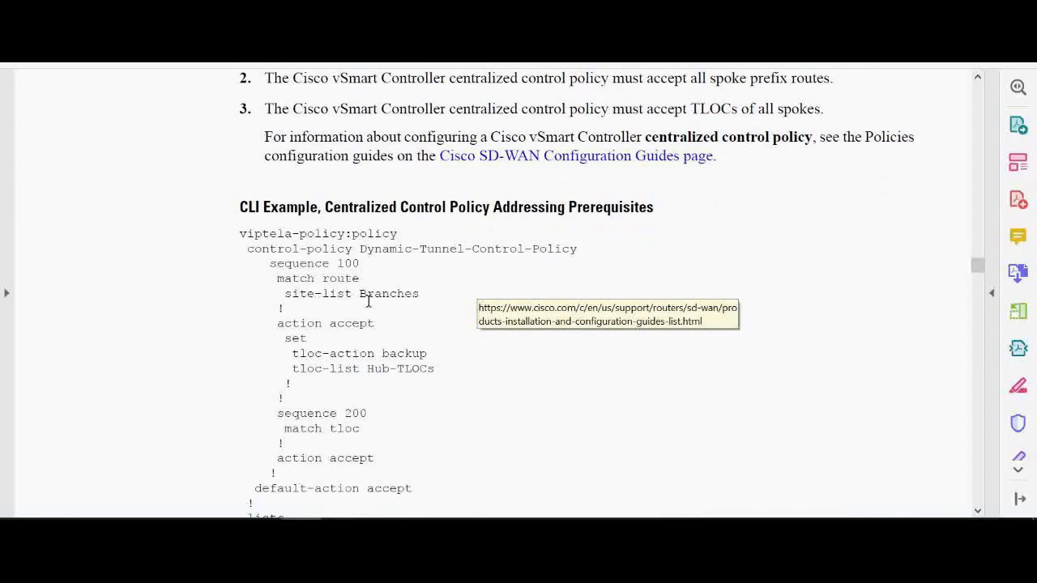
Step: Read the centralized control policy CLI example, including its sequences, site and TLOC lists, and policy application
scroll(377, 312, "down", 2)
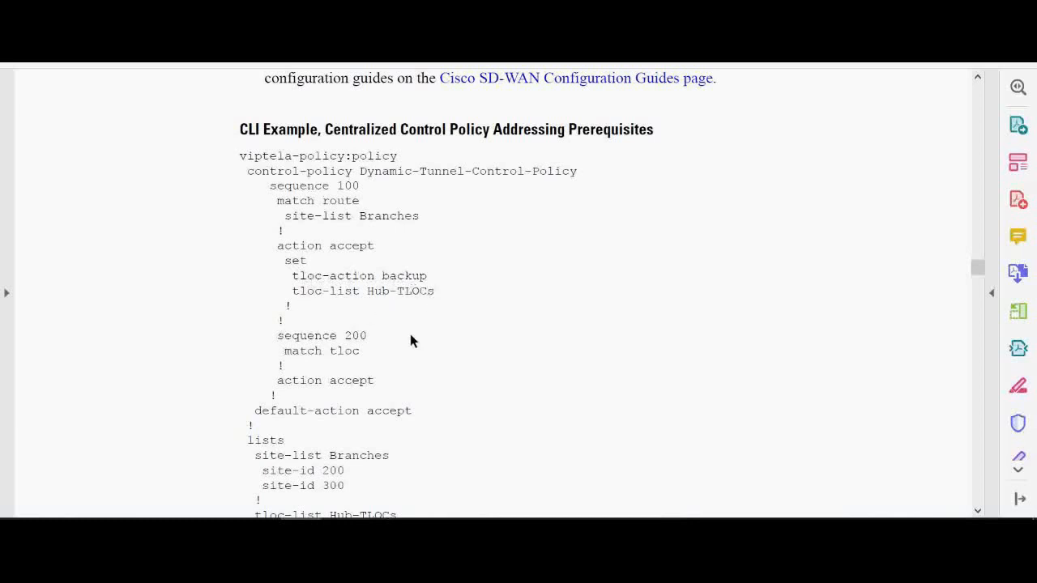
scroll(410, 336, "down", 2)
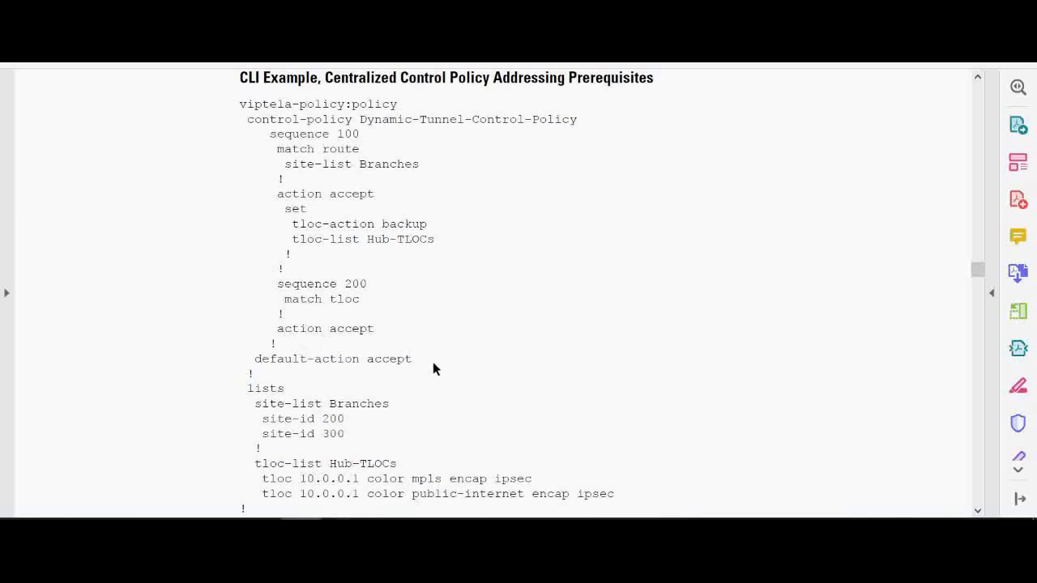
scroll(433, 369, "down", 1)
scroll(432, 369, "down", 1)
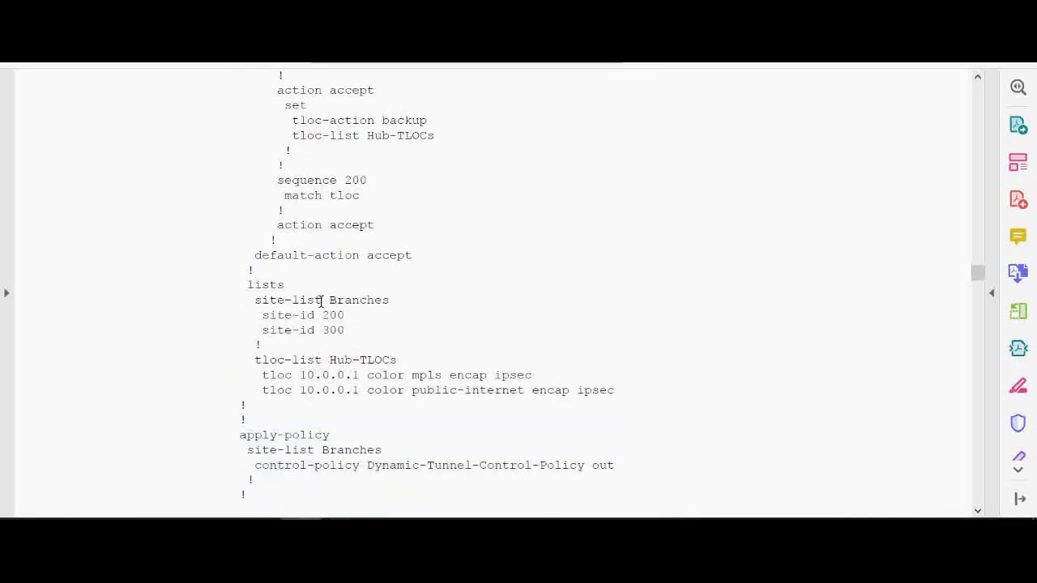
scroll(349, 336, "down", 2)
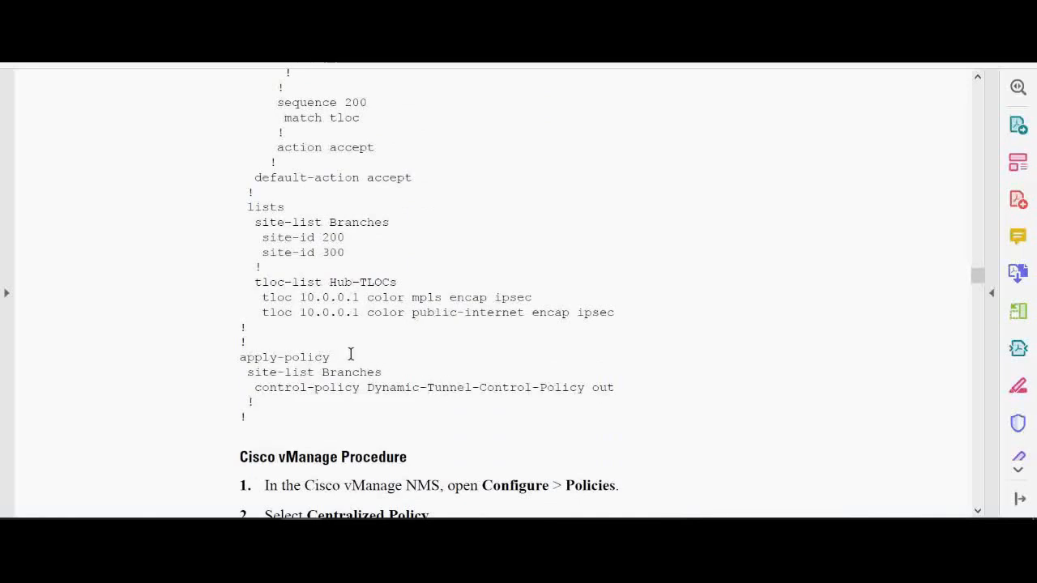
scroll(352, 354, "up", 12)
scroll(351, 354, "down", 3)
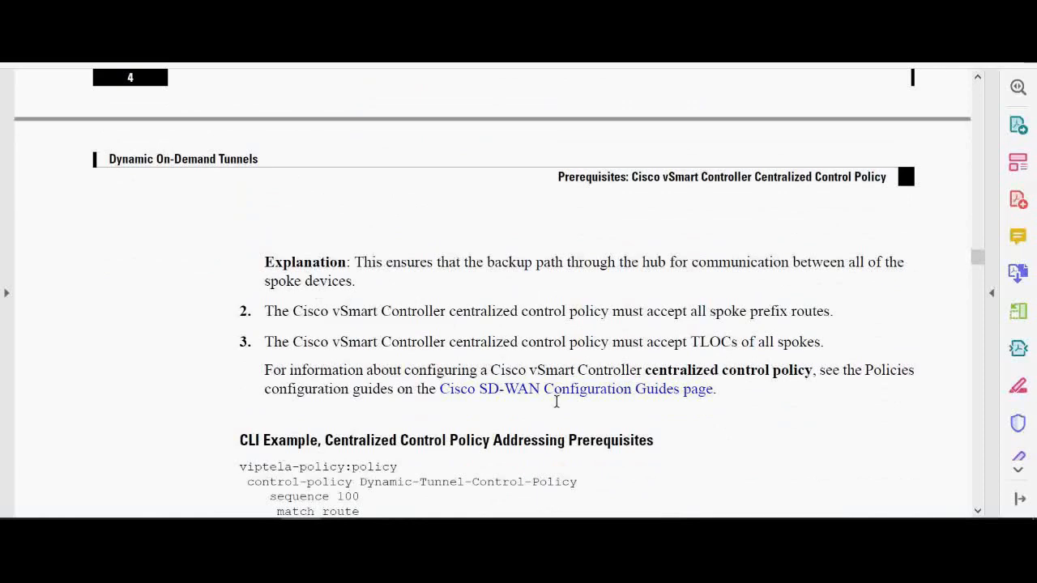
Step: Read the OMP Settings and Hub Device prerequisites linked from the list of on-demand tunnel prerequisites
scroll(555, 395, "up", 8)
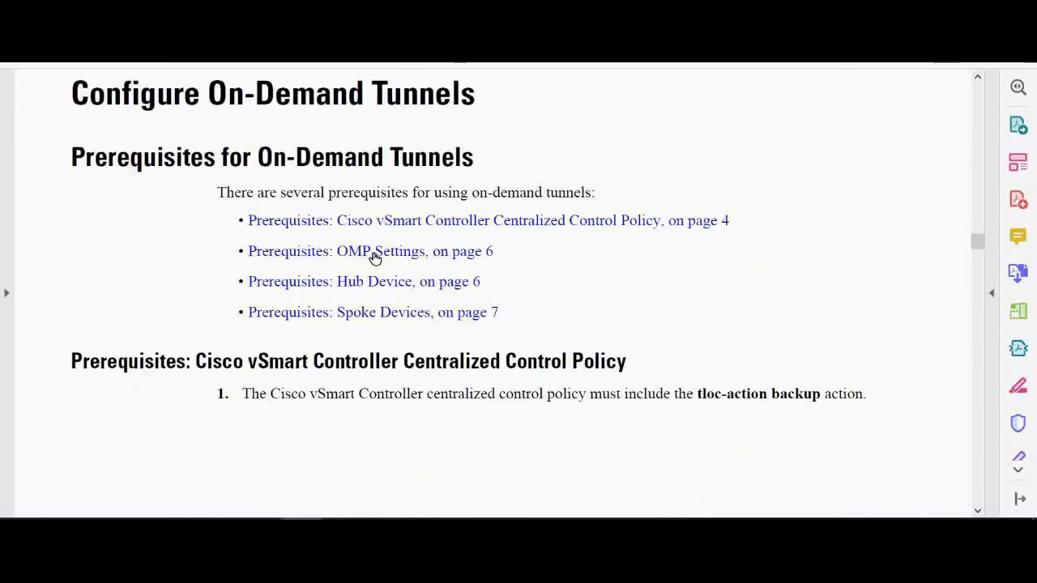
left_click(375, 252)
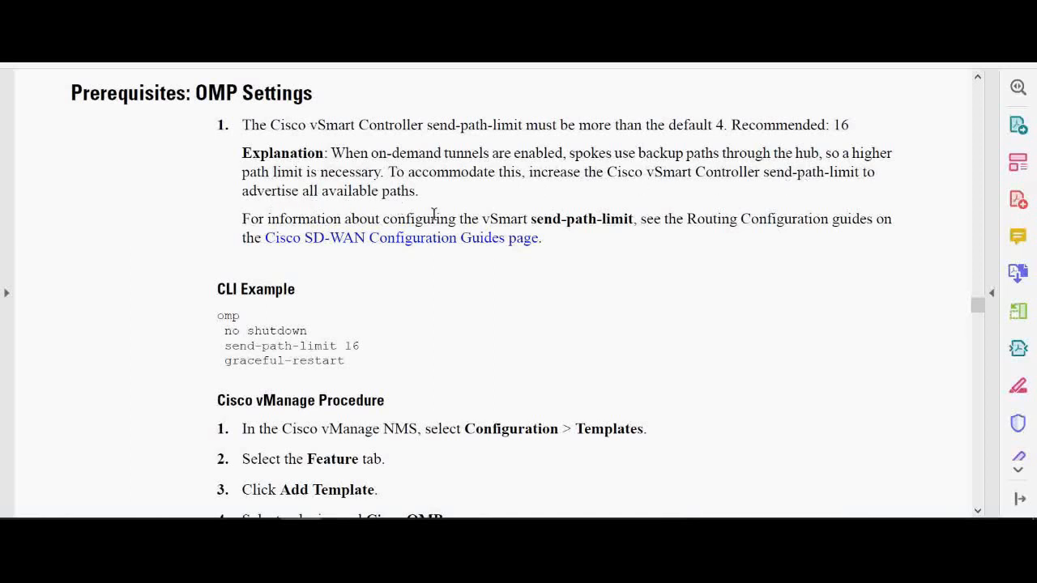
scroll(462, 215, "up", 10)
scroll(461, 209, "up", 10)
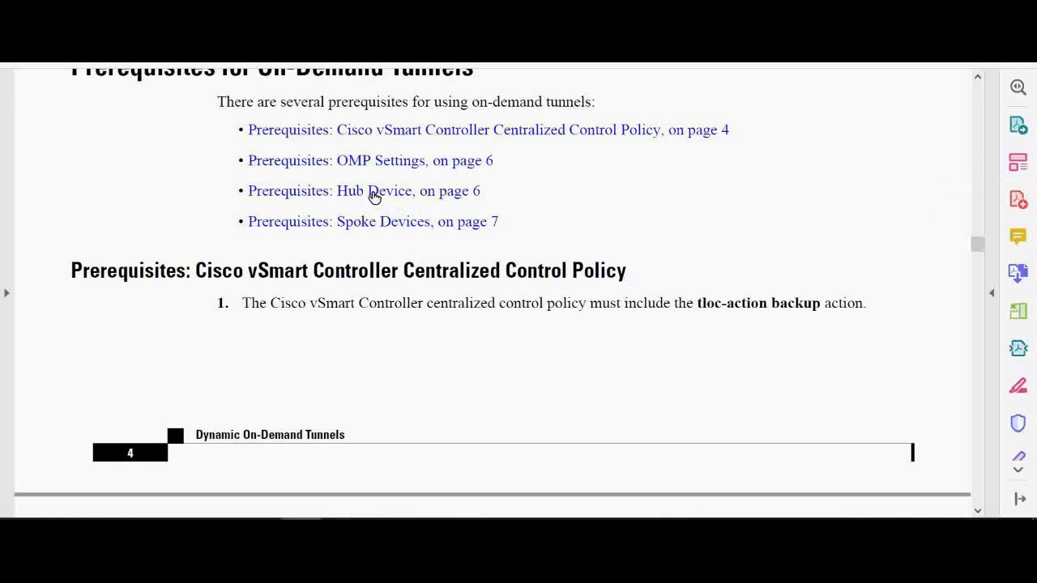
left_click(373, 194)
scroll(292, 348, "down", 1)
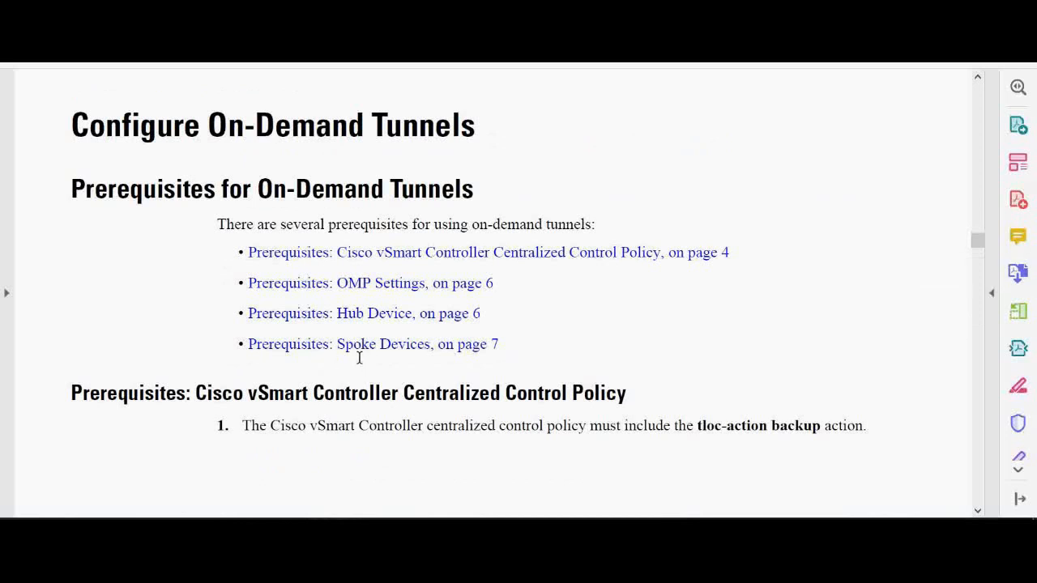
Step: Read the Spoke Devices prerequisites and the procedures for configuring on-demand tunnels with Cisco vManage and the CLI
left_click(395, 348)
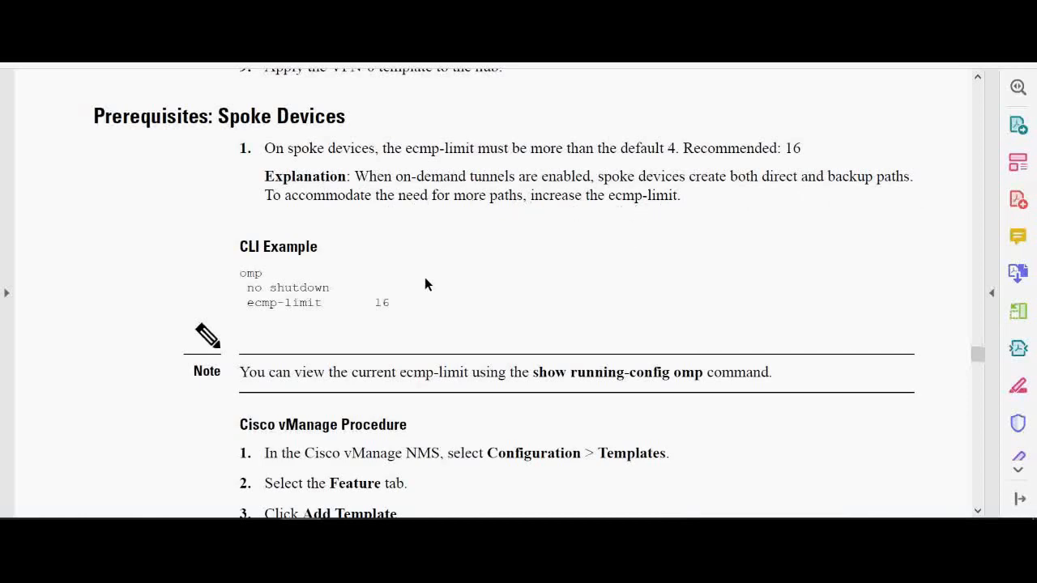
scroll(426, 281, "down", 5)
scroll(423, 279, "down", 2)
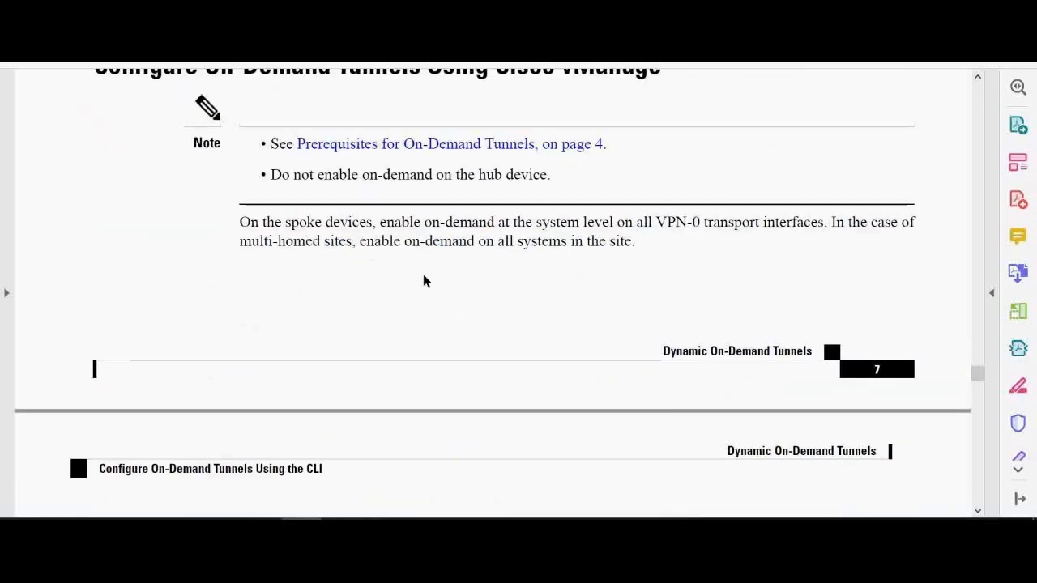
scroll(424, 280, "up", 1)
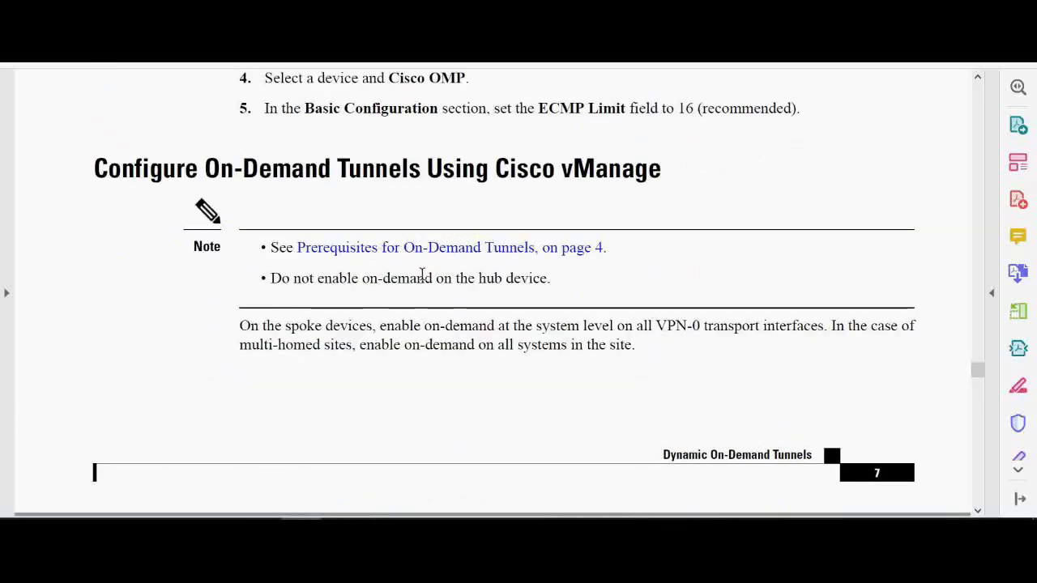
scroll(456, 266, "down", 10)
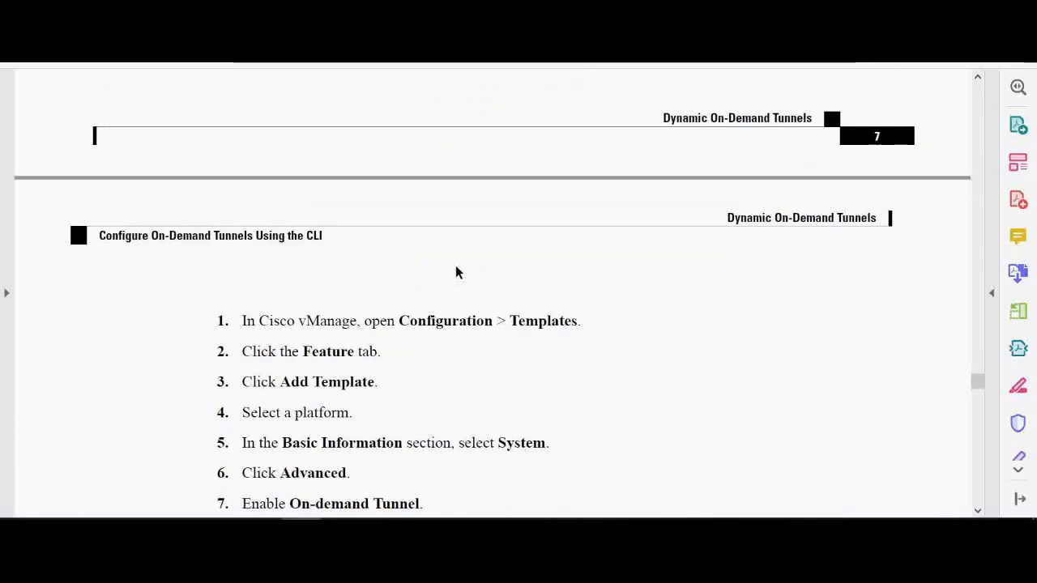
scroll(455, 267, "down", 1)
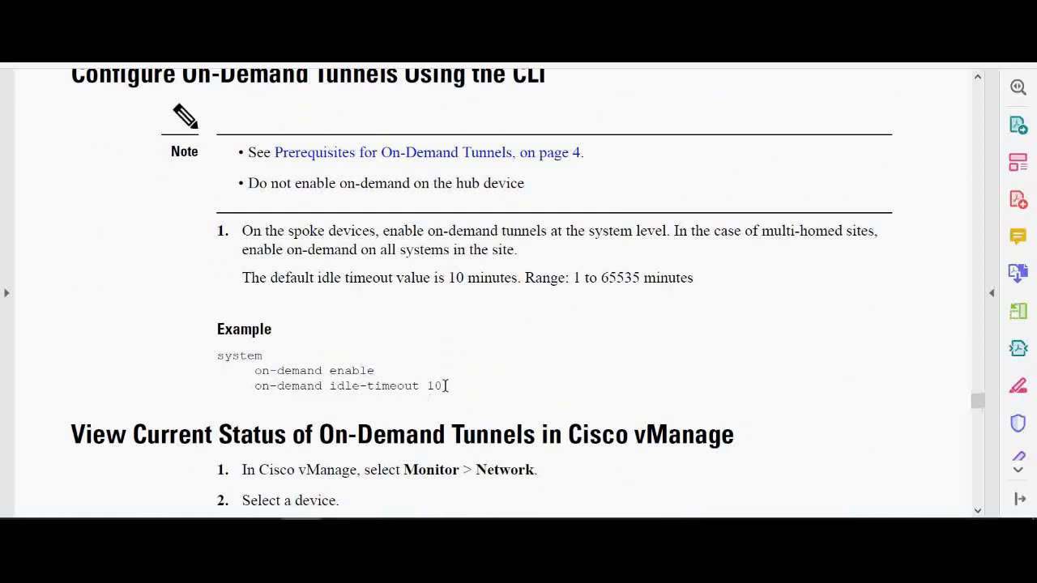
Step: Mark the idle-timeout value in the CLI example and the allowed timeout range in the text above it
left_click_drag(445, 386, 429, 386)
left_click(407, 392)
left_click_drag(571, 281, 640, 279)
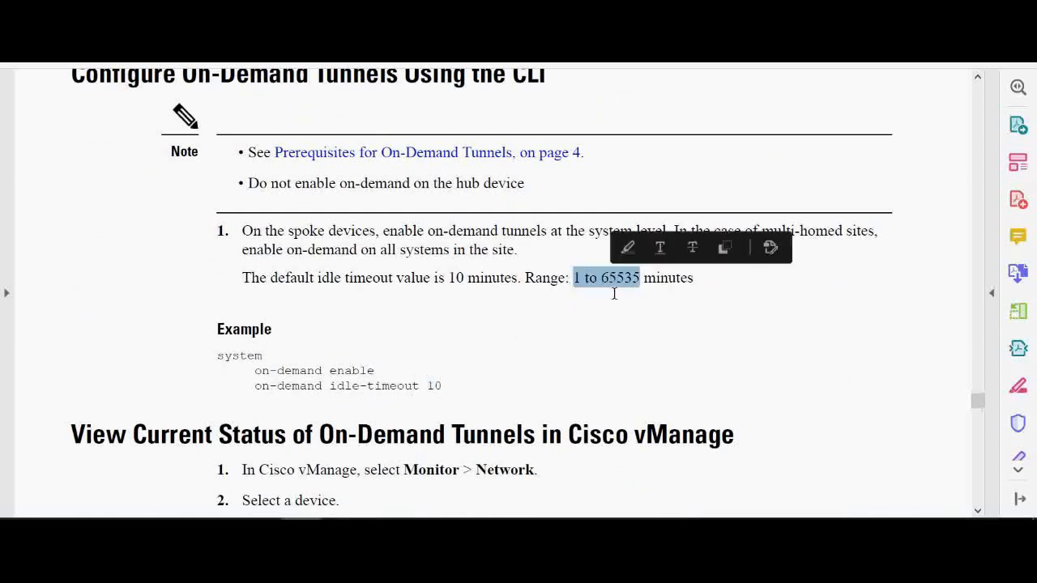
left_click(614, 293)
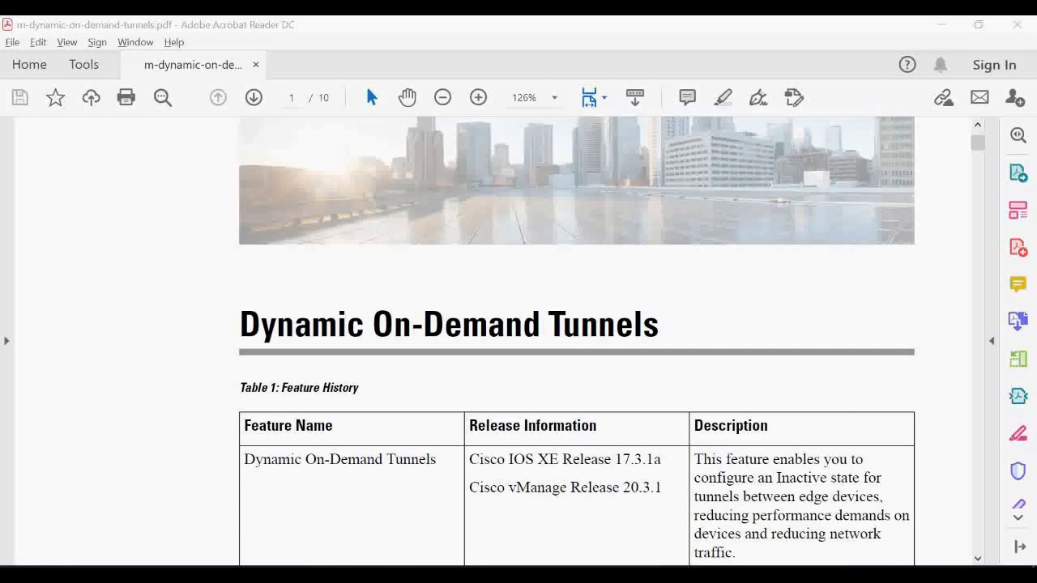
Step: Switch to Cisco vManage and check its platform version in the About information
left_click(635, 574)
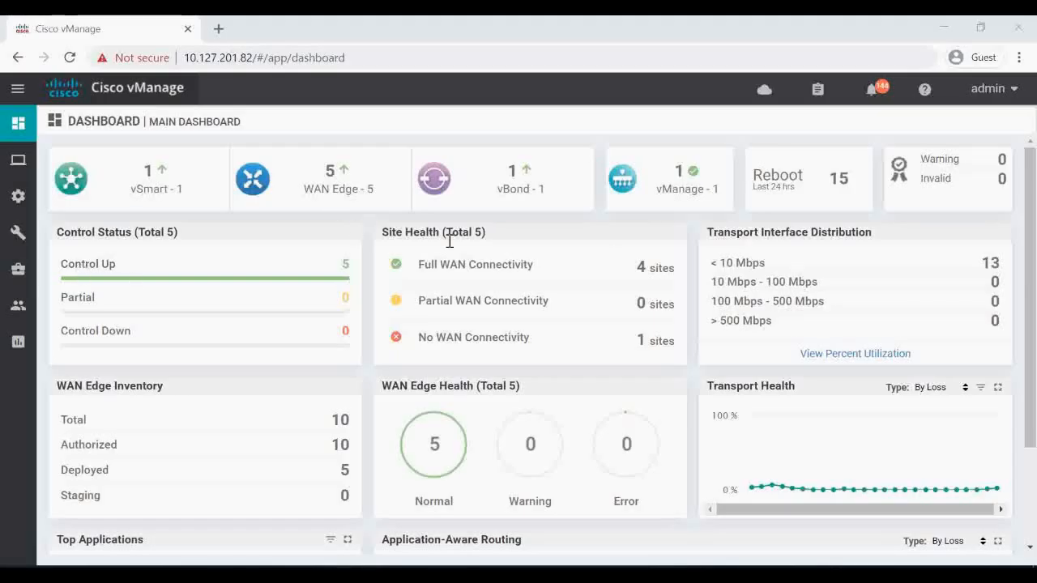
left_click(925, 89)
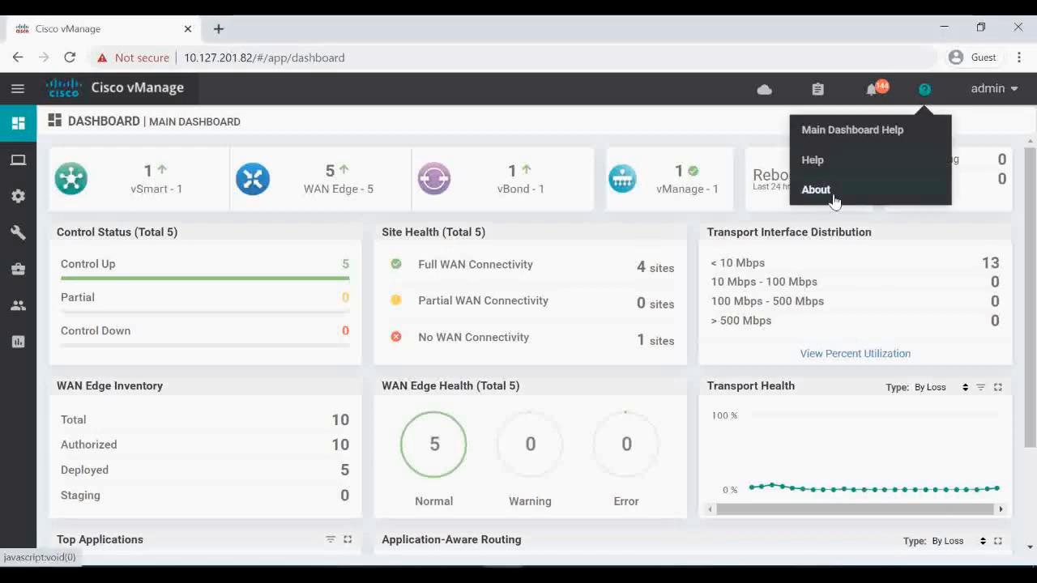
left_click(832, 195)
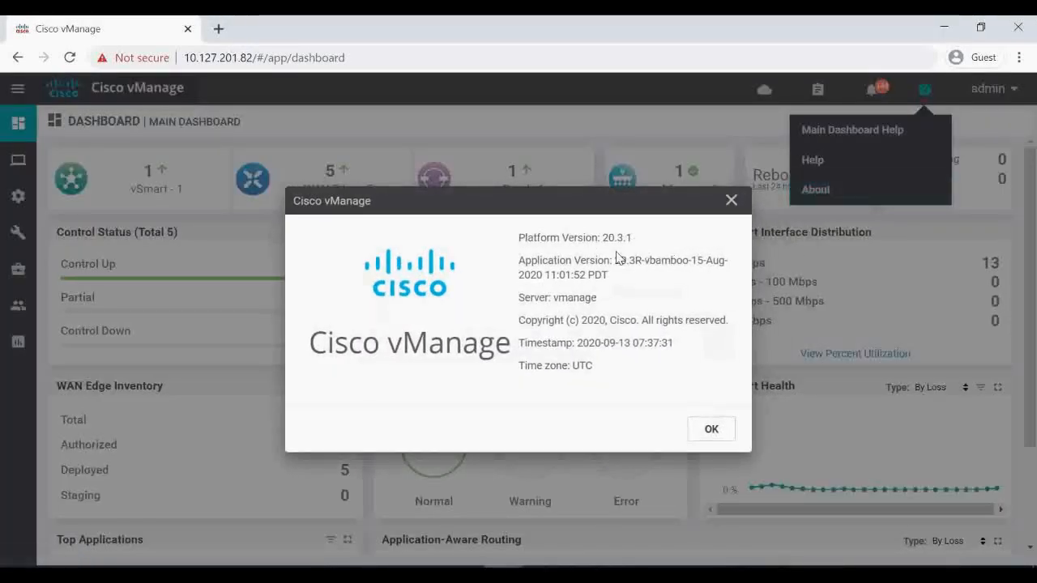
left_click(732, 200)
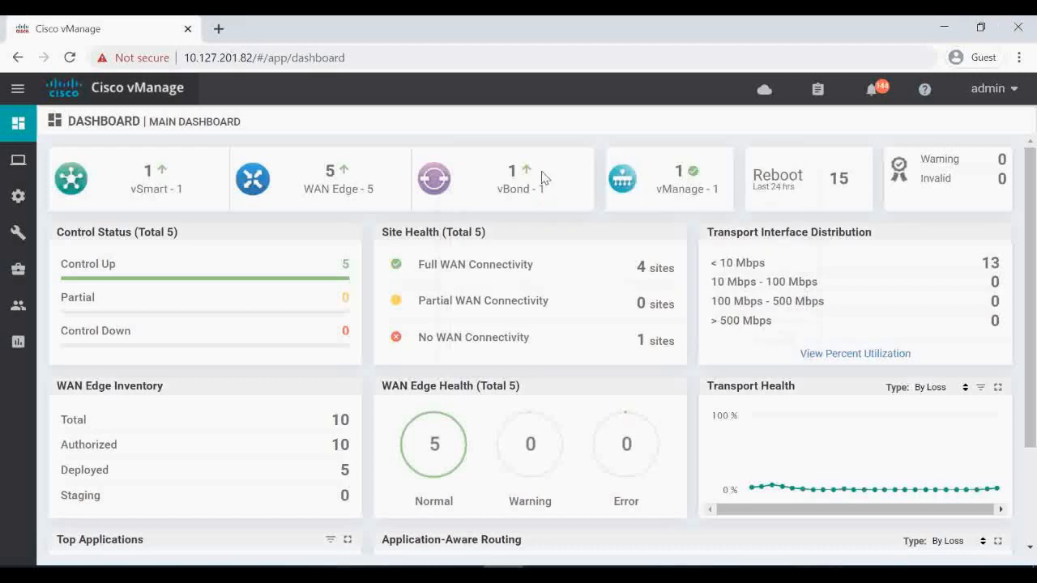
Step: Check the software versions of the reachable vBond, vSmart and WAN Edge devices from the main dashboard
left_click(530, 181)
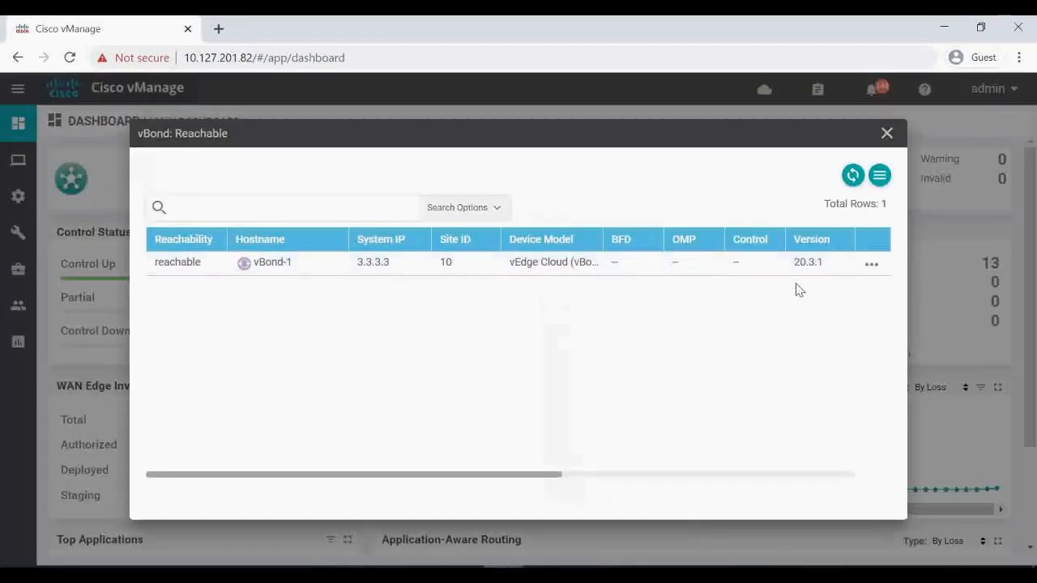
left_click(887, 133)
mouse_move(12, 255)
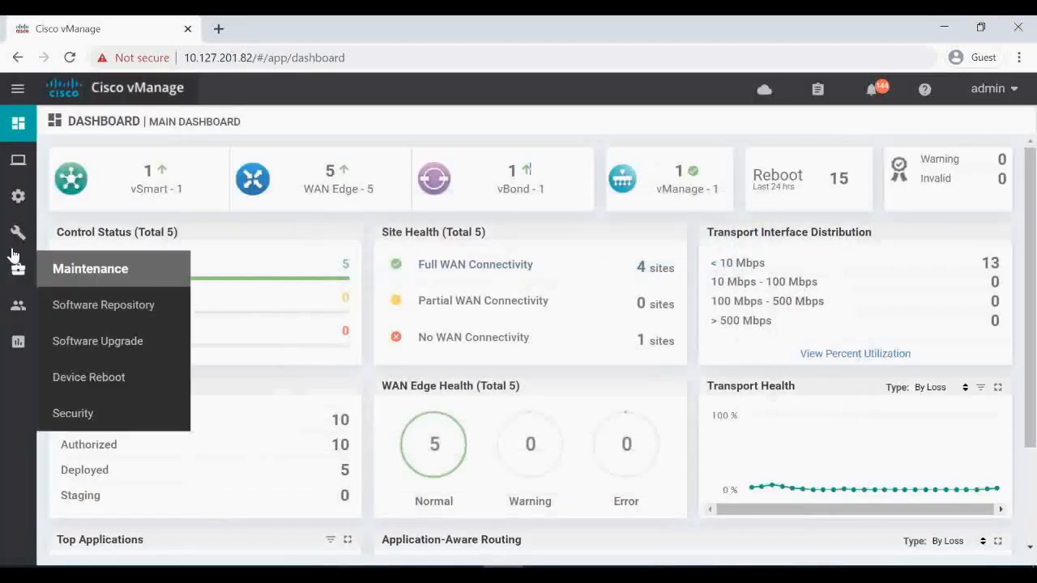
left_click(164, 175)
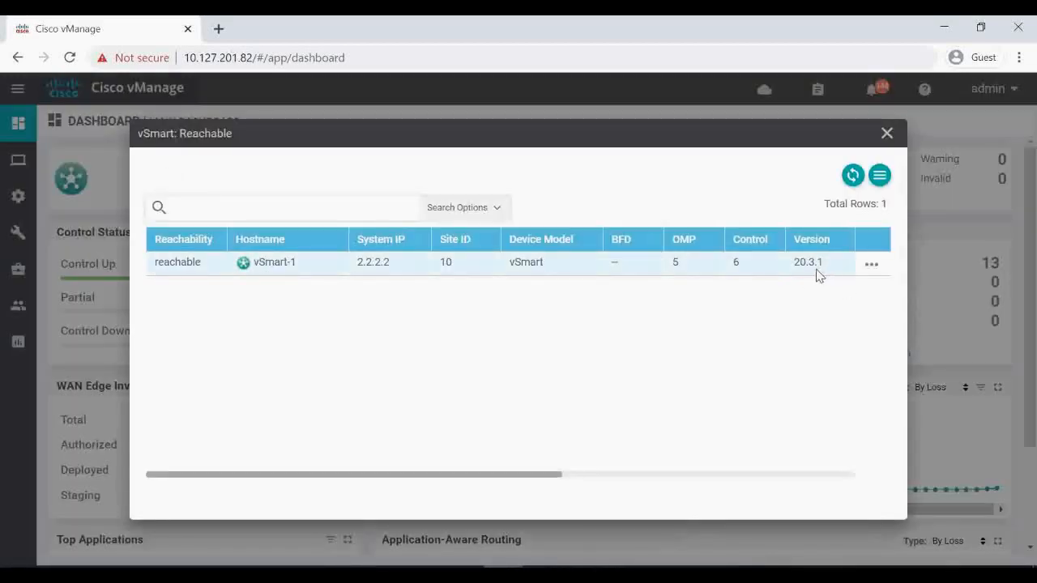
left_click(886, 133)
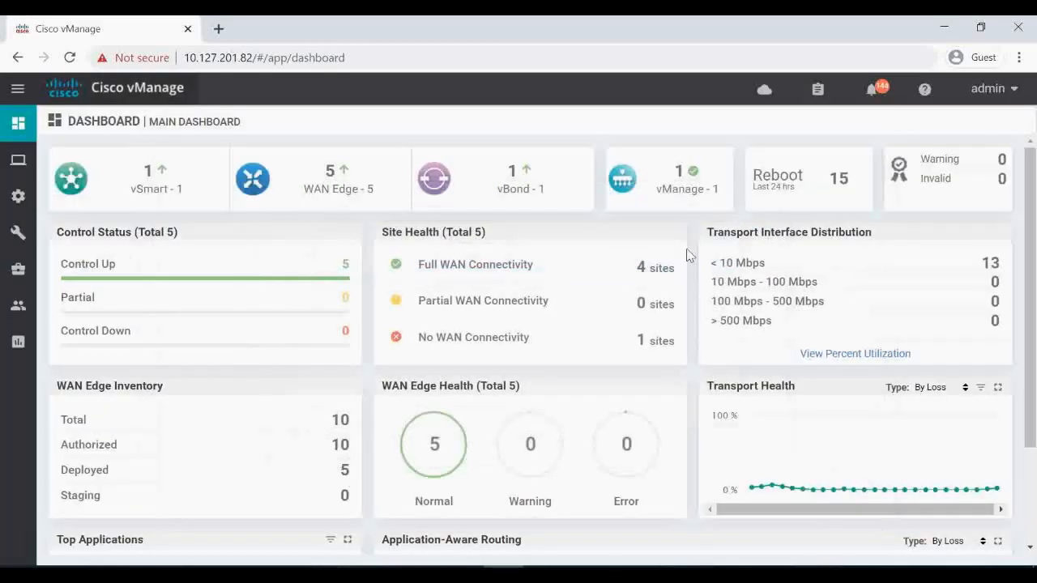
left_click(346, 175)
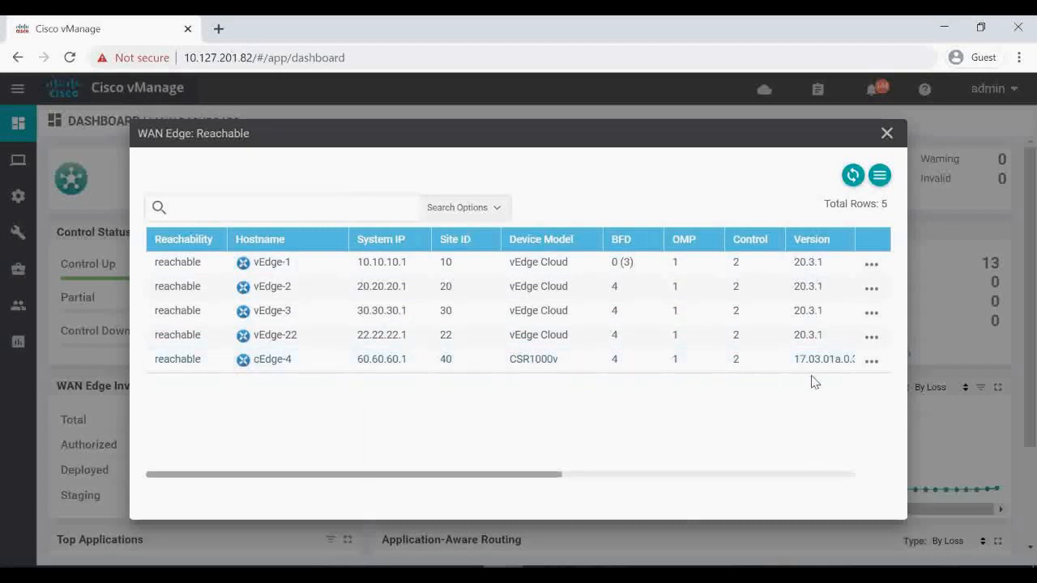
left_click_drag(529, 476, 609, 477)
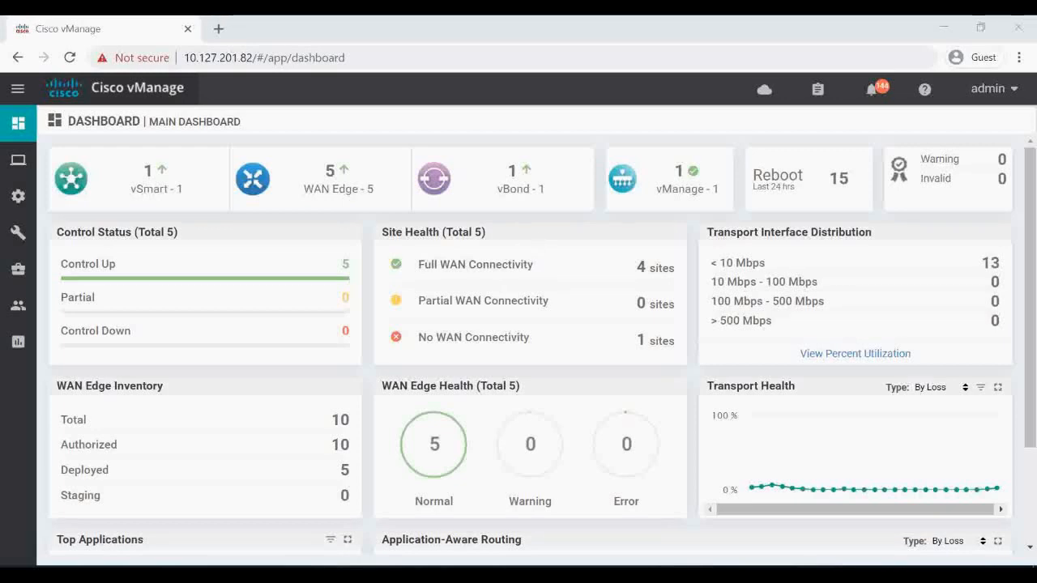
Step: Switch back to the on-demand tunnels PDF in Acrobat Reader and review the centralized control policy prerequisites
key("alt+Tab")
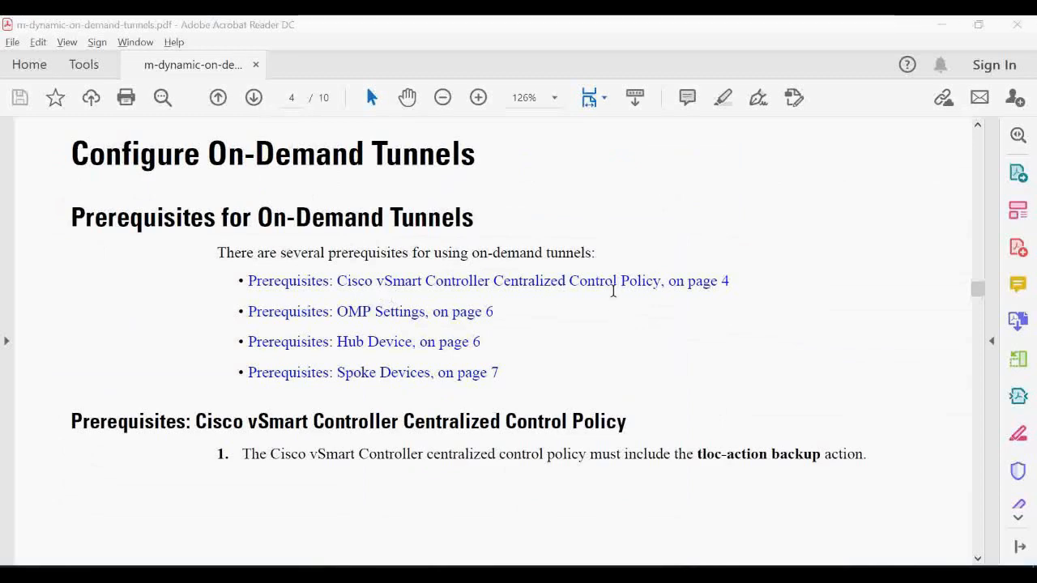
scroll(613, 290, "down", 10)
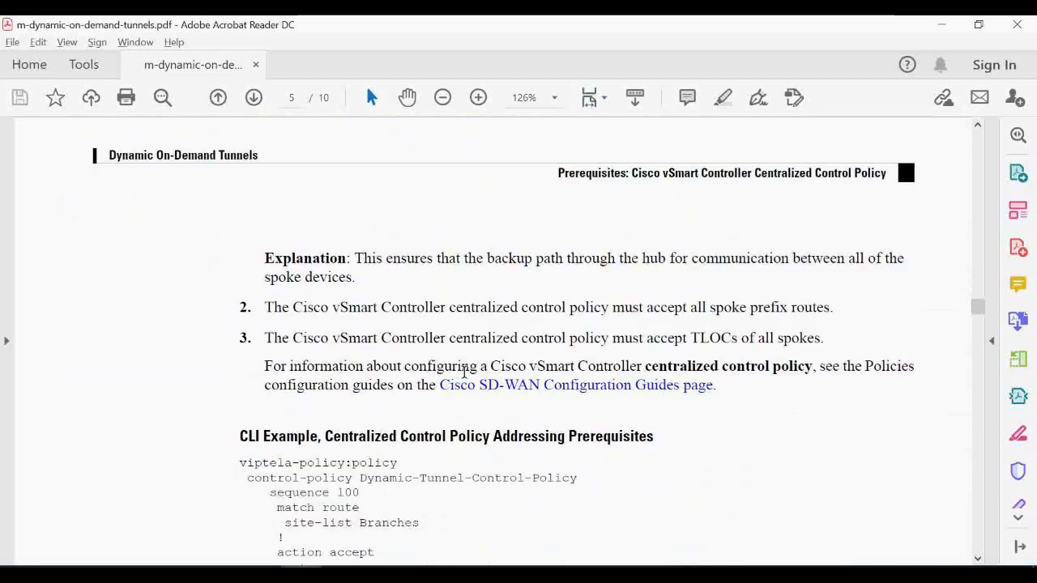
scroll(464, 373, "up", 9)
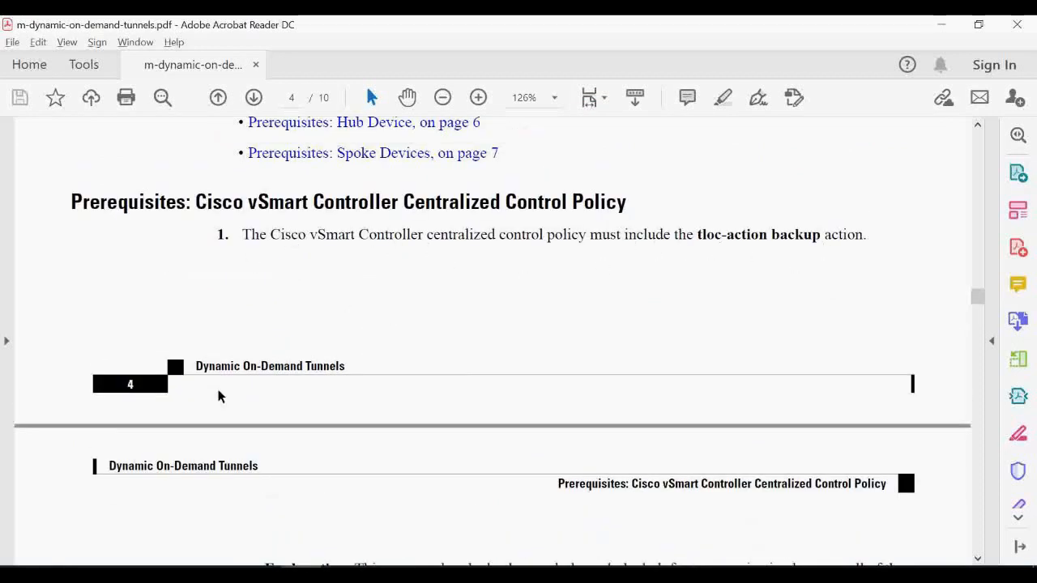
scroll(234, 389, "down", 8)
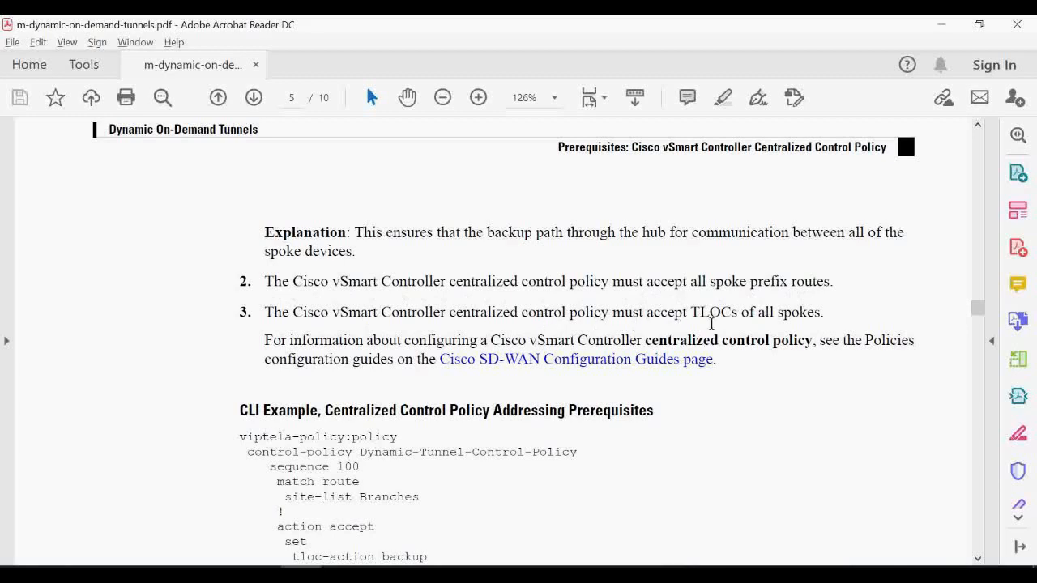
scroll(572, 378, "down", 6)
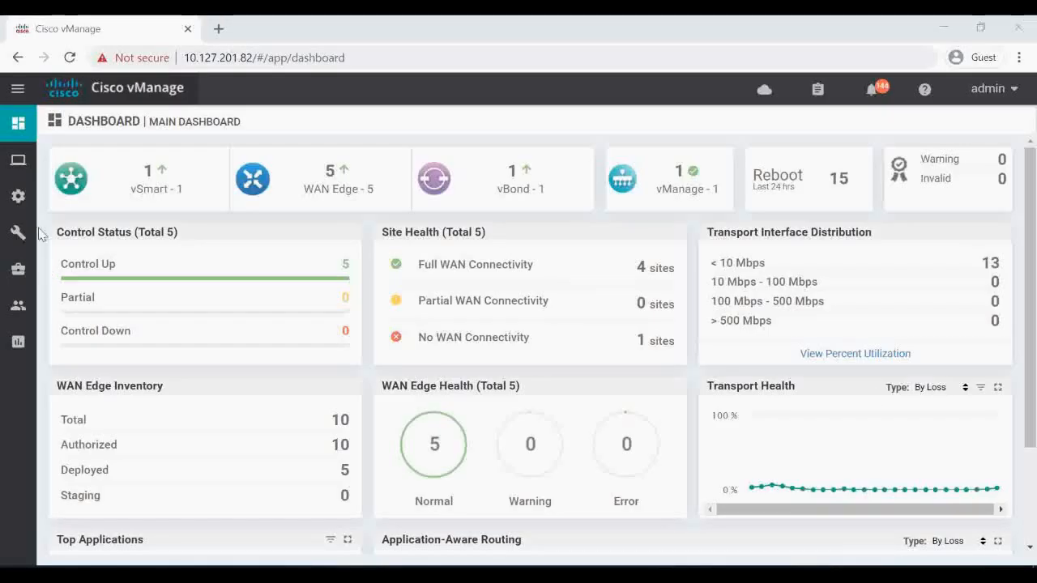
Step: Start adding a new centralized policy in Cisco vManage and display the site lists among its groups of interest
mouse_move(19, 199)
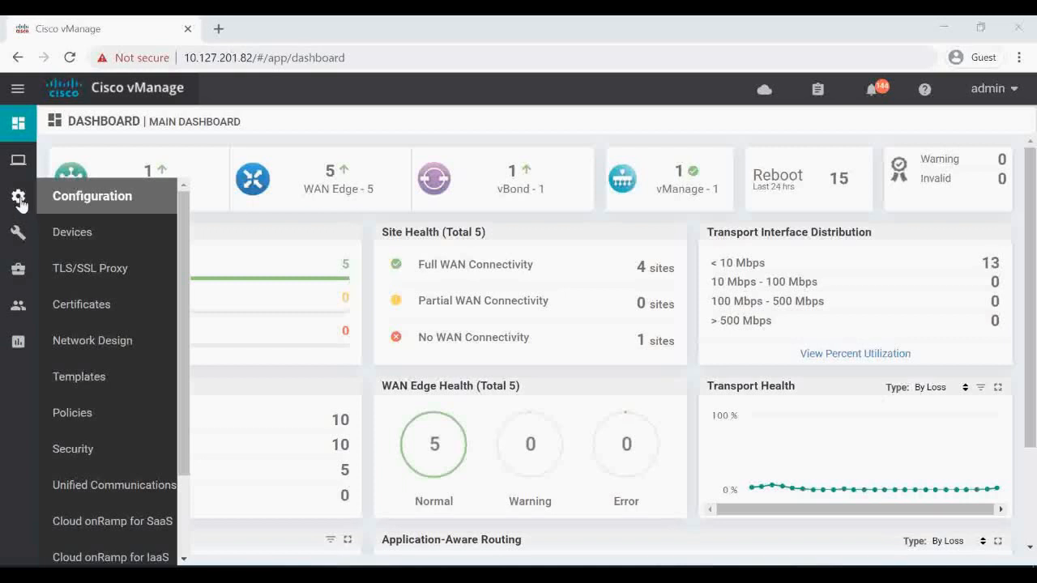
left_click(77, 413)
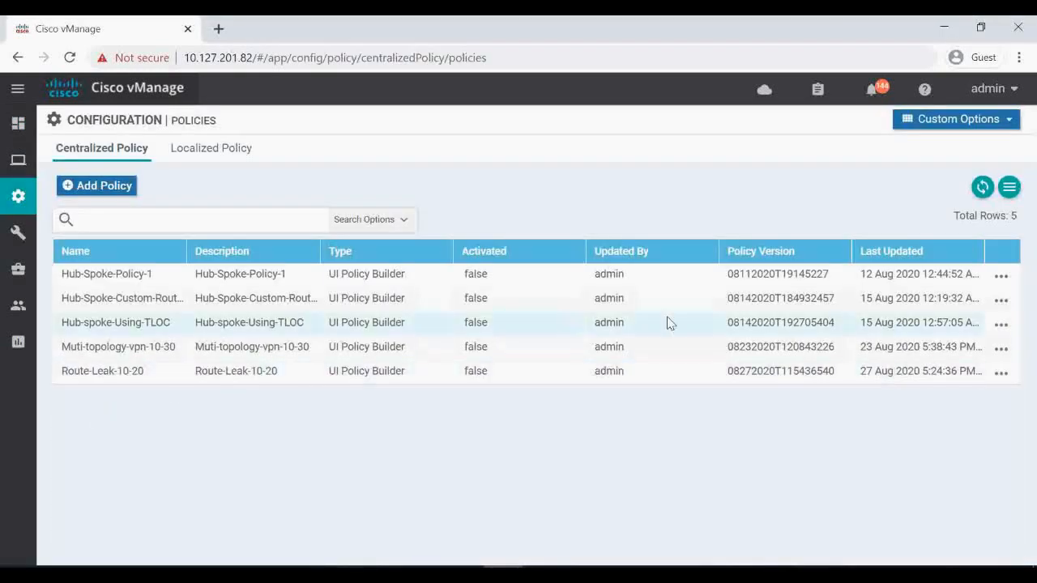
left_click(106, 188)
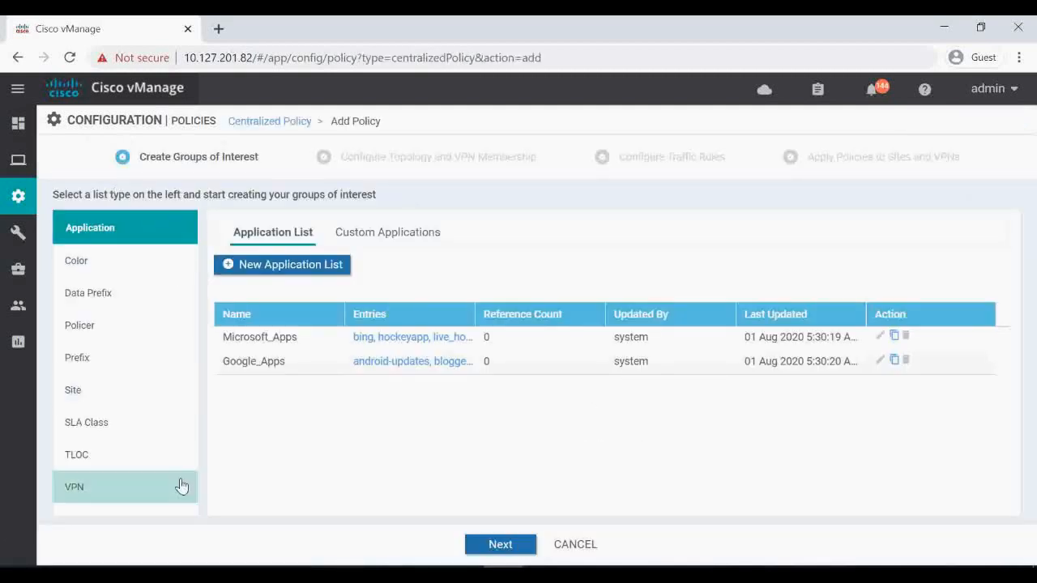
left_click(90, 393)
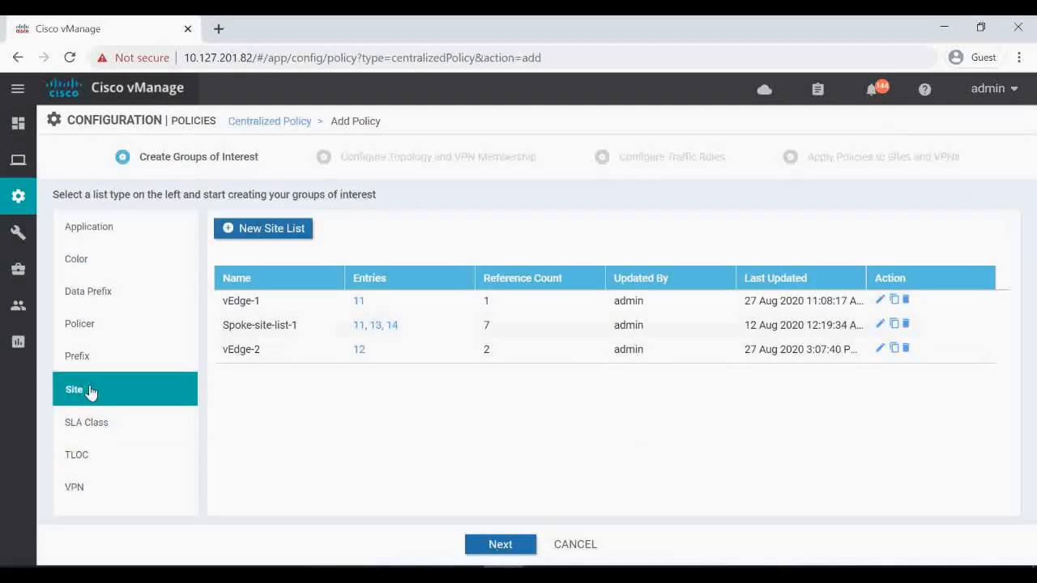
Step: Start a new site list and name it All-Spokes-Sites
left_click(277, 230)
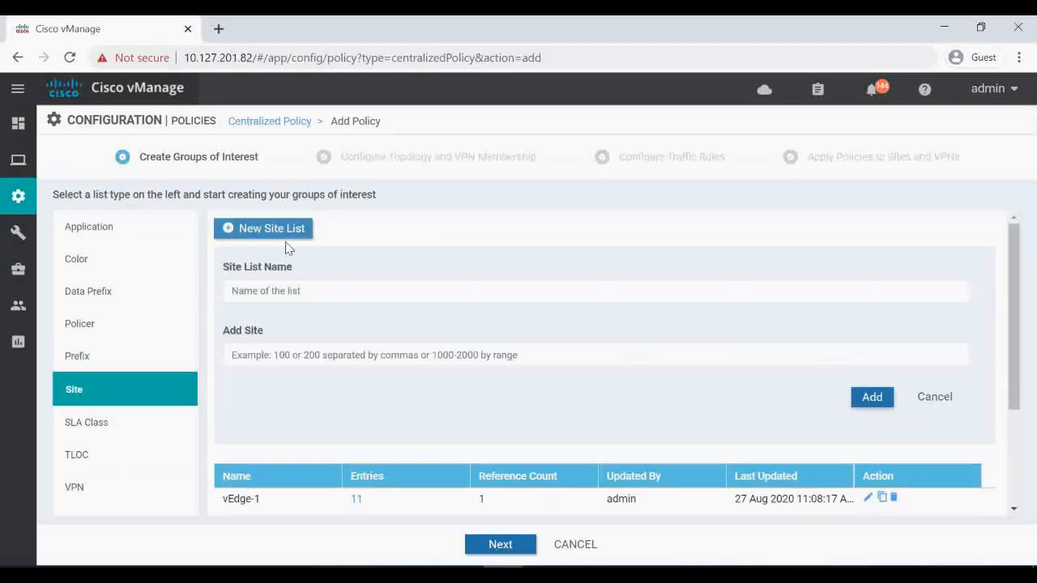
left_click(300, 290)
type("All-Spokes-Sites")
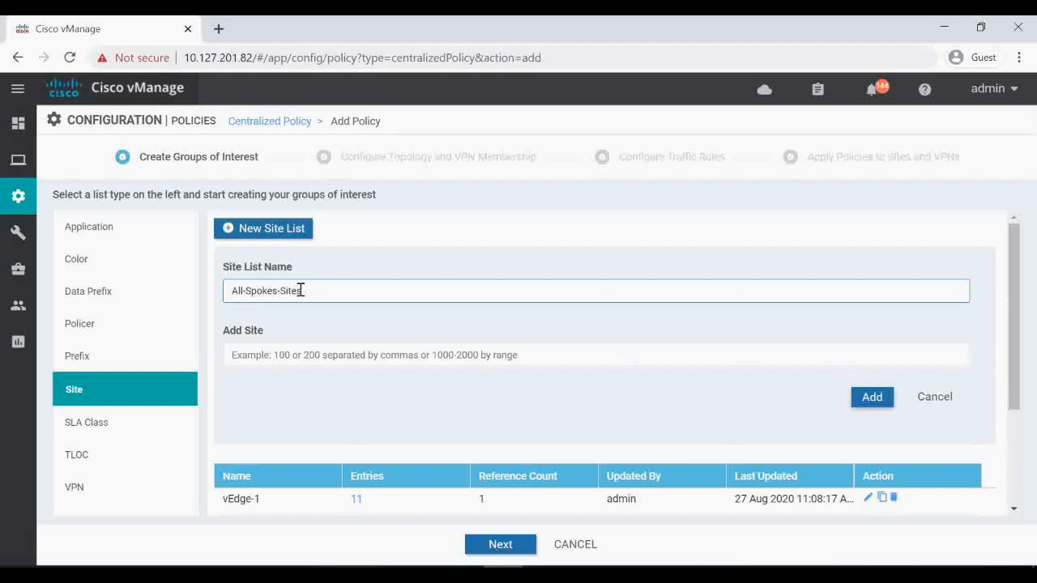
left_click(300, 356)
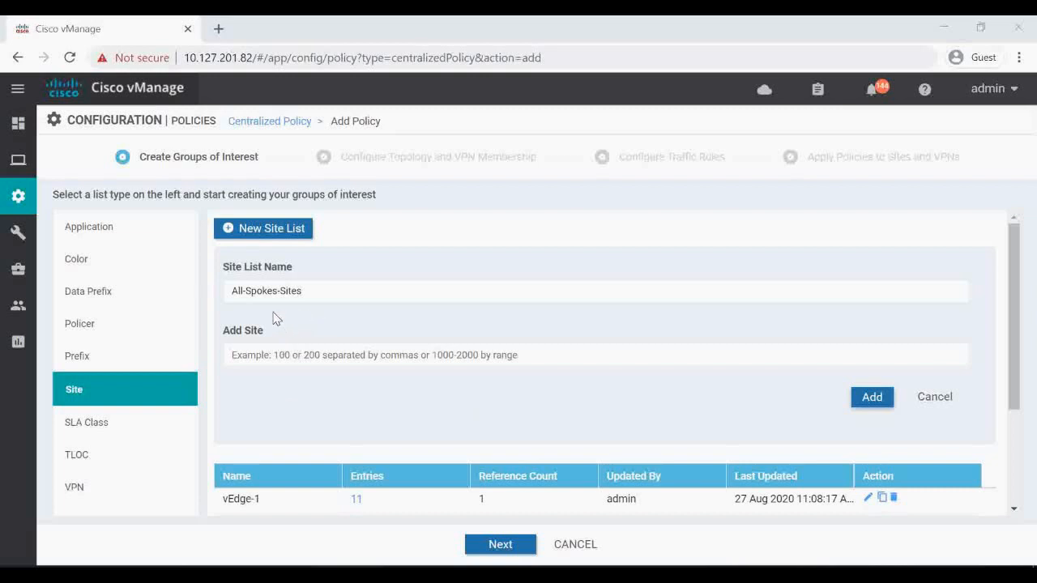
Step: Look up the site IDs of the reachable WAN Edge devices from the main dashboard
mouse_move(18, 125)
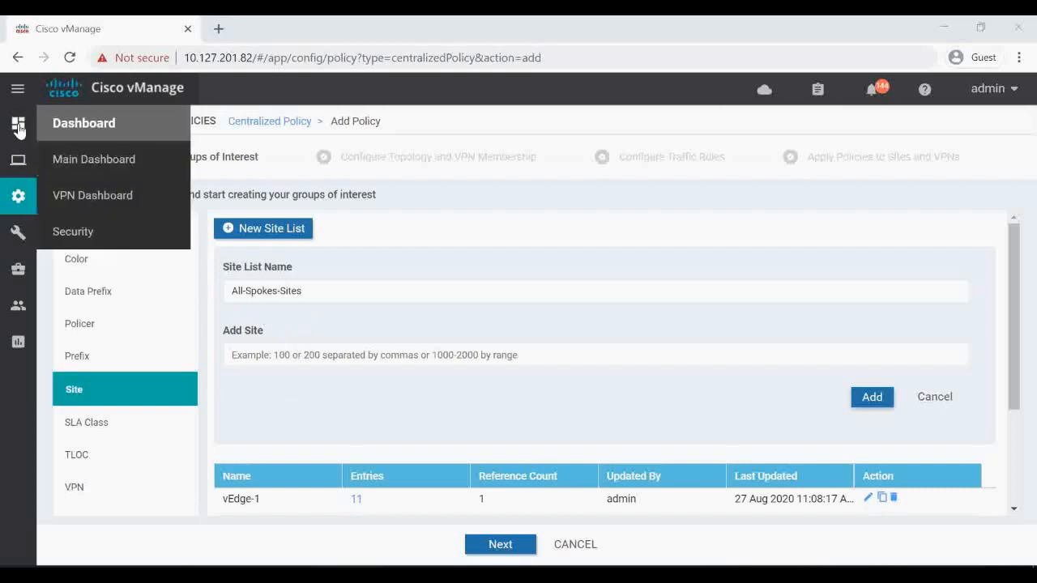
left_click(78, 166)
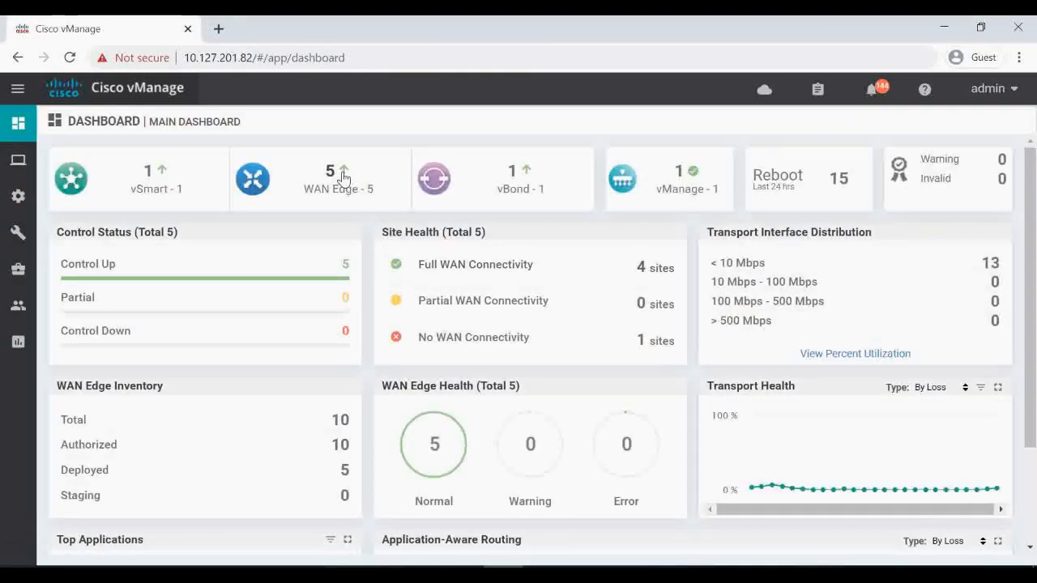
left_click(343, 177)
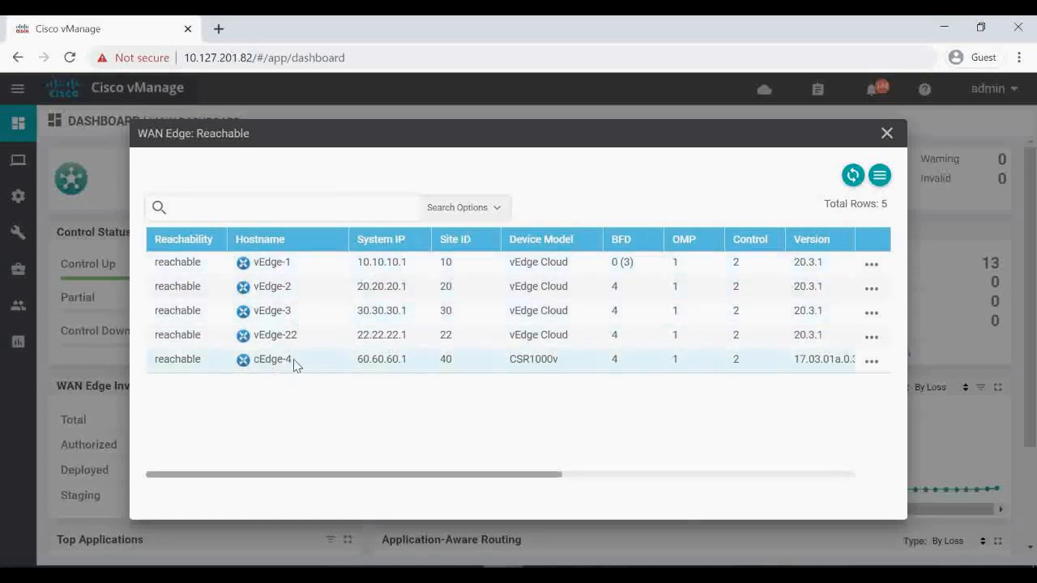
left_click(886, 133)
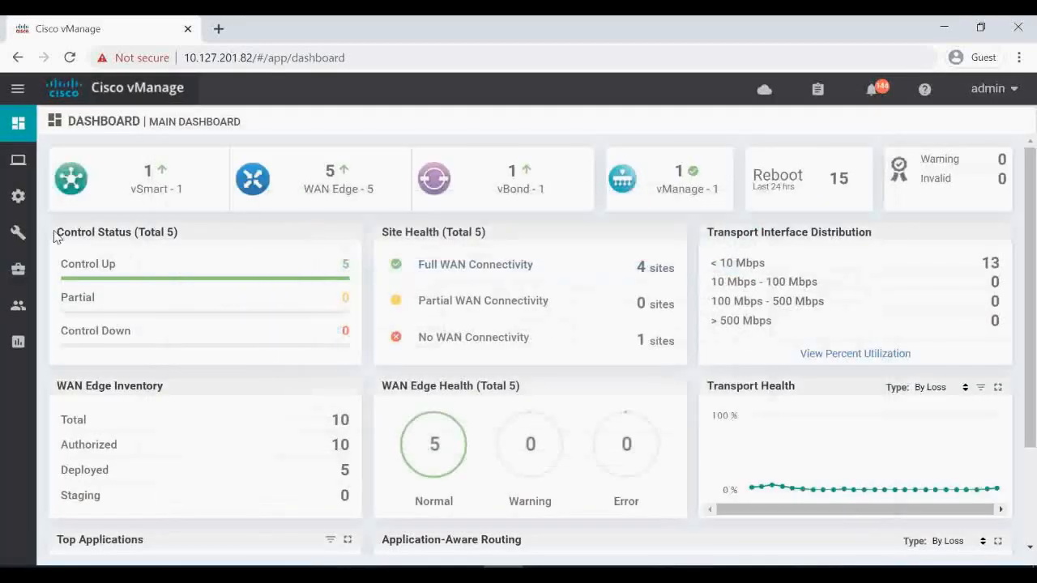
Step: Return to the centralized policies, start adding a policy again and display its site lists
mouse_move(24, 206)
left_click(71, 413)
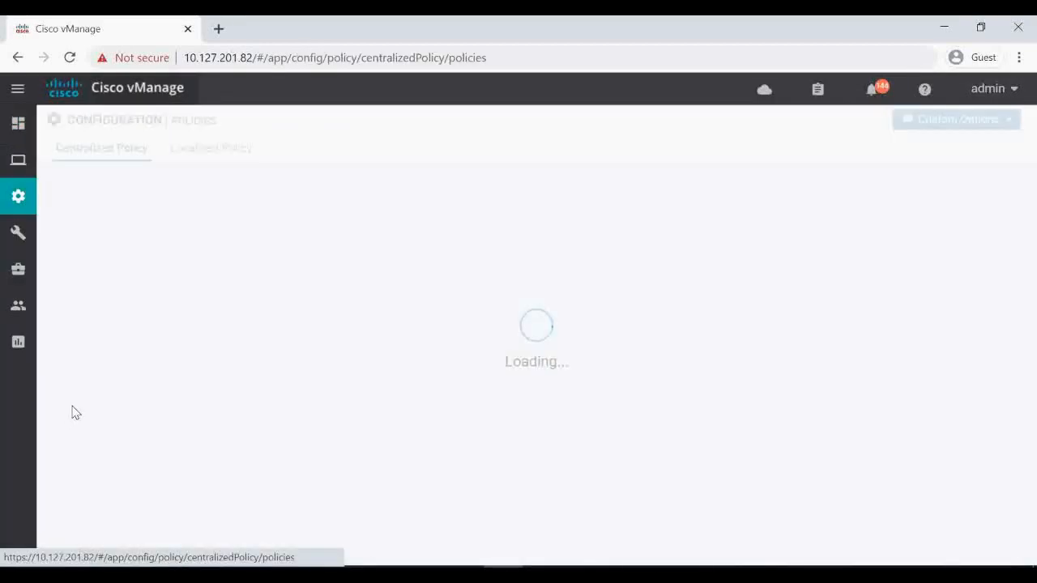
left_click(106, 187)
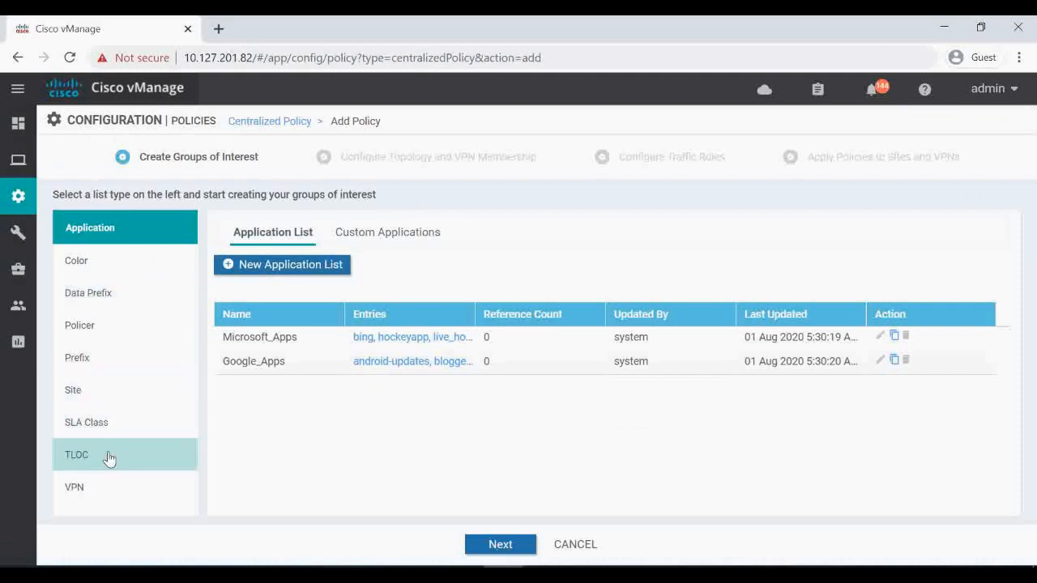
left_click(75, 396)
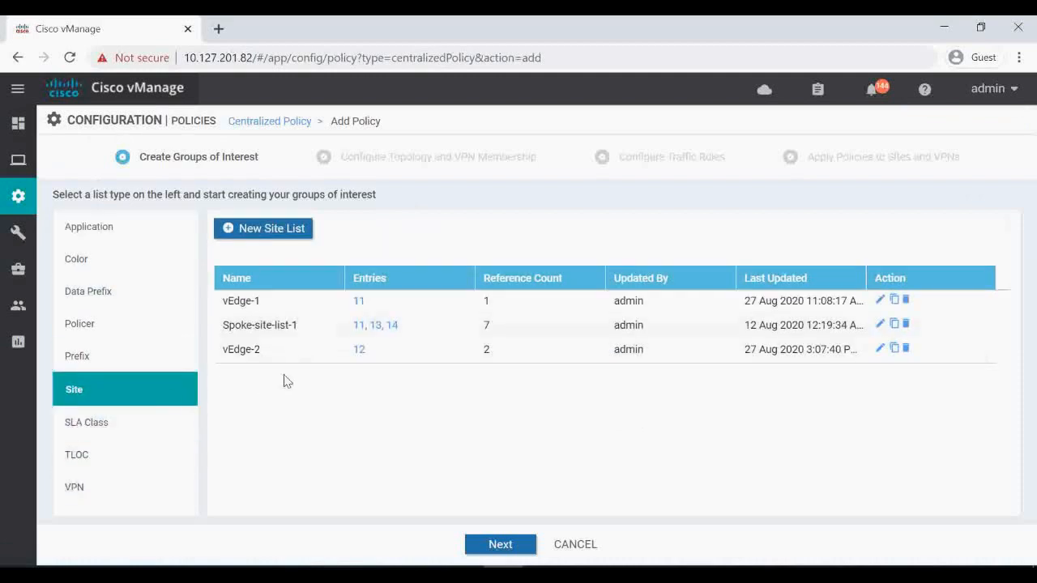
Step: Add the new site list All-Spokes-Sites with sites 10, 20, 30 and 40
left_click(273, 236)
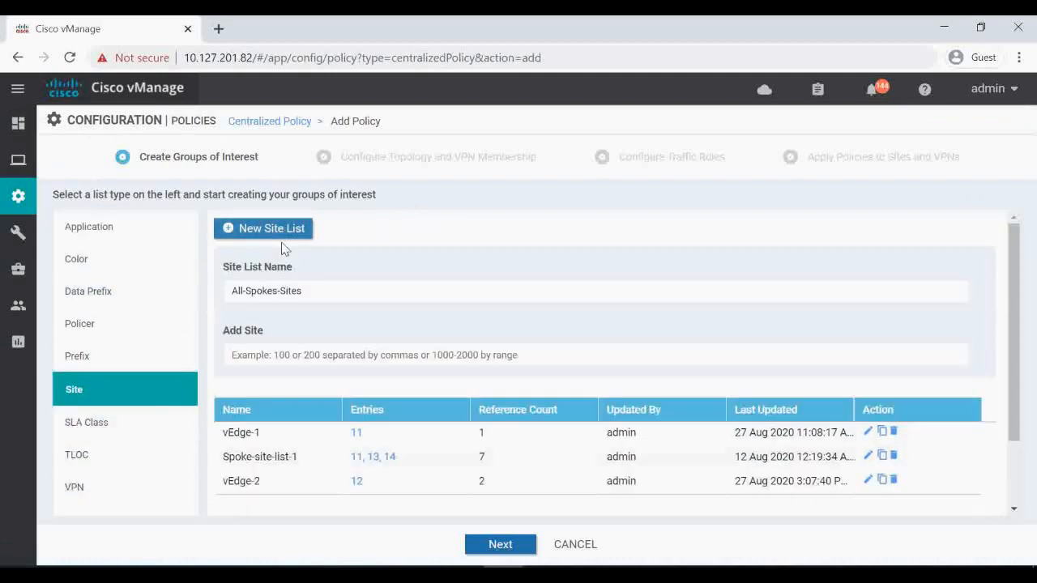
left_click(316, 298)
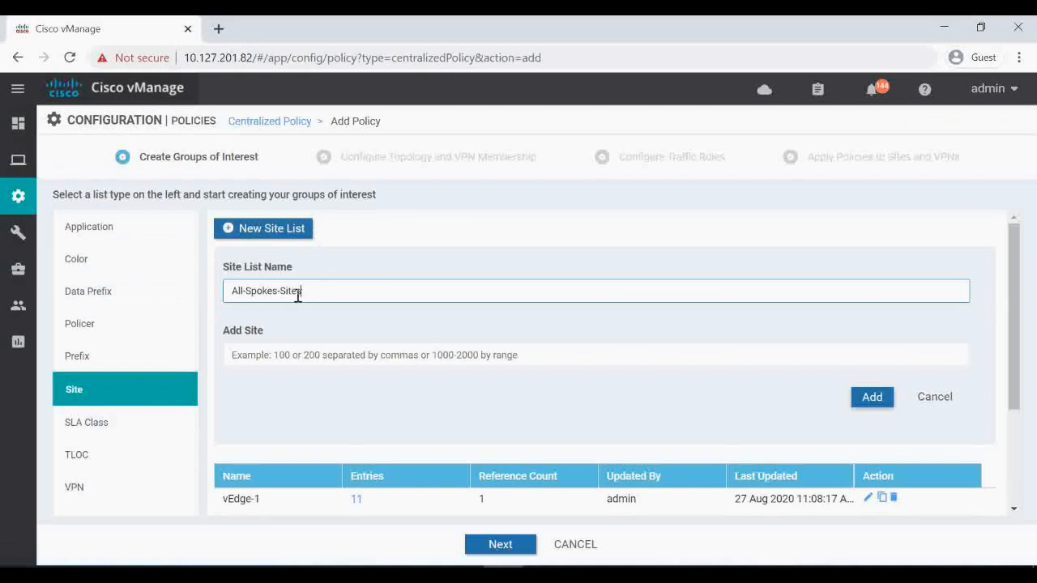
left_click(291, 357)
type("10,20,30,40")
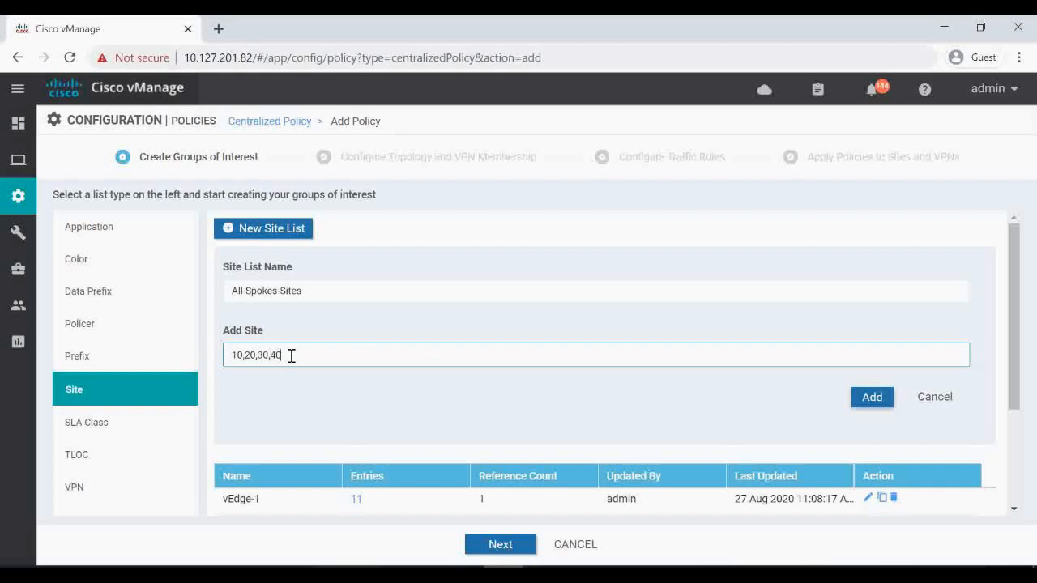
left_click(870, 398)
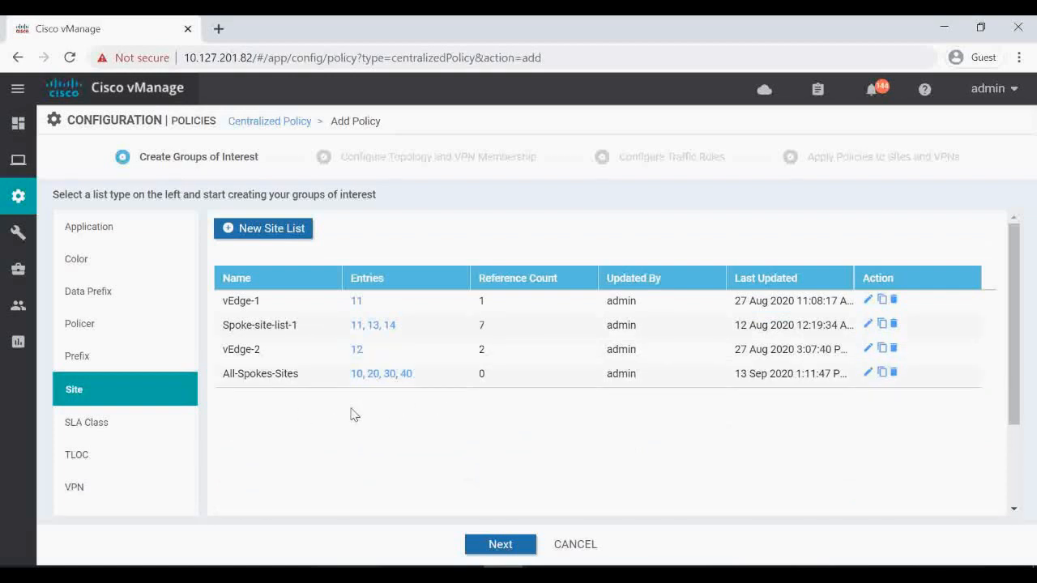
Step: Review the existing TLOC-HUB-BACKUP-SITE list, save it as is, and recheck the site and TLOC lists
left_click(94, 457)
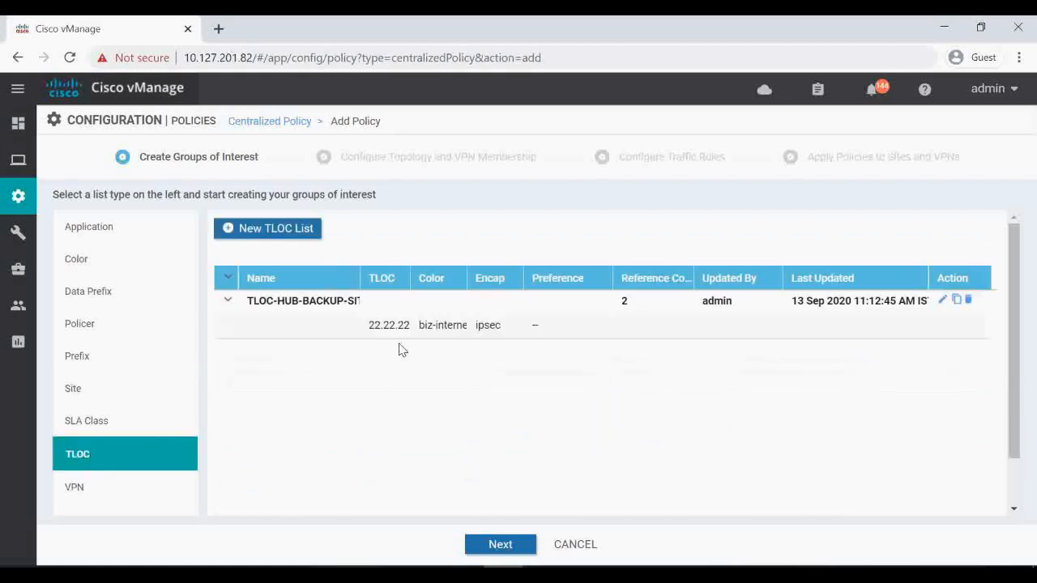
left_click(942, 302)
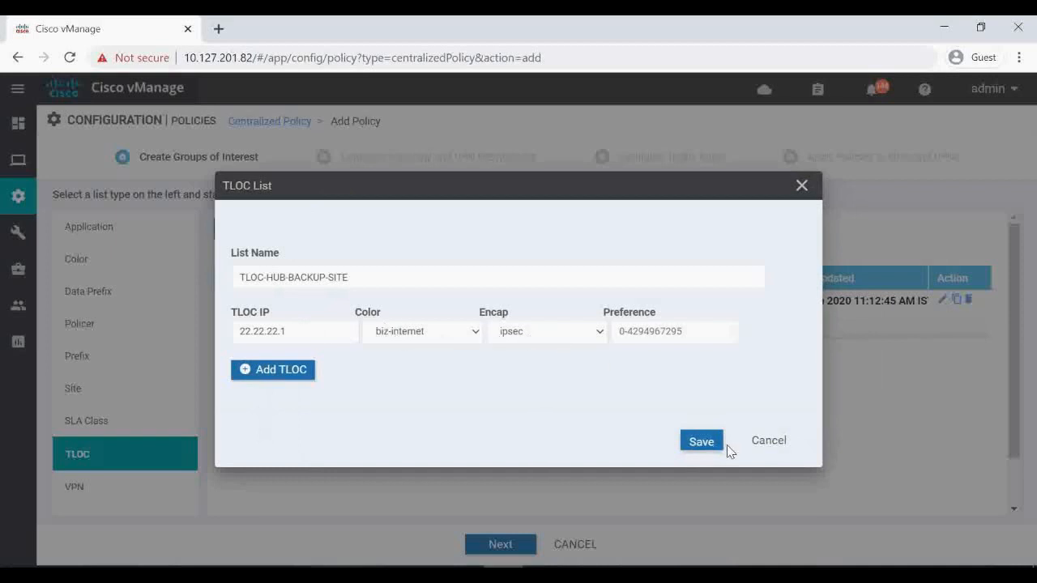
left_click(702, 441)
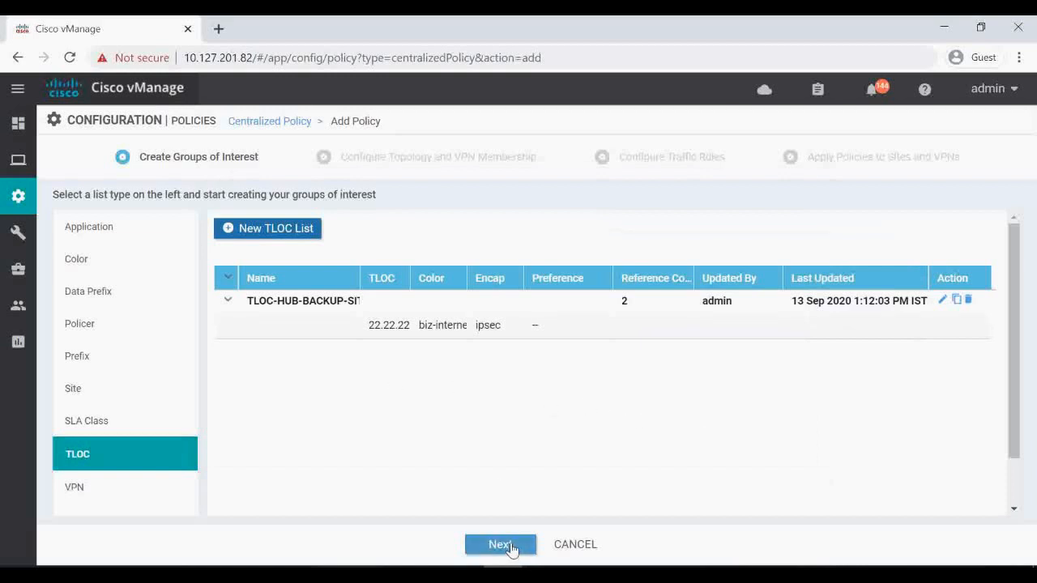
left_click(81, 391)
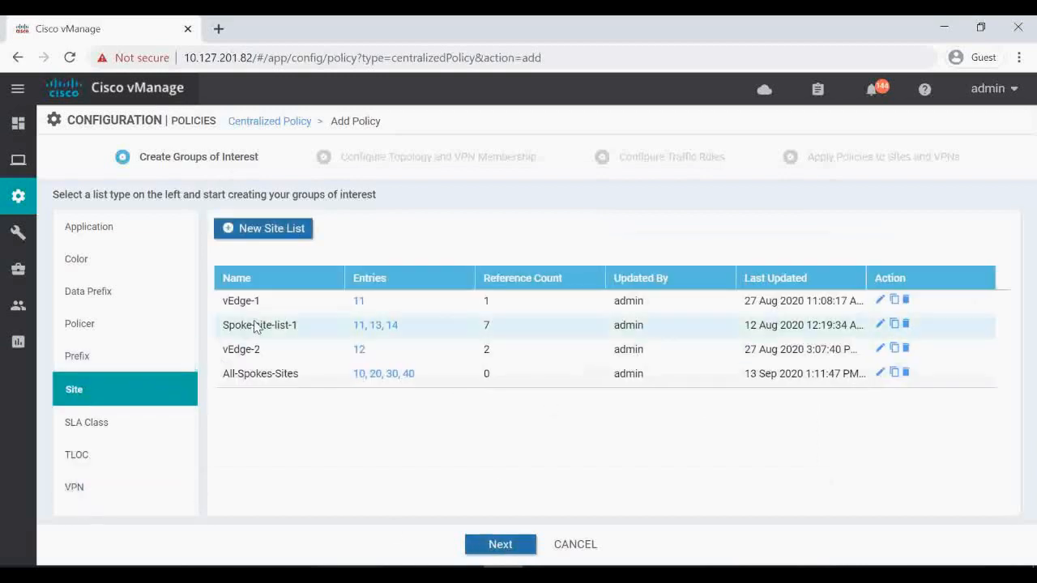
left_click(85, 465)
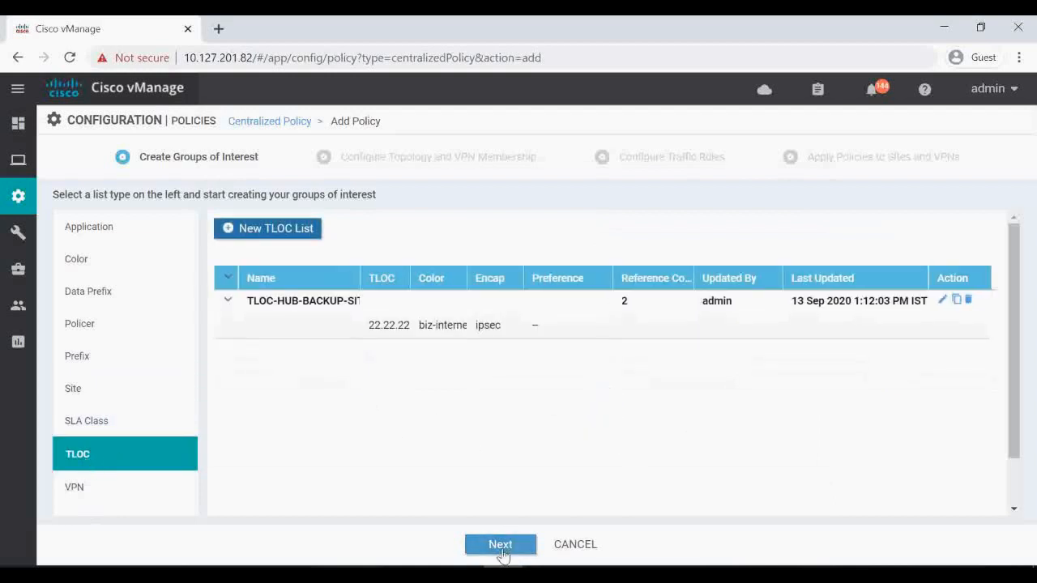
Step: Proceed to the topology configuration and start adding a Custom Control (Route & TLOC) policy
left_click(501, 549)
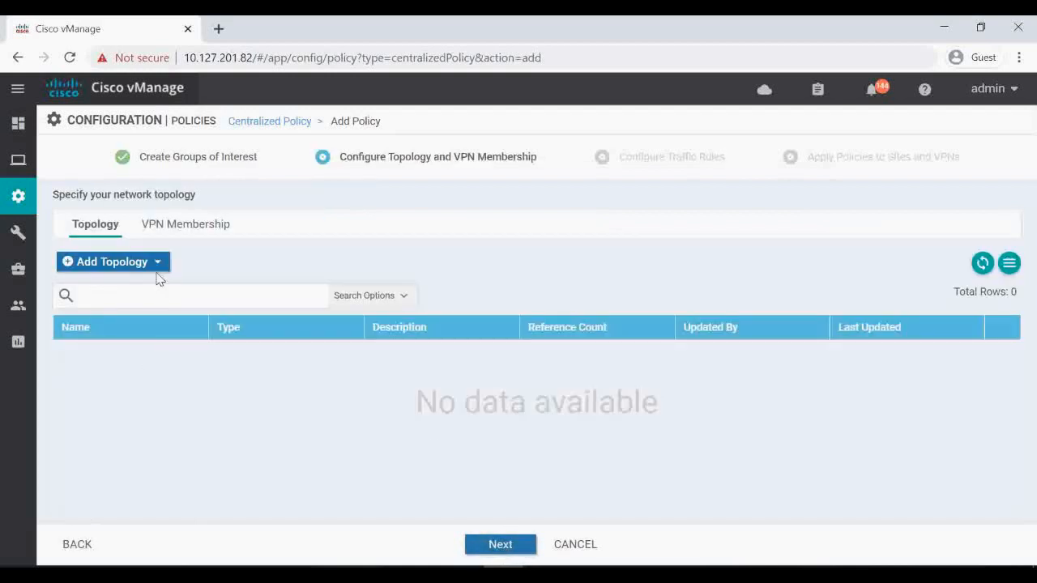
left_click(157, 261)
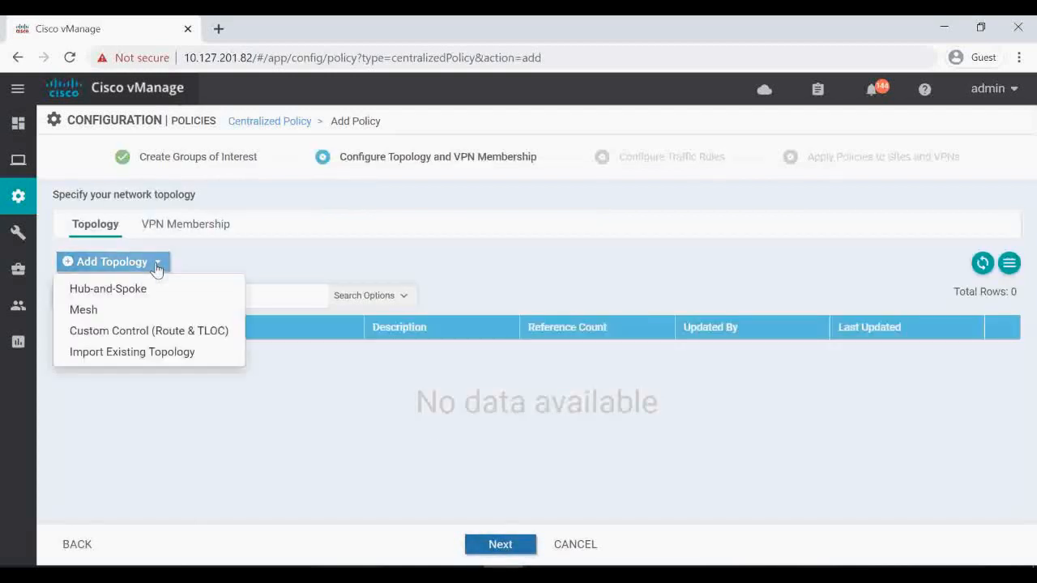
left_click(161, 332)
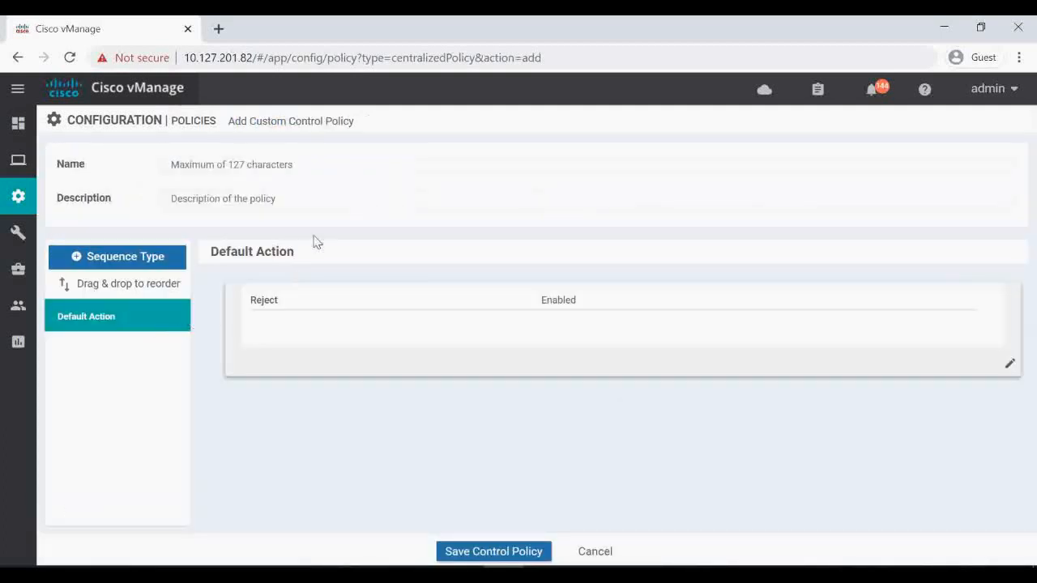
Step: Enter Dynamic-on-demand-tunnel-1 as both the name and the description of the custom control policy
left_click(277, 164)
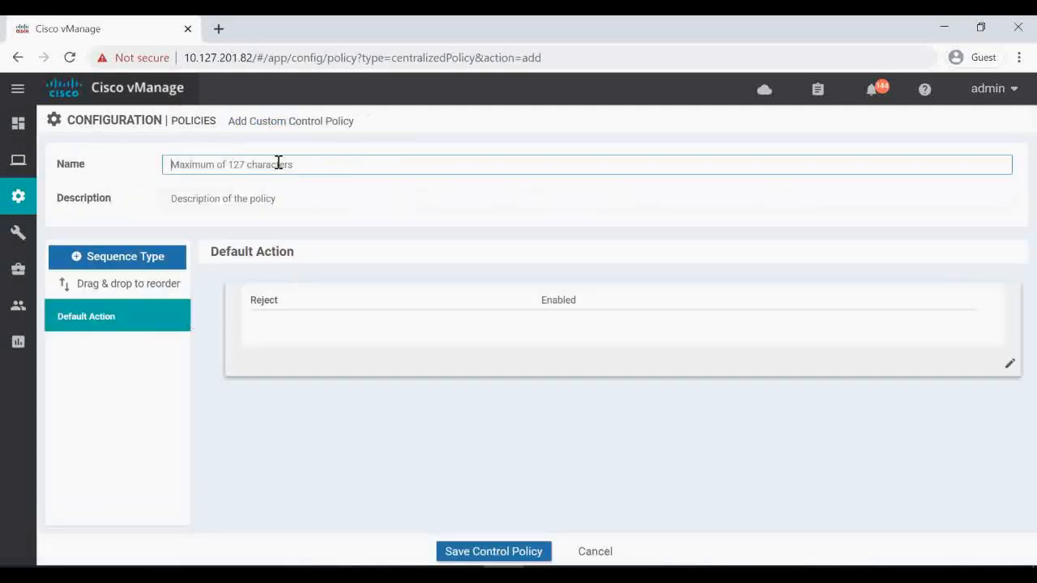
type("Dynamic-on-demand-tunnel-1")
left_click_drag(293, 165, 68, 187)
key("ctrl+c")
left_click(217, 199)
key("ctrl+v")
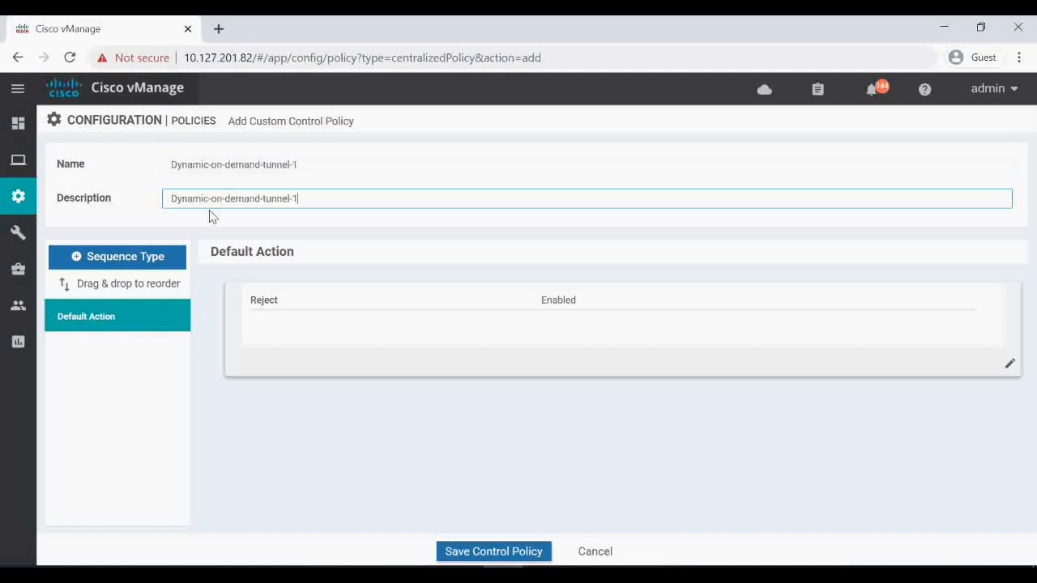
Step: Add a Route sequence to the control policy and create a sequence rule in it
left_click(122, 260)
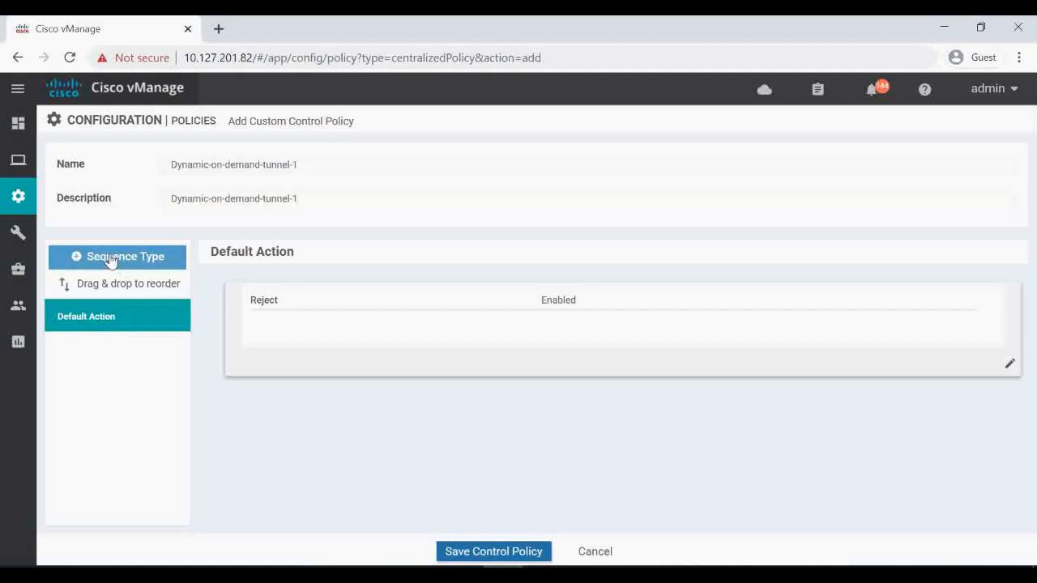
left_click(471, 299)
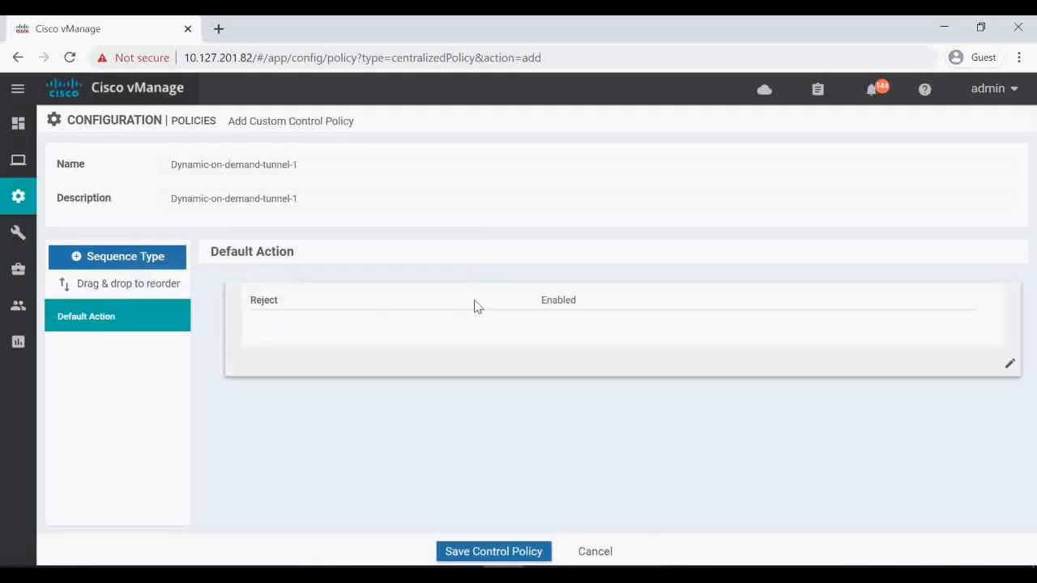
left_click(243, 285)
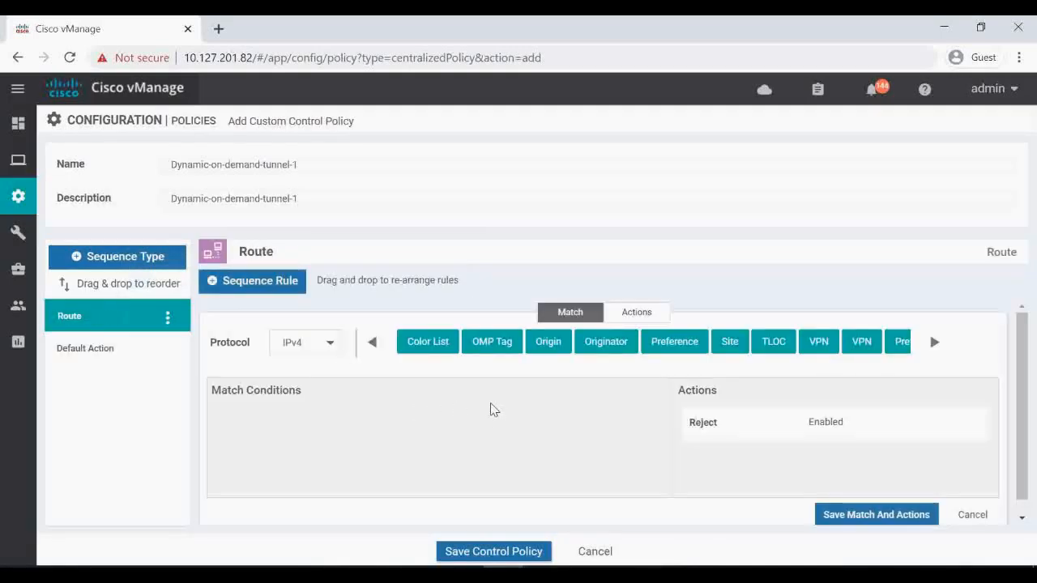
Step: Add a Site match condition to the route rule using the All-Spokes-Sites list
left_click(731, 348)
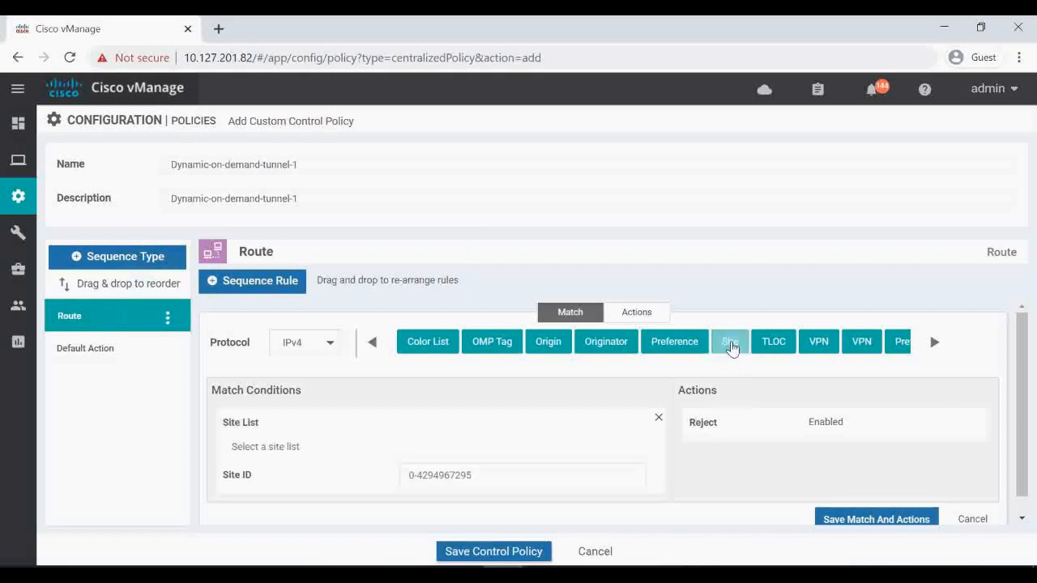
left_click(303, 446)
scroll(301, 452, "down", 4)
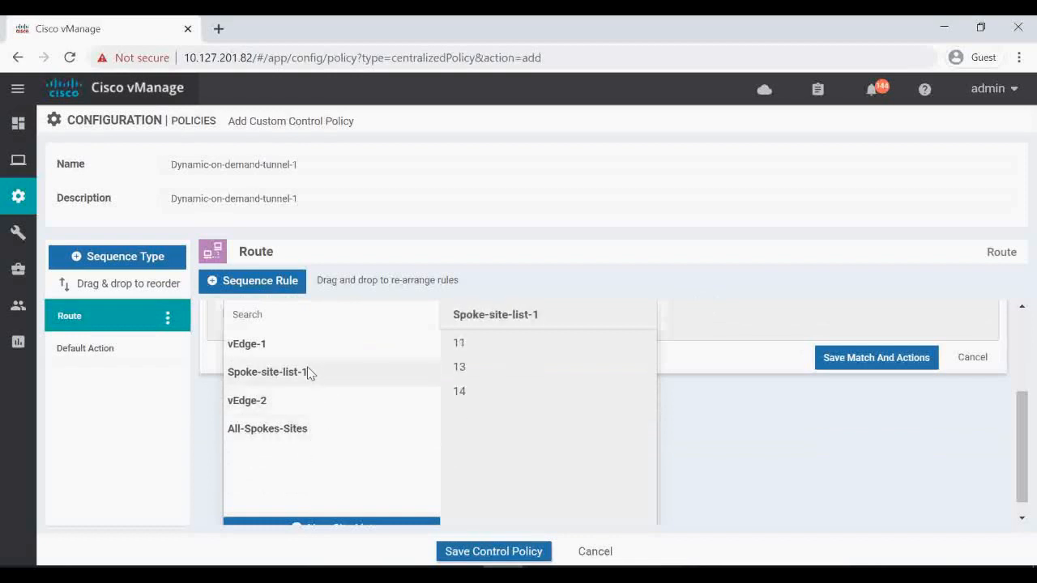
left_click(304, 435)
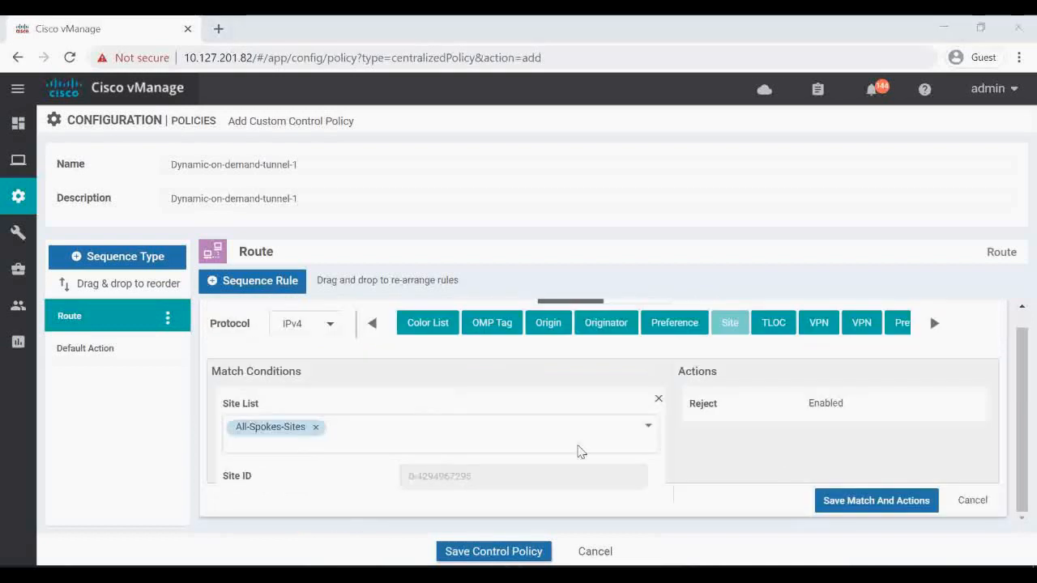
Step: Set the route rule's action to Accept
scroll(534, 423, "up", 1)
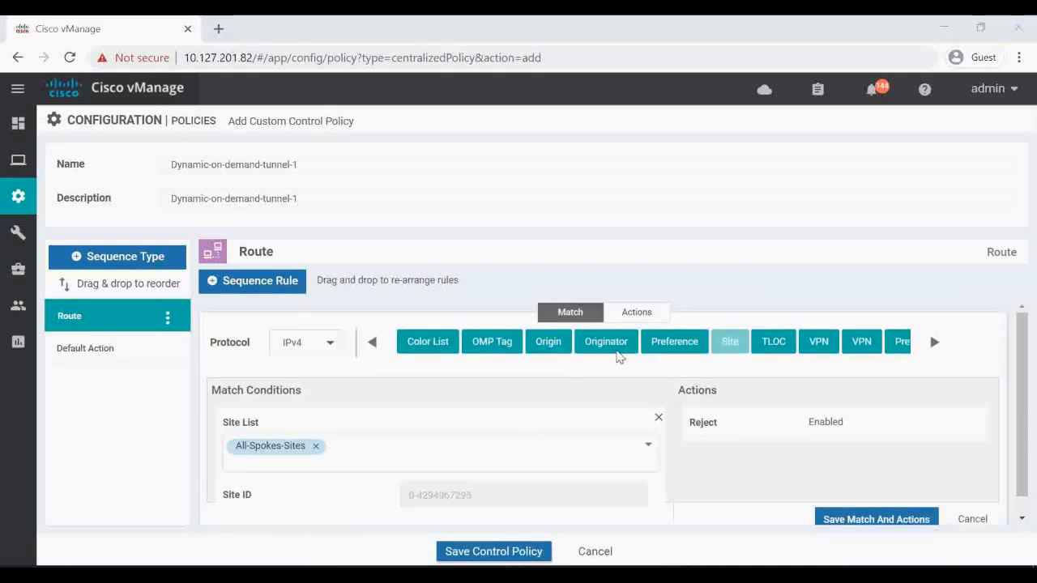
left_click(633, 318)
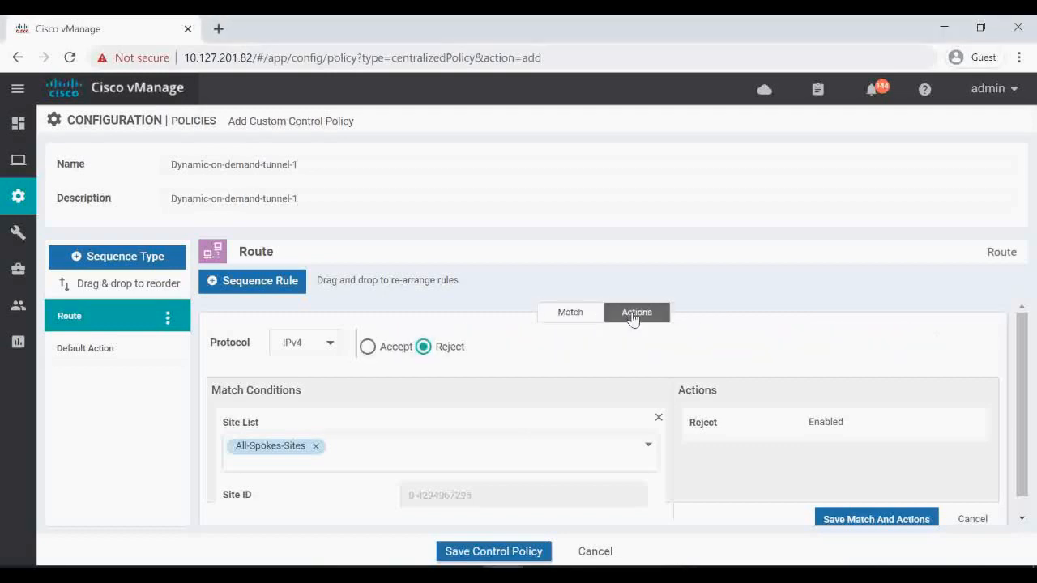
left_click(367, 347)
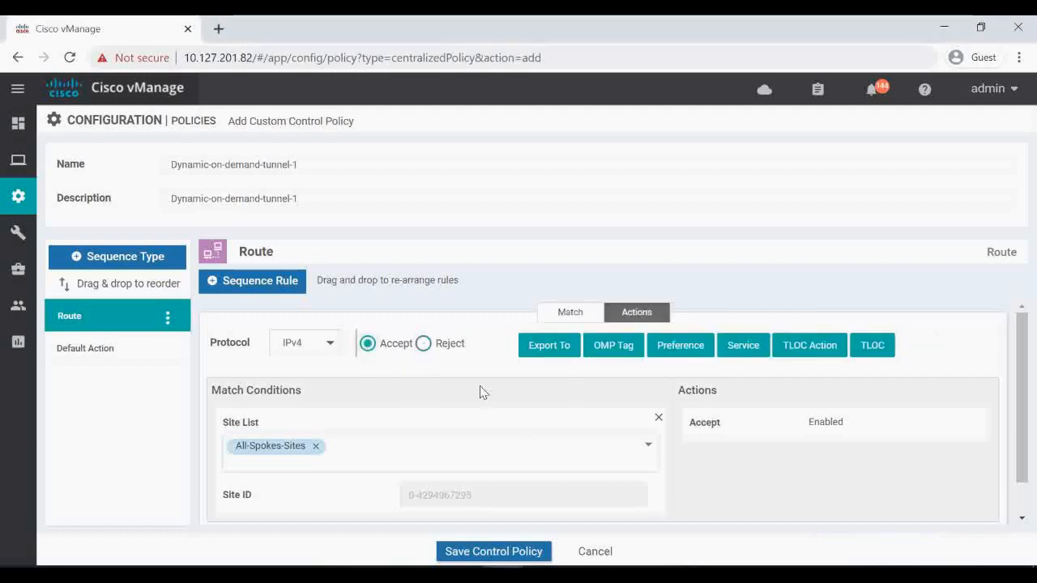
Step: Add a TLOC Action to the route rule's actions and set it to Backup
left_click(812, 347)
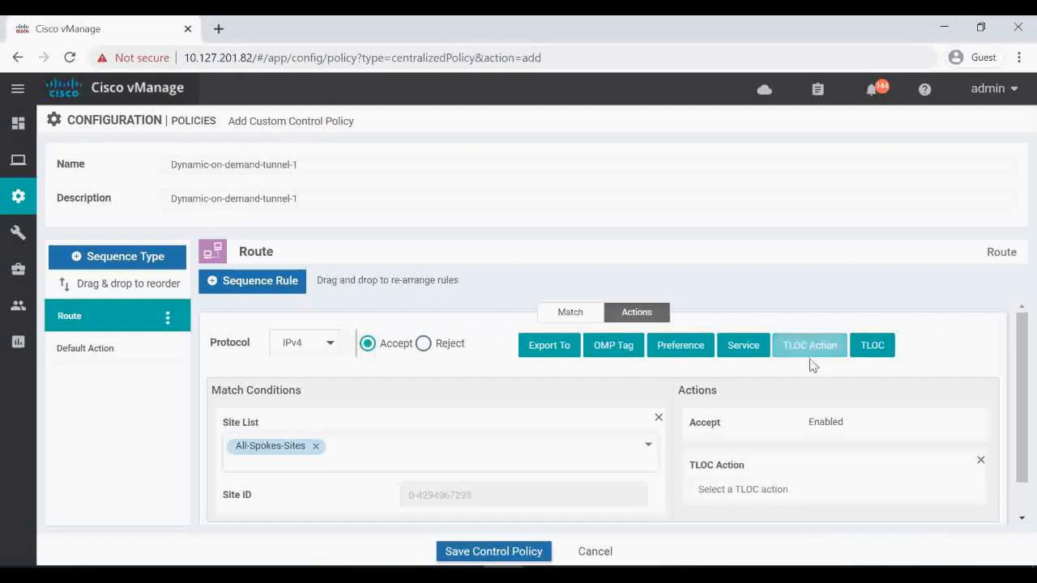
scroll(779, 454, "down", 1)
left_click(771, 452)
scroll(770, 451, "down", 3)
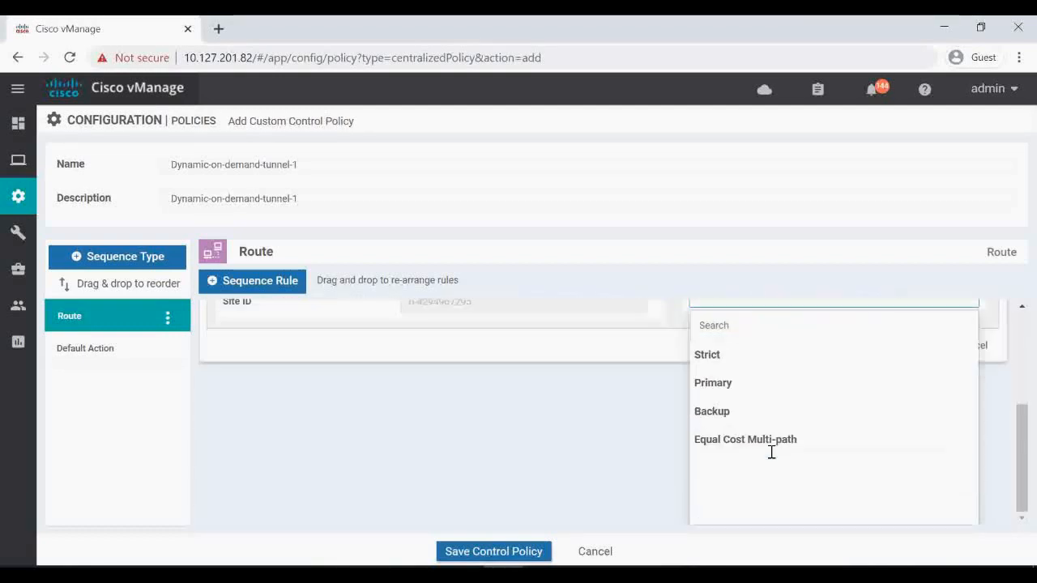
left_click(713, 412)
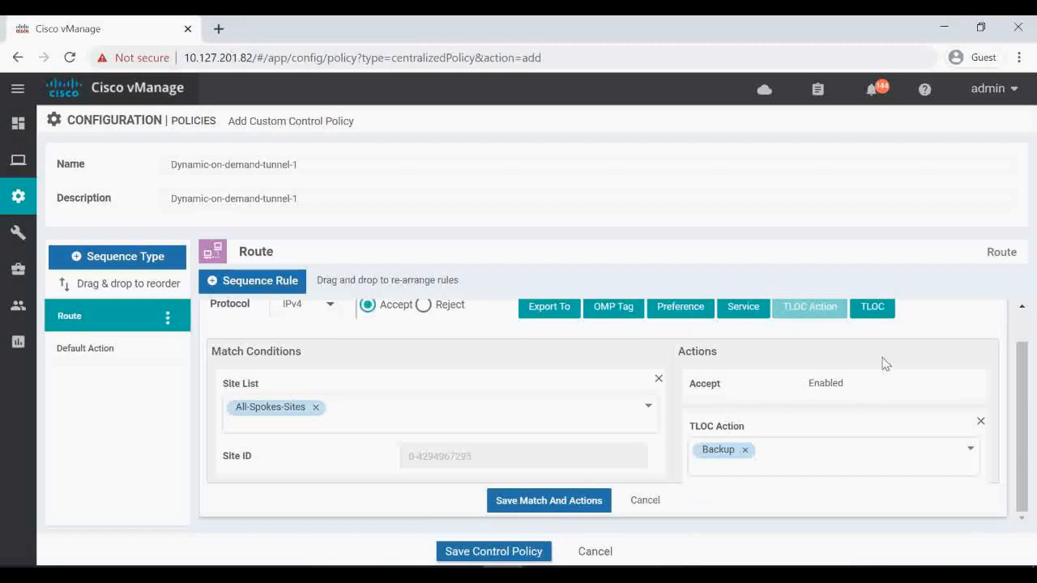
Step: Add a TLOC action to the route rule using the TLOC-HUB-BACKUP-SITE list and save the rule's match and actions
left_click(873, 307)
scroll(856, 400, "down", 4)
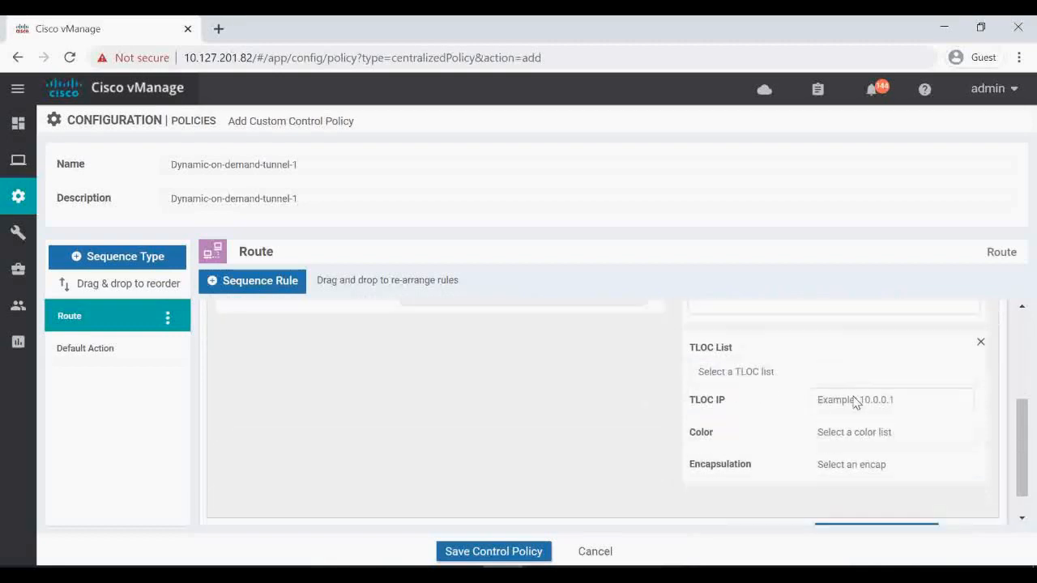
left_click(769, 372)
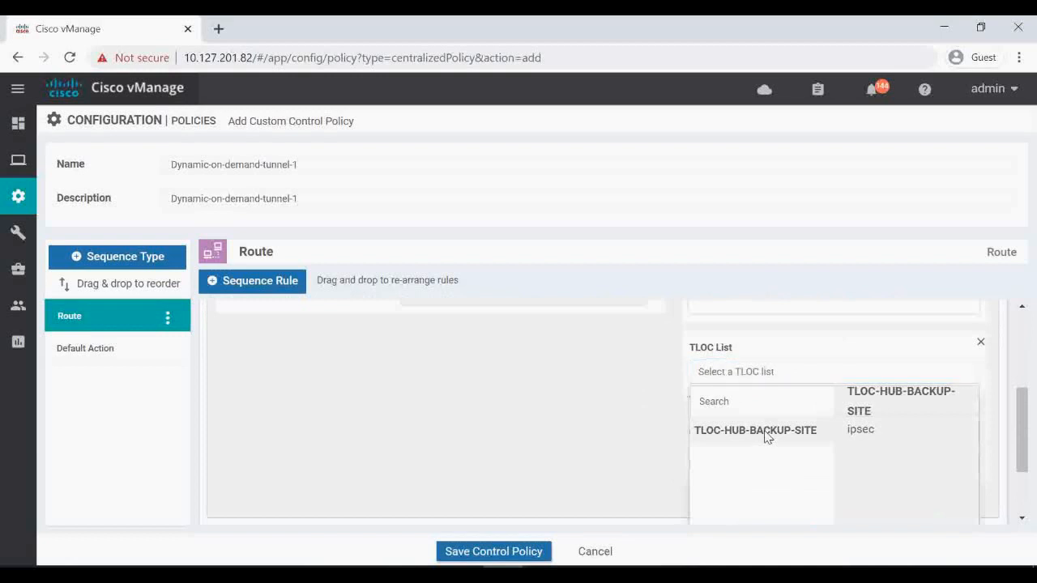
left_click(766, 432)
scroll(766, 422, "down", 1)
scroll(767, 422, "up", 5)
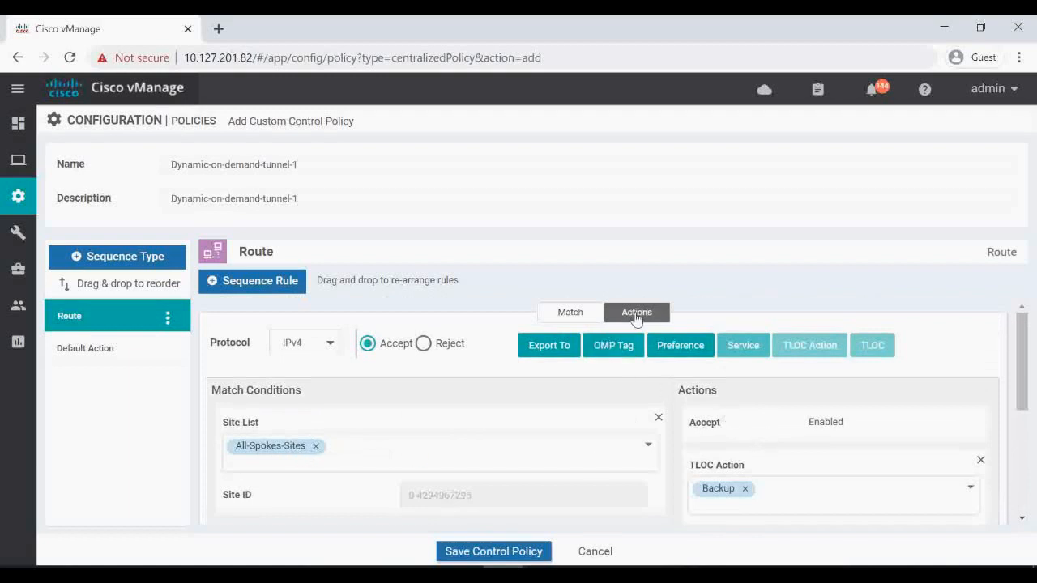
scroll(790, 456, "down", 1)
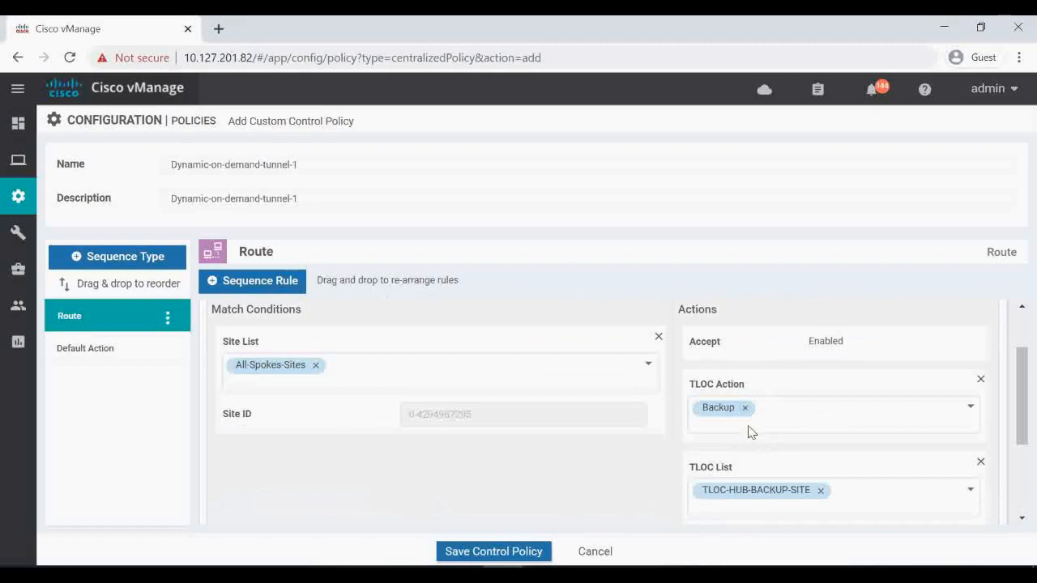
scroll(733, 477, "down", 1)
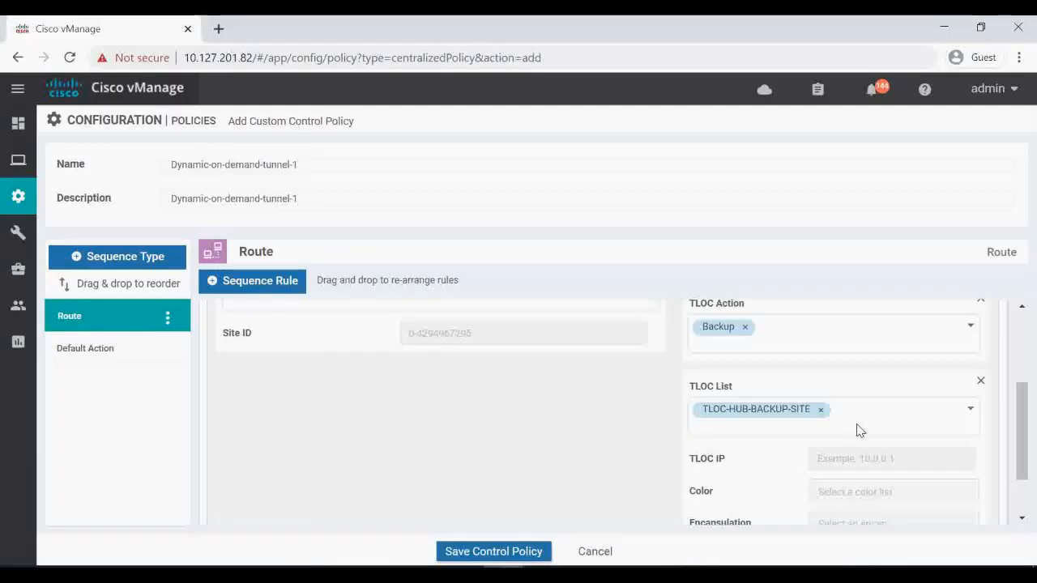
scroll(856, 428, "down", 2)
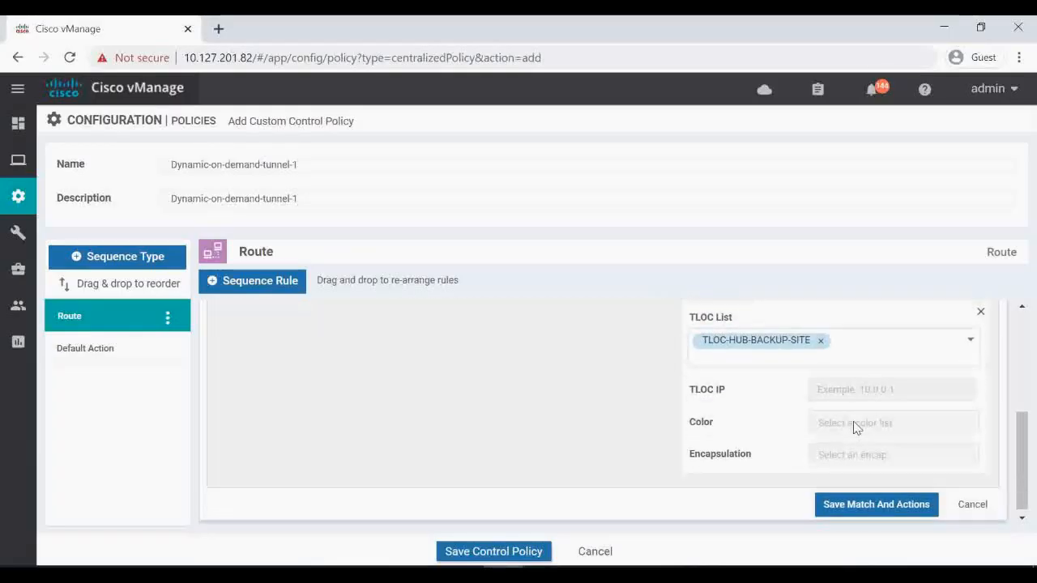
left_click(845, 504)
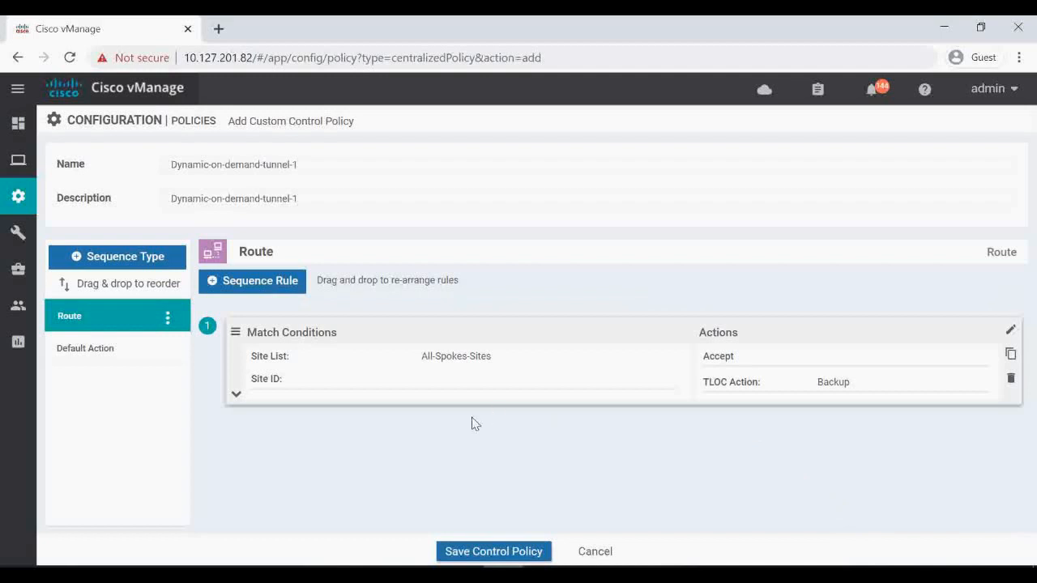
Step: Add a TLOC sequence to the control policy and create a sequence rule in it
key("alt+Tab")
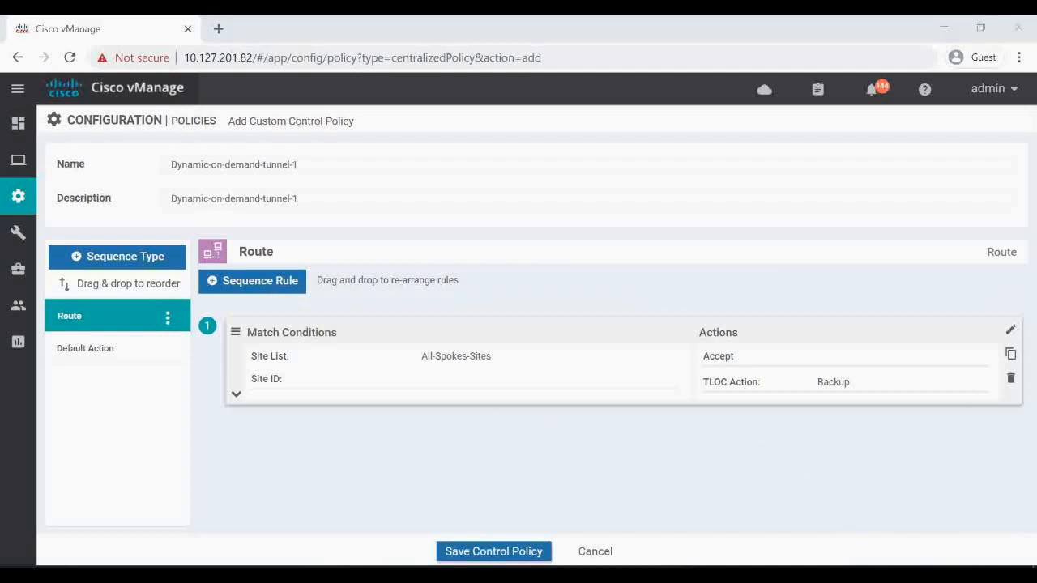
left_click(104, 265)
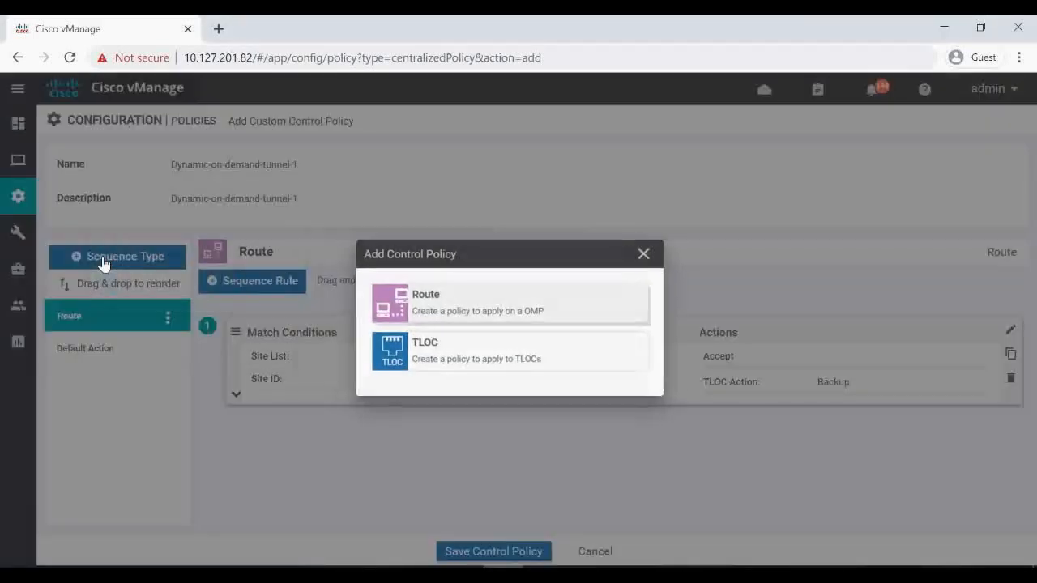
left_click(462, 356)
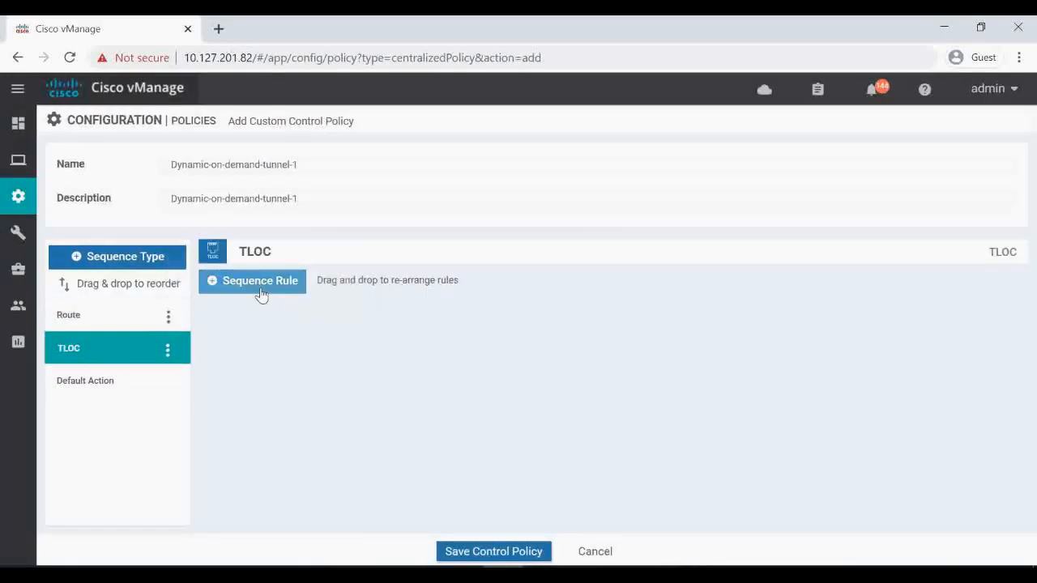
left_click(244, 283)
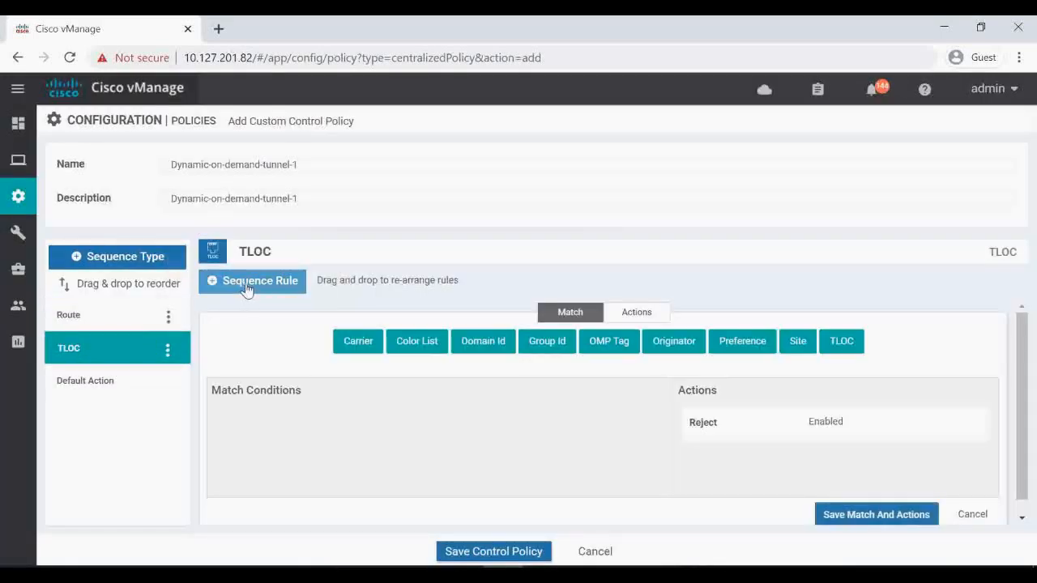
Step: Set the TLOC rule's action to Accept without match conditions and save its match and actions
left_click(636, 314)
left_click(212, 339)
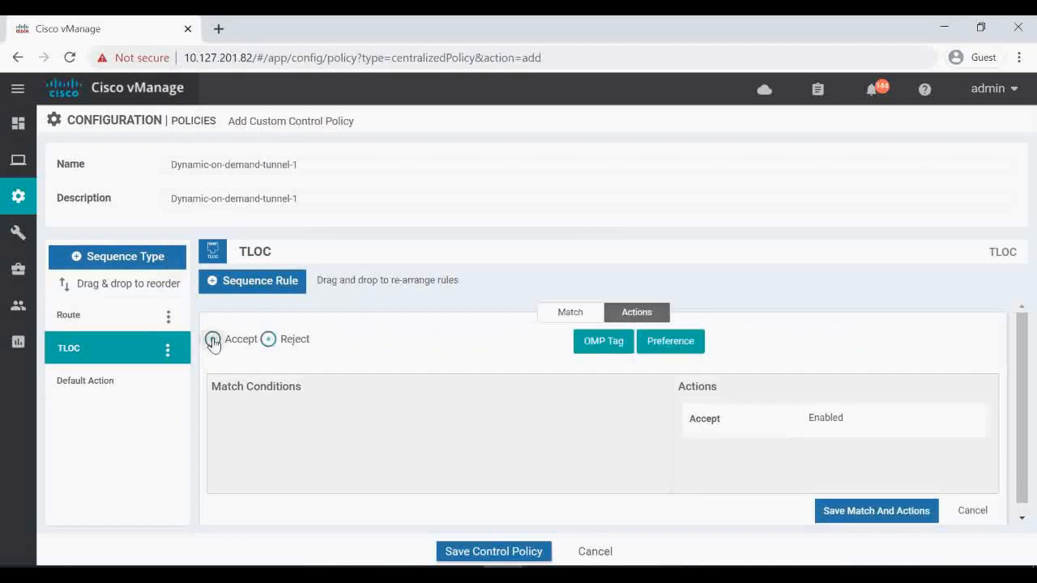
left_click(852, 518)
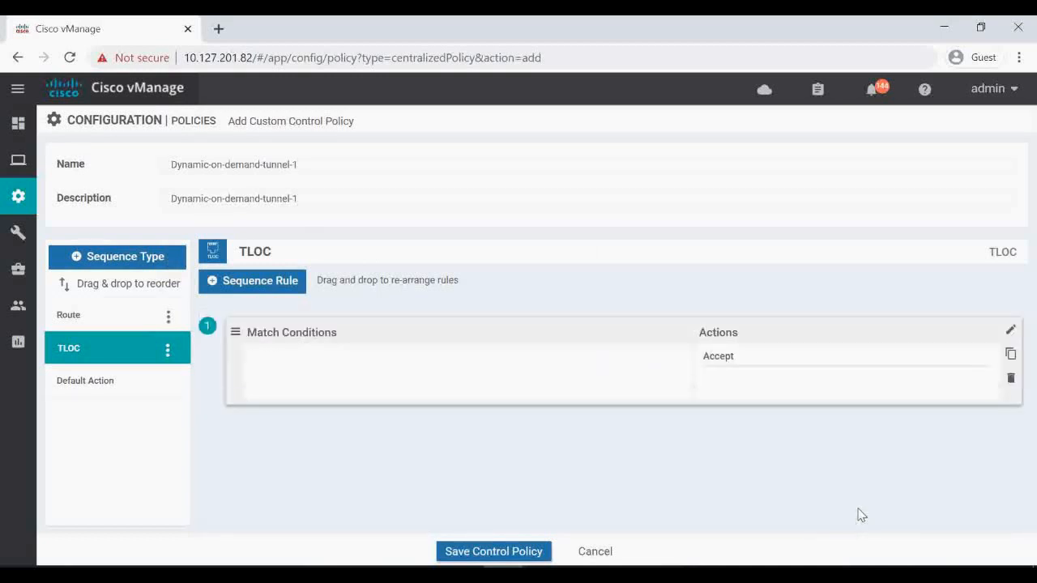
Step: Change the control policy's default action to Accept and save it
left_click(103, 386)
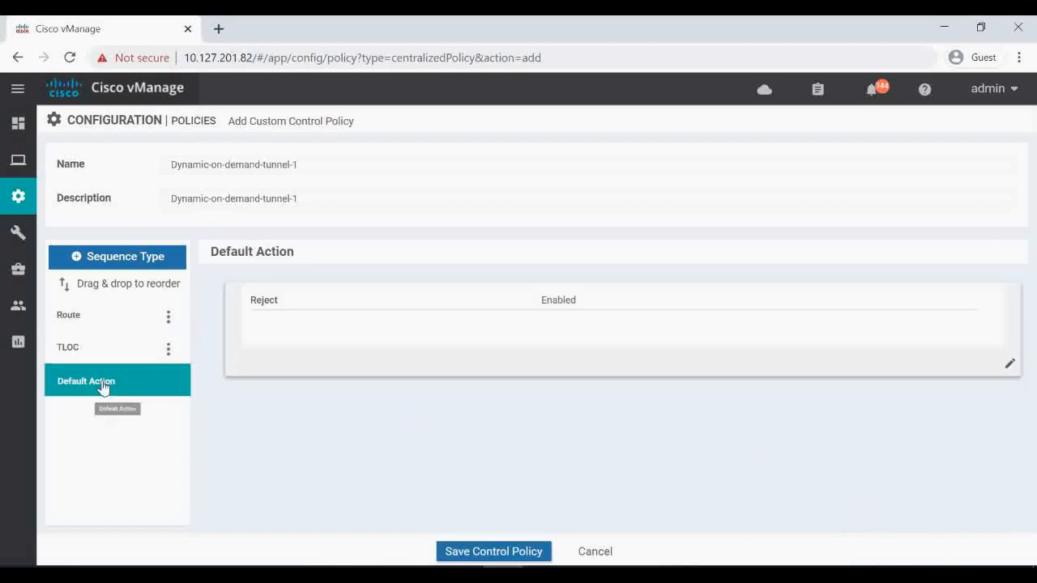
left_click(1012, 368)
left_click(583, 322)
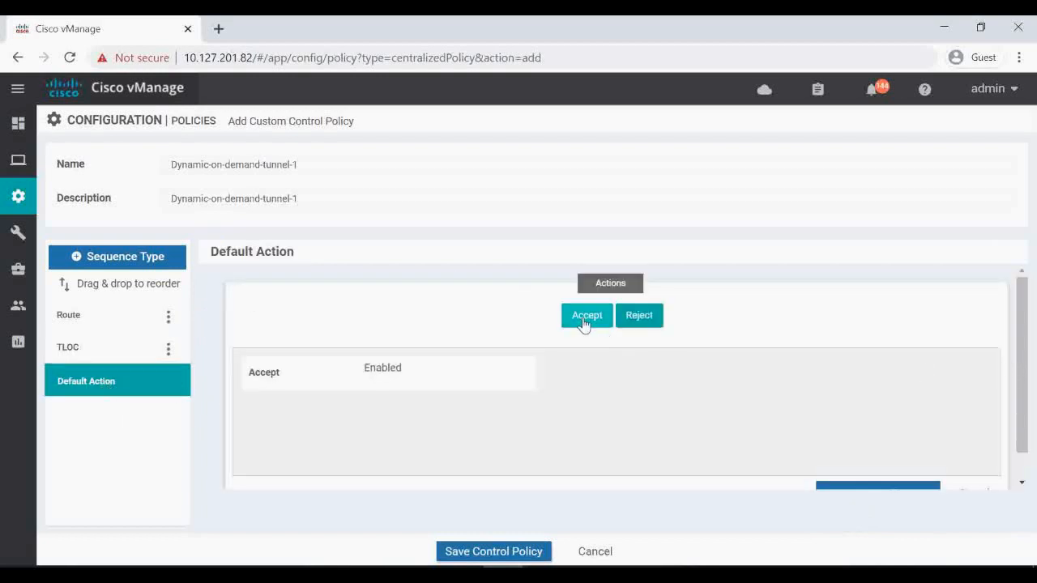
scroll(786, 400, "down", 1)
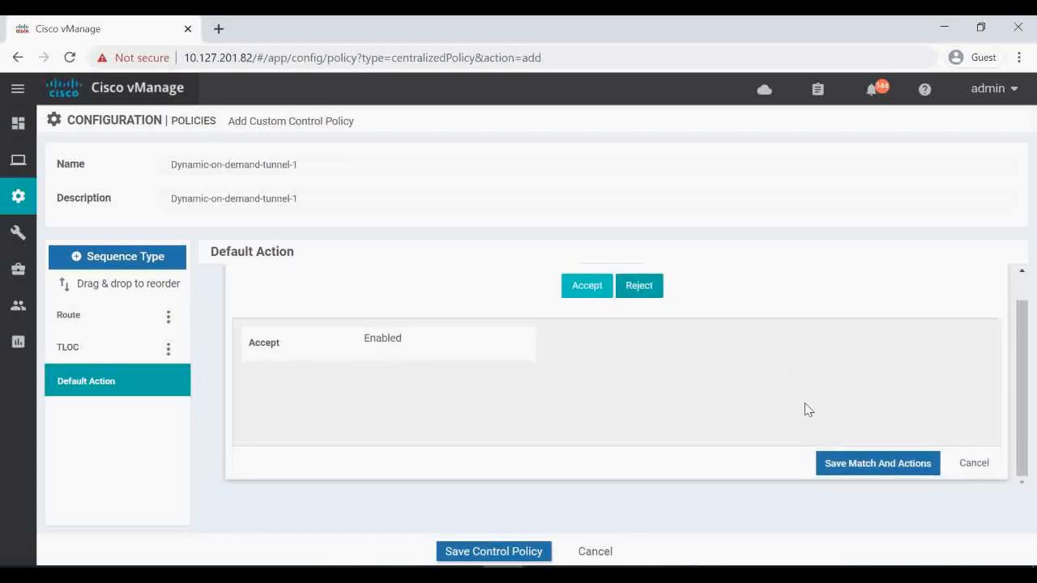
left_click(871, 470)
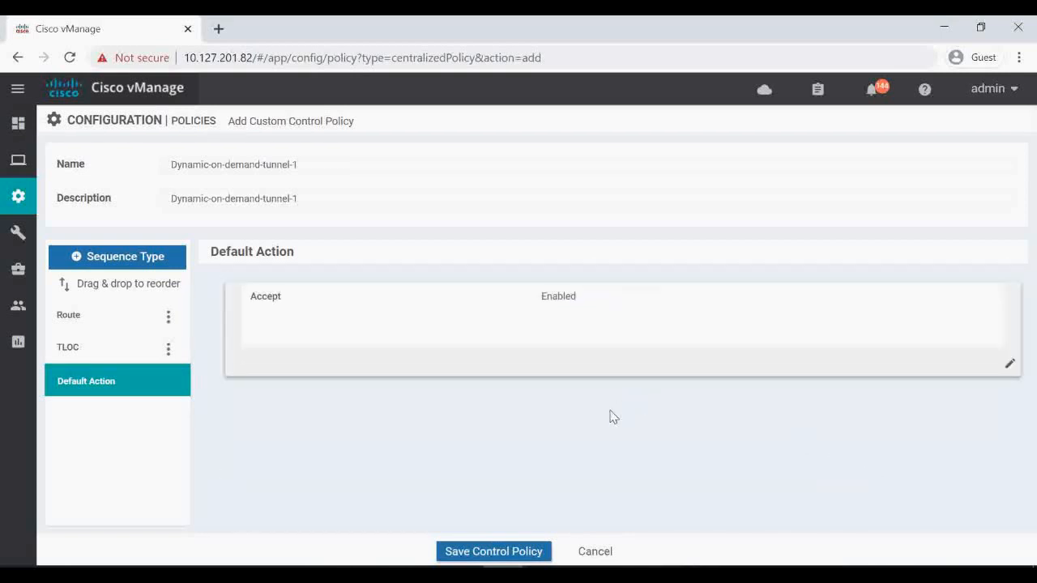
Step: Reopen the saved route rule to check its TLOC action and TLOC list, then save it unmodified
left_click(93, 318)
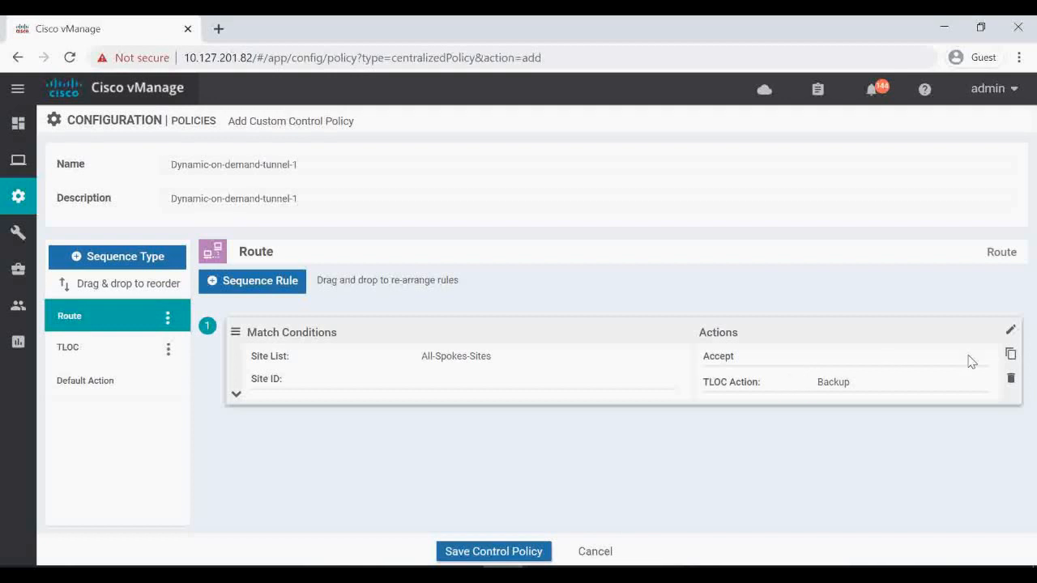
left_click(1011, 332)
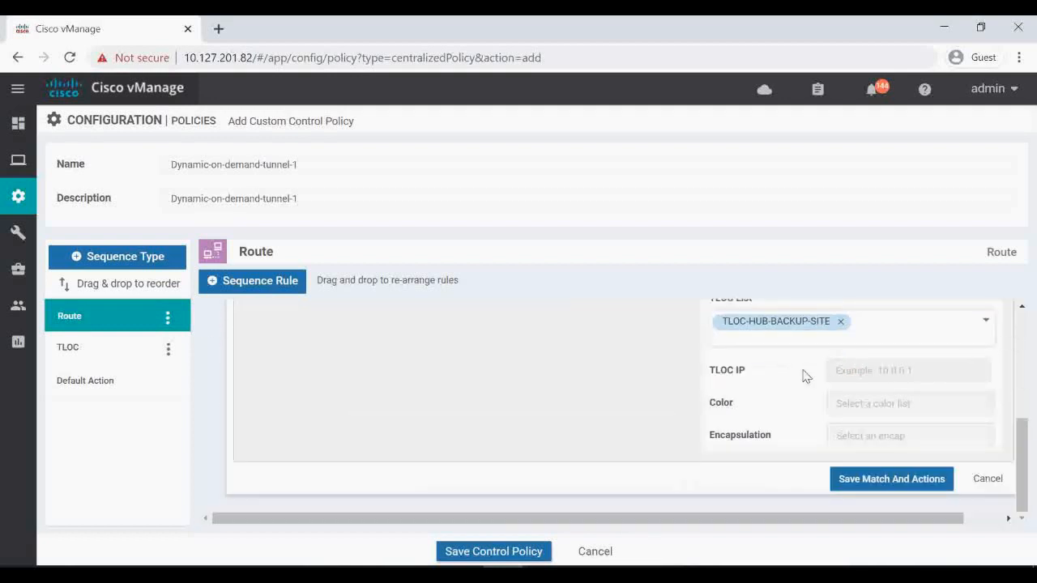
scroll(802, 375, "up", 1)
scroll(766, 400, "down", 1)
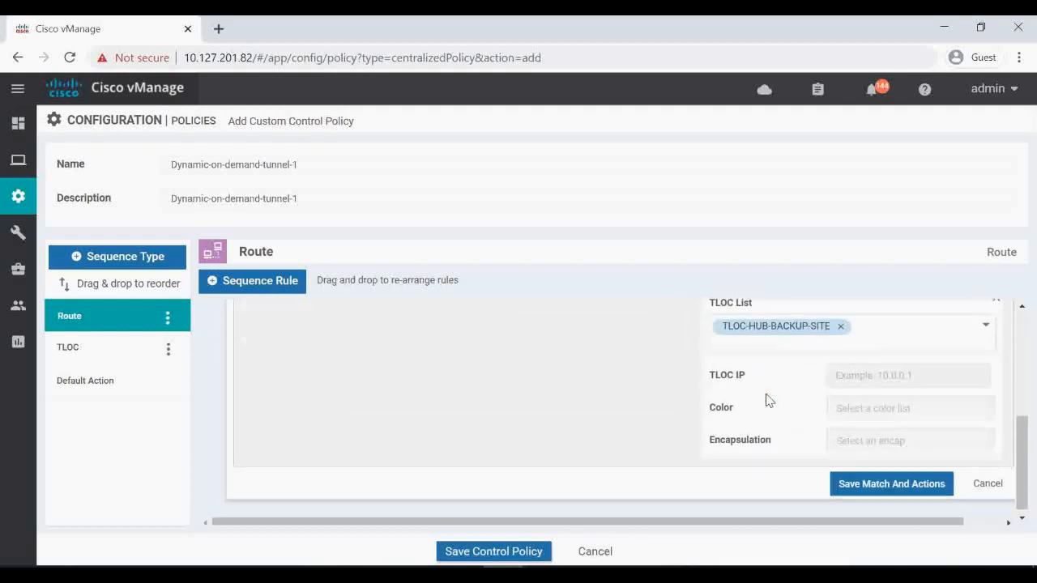
left_click(870, 485)
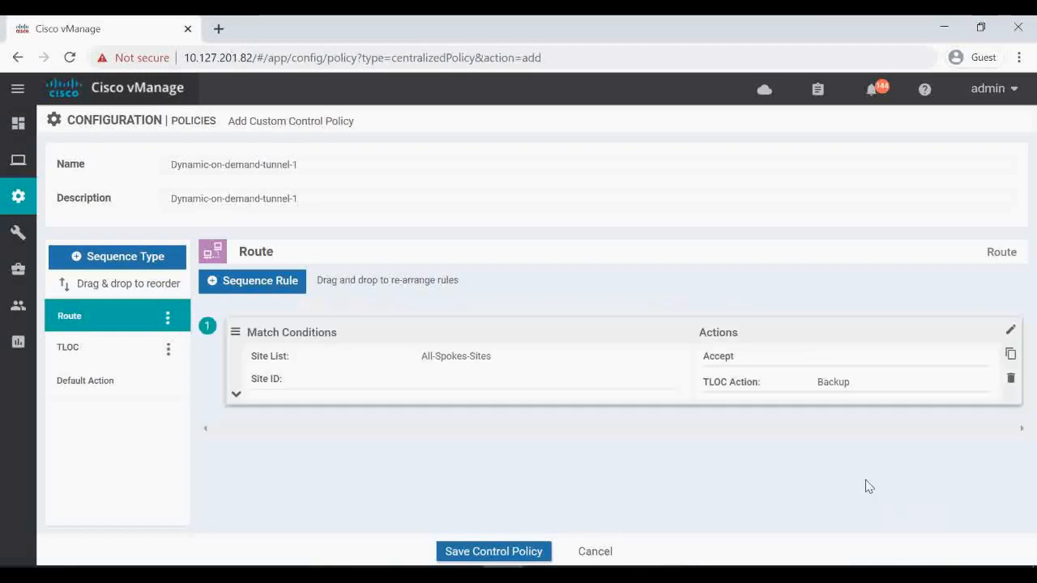
Step: Save the control policy and proceed to applying policies to sites and VPNs without adding any traffic rules
left_click(488, 554)
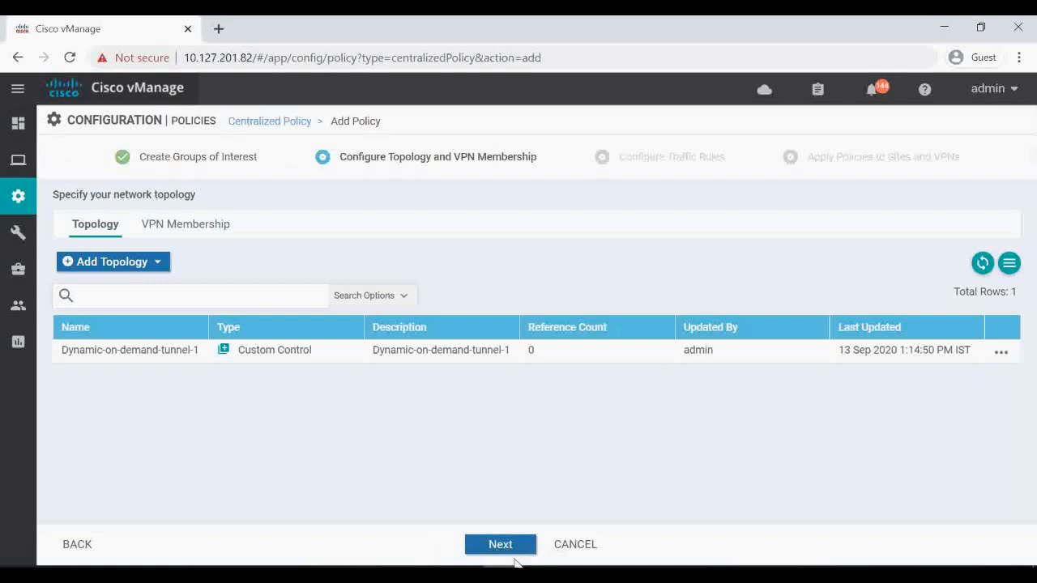
left_click(507, 550)
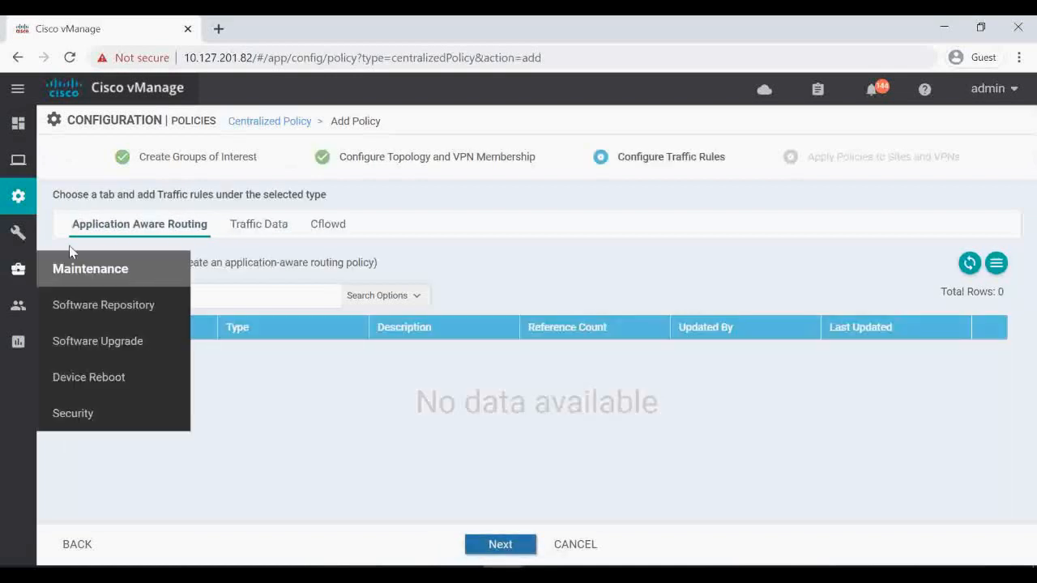
left_click(502, 545)
Step: Enter Dynamic-On-demand-policy as both the name and the description of the centralized policy
left_click(332, 229)
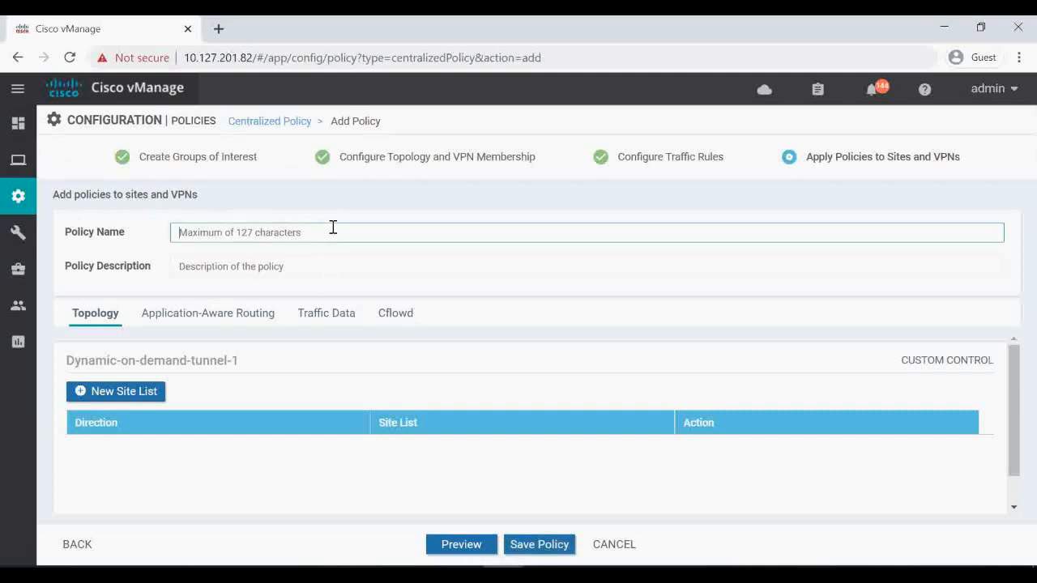
type("Dynamic-On-demand-policy")
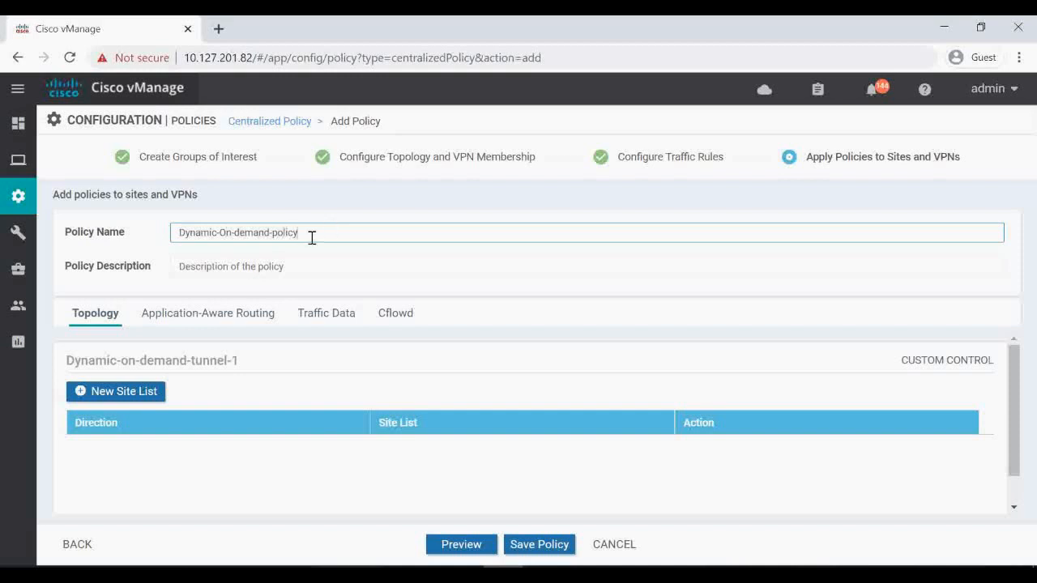
left_click_drag(312, 237, 107, 247)
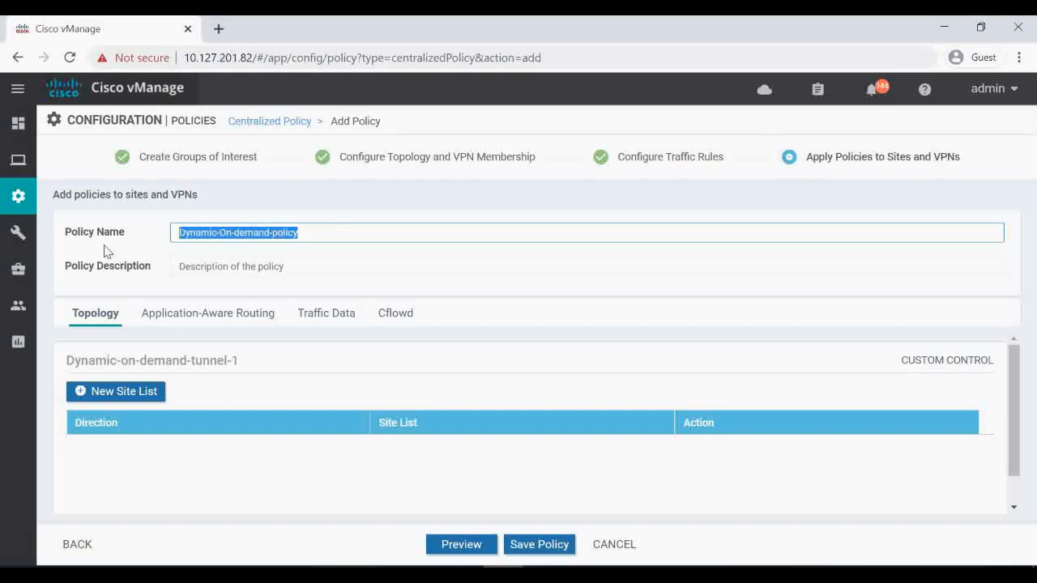
key("ctrl+c")
left_click(251, 266)
key("ctrl+v")
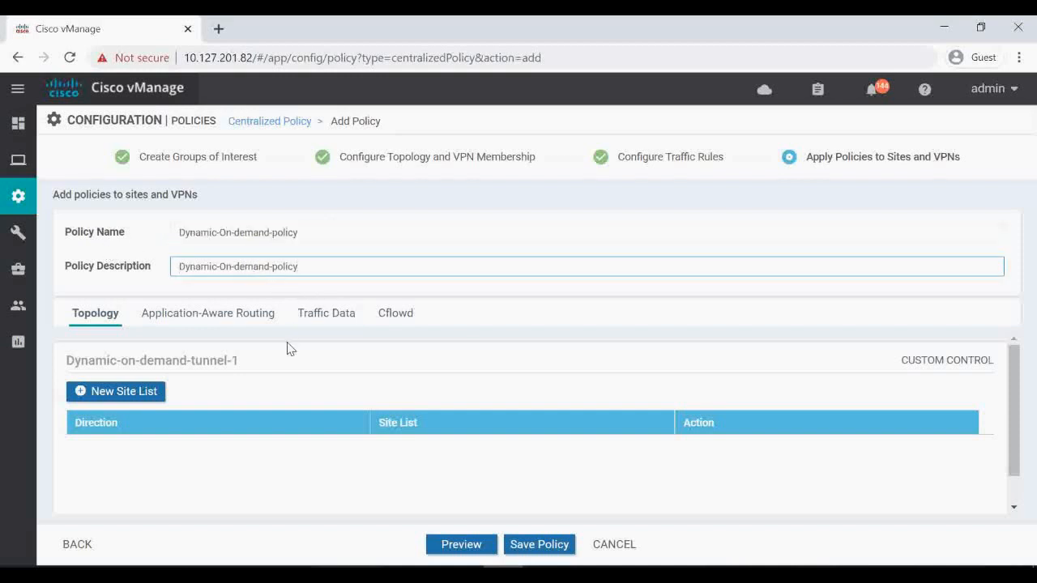
Step: Apply the Dynamic-on-demand-tunnel-1 topology policy with All-Spokes-Sites as its outbound site list
scroll(289, 347, "down", 1)
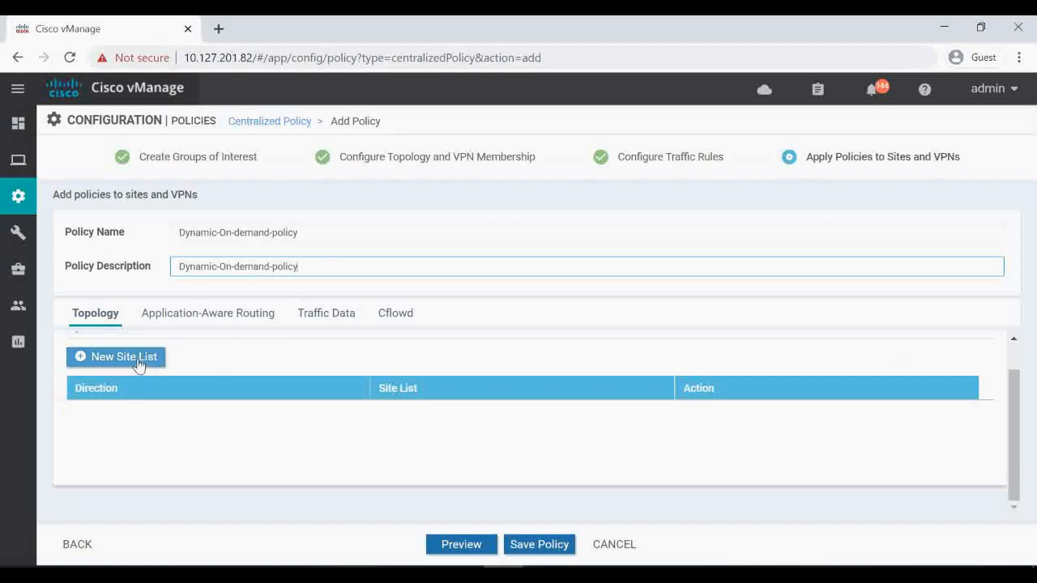
left_click(138, 364)
scroll(240, 398, "down", 1)
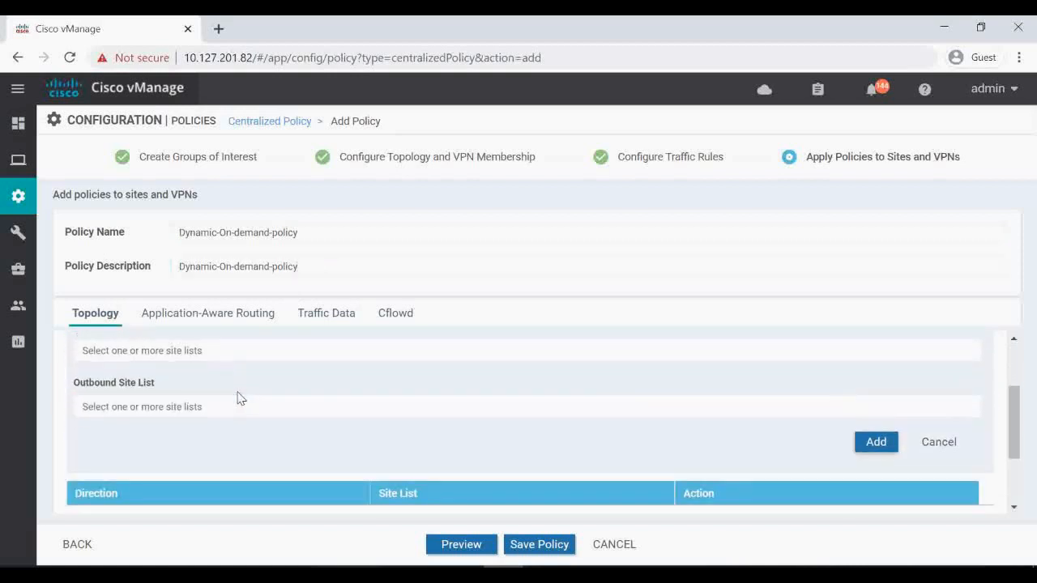
left_click(185, 408)
scroll(185, 408, "down", 2)
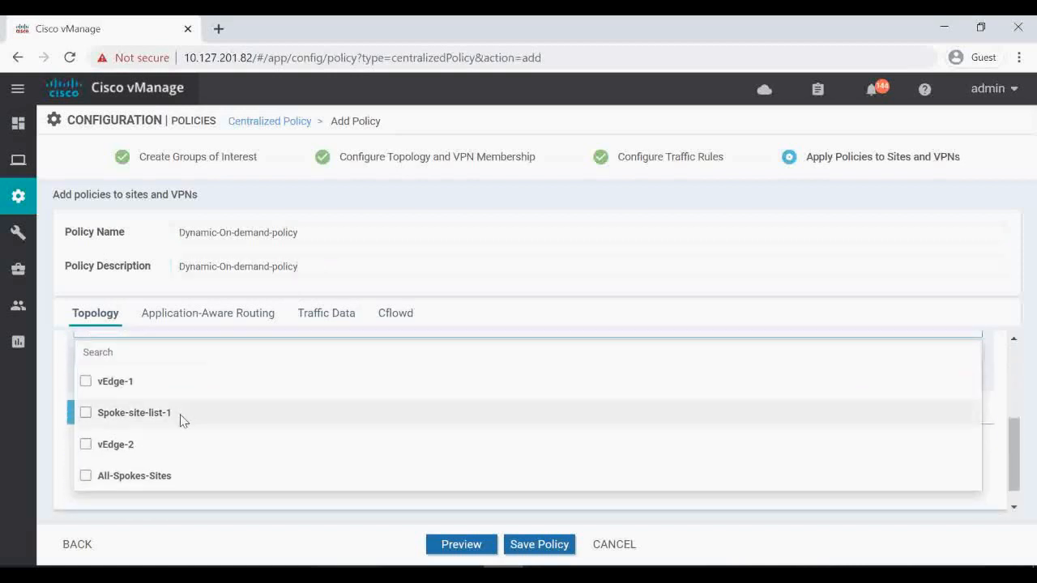
left_click(160, 478)
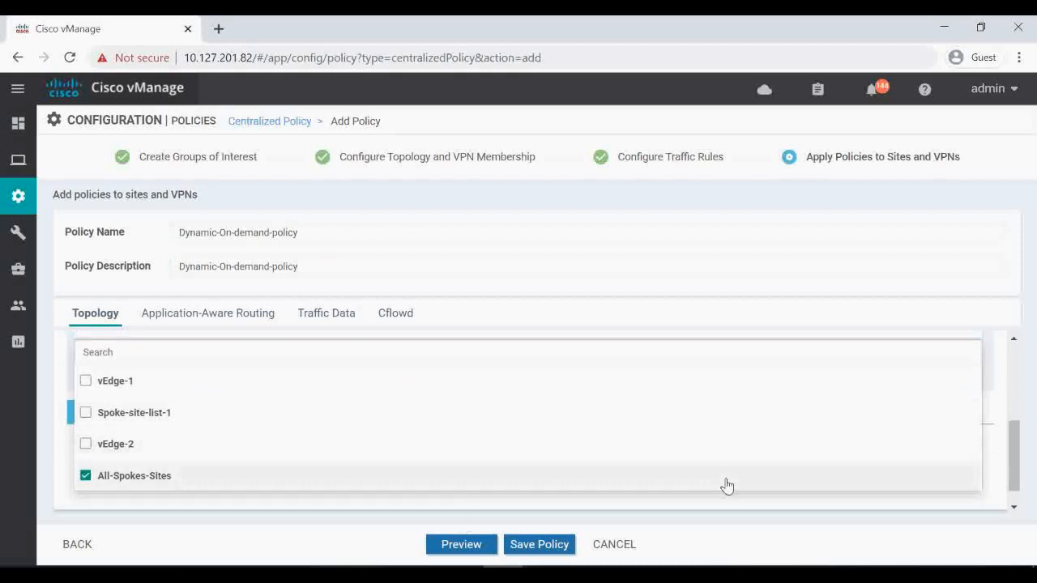
left_click(703, 501)
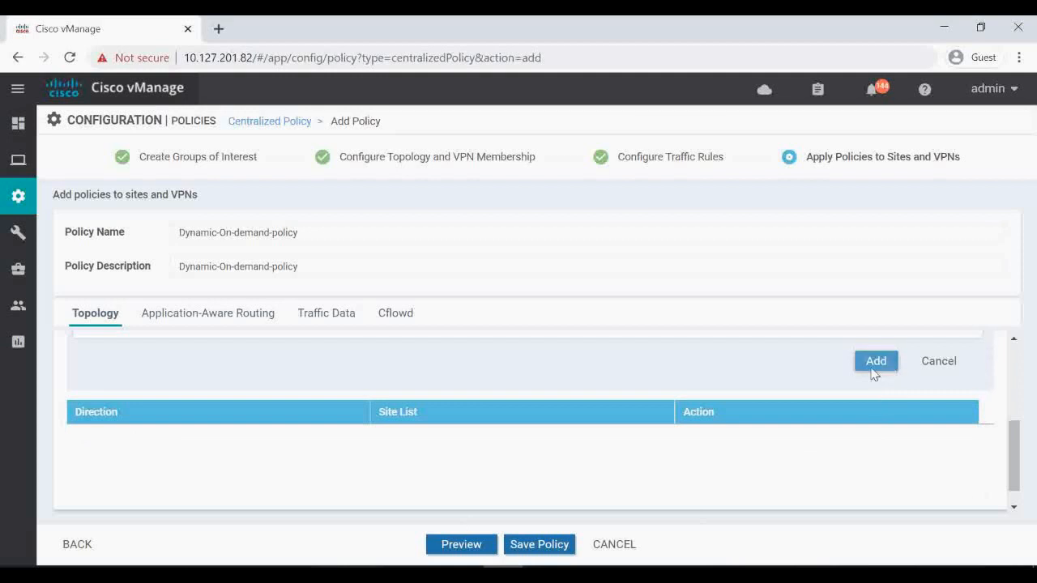
scroll(810, 430, "up", 1)
left_click(876, 442)
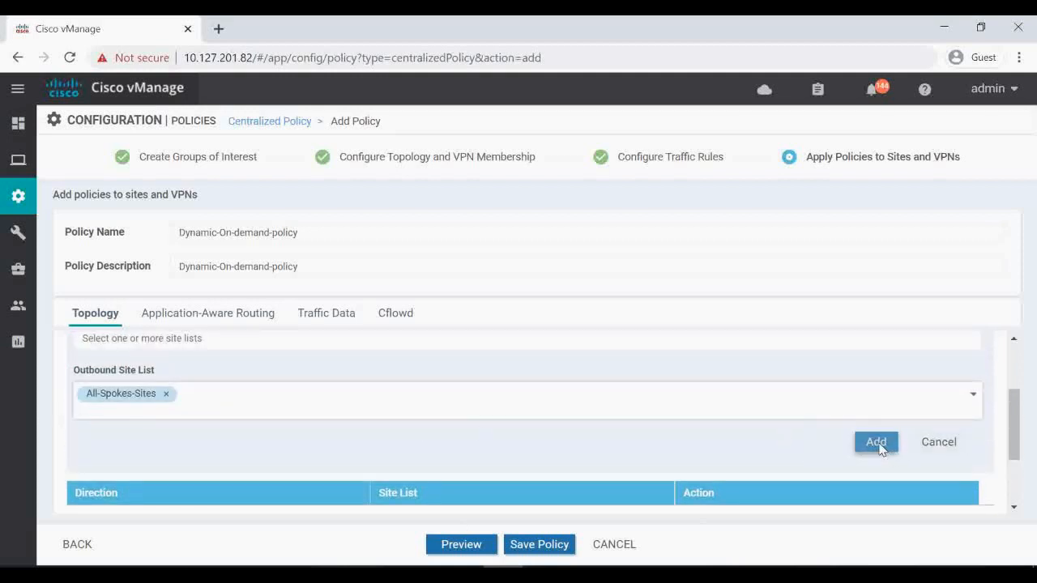
scroll(517, 450, "up", 1)
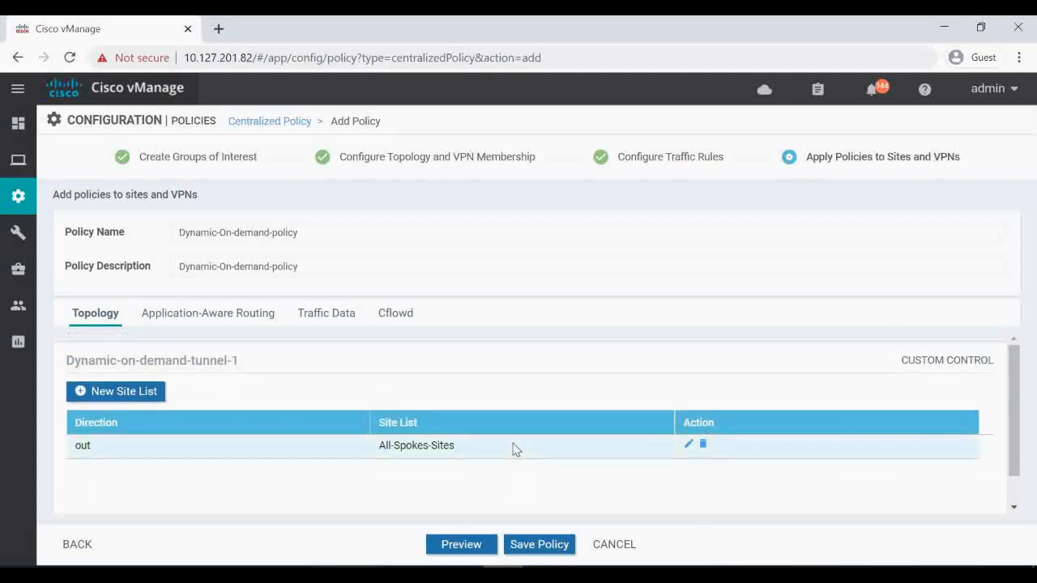
scroll(512, 447, "down", 1)
scroll(840, 451, "up", 1)
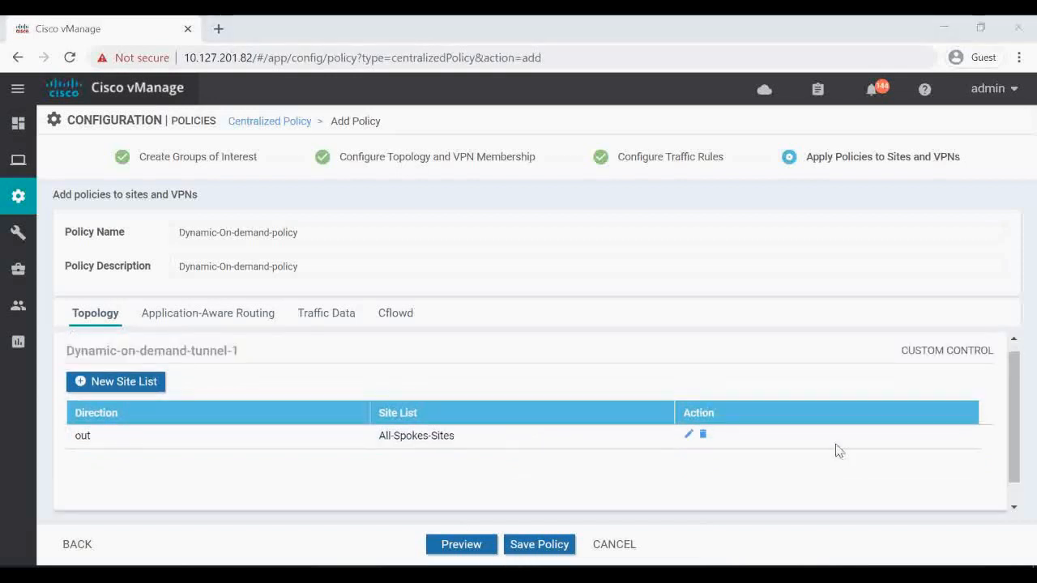
Step: Preview the centralized policy configuration and review its sequences, default action, lists and apply-policy section
left_click(461, 545)
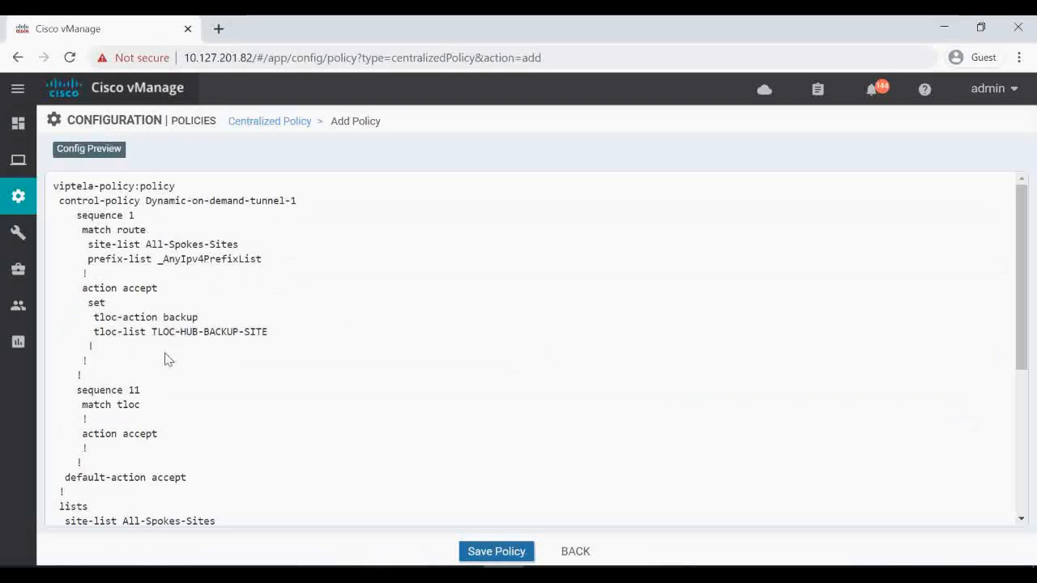
scroll(167, 365, "down", 2)
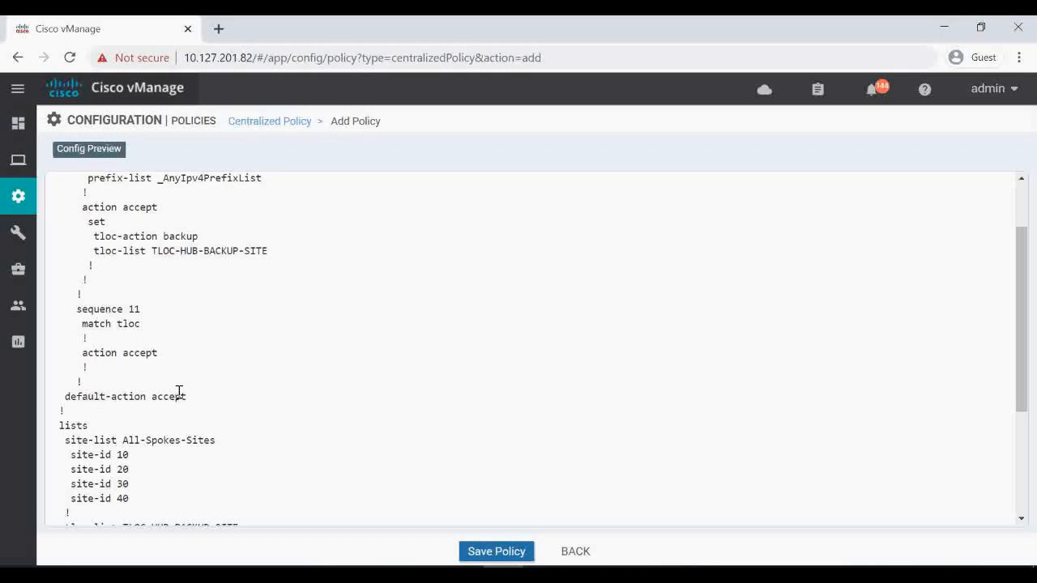
scroll(179, 392, "down", 2)
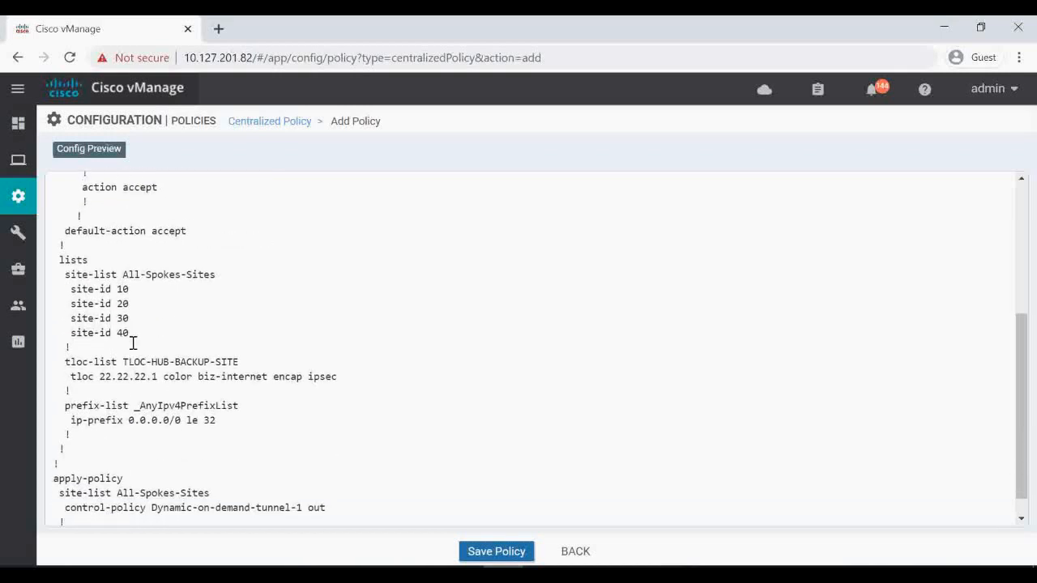
scroll(133, 345, "down", 1)
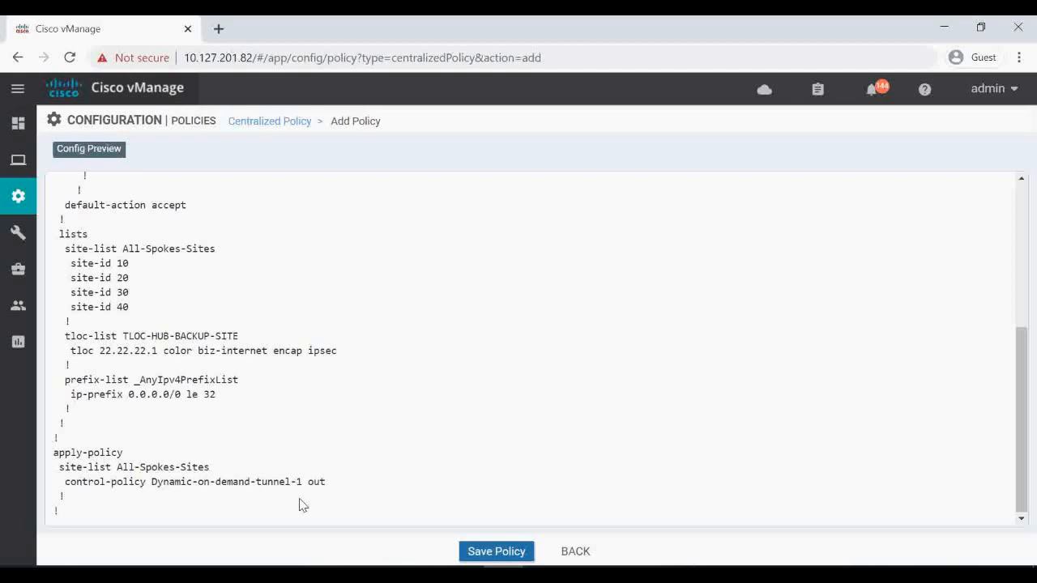
scroll(229, 486, "up", 5)
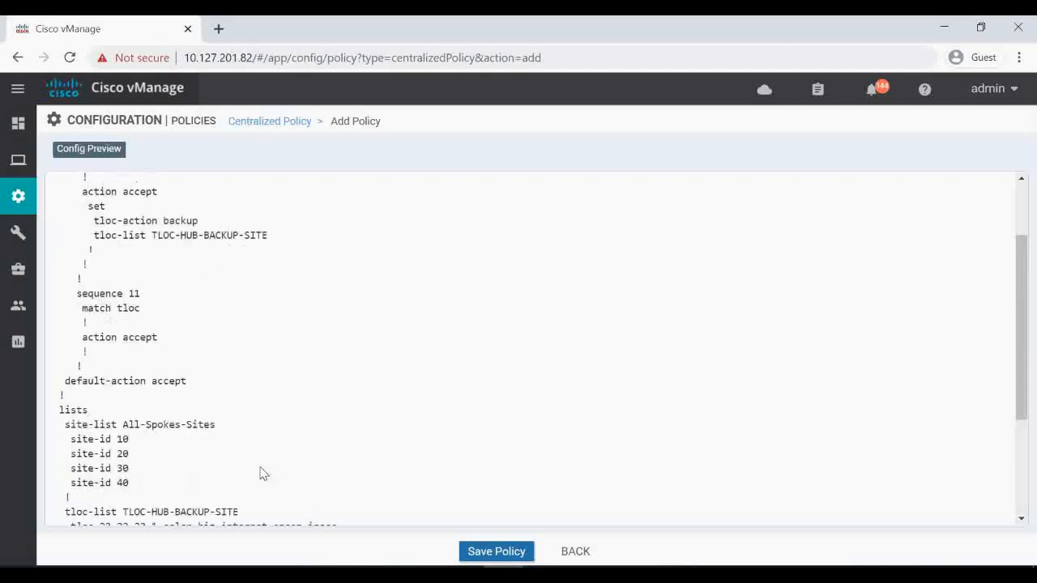
scroll(167, 440, "down", 5)
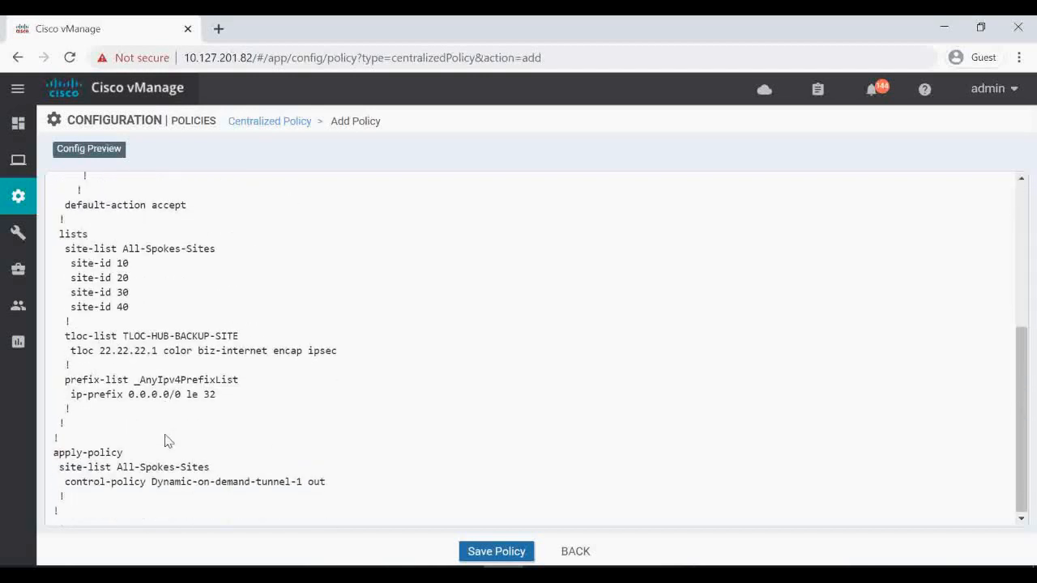
Step: Switch to the on-demand tunnels PDF in Acrobat Reader and compare the policy with its centralized control policy CLI example
left_click(300, 574)
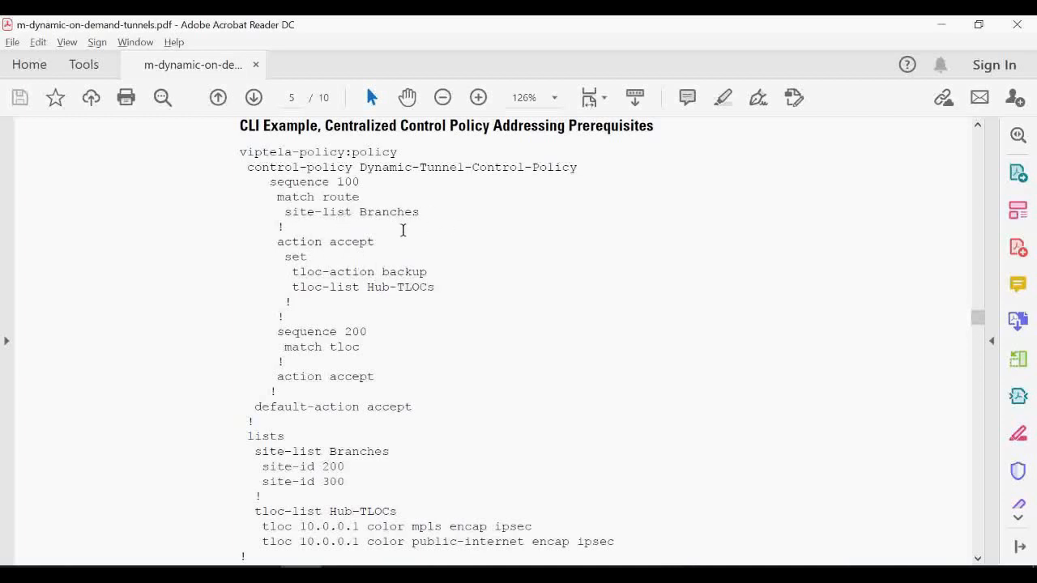
scroll(403, 231, "down", 1)
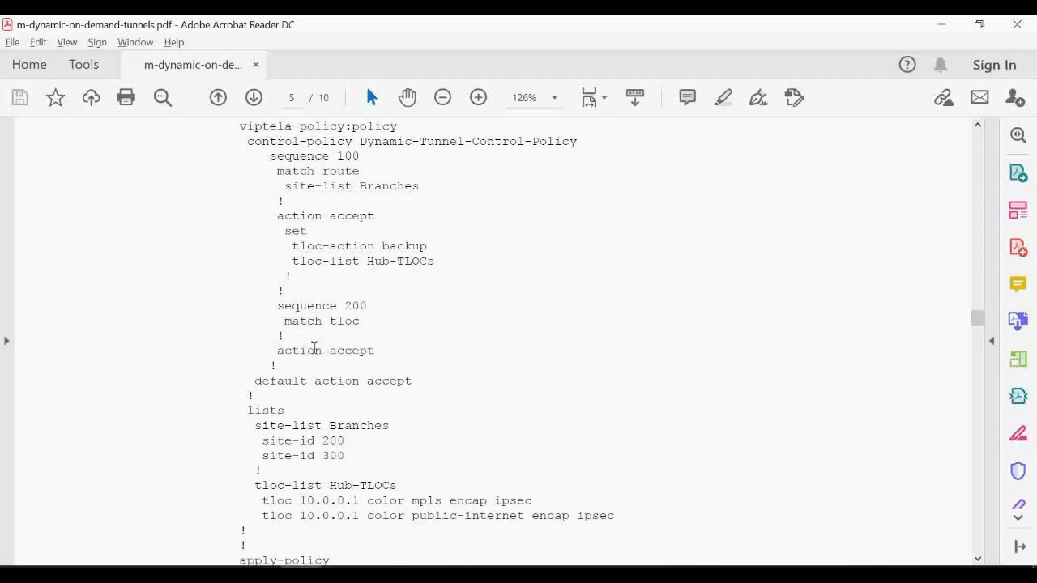
scroll(393, 393, "down", 4)
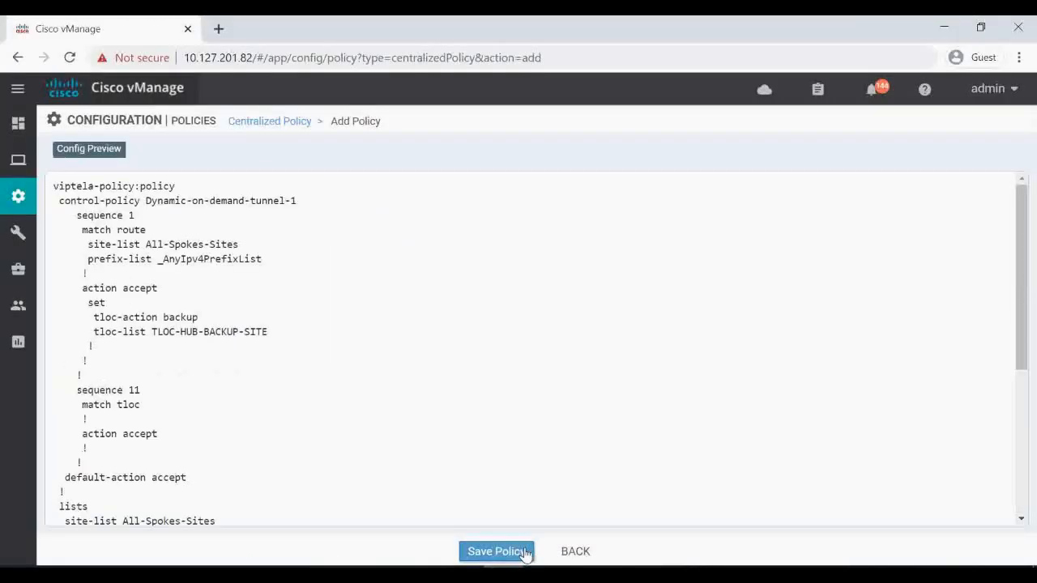
Step: Leave the configuration preview in vManage and save the centralized policy
left_click(571, 550)
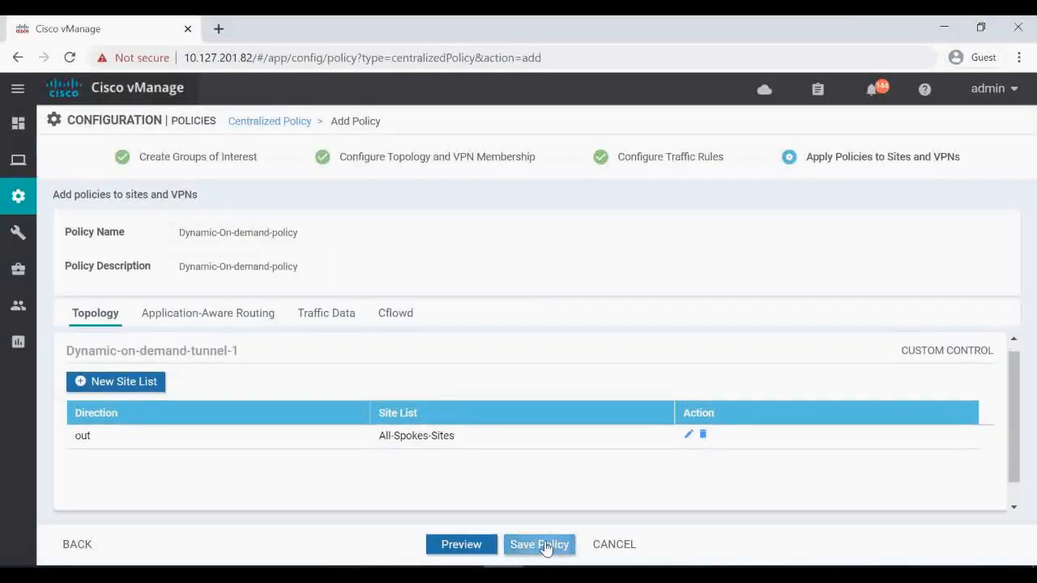
left_click(536, 546)
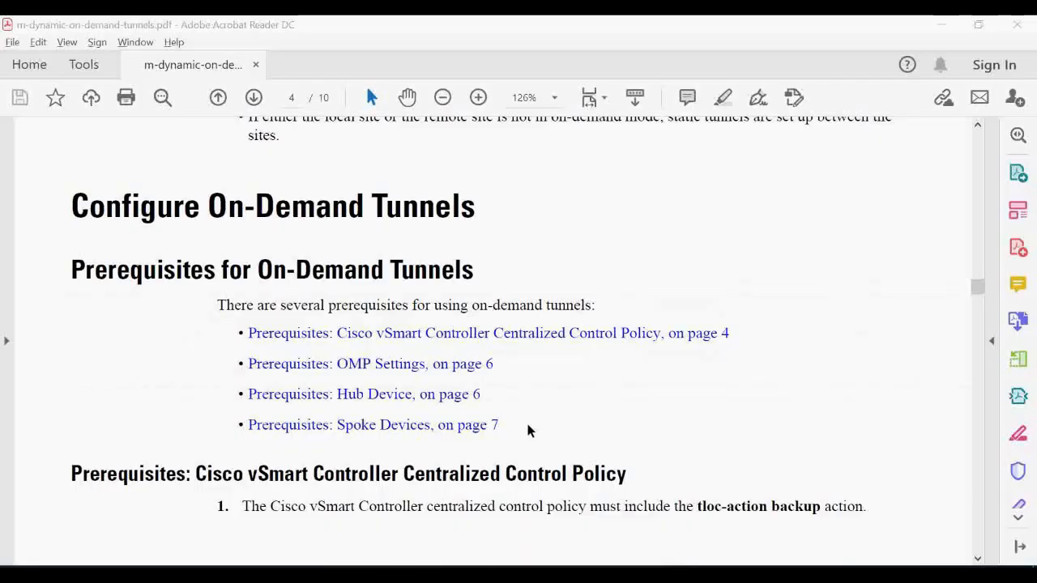
Step: Read the OMP Settings prerequisites in the PDF and check the OMP configuration of vSmart-1 in SecureCRT
left_click(388, 366)
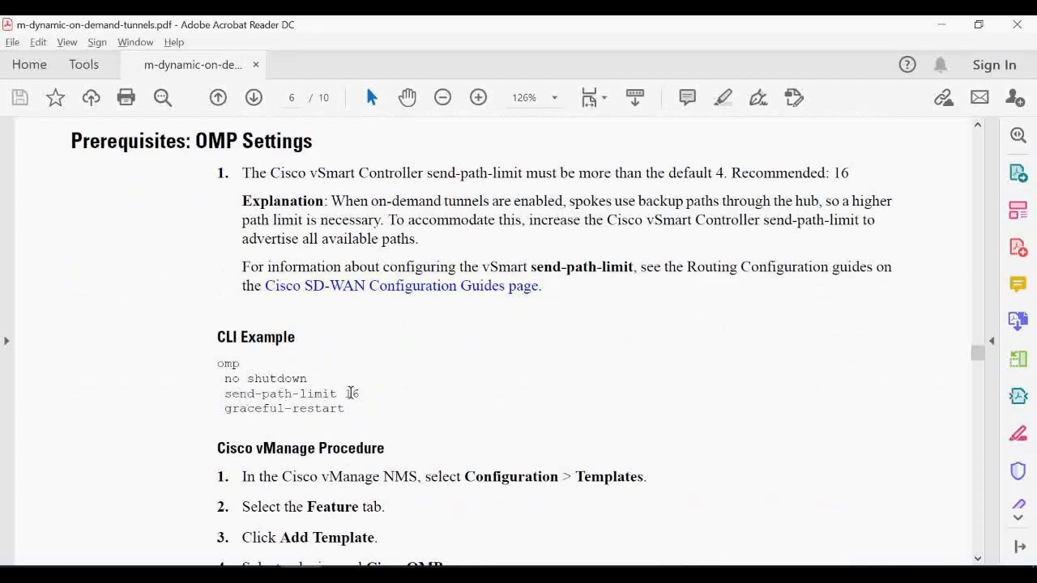
key("alt+Tab")
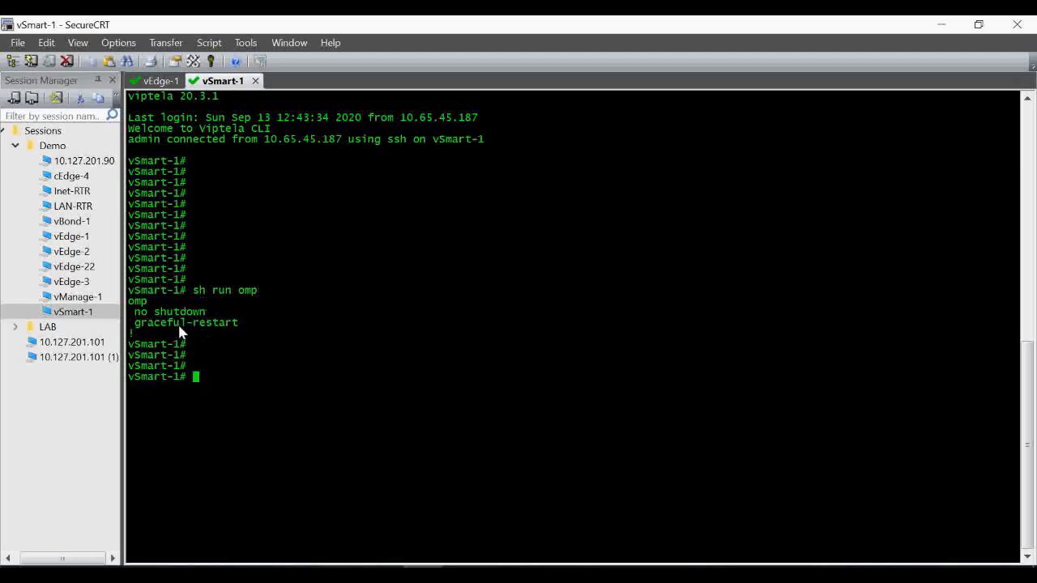
Step: Switch to vManage and start a new OMP feature template for the vSmart device model
key("alt+Tab")
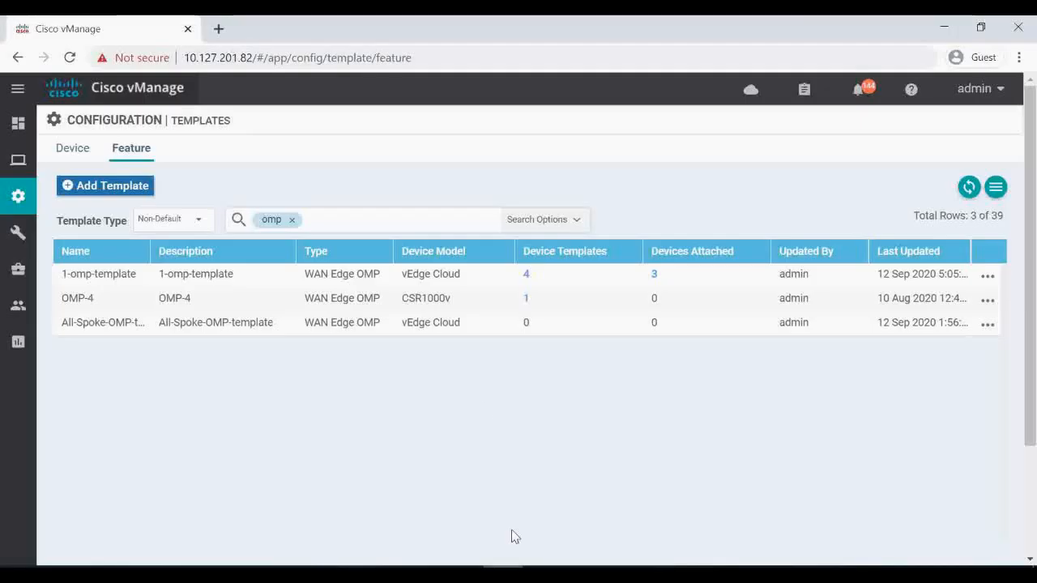
mouse_move(19, 200)
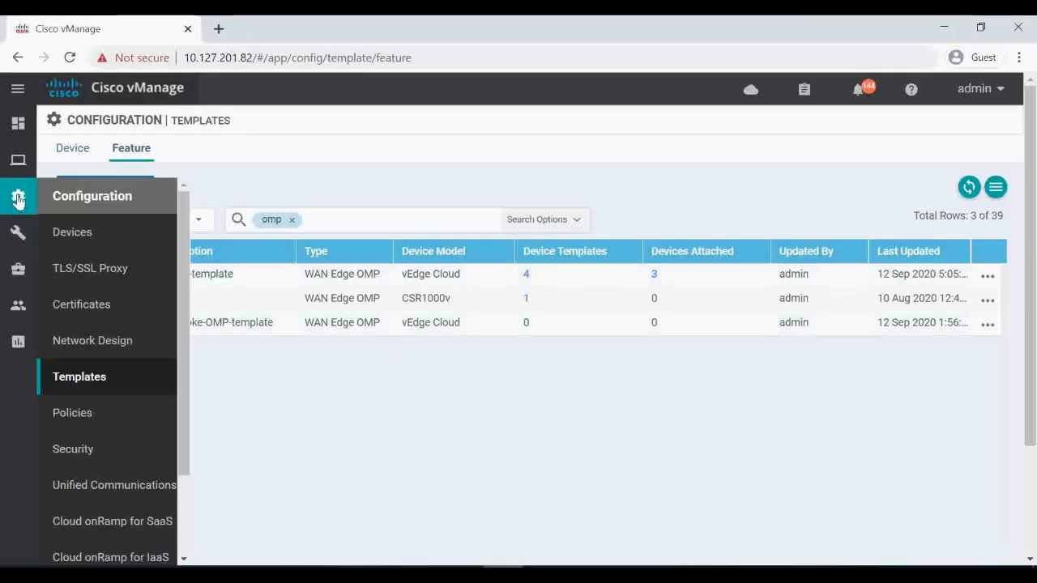
left_click(92, 377)
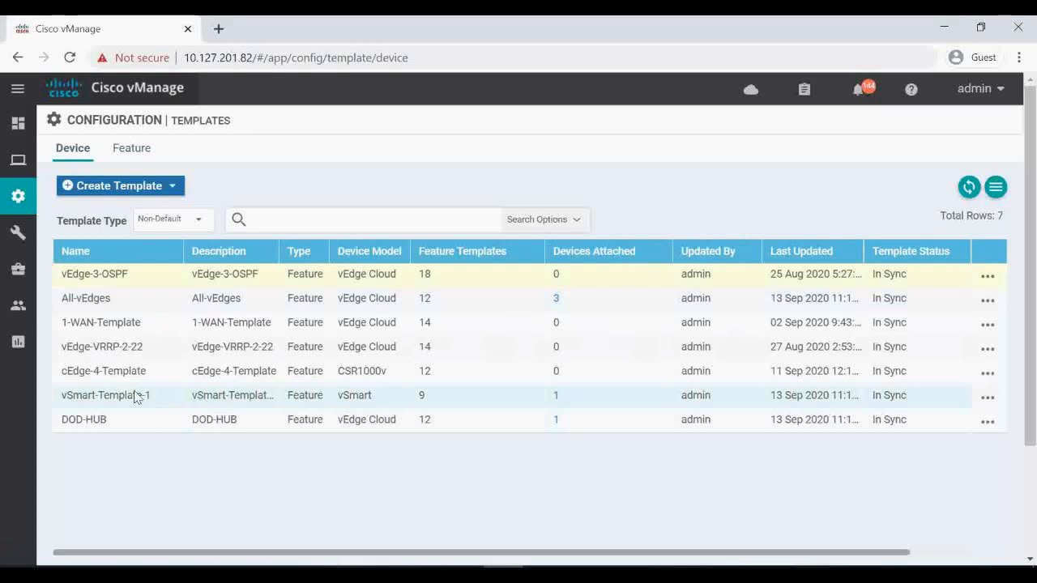
left_click(135, 153)
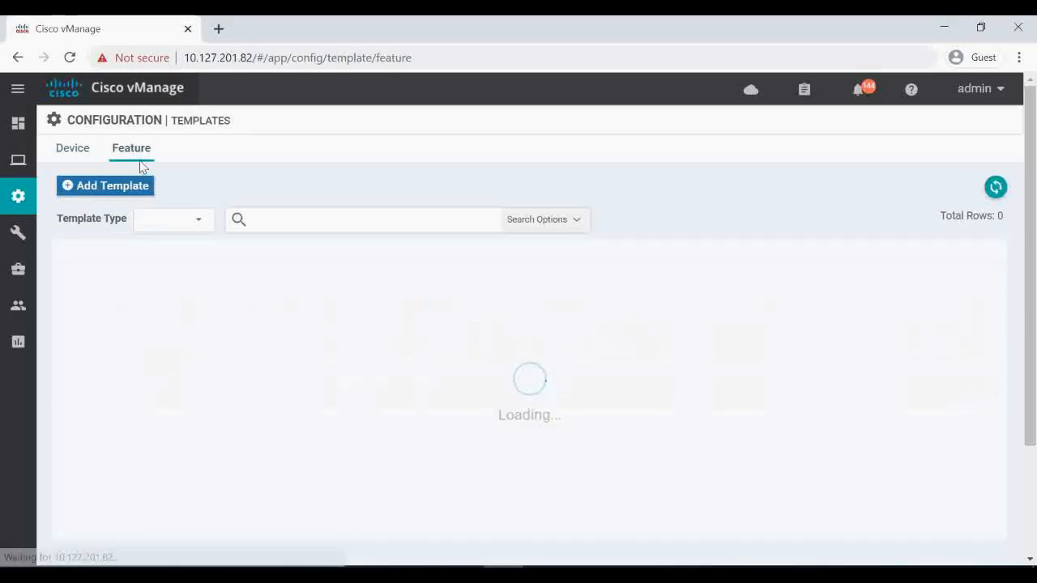
left_click(114, 192)
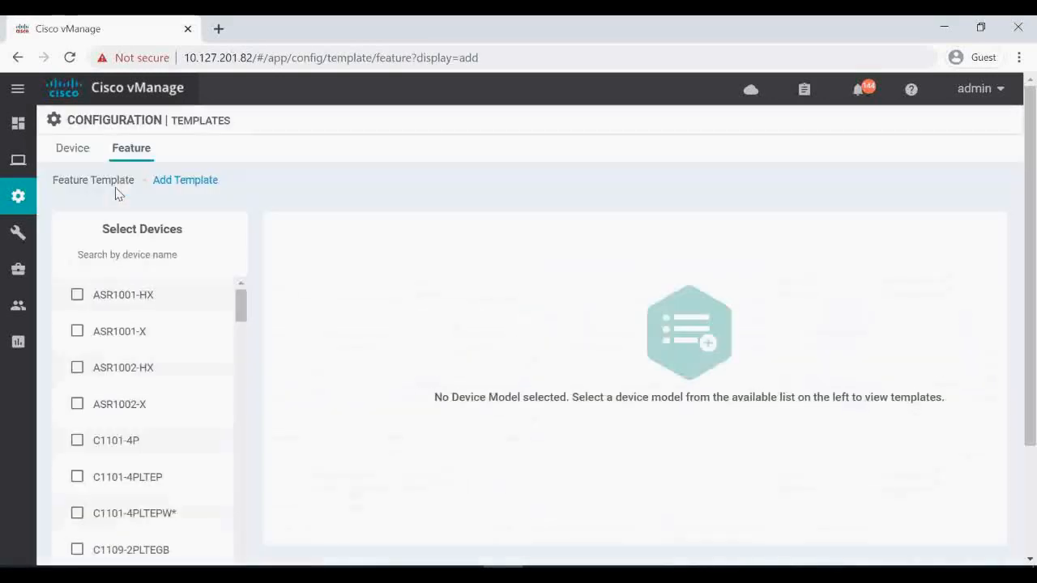
scroll(185, 418, "down", 3)
left_click(167, 253)
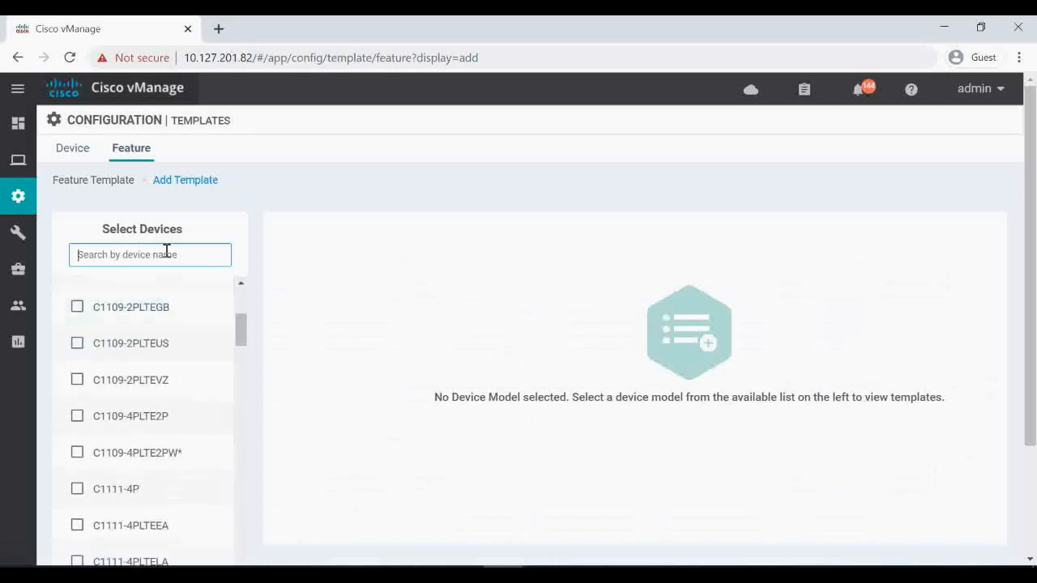
type("vsam")
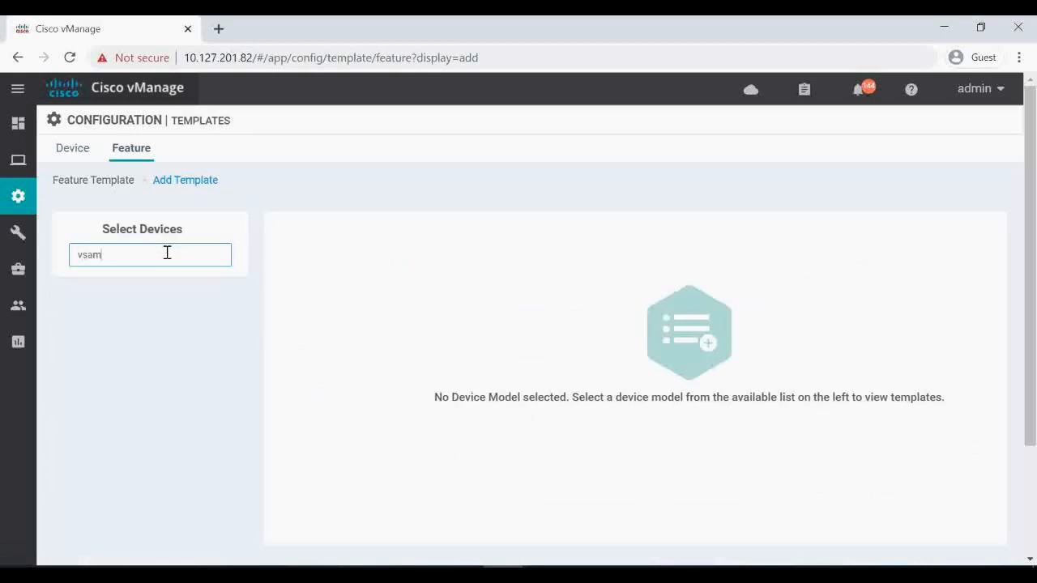
key("BackSpace")
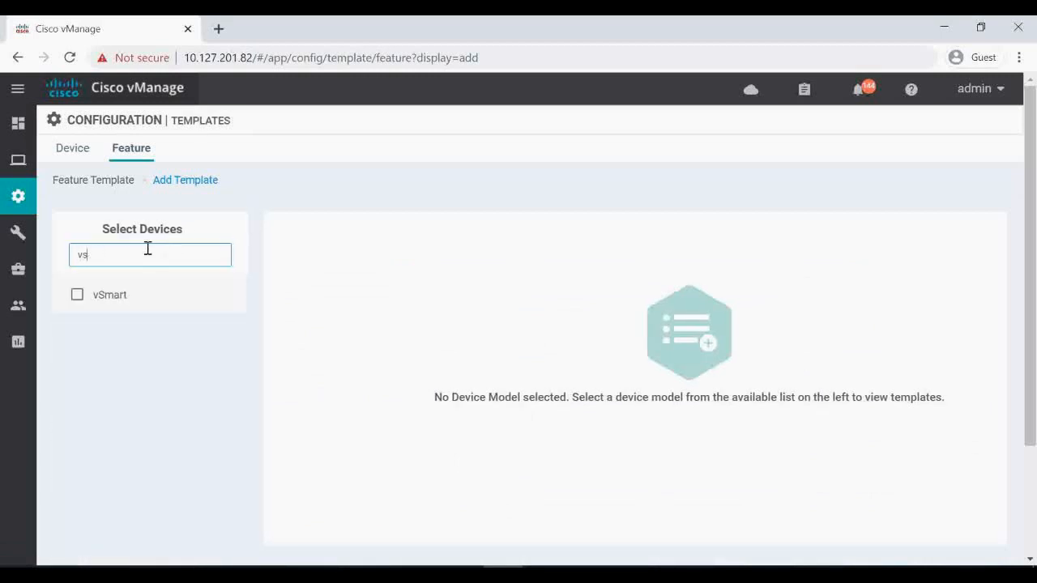
left_click(78, 298)
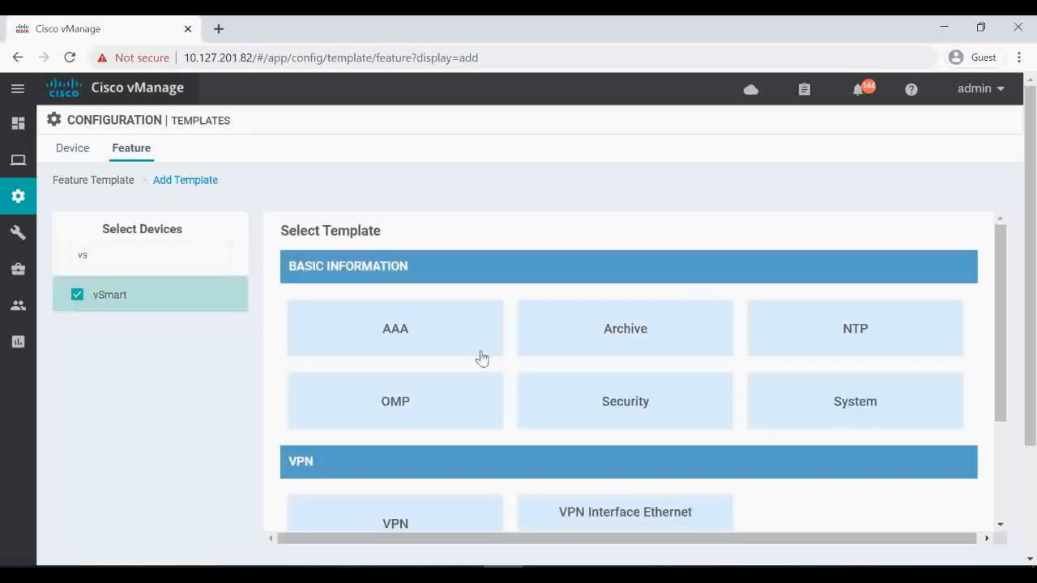
left_click(397, 404)
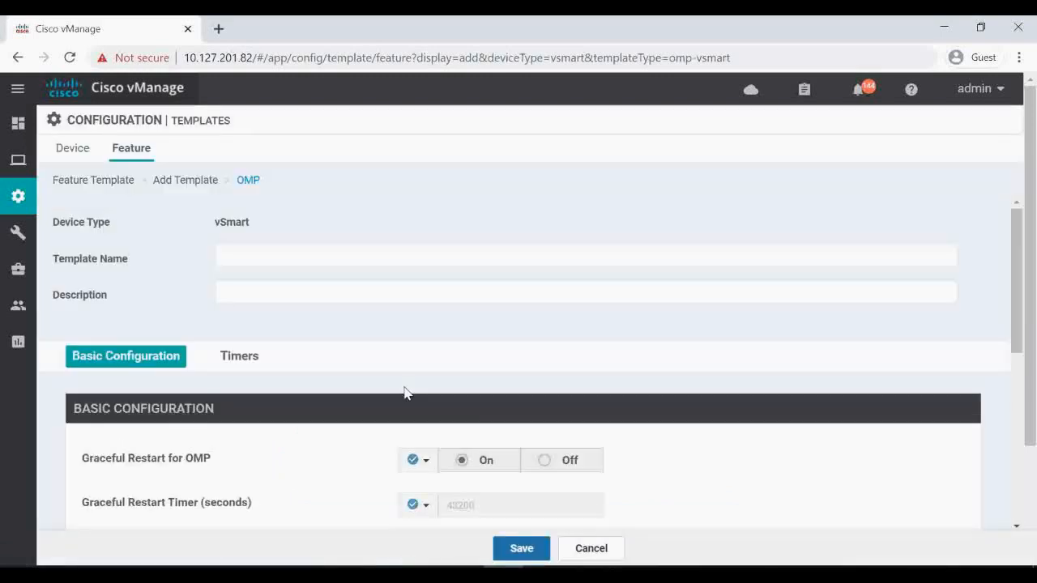
Step: Enter vSmart-OMP-template as both the name and the description of the OMP template
left_click(311, 259)
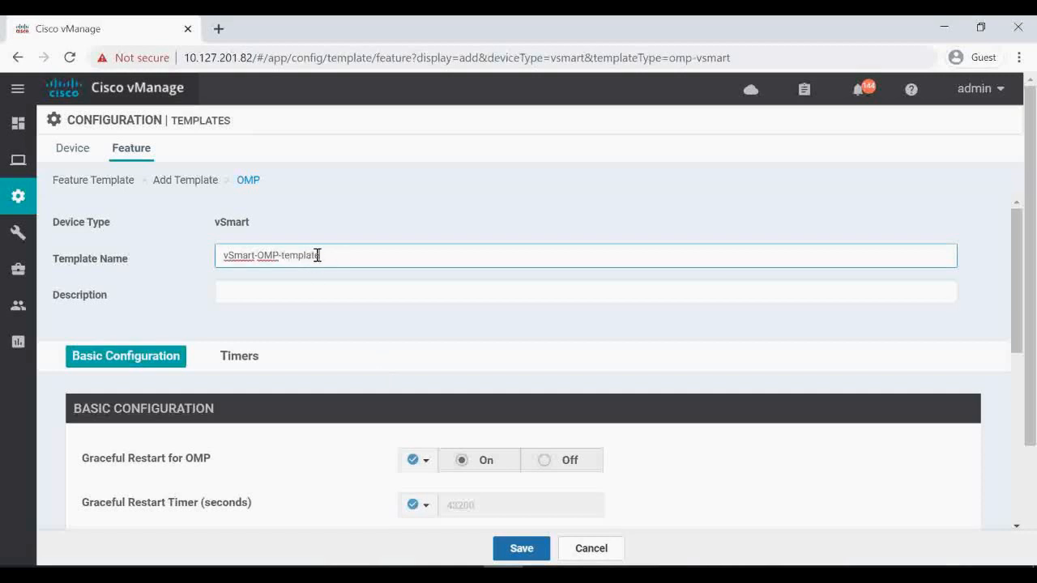
key("ctrl+a")
key("ctrl+c")
left_click(246, 300)
key("ctrl+v")
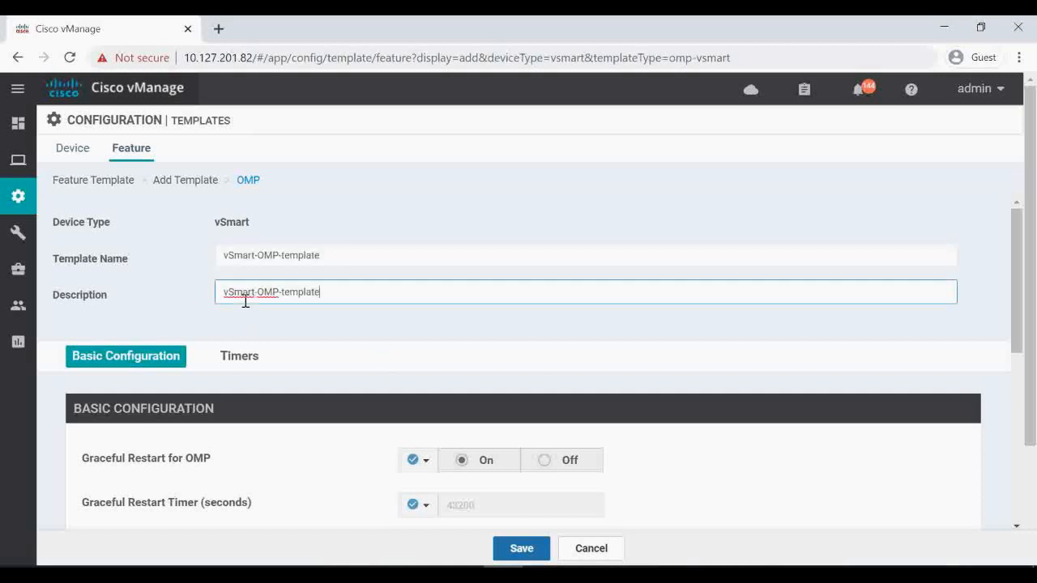
Step: Set Number of Paths Advertised per Prefix to a global value of 16 and save the OMP template
scroll(537, 354, "down", 3)
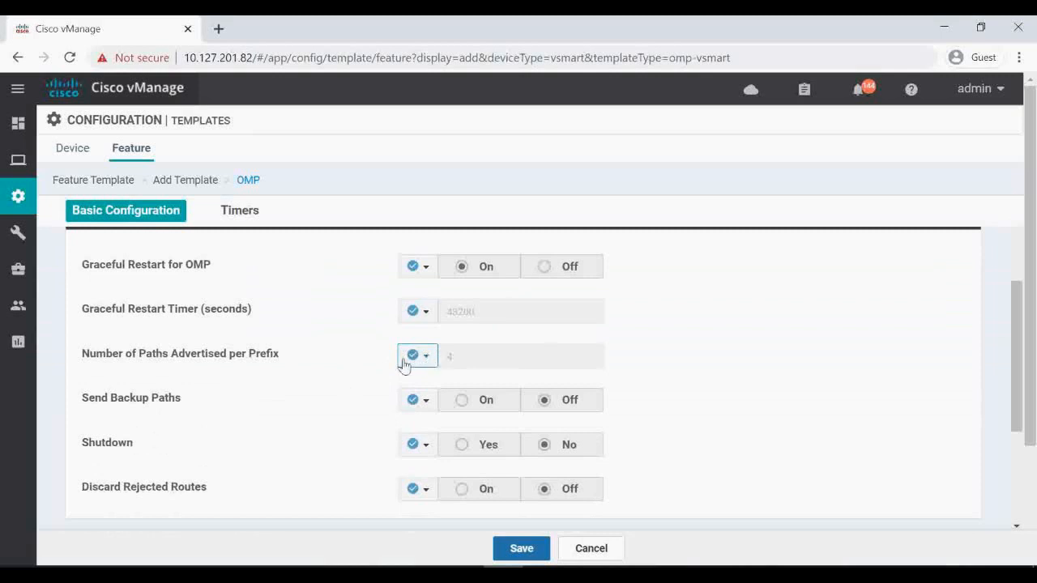
mouse_move(201, 367)
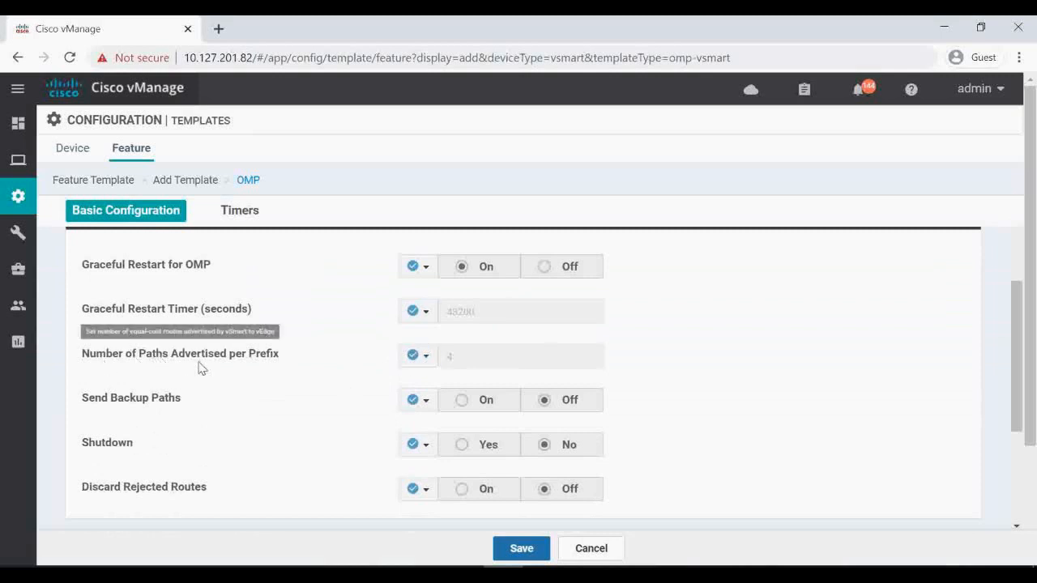
left_click(427, 362)
left_click(437, 383)
left_click(480, 356)
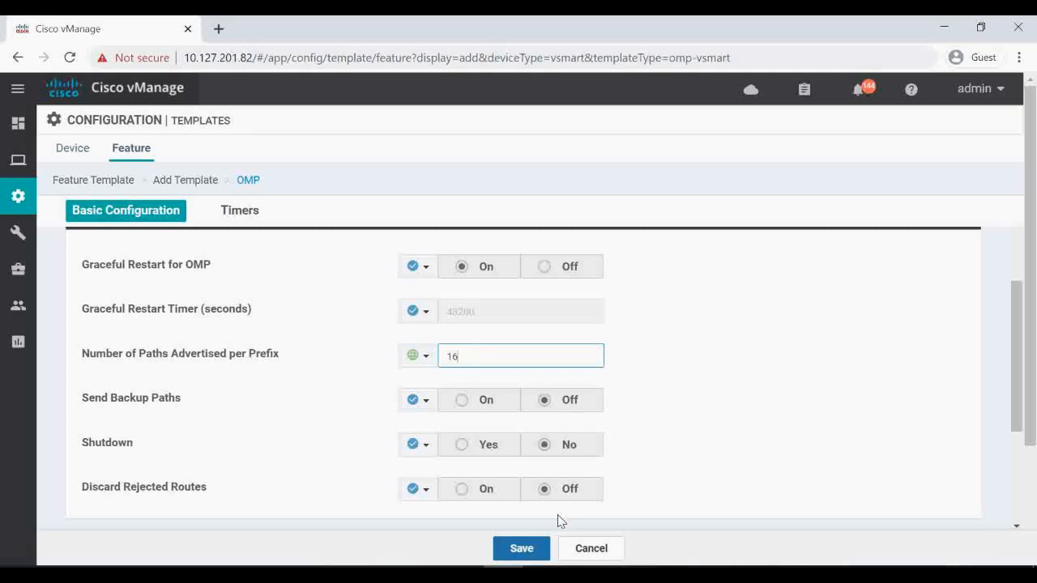
scroll(628, 436, "down", 3)
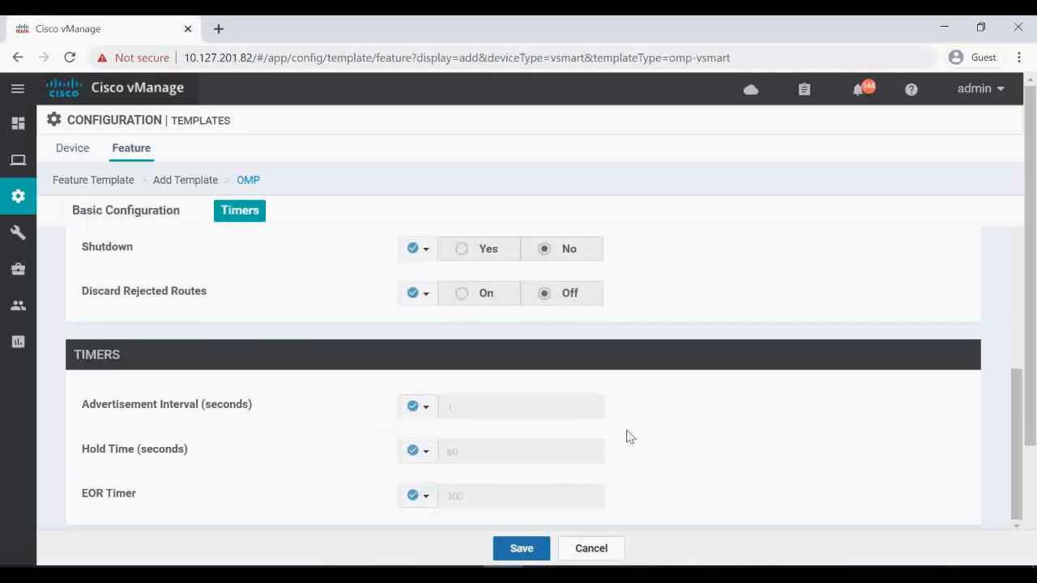
left_click(522, 549)
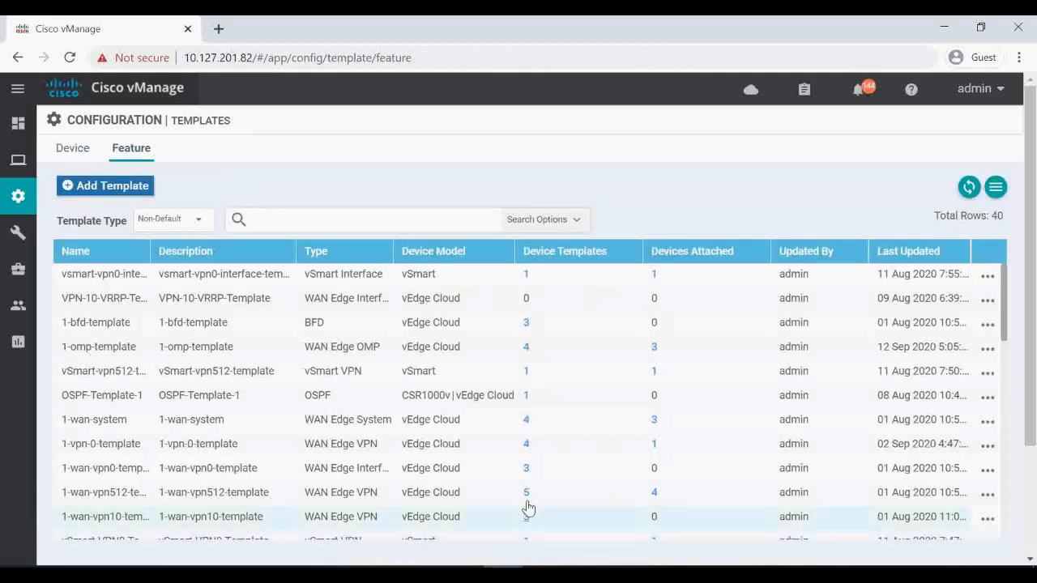
Step: Go to the device templates and check which devices are attached to vSmart-Template-1
left_click(76, 158)
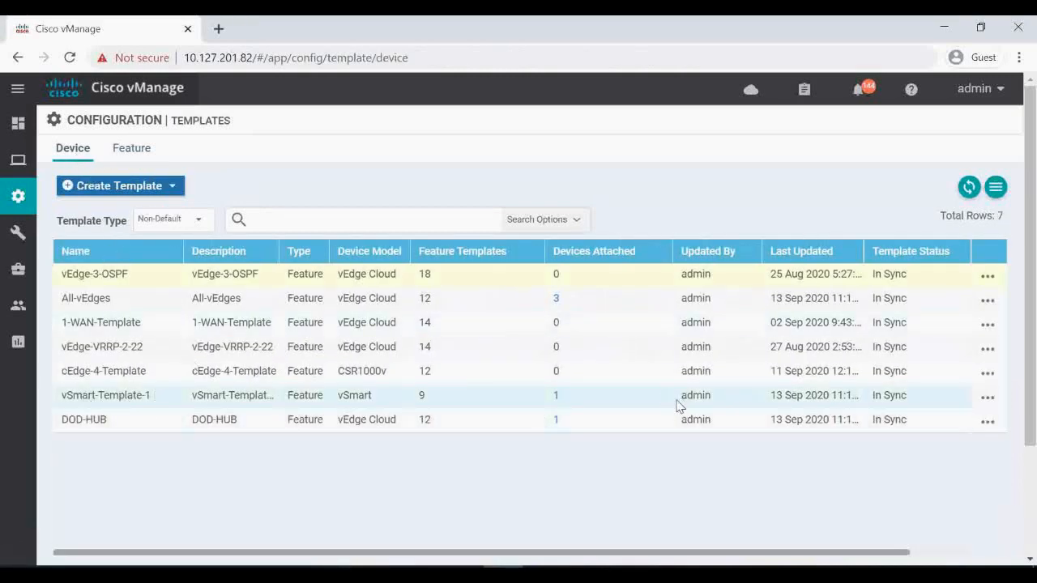
left_click(558, 398)
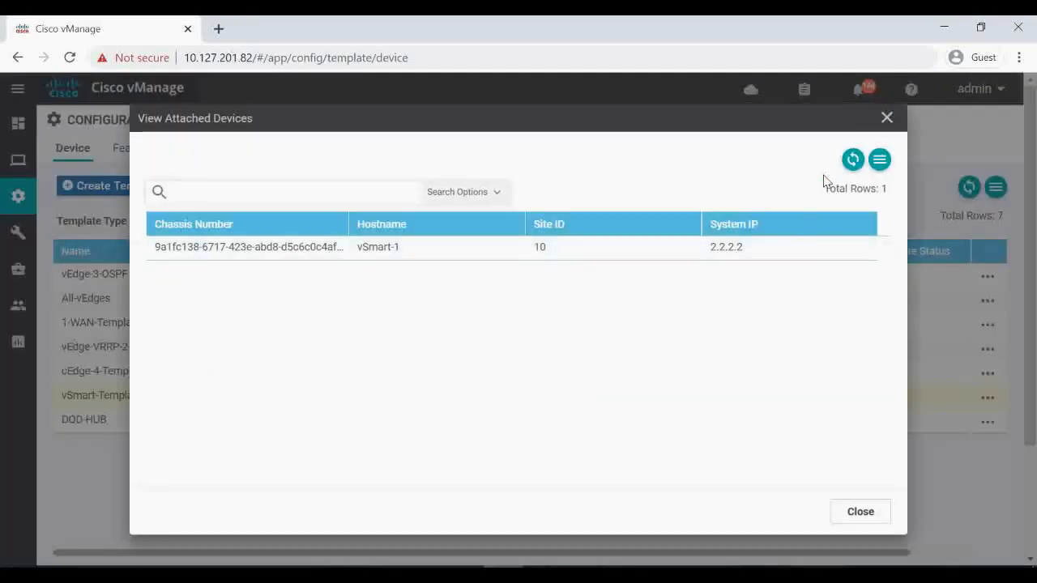
left_click(886, 117)
Step: Edit vSmart-Template-1 to use vSmart-OMP-template as its OMP template and update the device template
left_click(987, 398)
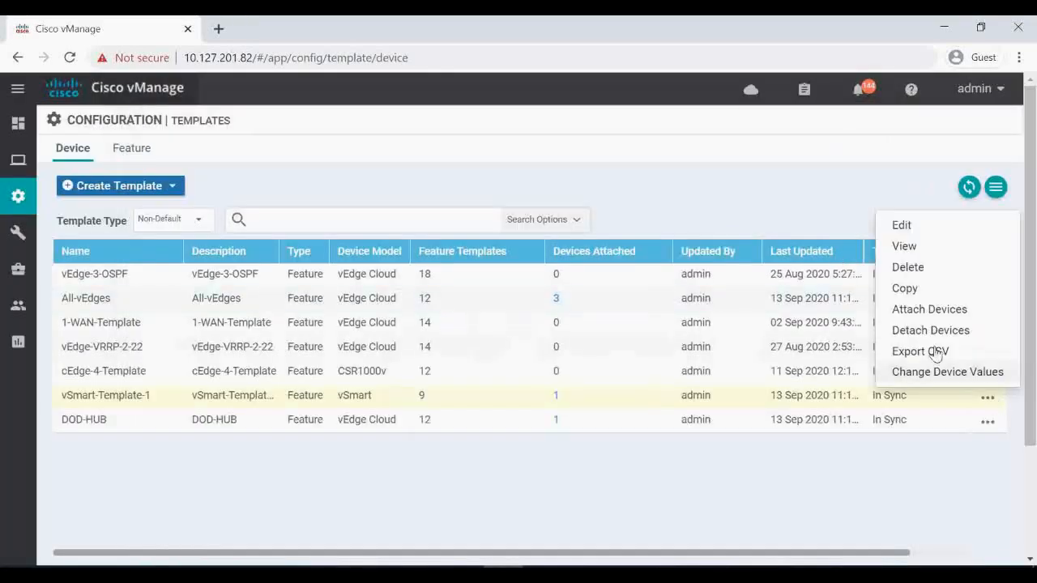
left_click(928, 223)
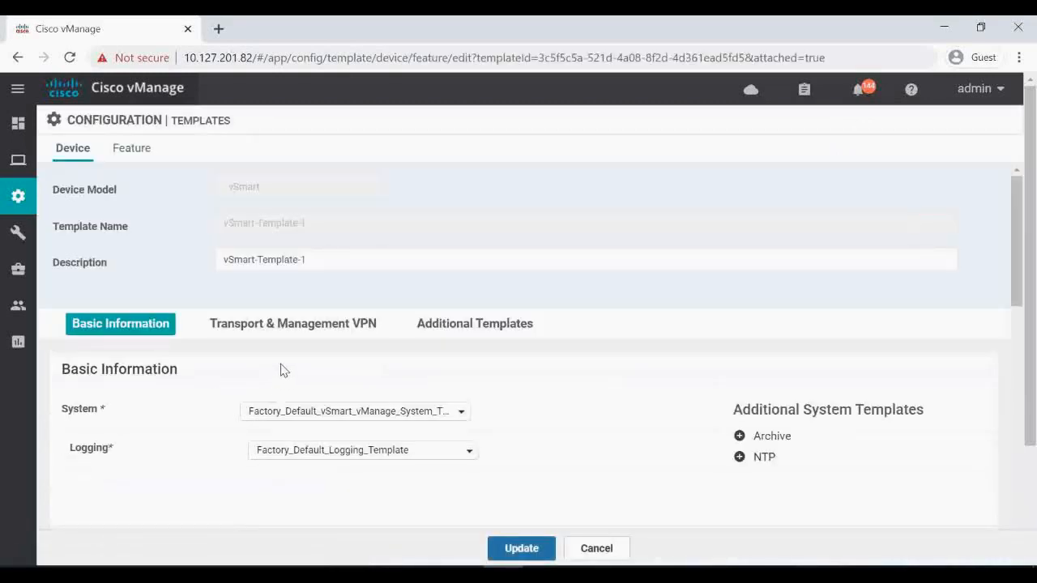
scroll(282, 370, "down", 3)
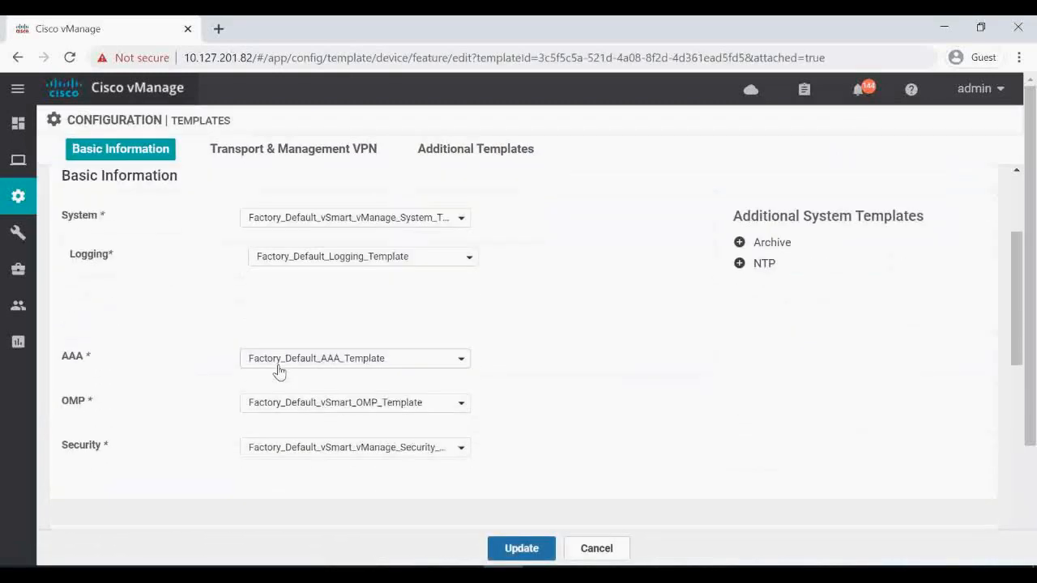
scroll(279, 370, "down", 1)
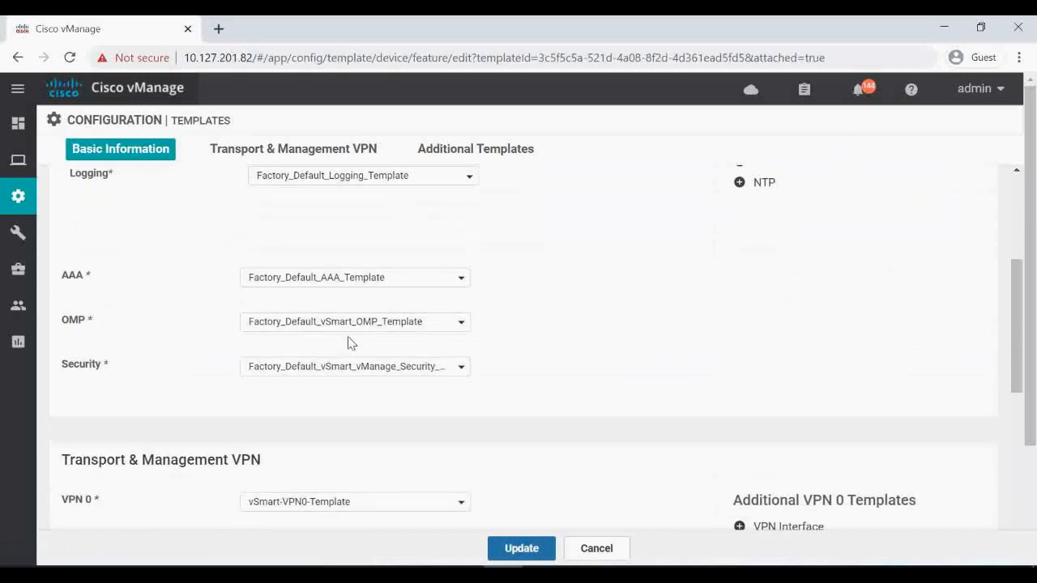
left_click(375, 325)
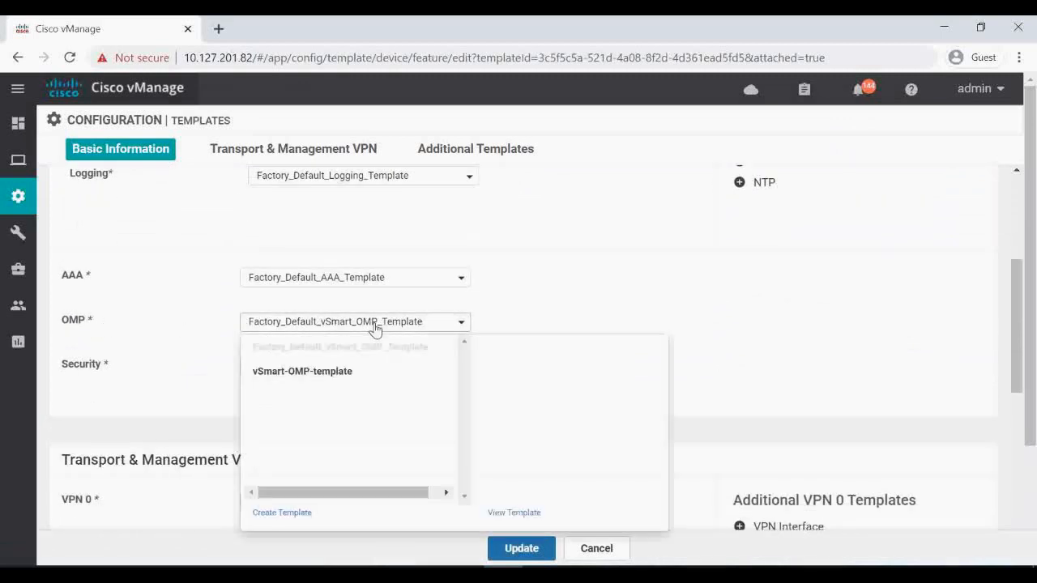
left_click(342, 375)
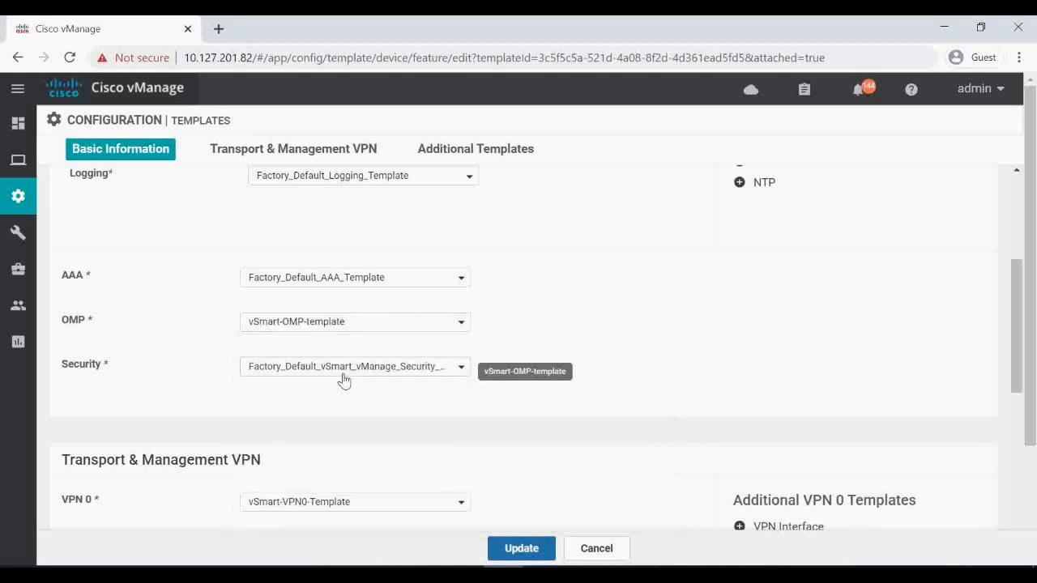
left_click(523, 550)
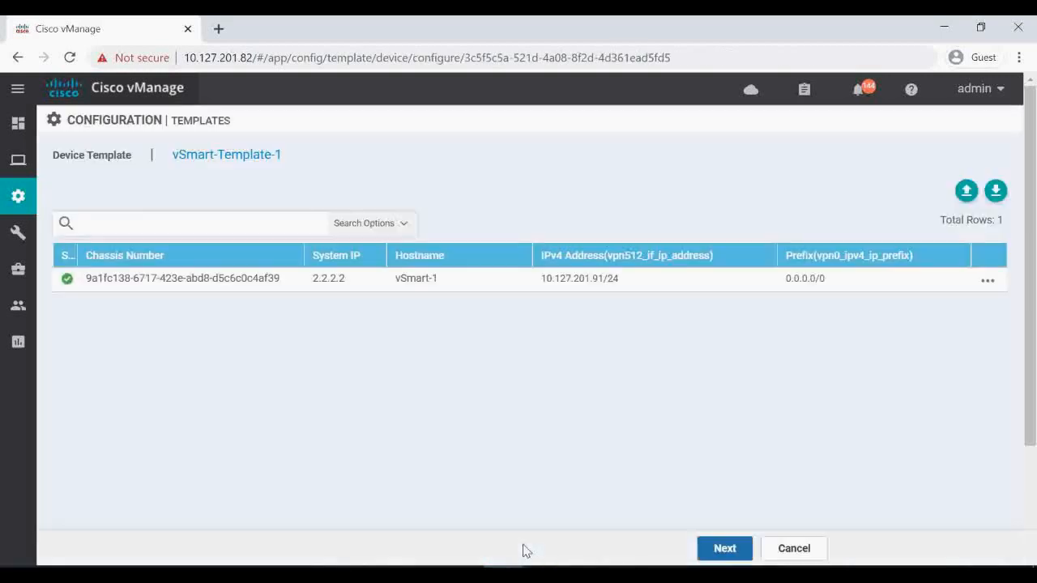
Step: Review the local versus new configuration difference for vSmart-1 and push the template configuration to the device
left_click(725, 549)
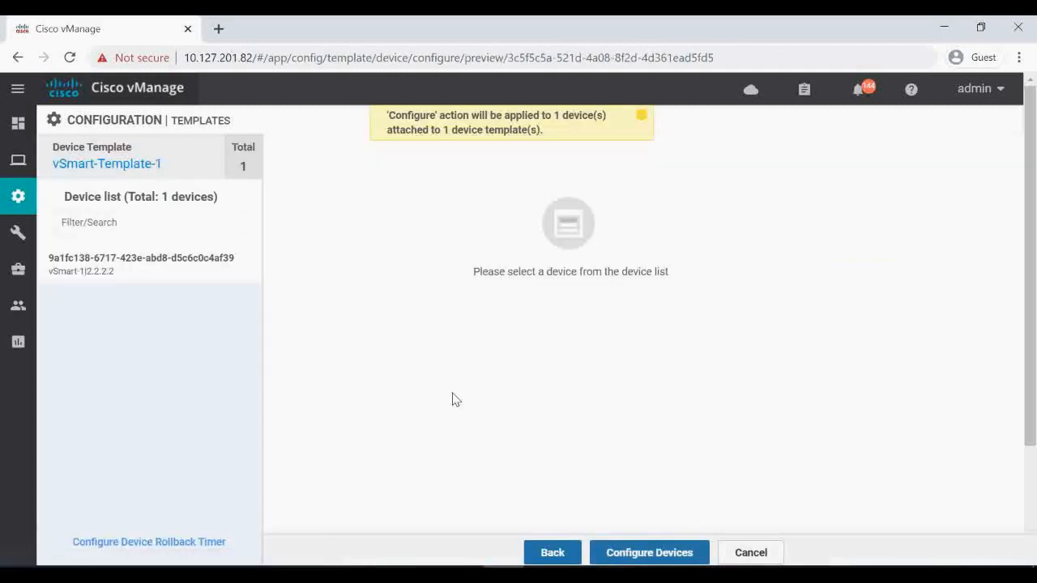
left_click(164, 276)
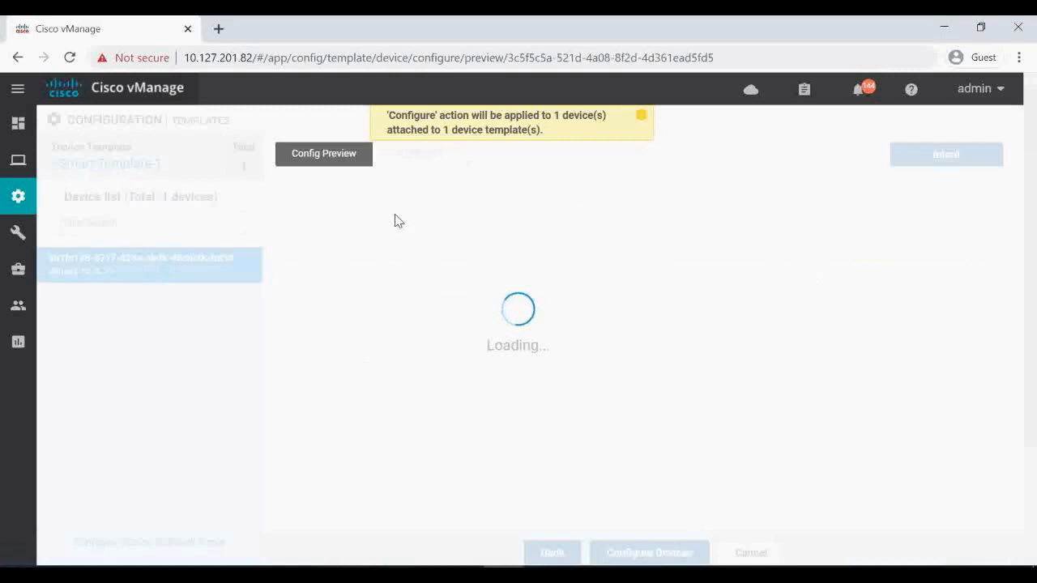
left_click(417, 156)
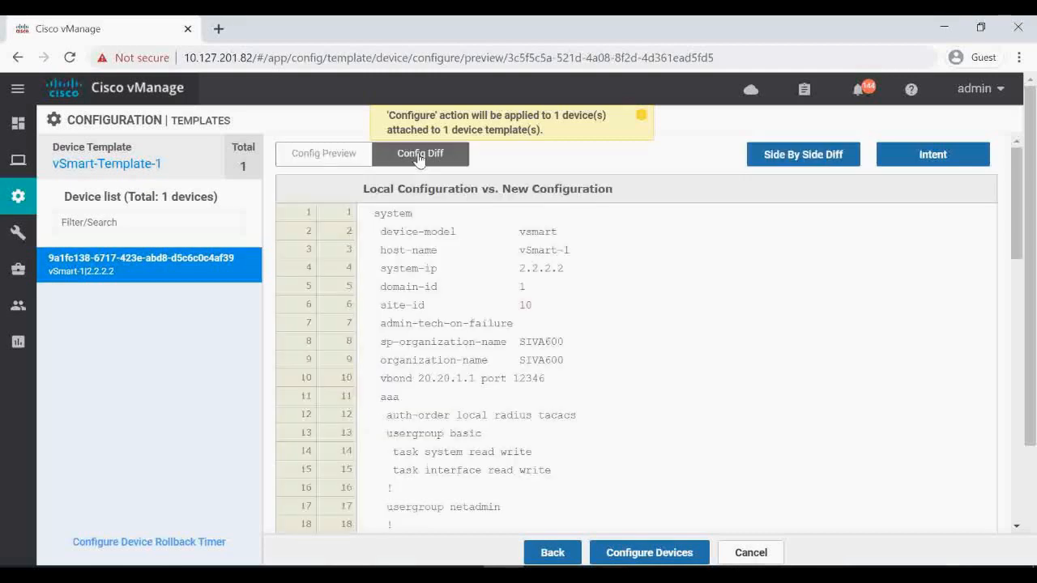
scroll(504, 327, "down", 3)
scroll(503, 327, "down", 6)
scroll(502, 327, "up", 2)
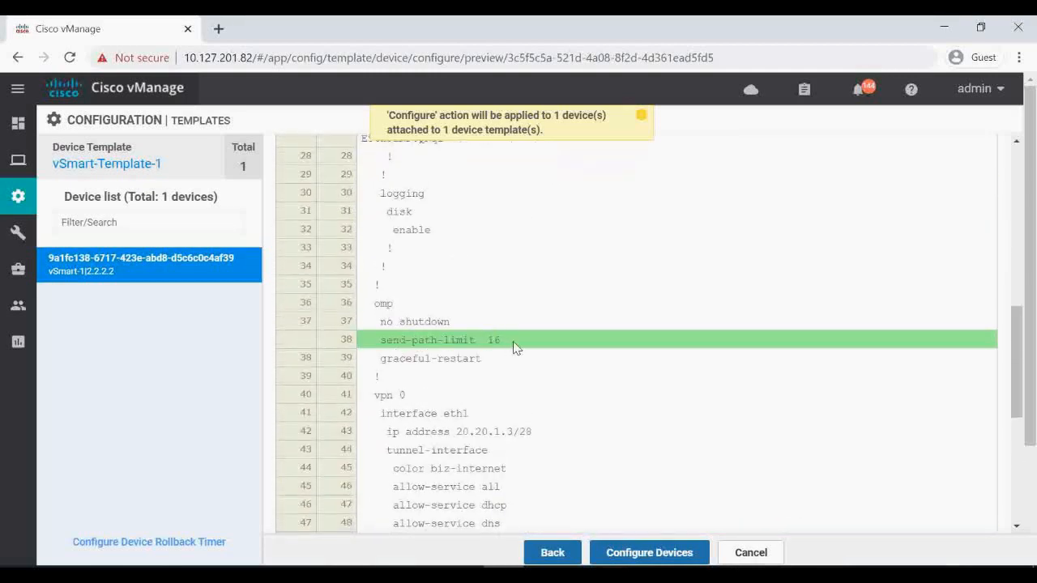
left_click(648, 551)
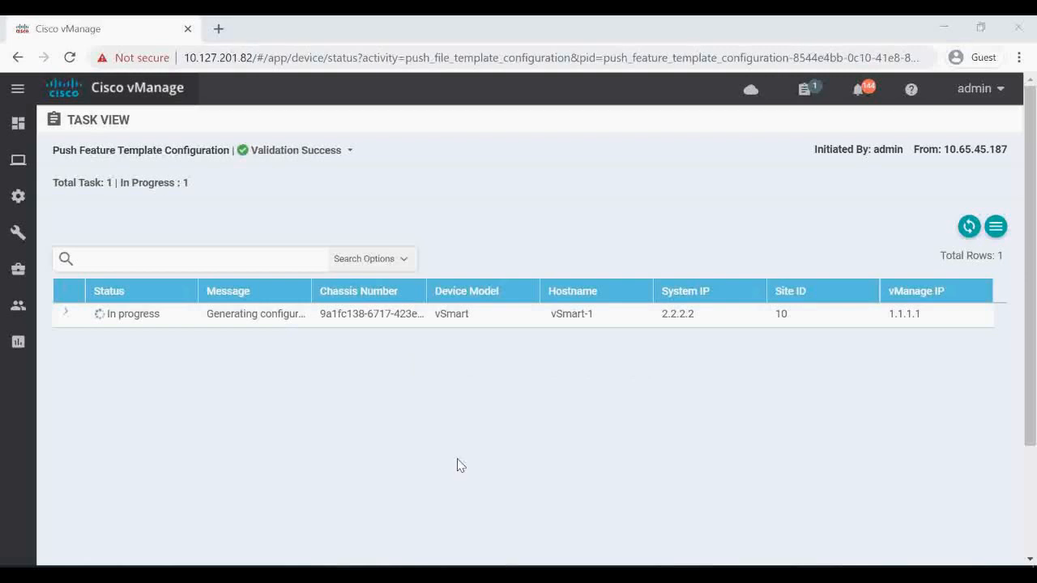
left_click(66, 315)
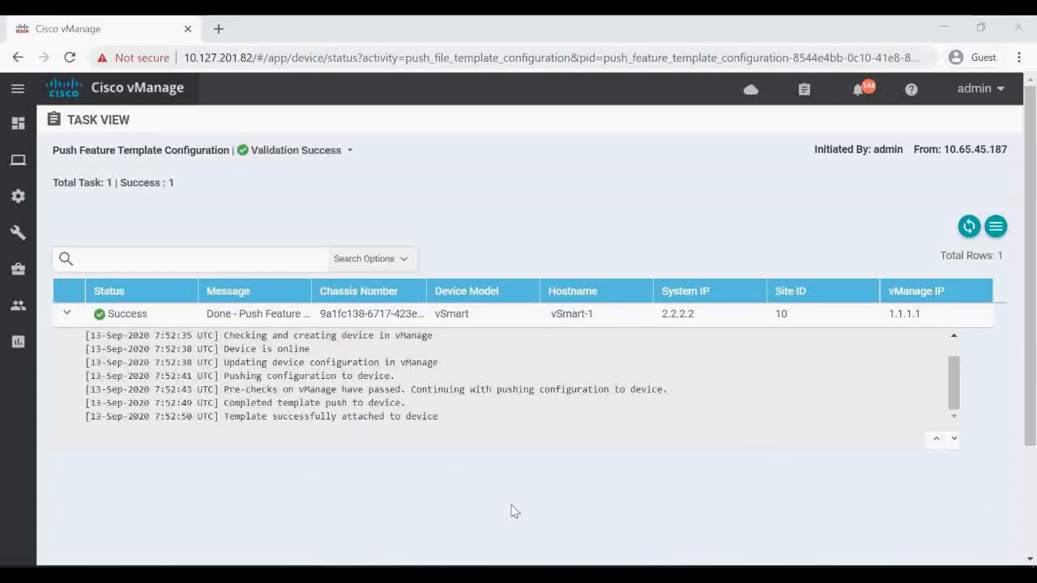
Step: Switch to SecureCRT, run sh run omp on vSmart-1 and examine the send-path-limit setting
left_click(423, 574)
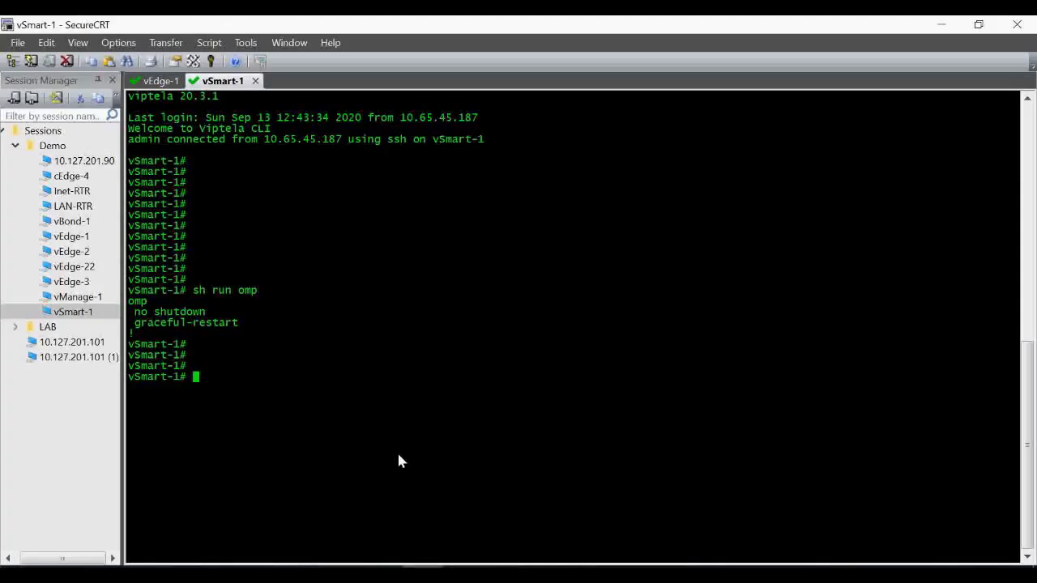
key("Up")
key("Return")
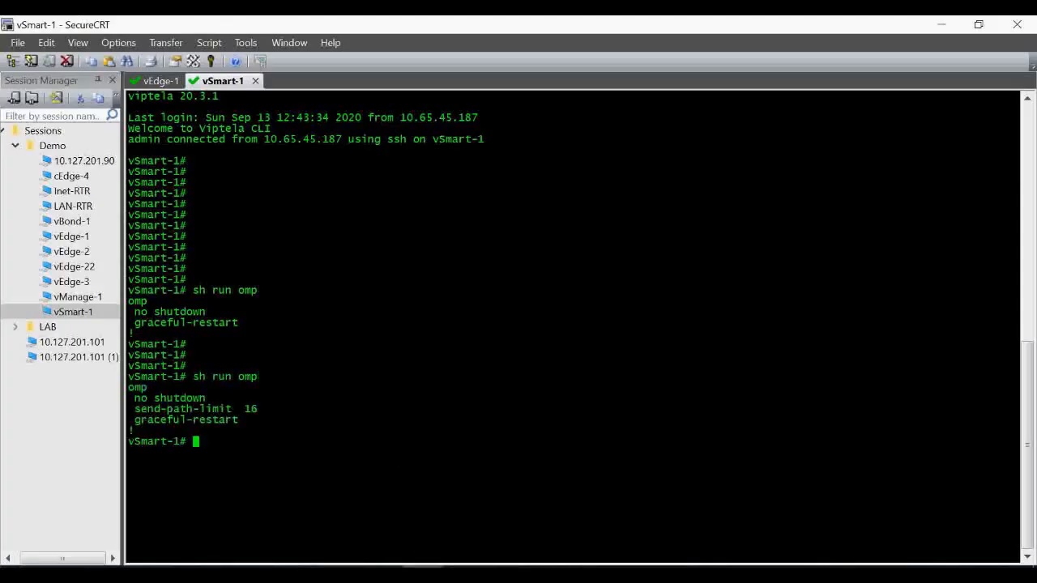
key("Return")
key("Return")
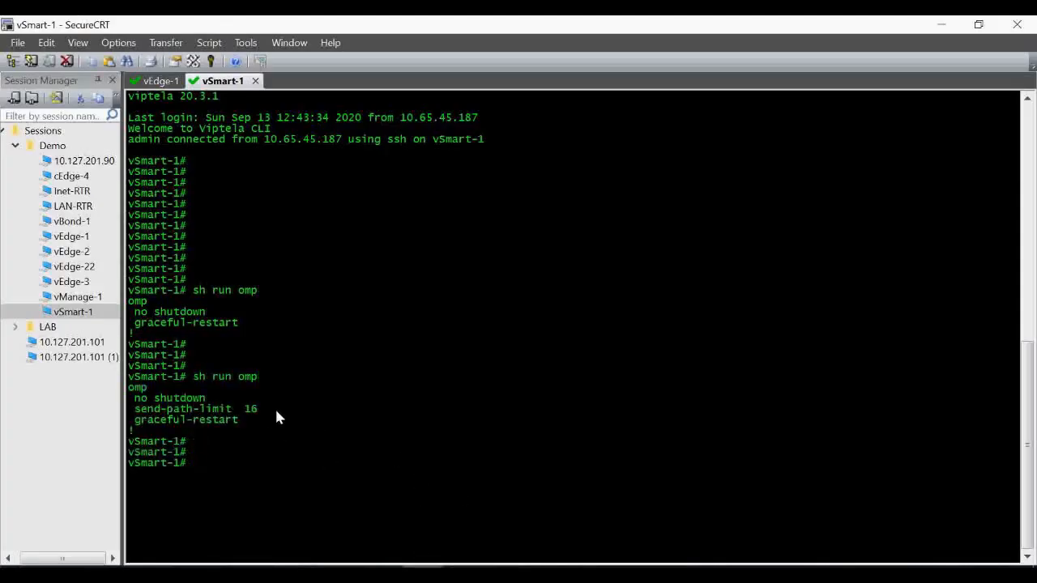
left_click_drag(275, 409, 142, 410)
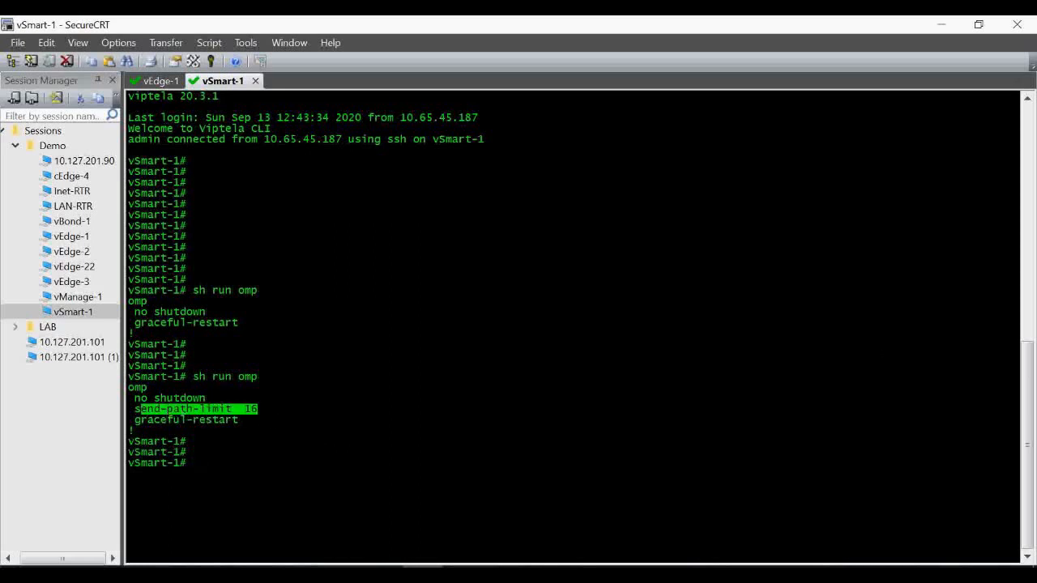
Step: Switch to the on-demand tunnels PDF and read the Hub Device prerequisites, including the vEdge CLI example
key("alt+Tab")
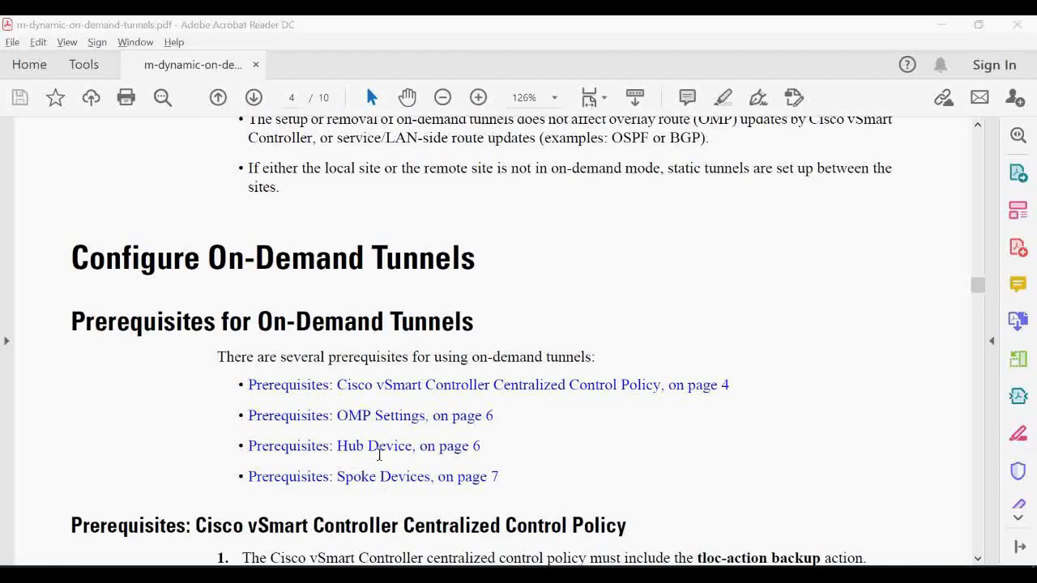
left_click(381, 447)
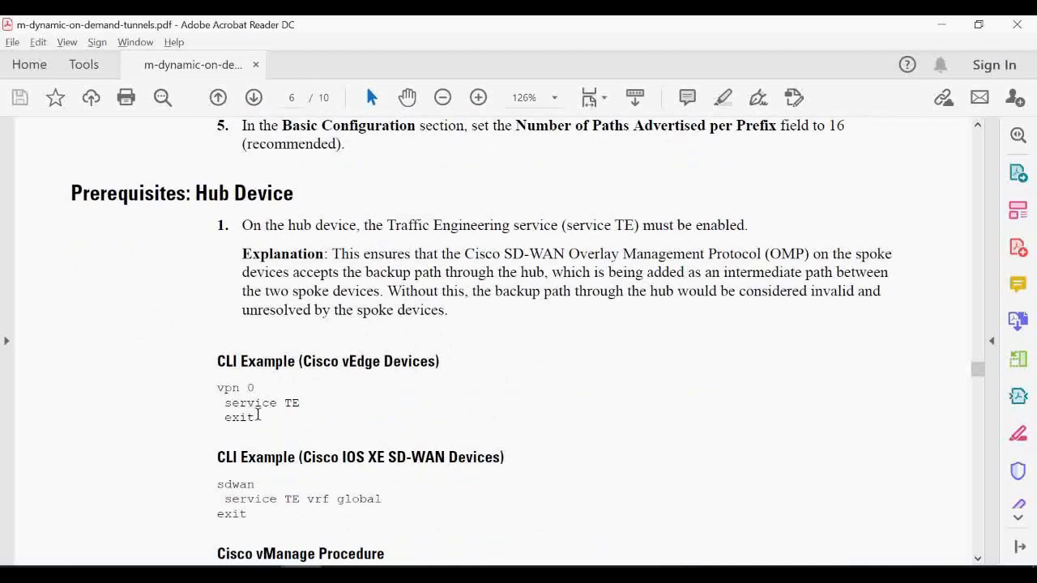
left_click_drag(257, 415, 221, 388)
left_click(233, 394)
Step: Return to vManage, reopen the device templates and check which devices are attached to DOD-HUB
left_click(301, 572)
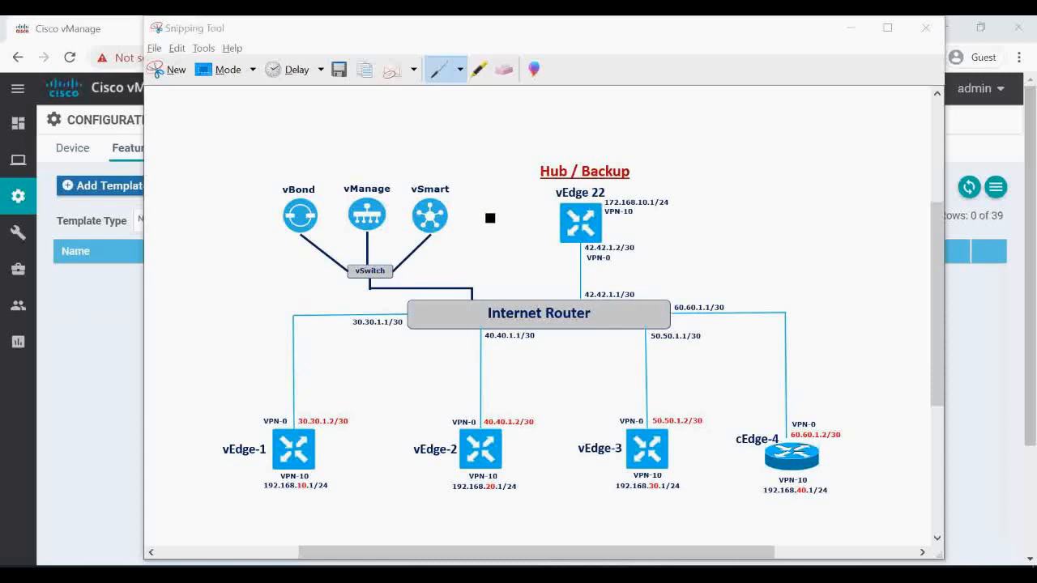
left_click(99, 303)
mouse_move(18, 196)
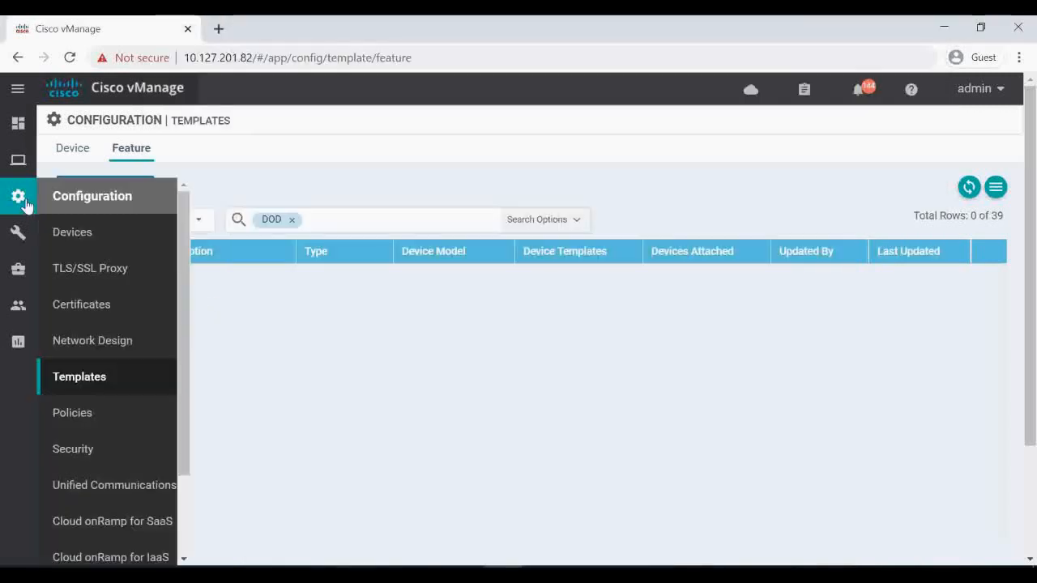
left_click(92, 376)
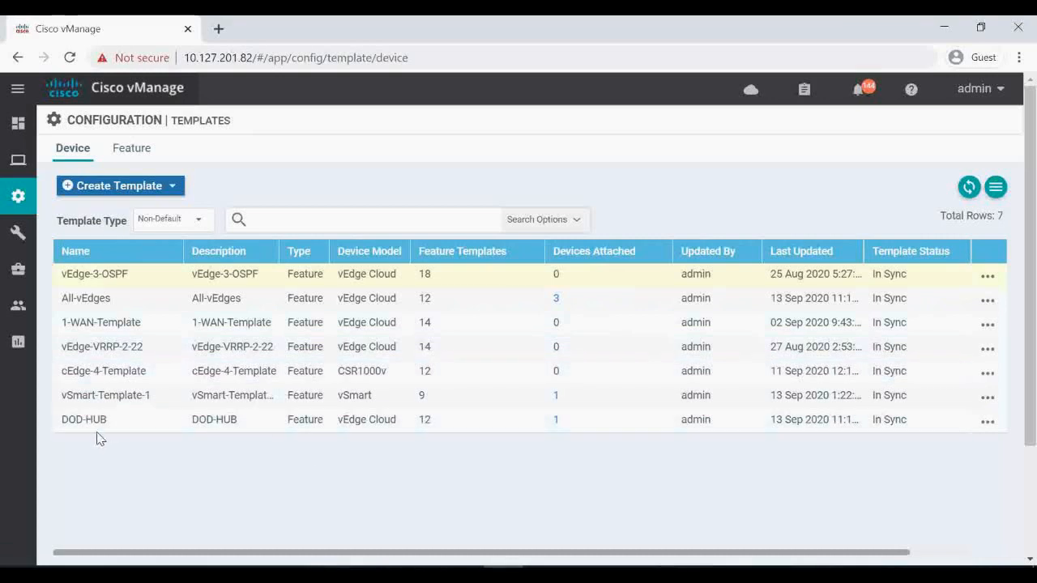
left_click(555, 419)
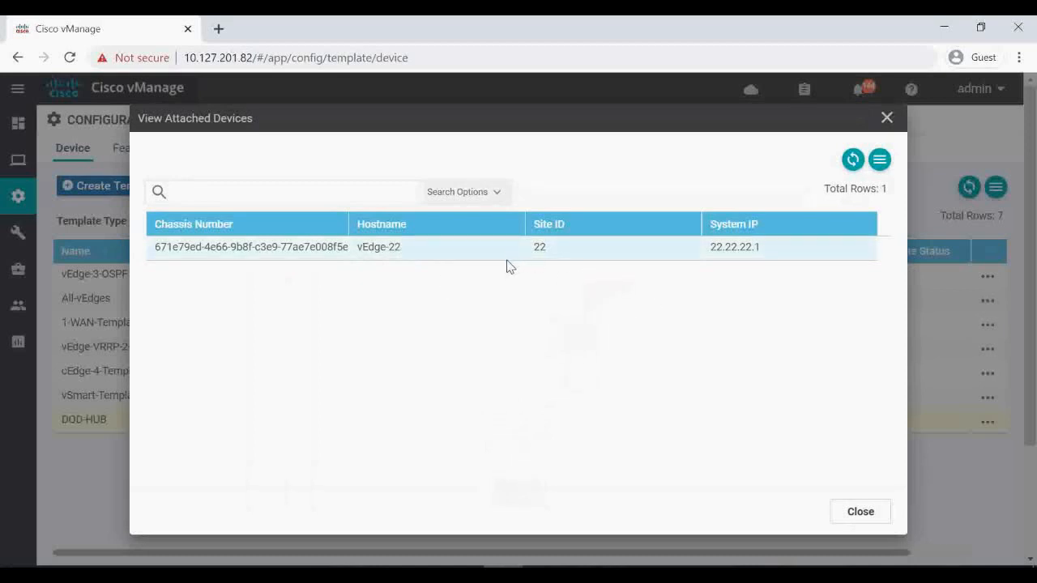
left_click(861, 513)
Step: Start a new VPN feature template for the vEdge Cloud device model
left_click(139, 154)
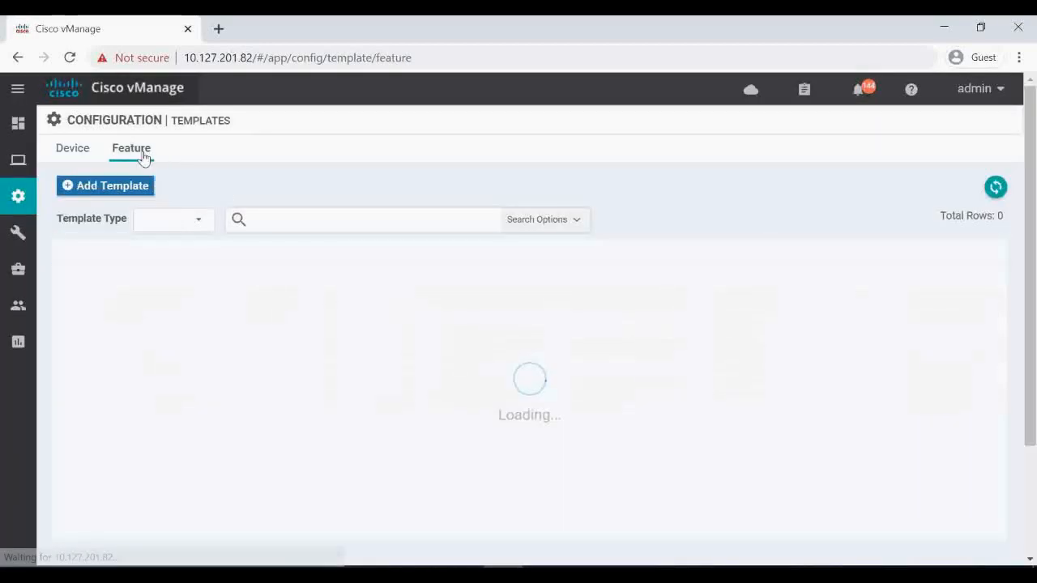
left_click(113, 194)
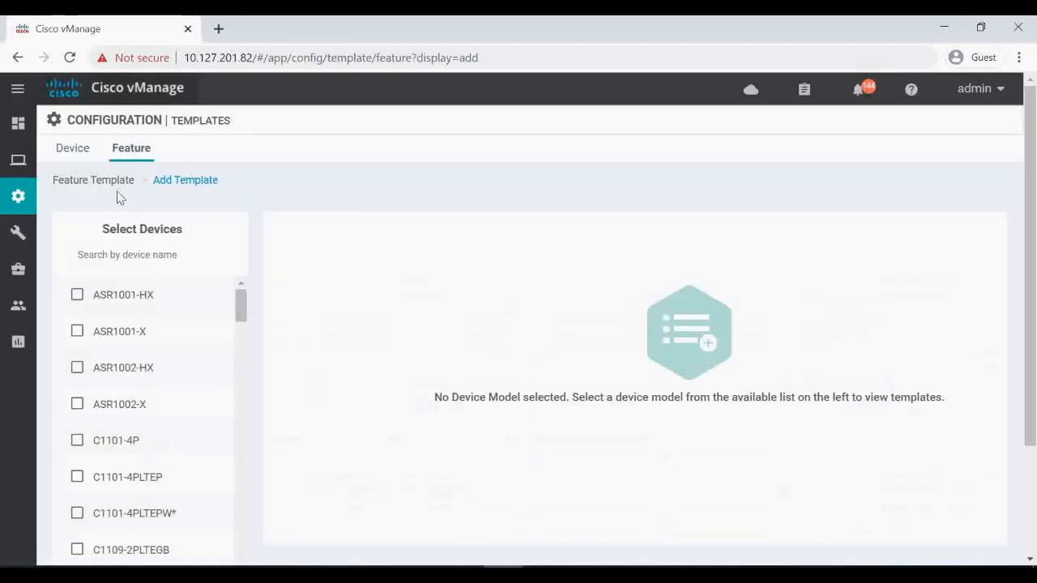
left_click(162, 254)
type("vedge")
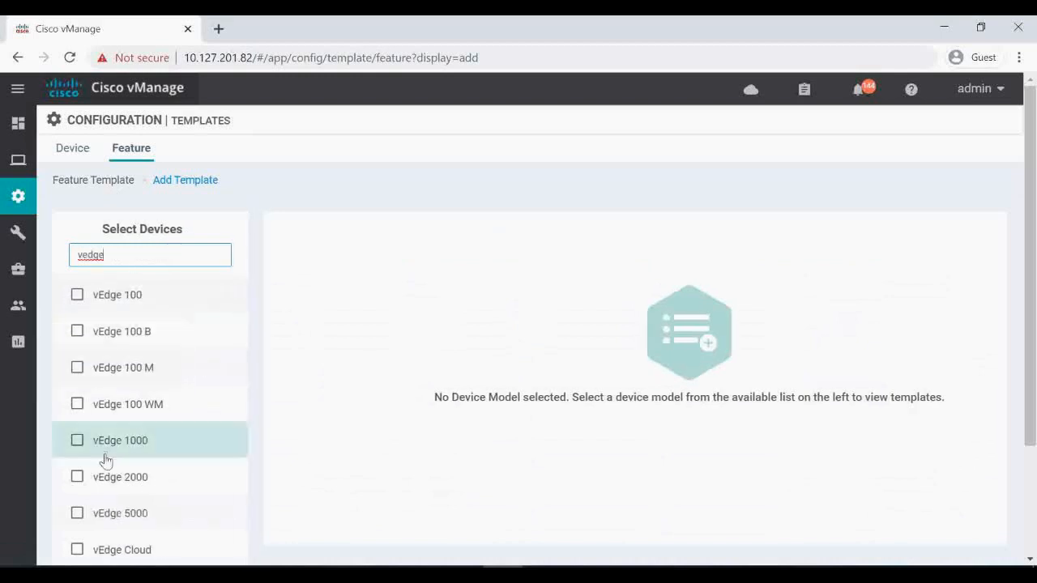
left_click(142, 551)
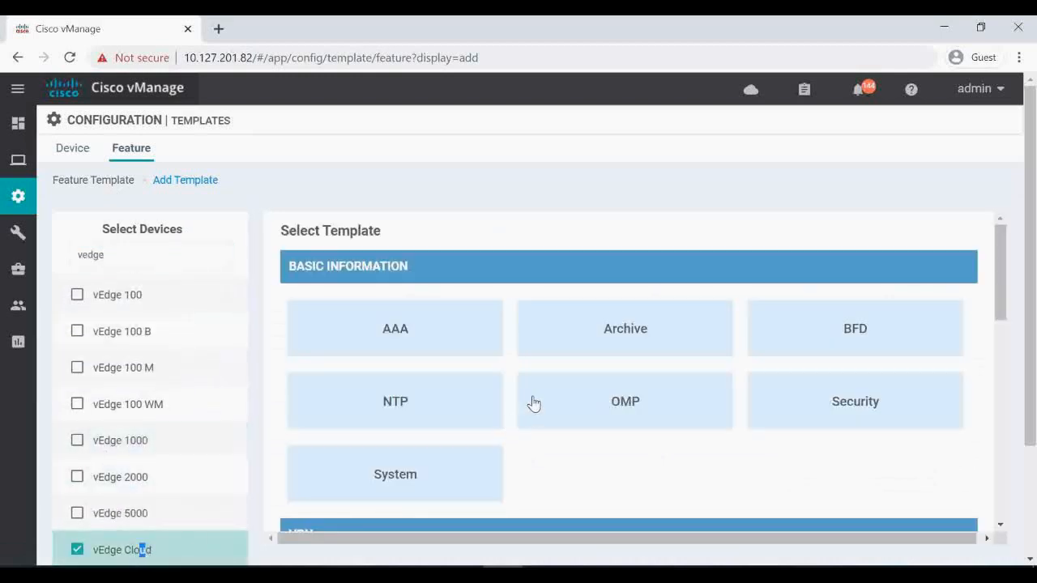
scroll(531, 403, "down", 3)
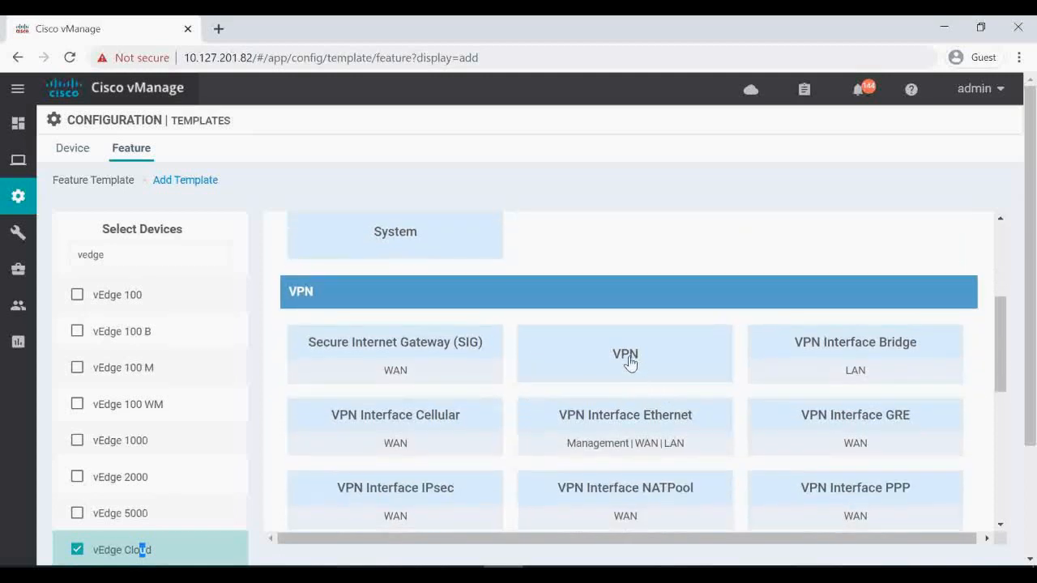
left_click(630, 363)
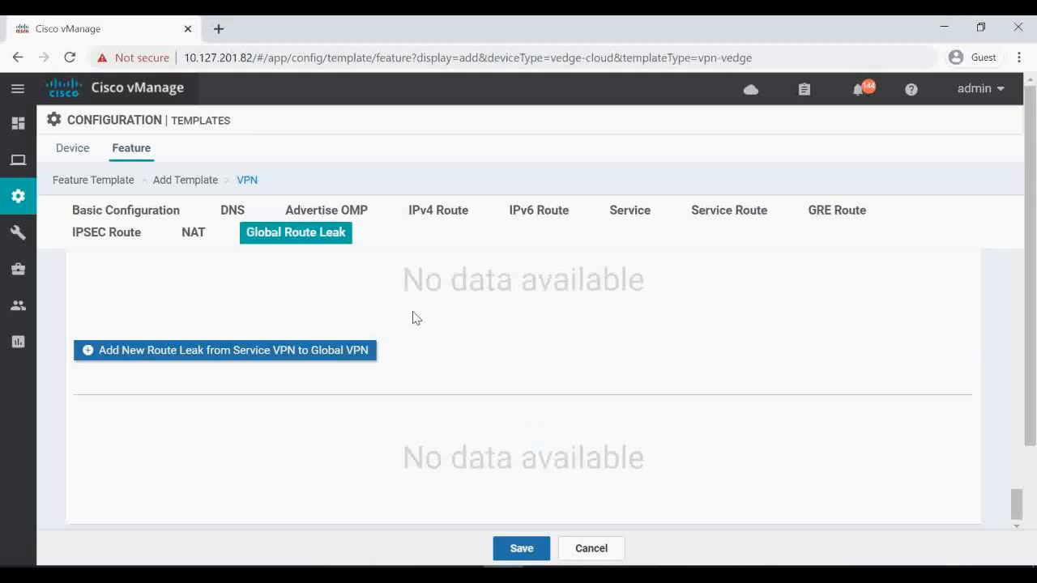
Step: Enter DOD-HUB-VPN0-Template as both the name and the description of the VPN template
scroll(451, 363, "up", 10)
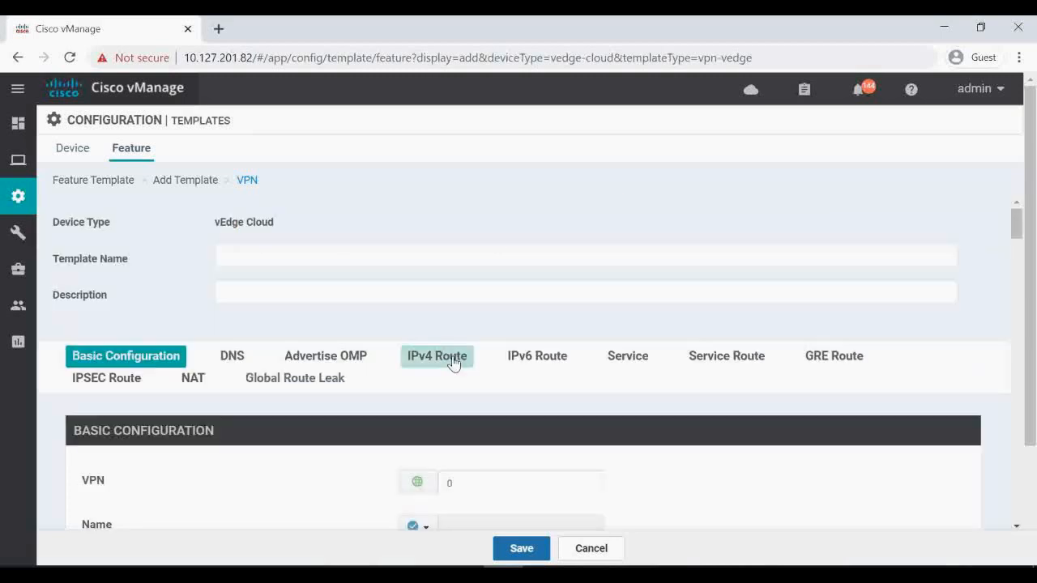
left_click(283, 259)
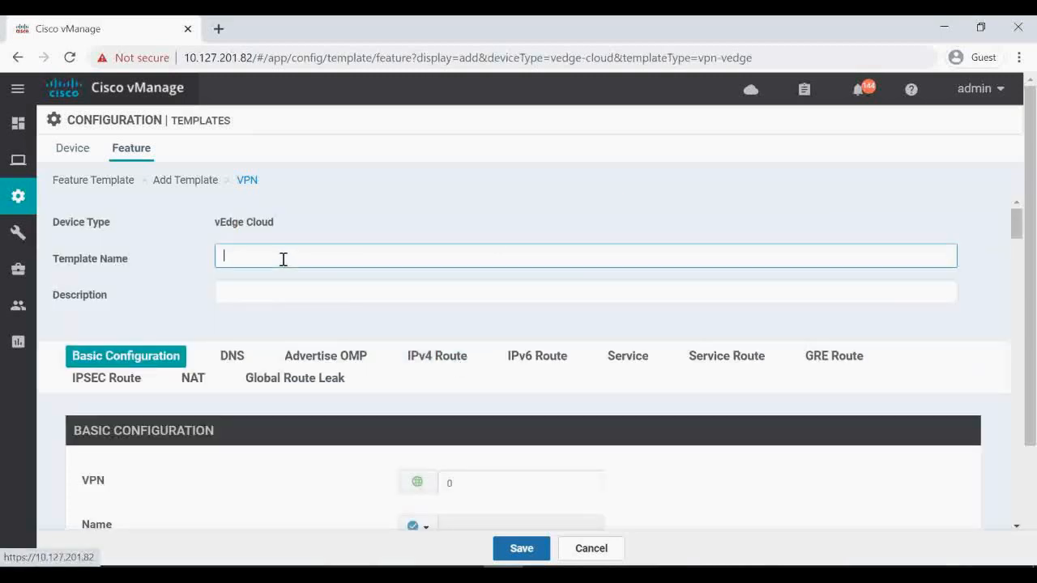
type("DOD-HUB-VPU-Temp")
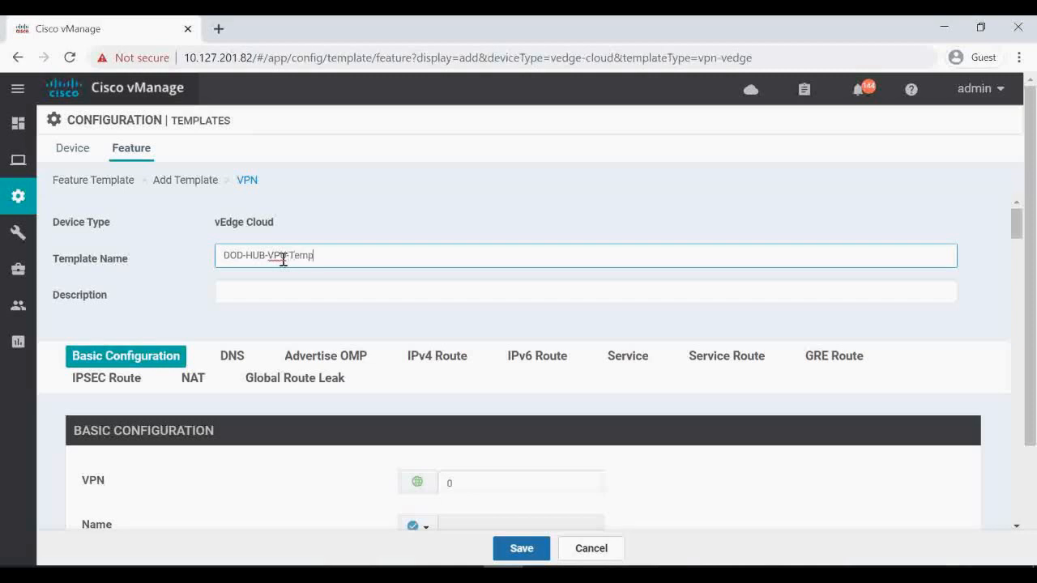
type("e")
key("BackSpace")
type("N0")
left_click_drag(343, 257, 121, 267)
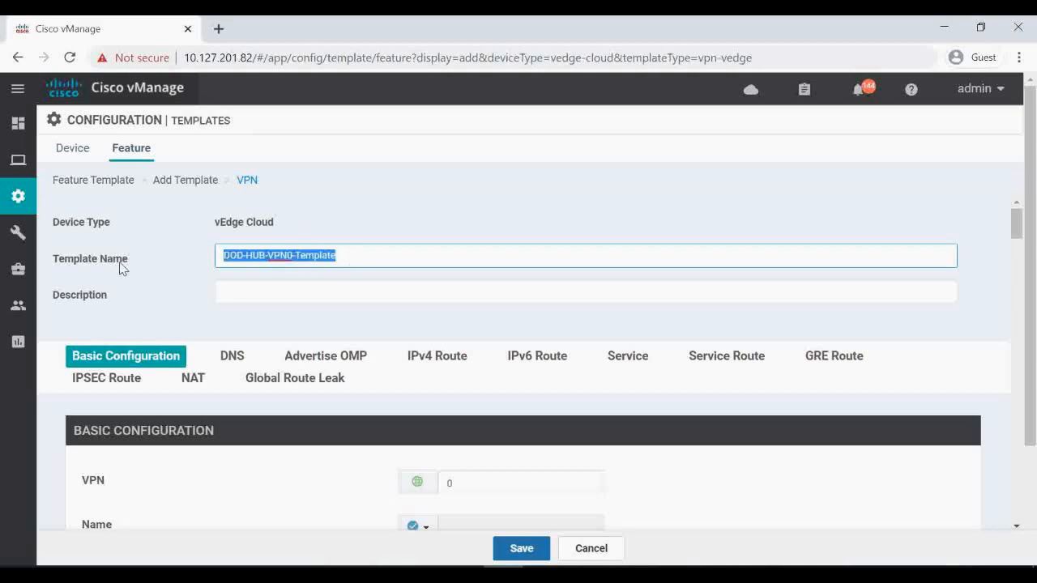
key("ctrl+c")
left_click(272, 292)
key("ctrl+v")
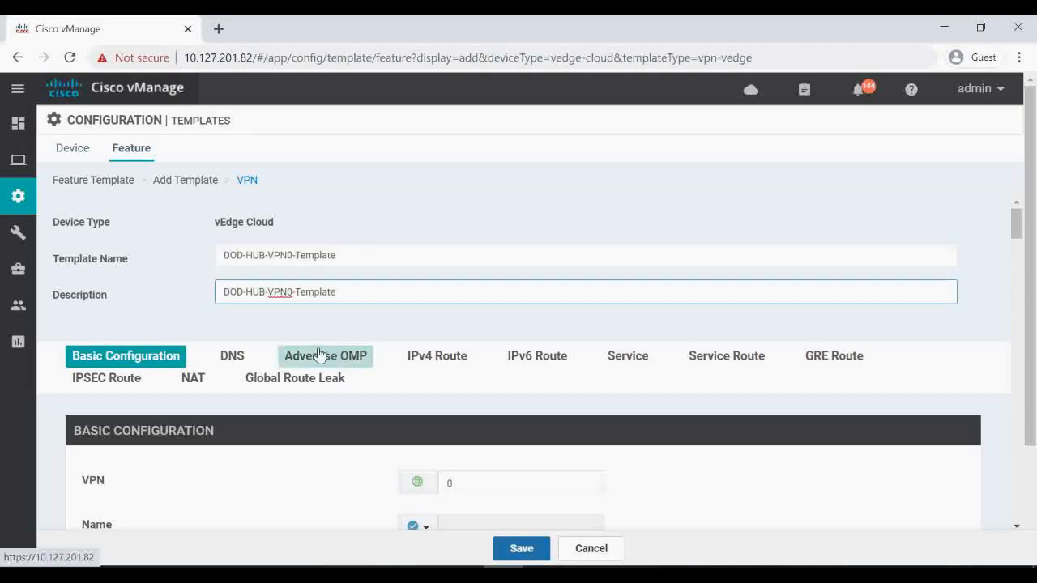
Step: Keep the template on VPN 0 and start a new IPv4 route with the global prefix 0.0.0.0/0
scroll(313, 422, "down", 1)
left_click(468, 402)
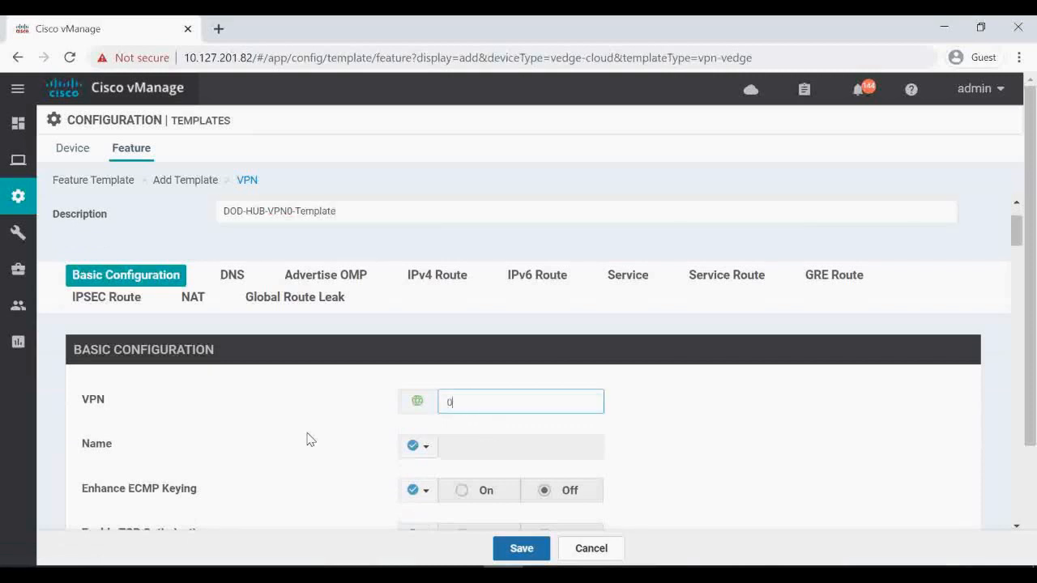
scroll(308, 437, "down", 2)
scroll(329, 357, "down", 6)
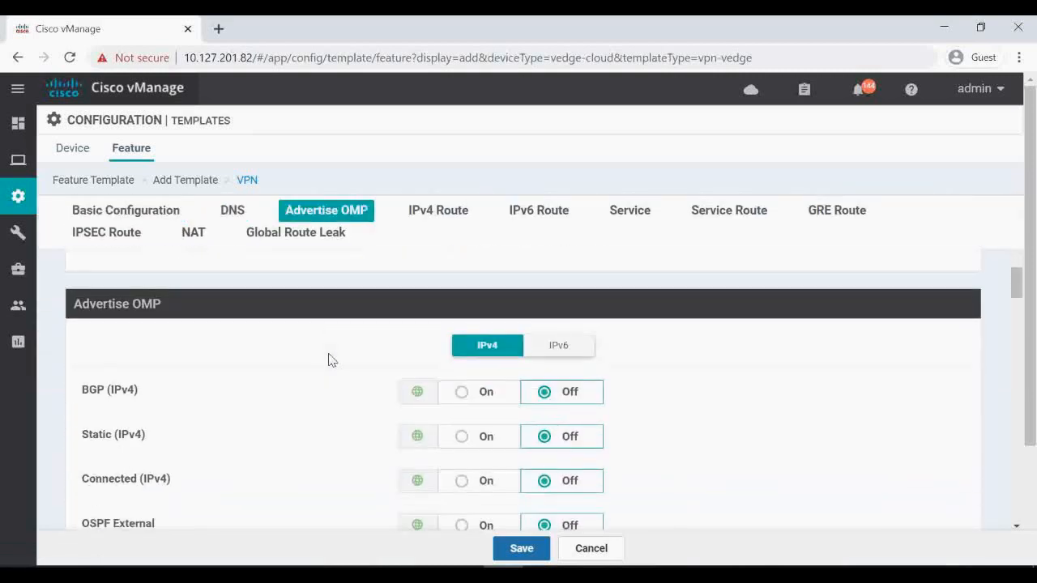
scroll(328, 359, "down", 2)
scroll(328, 359, "up", 2)
scroll(317, 406, "down", 3)
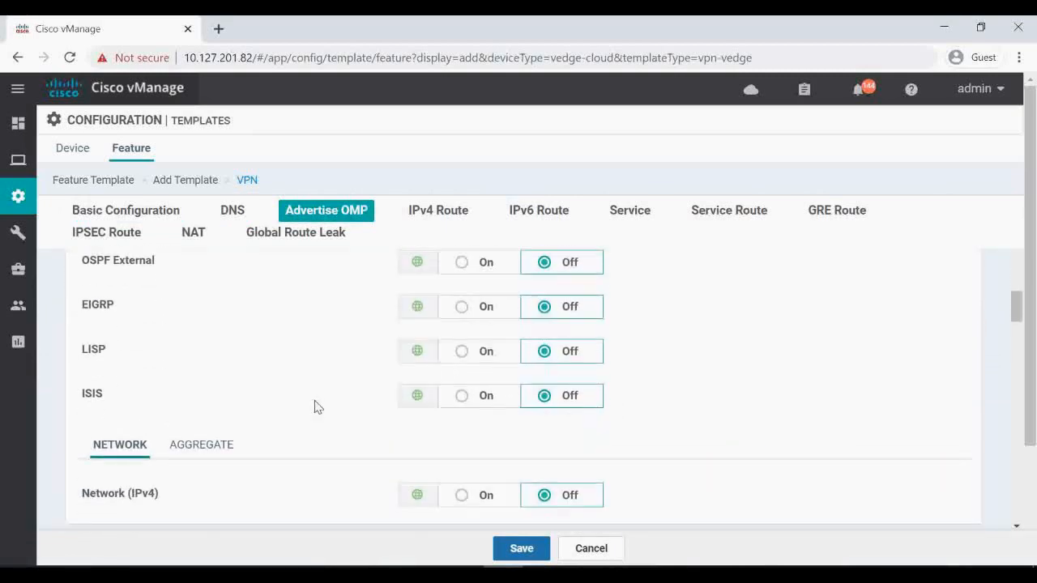
scroll(316, 405, "down", 3)
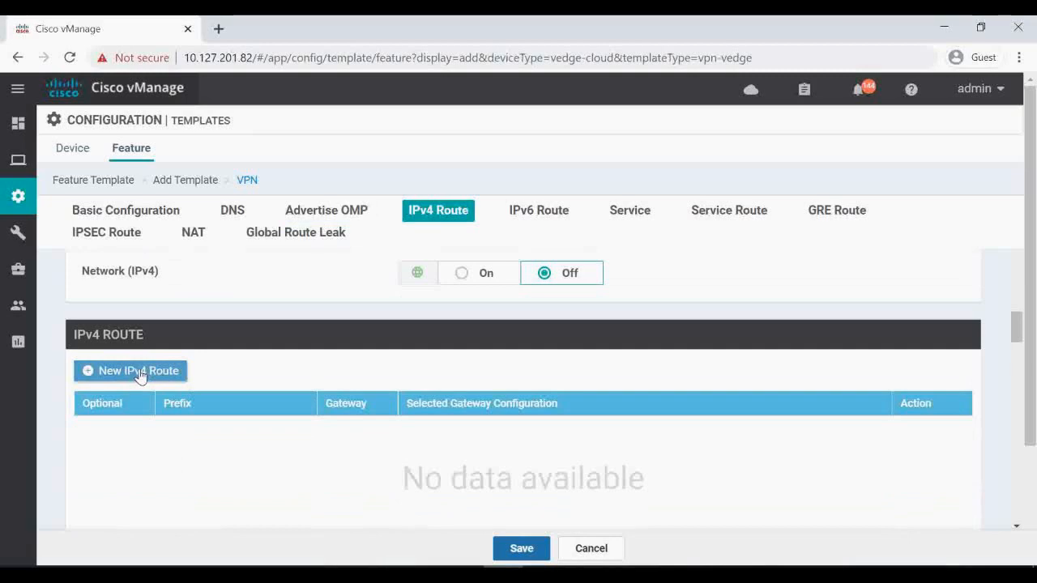
left_click(140, 372)
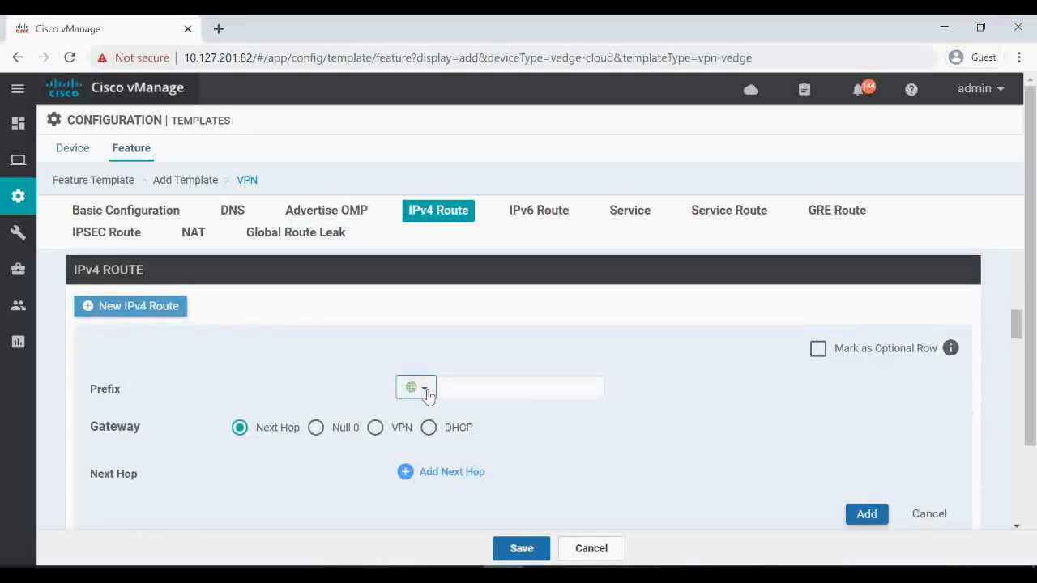
left_click(478, 389)
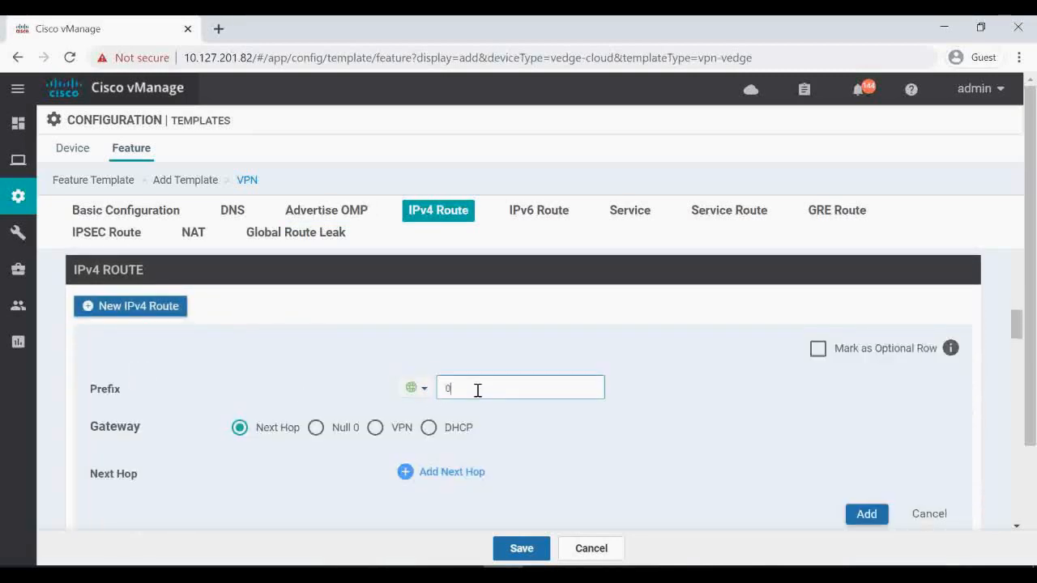
Step: Give the route a next hop with the device-specific address key VPN0_next_hop_ip_address_0 and add the route to the template
left_click(462, 472)
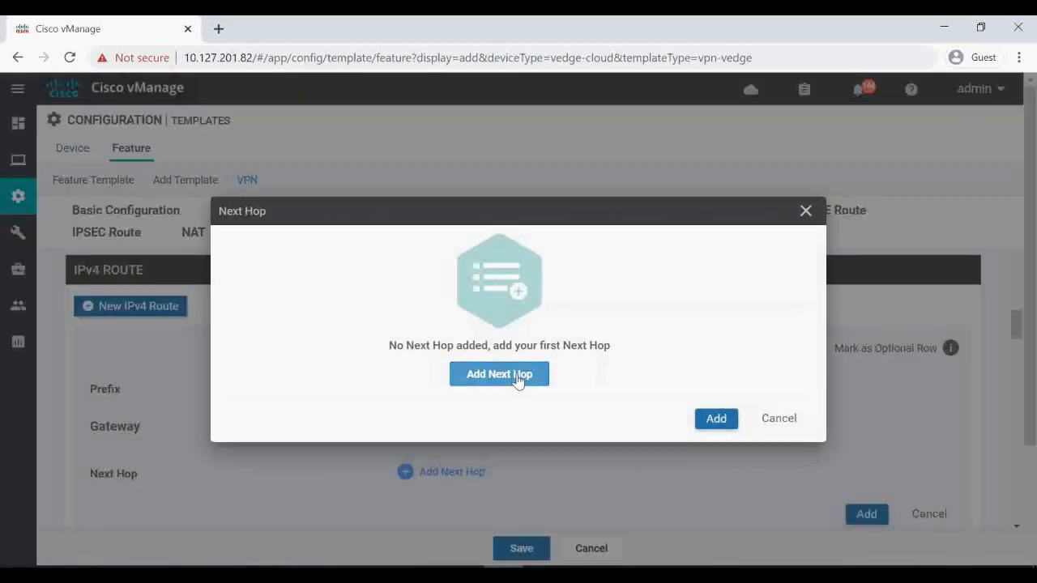
left_click(521, 381)
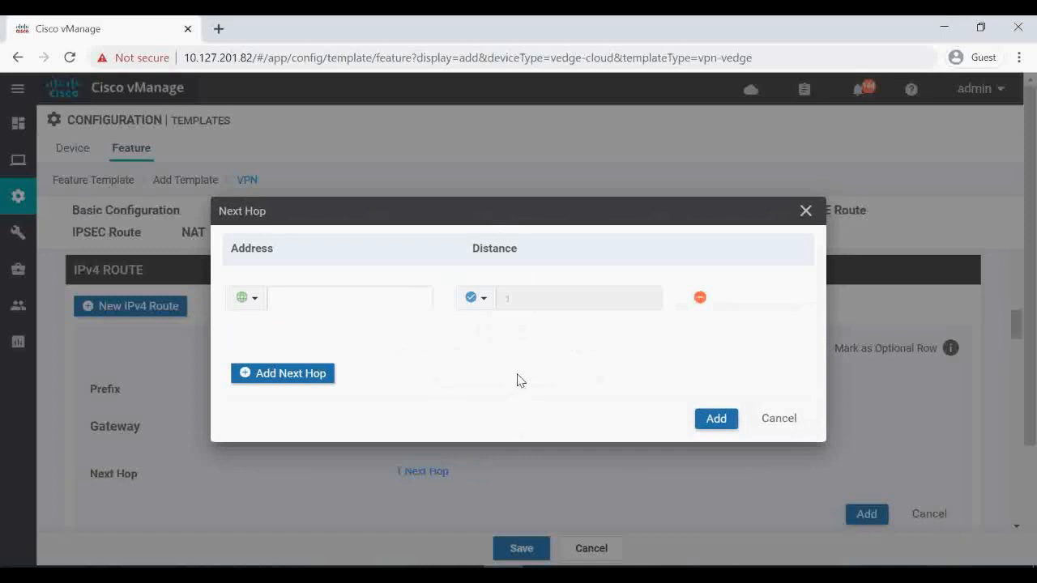
left_click(247, 297)
mouse_move(295, 348)
left_click(391, 377)
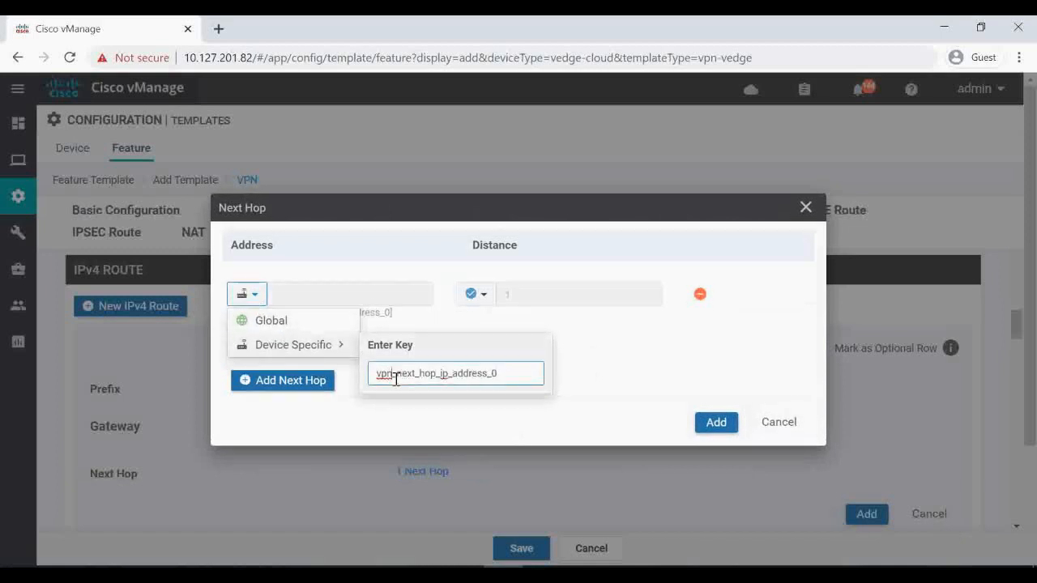
key("BackSpace")
key("BackSpace")
key("BackSpace")
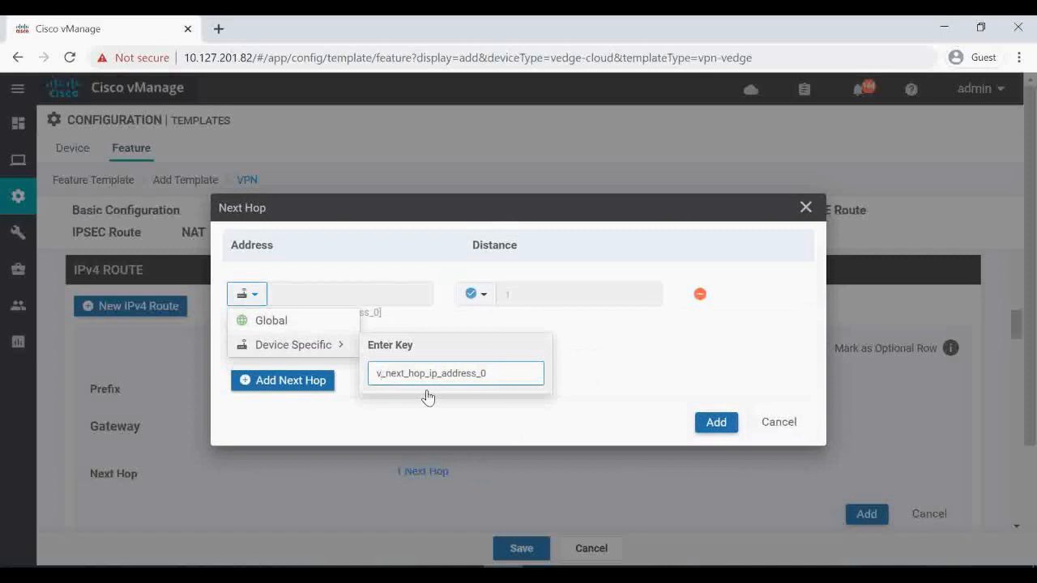
type("VPN")
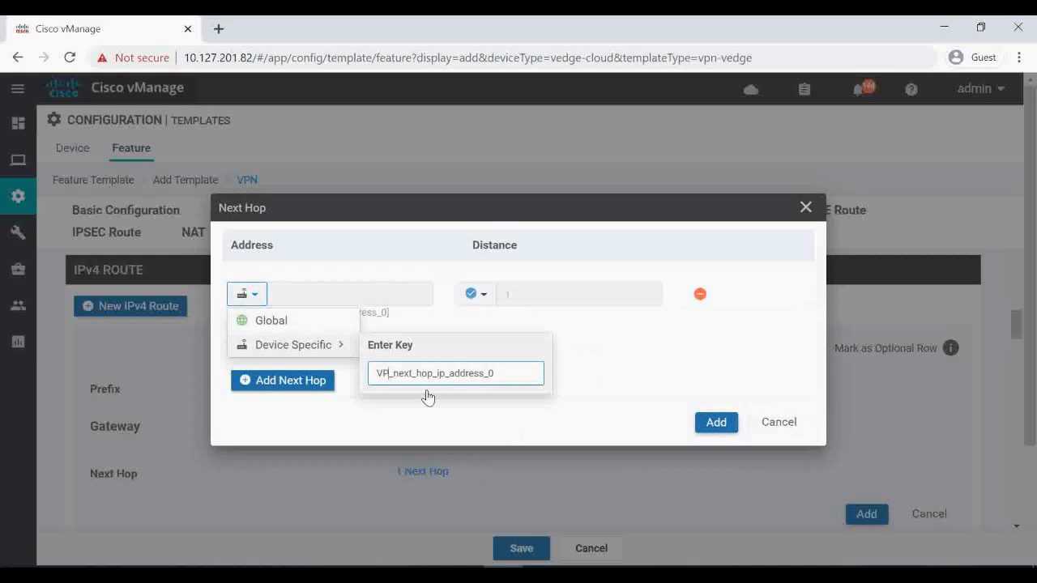
type("0")
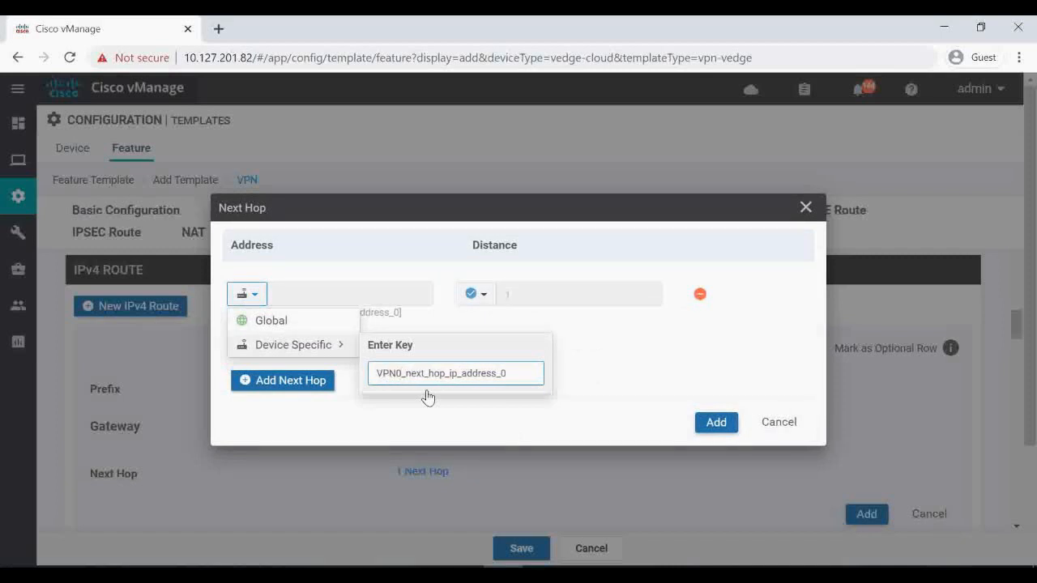
left_click(653, 353)
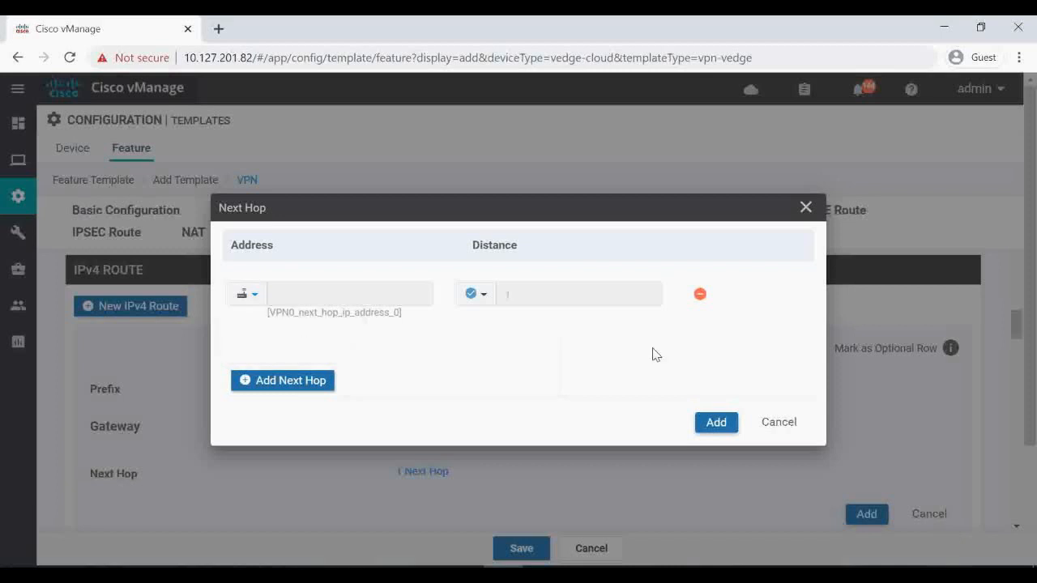
left_click(716, 424)
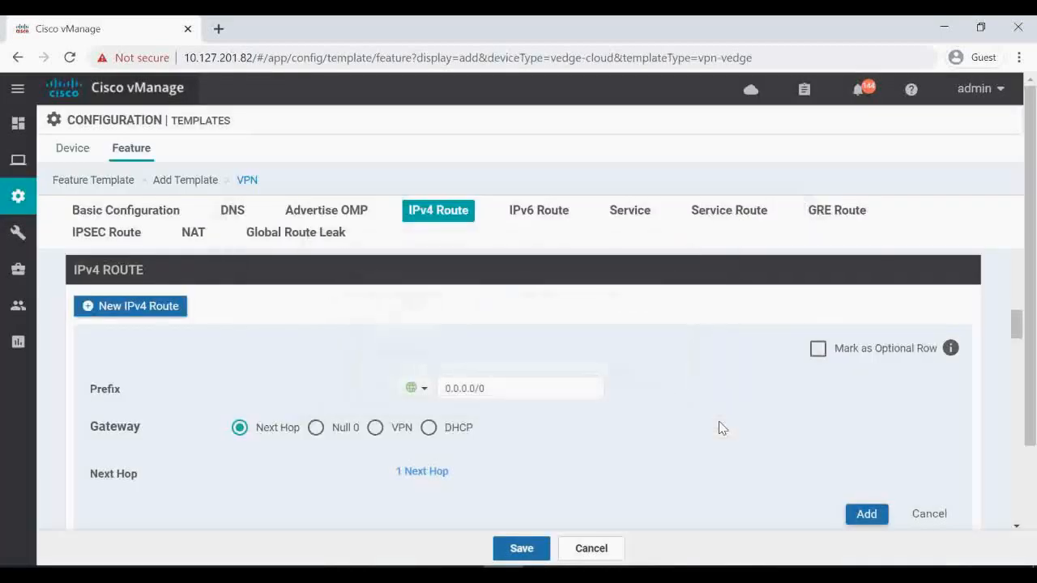
left_click(867, 514)
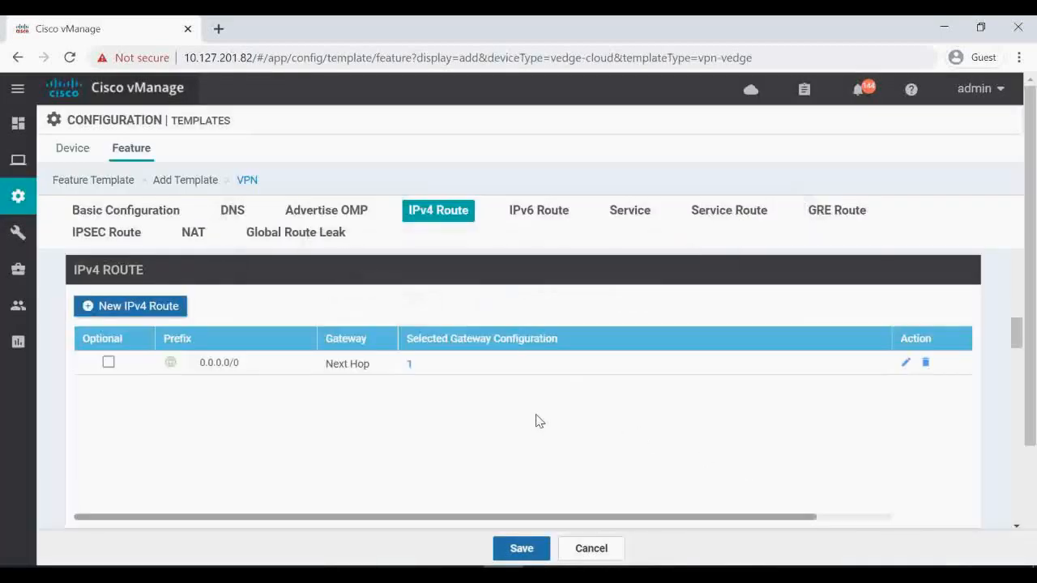
Step: Add a new service of type TE to the VPN template and look through the remaining route and leak sections
scroll(533, 418, "down", 6)
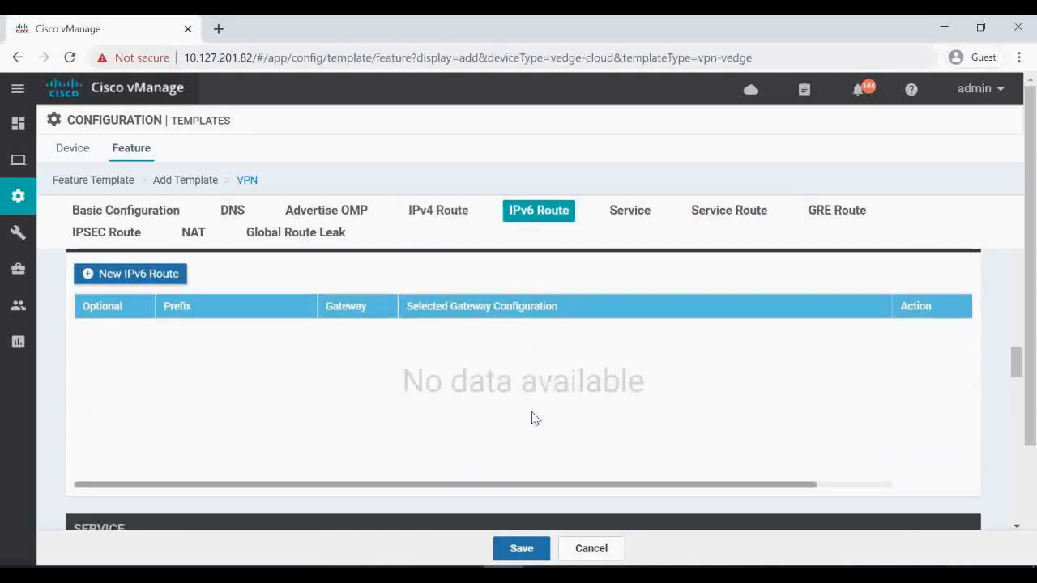
scroll(531, 418, "down", 1)
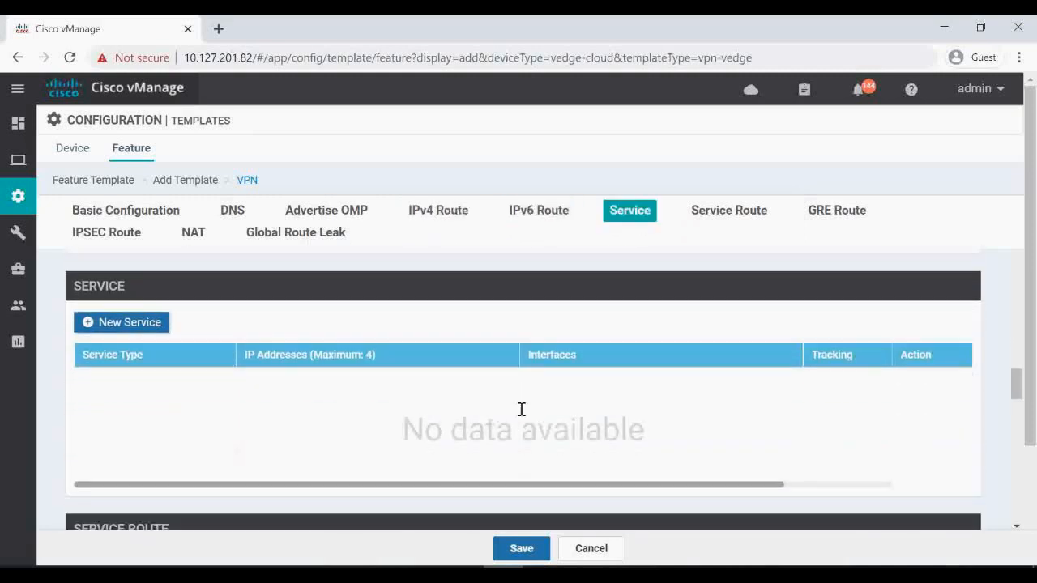
left_click(128, 324)
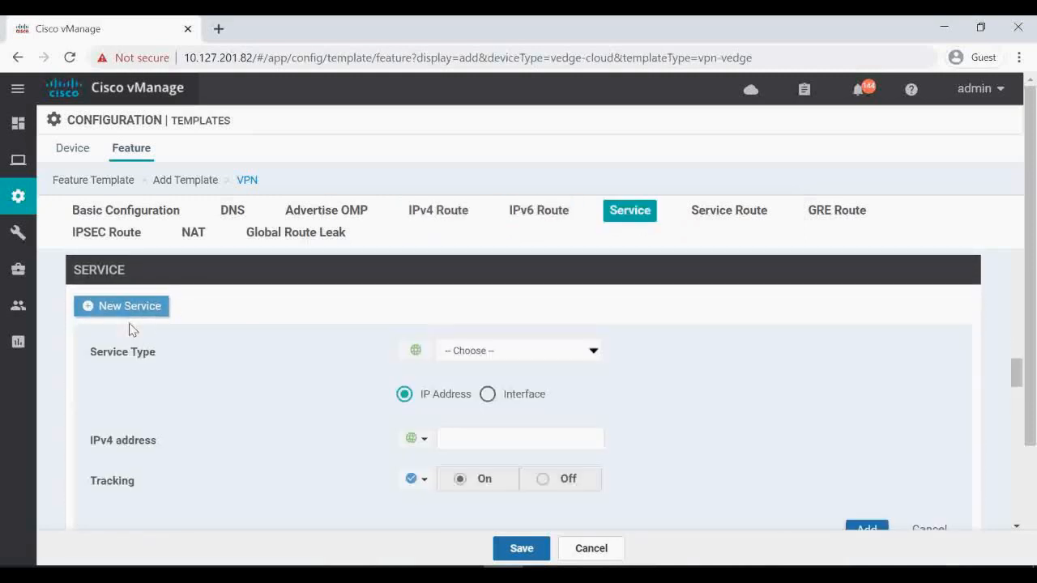
left_click(507, 352)
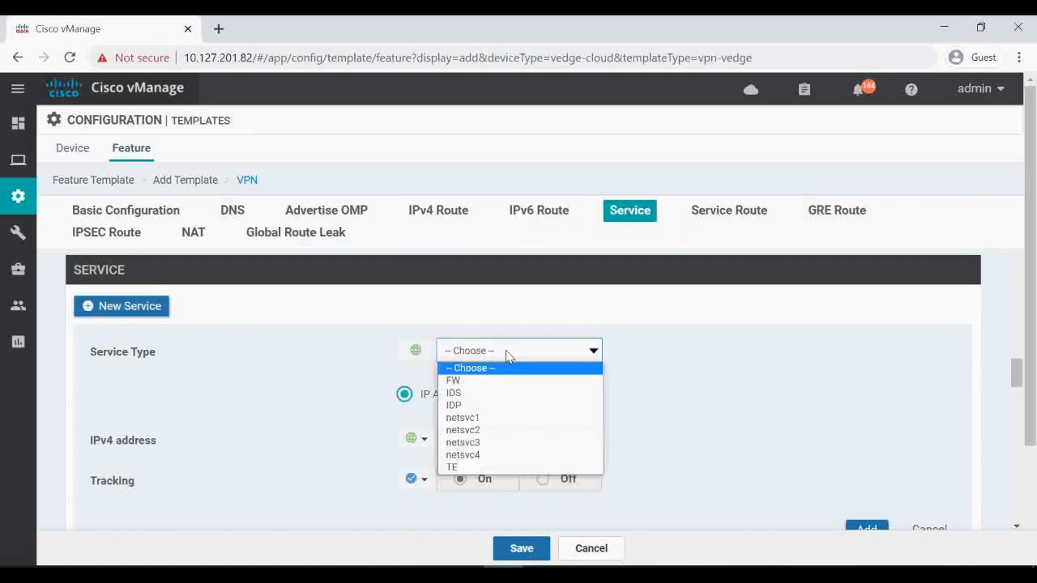
left_click(463, 468)
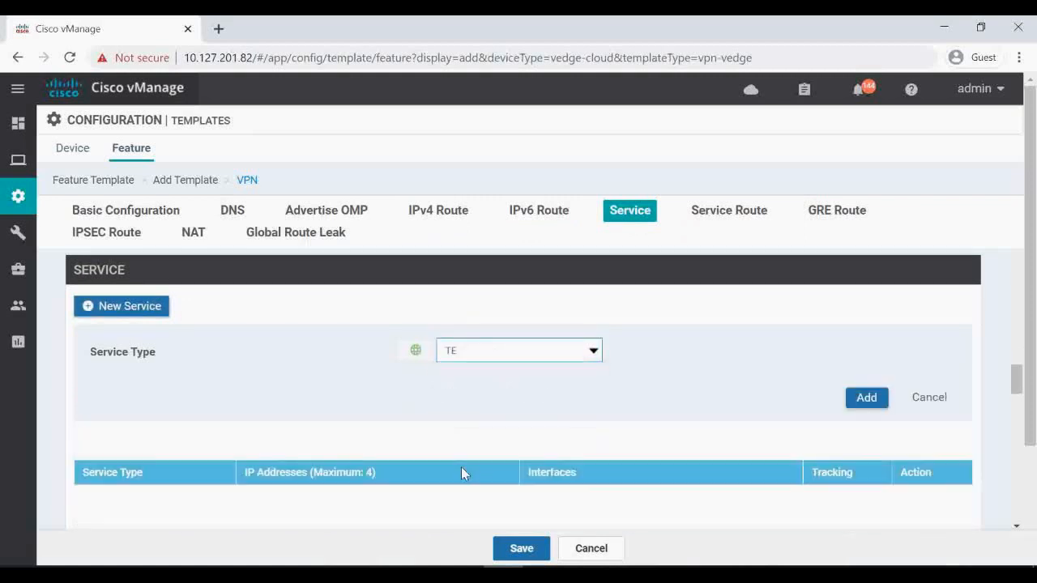
left_click(868, 399)
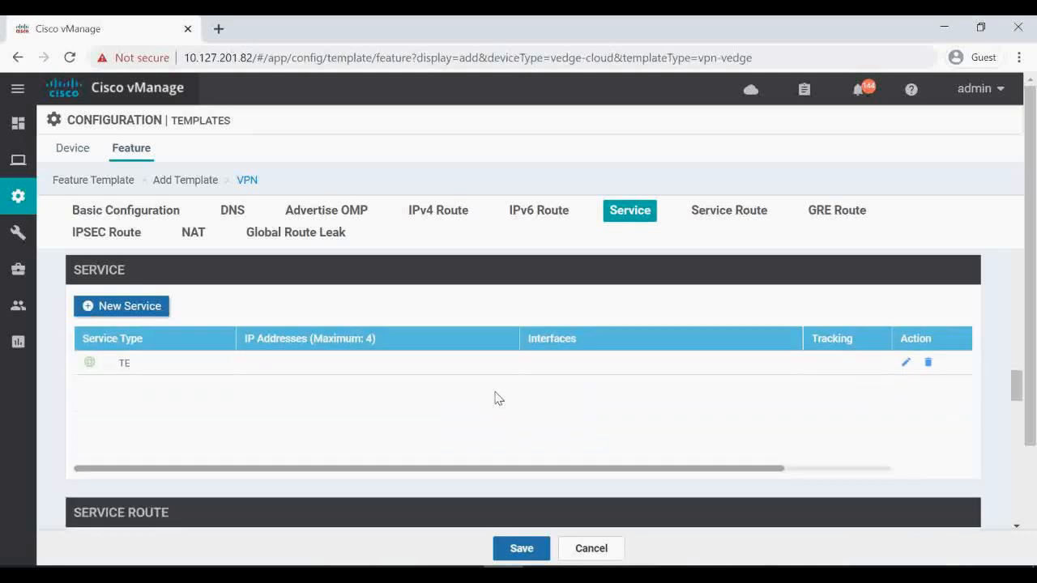
scroll(498, 398, "down", 4)
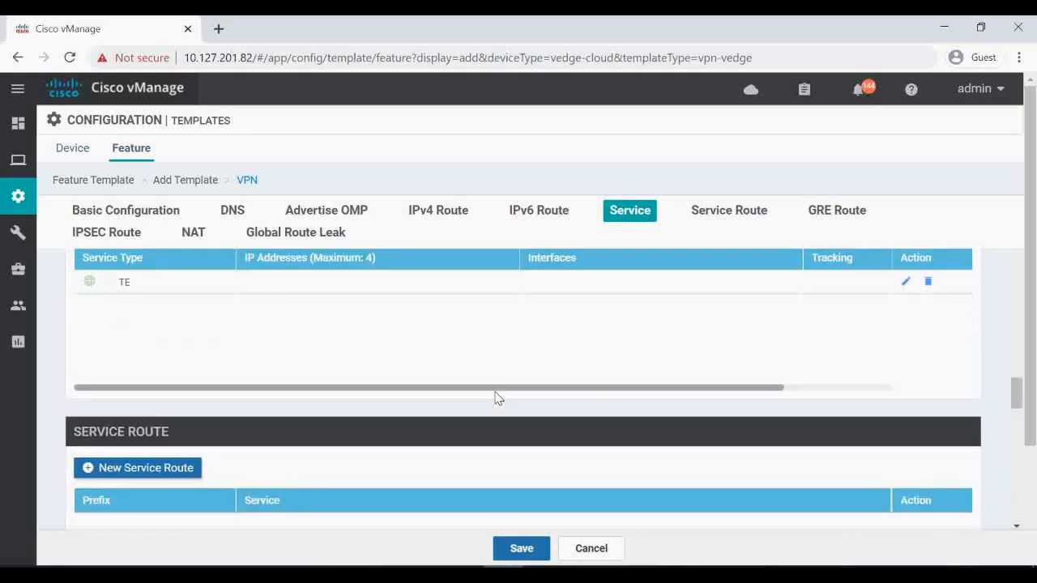
scroll(498, 397, "down", 10)
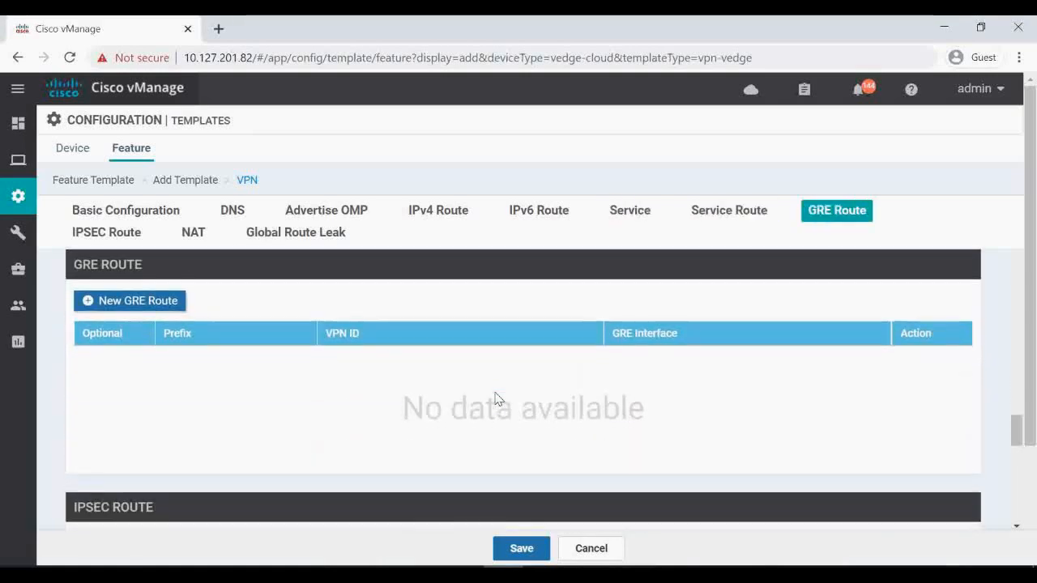
scroll(498, 397, "down", 3)
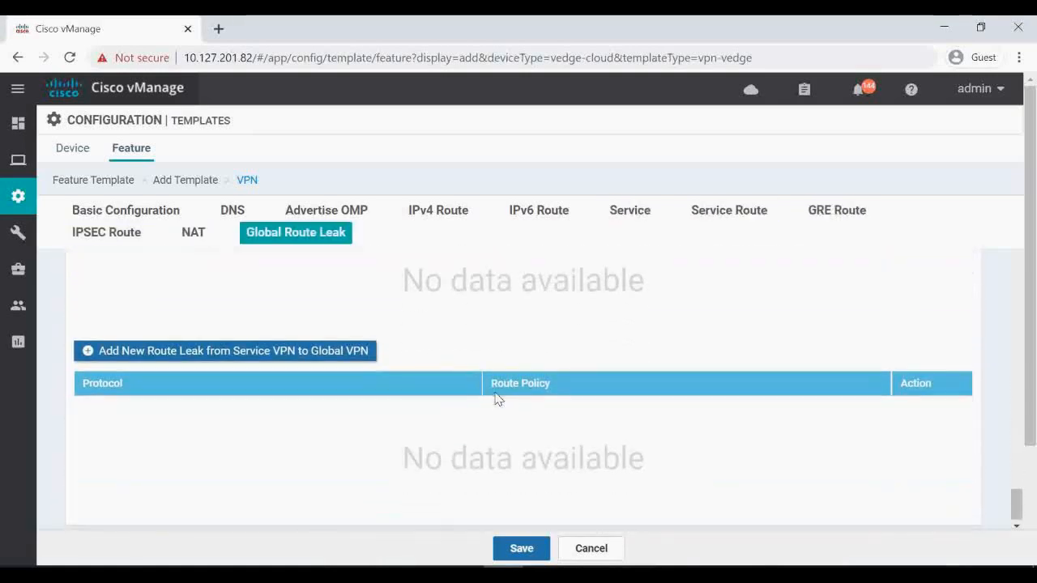
Step: Save the new VPN feature template and open the DOD-HUB device template for editing
left_click(522, 549)
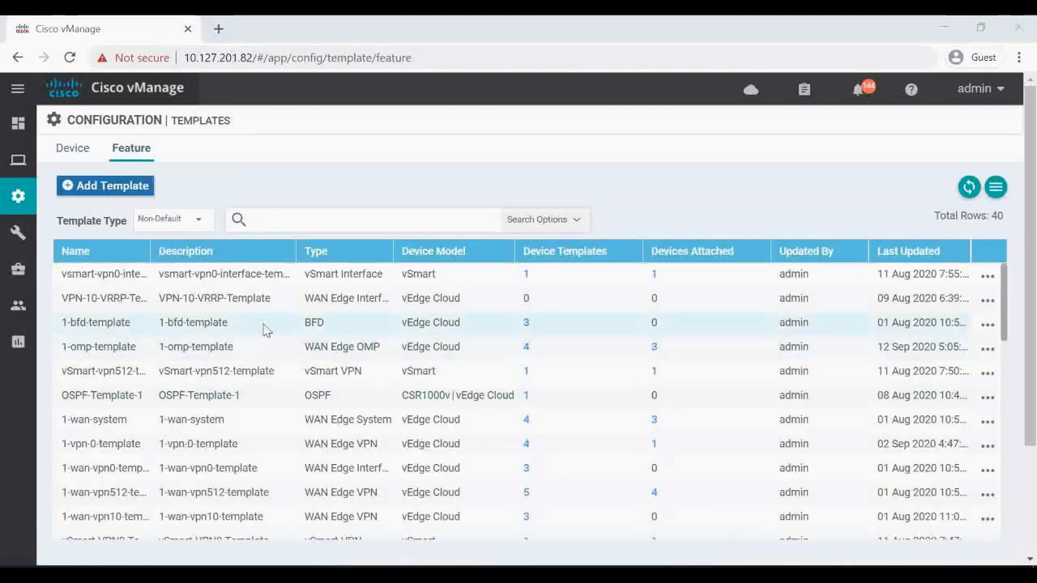
left_click(76, 156)
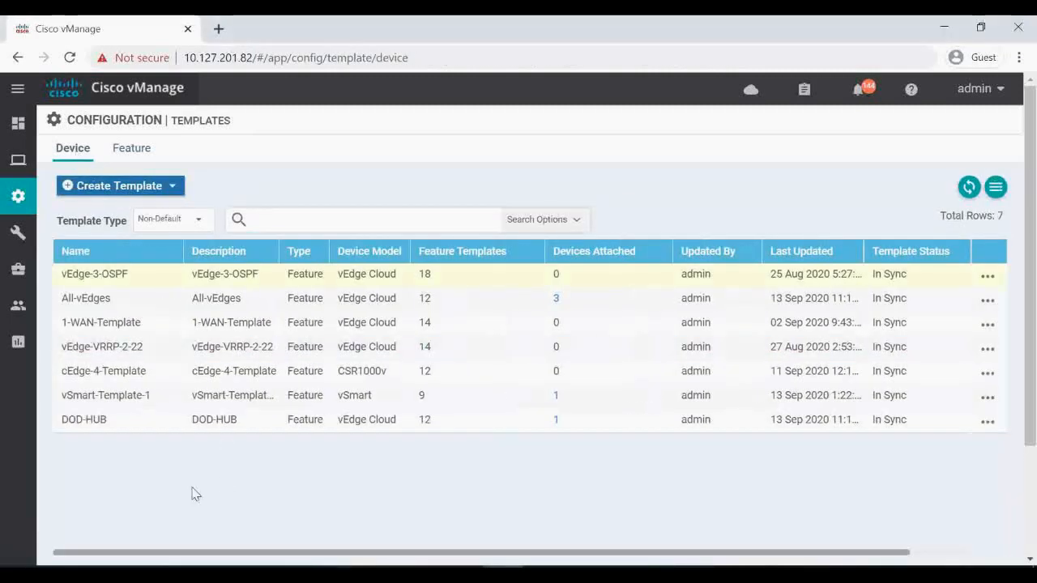
left_click(987, 422)
left_click(920, 251)
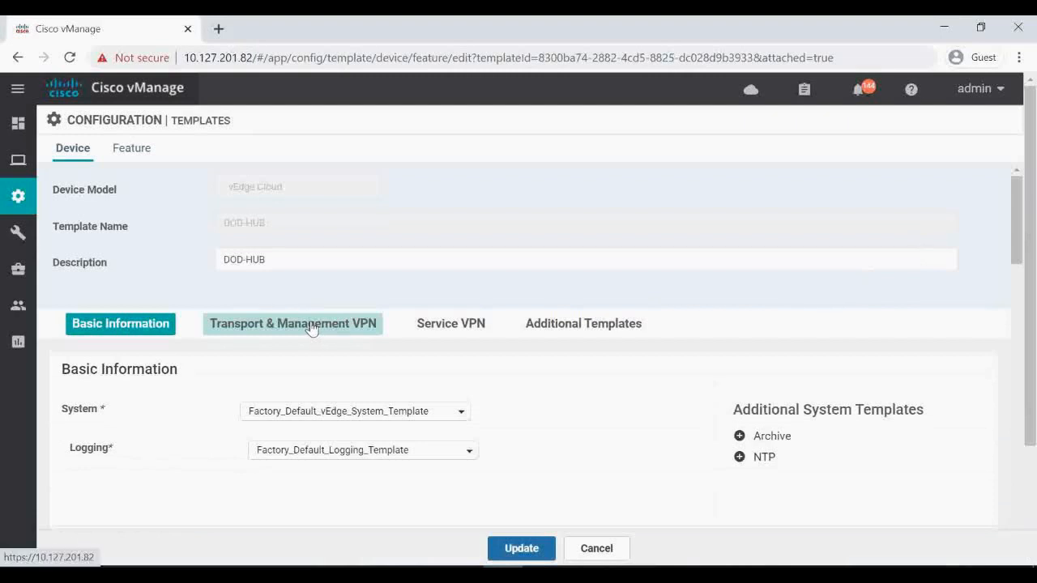
Step: Assign DOD-HUB-VPN0-Template as the VPN 0 template of the DOD-HUB device template and update it
left_click(312, 323)
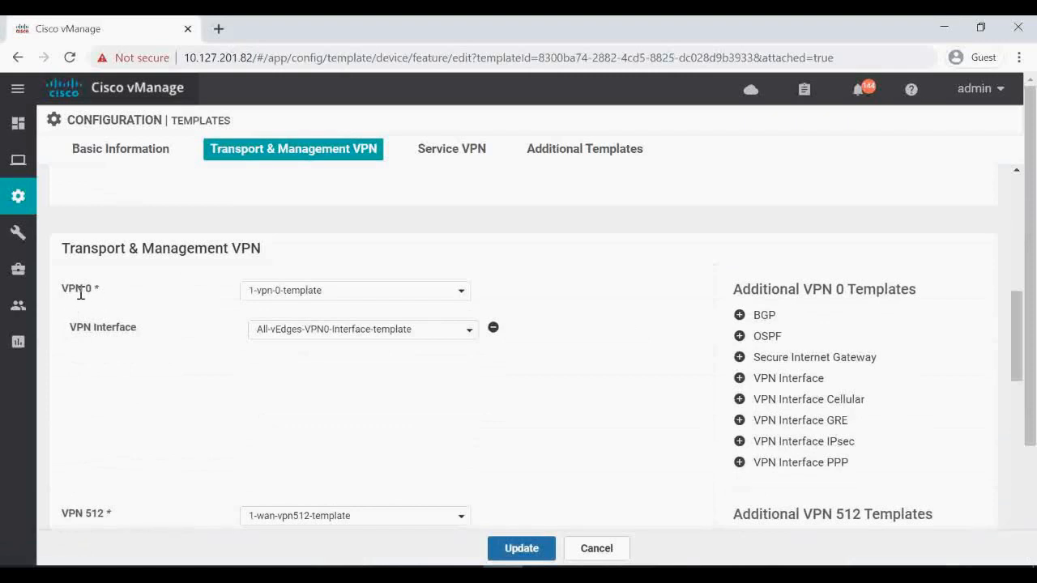
left_click(309, 298)
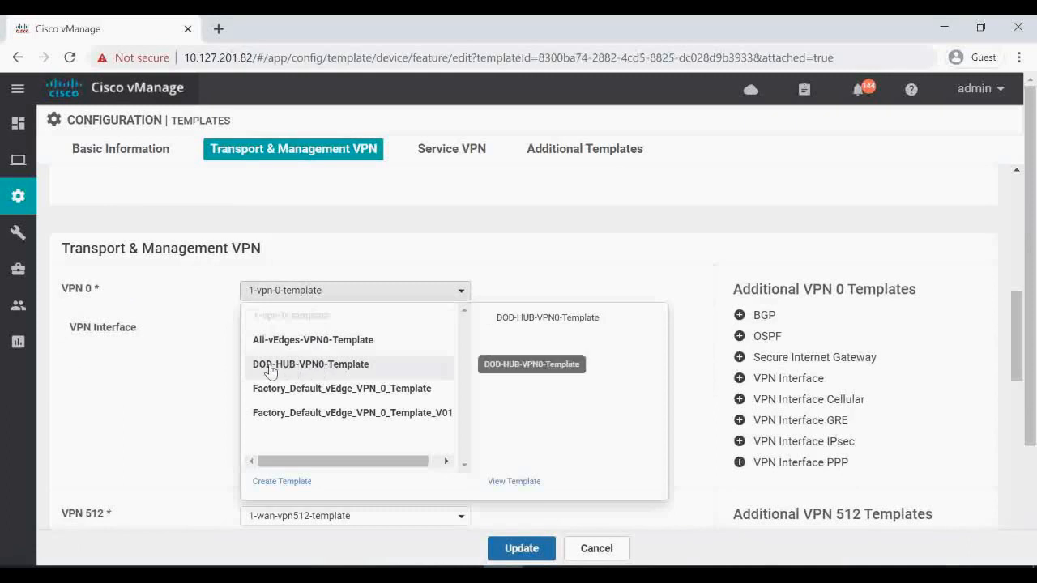
left_click(354, 374)
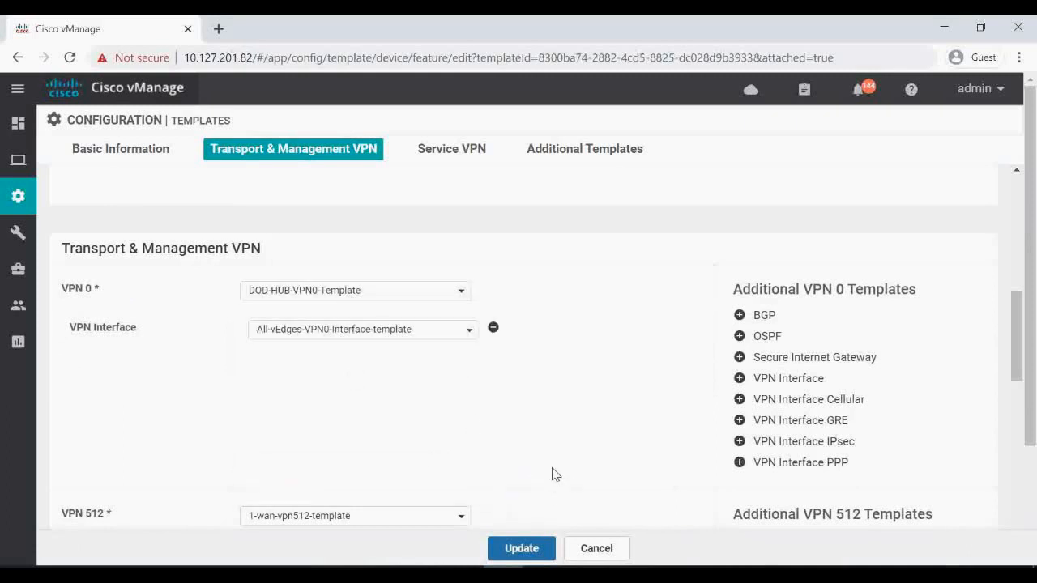
left_click(521, 550)
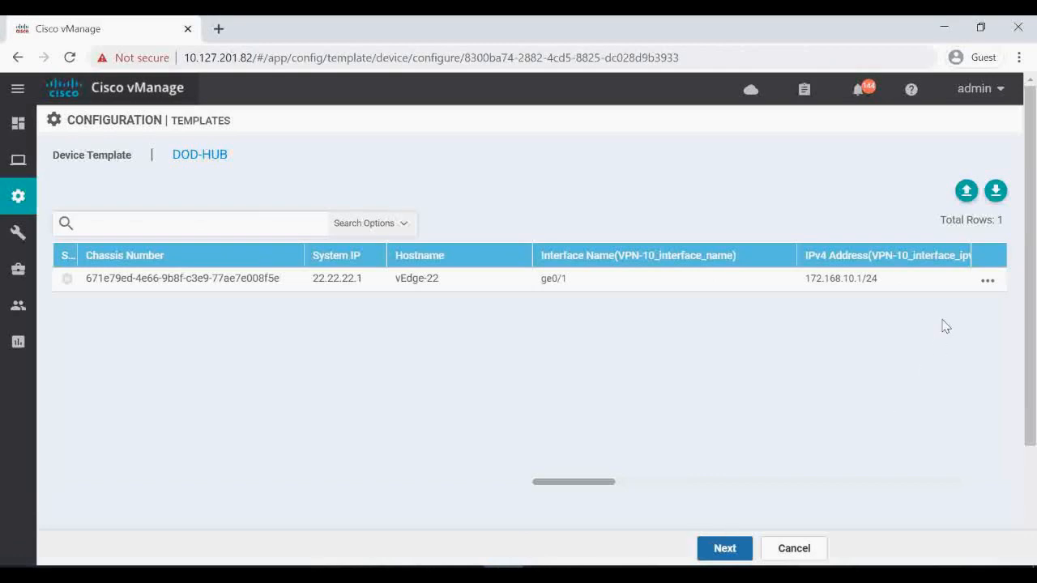
Step: Check the Snipping Tool topology diagram, set vEdge-22's VPN0_next_hop_ip_address_0 variable to 42.42.1.1 and update the device values
left_click(988, 281)
left_click(949, 309)
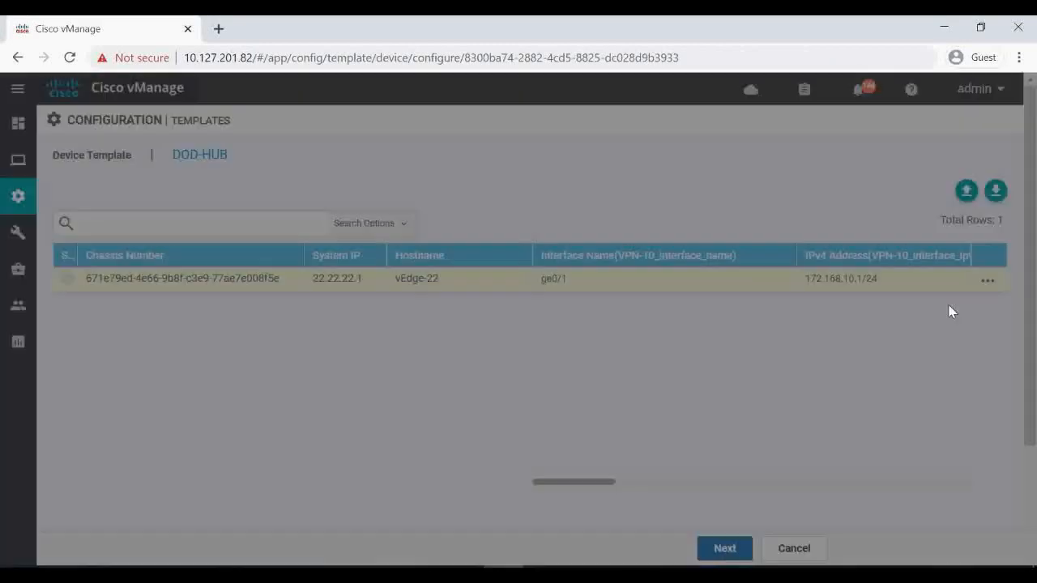
scroll(589, 358, "down", 3)
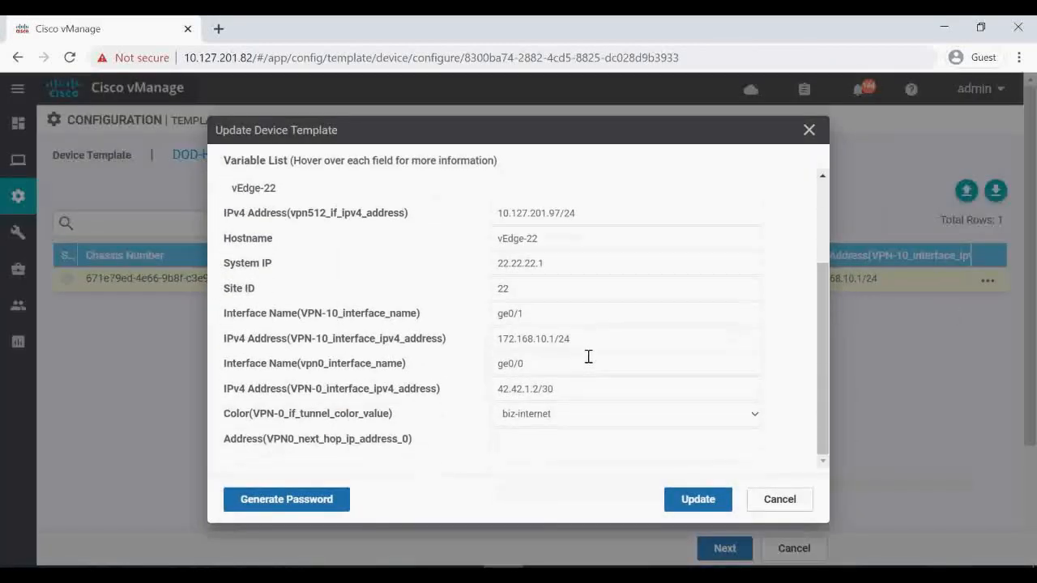
left_click(546, 439)
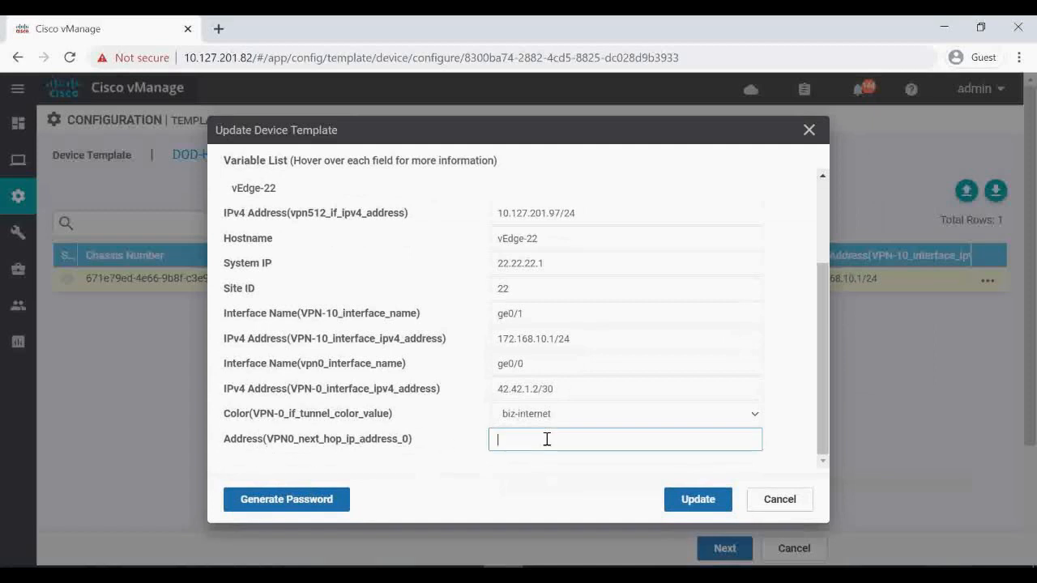
left_click(623, 574)
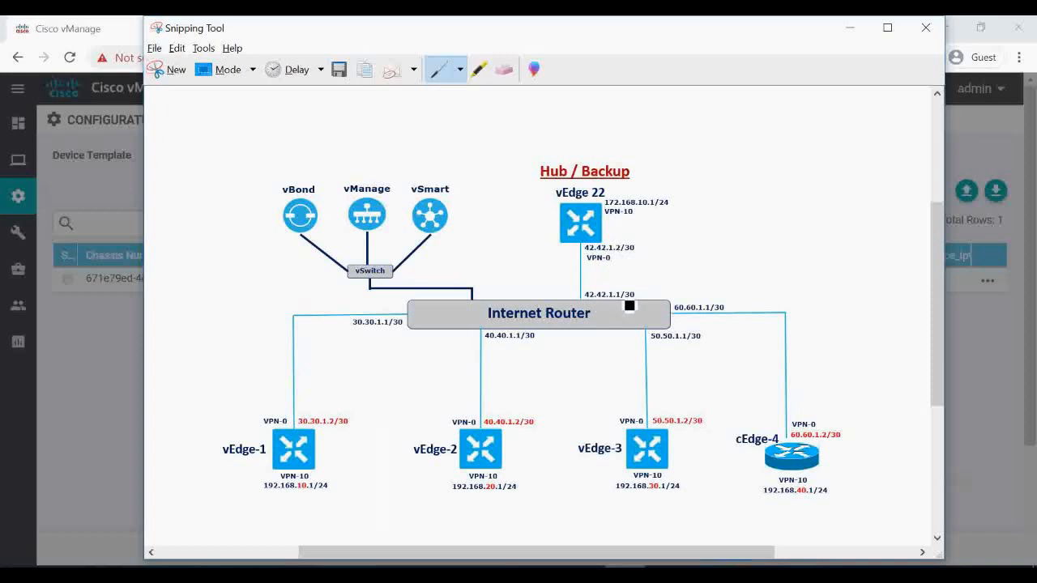
left_click(974, 352)
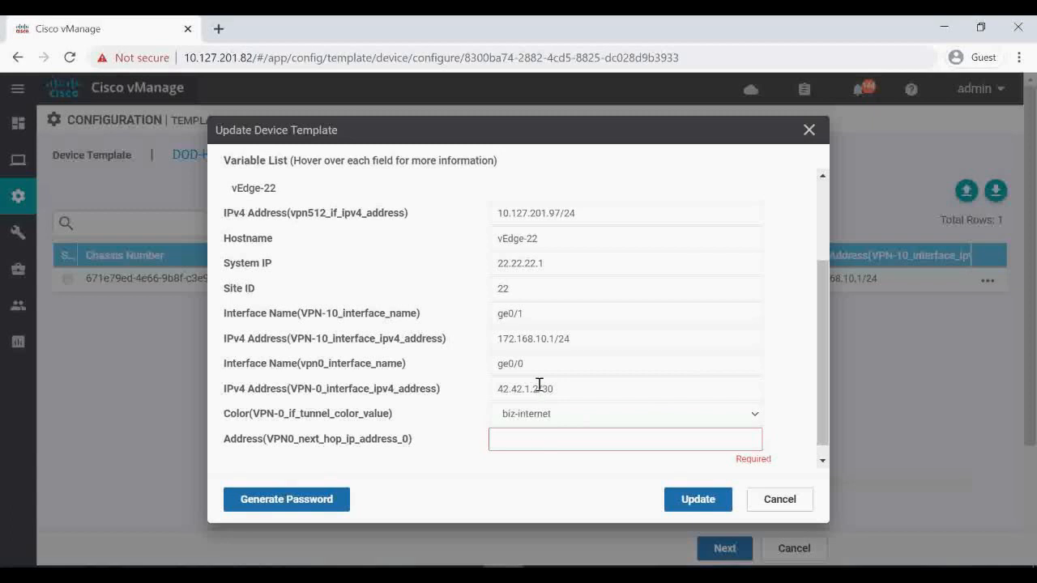
left_click_drag(539, 388, 495, 388)
key("ctrl+c")
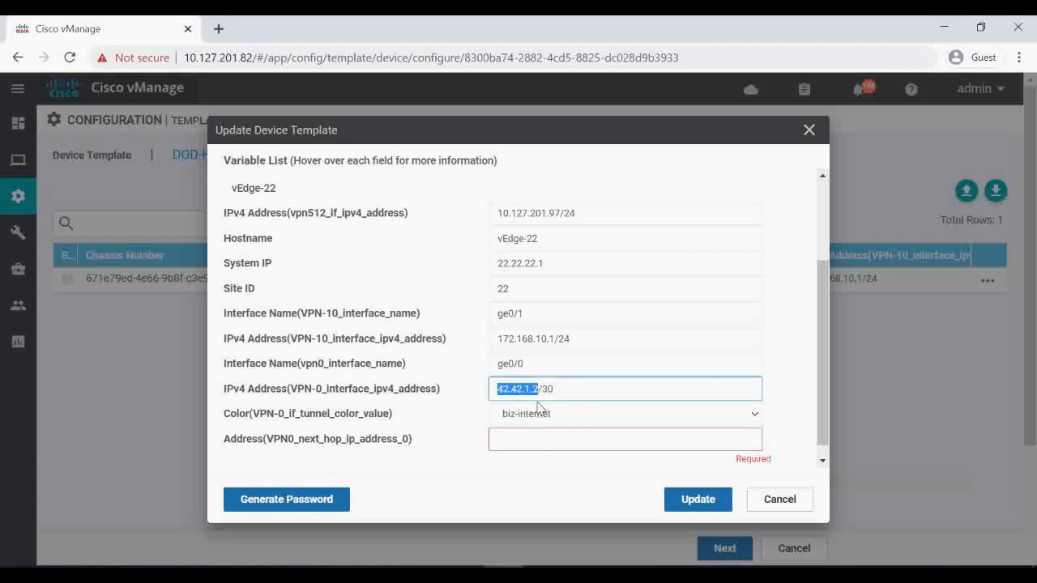
left_click(526, 437)
key("ctrl+v")
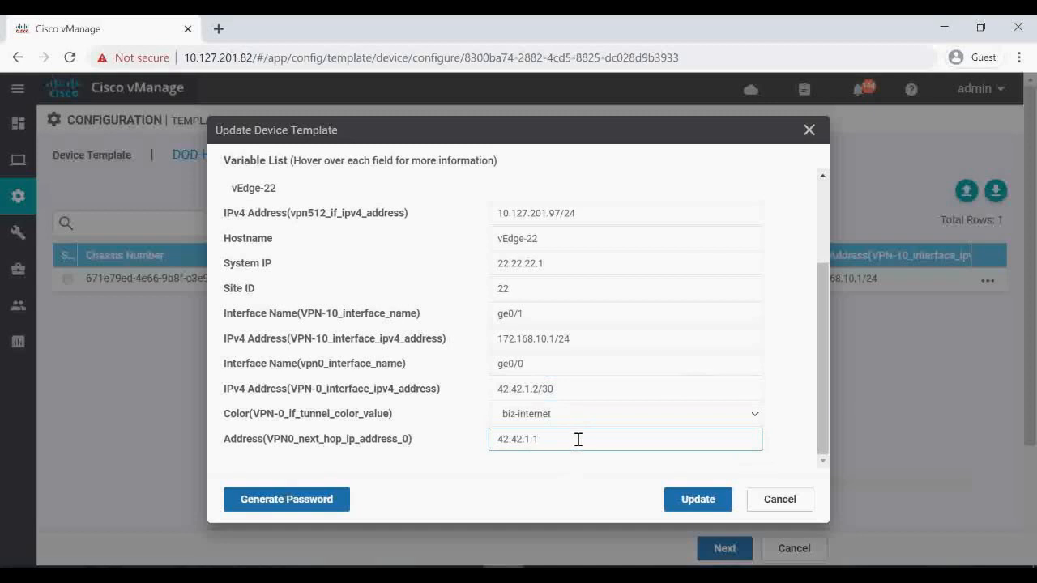
left_click(696, 499)
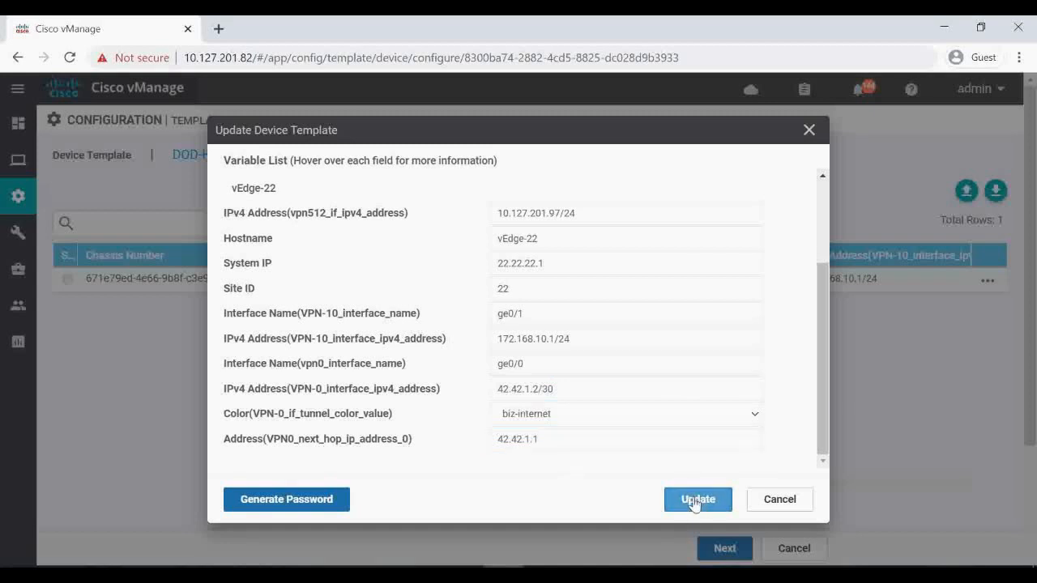
Step: Review the configuration diff for vEdge-22 around VPN 0 and push the configuration to the device
left_click(725, 549)
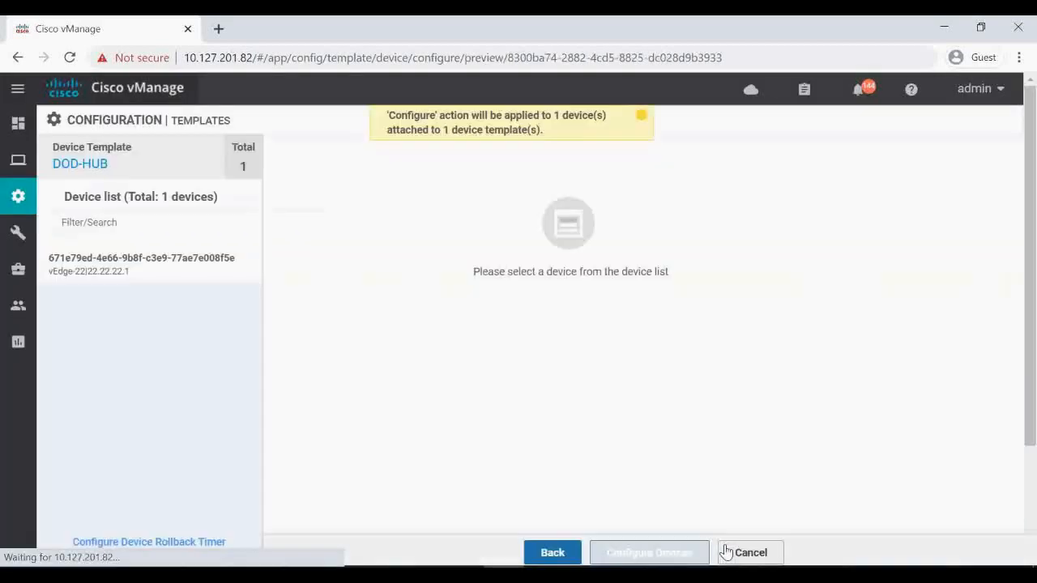
left_click(163, 257)
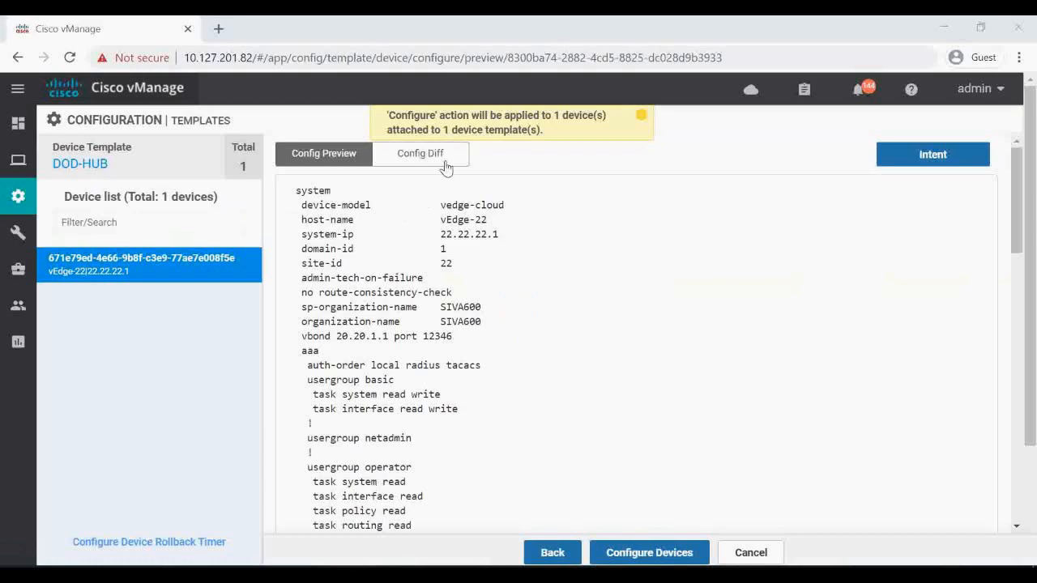
left_click(435, 161)
scroll(624, 327, "down", 8)
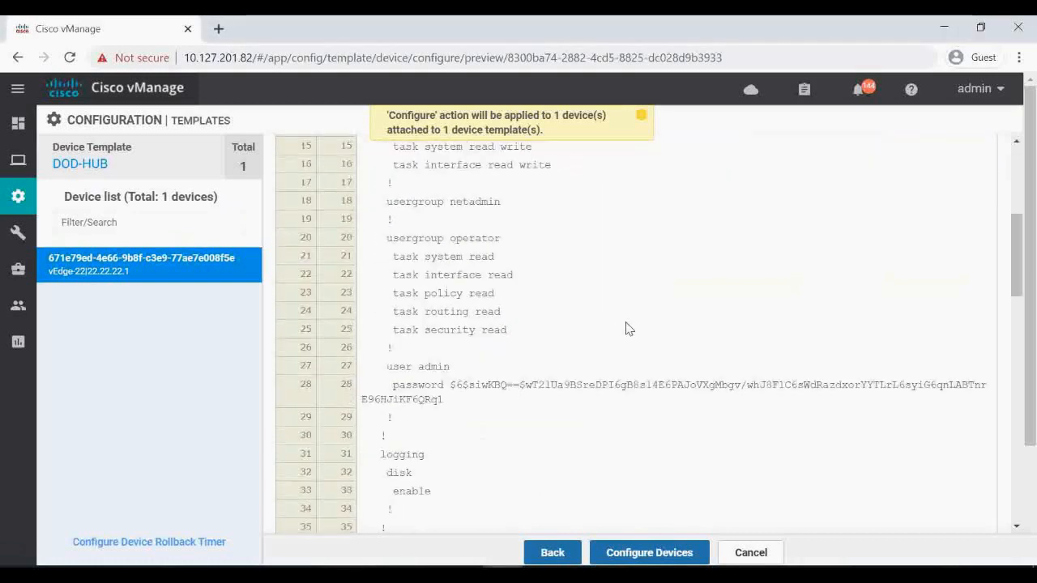
scroll(625, 327, "down", 1)
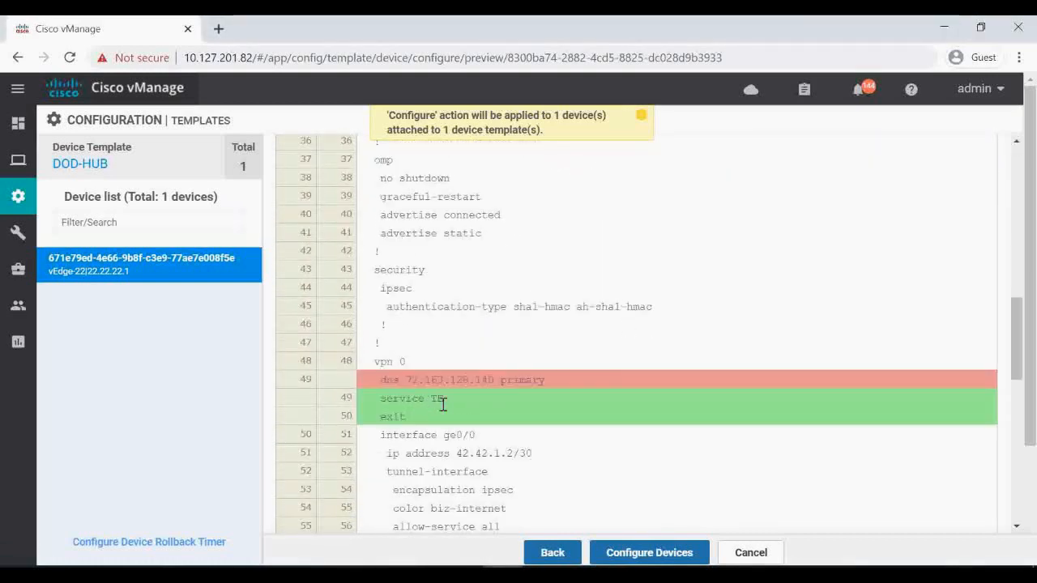
left_click(645, 556)
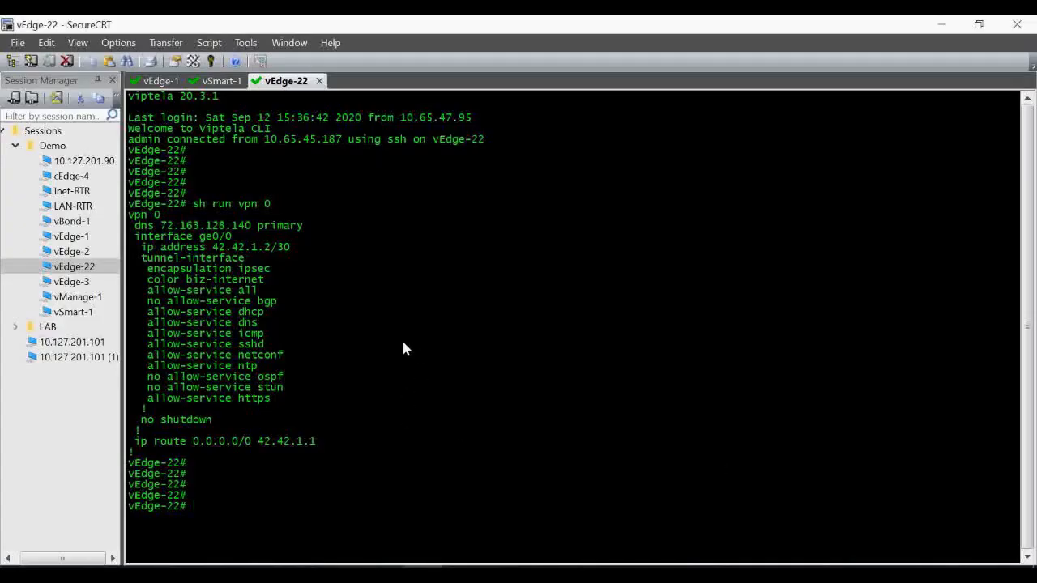
Step: In SecureCRT, run sh run vpn 0 on vEdge-22 and check the VPN 0 service TE lines
key("Up")
key("Return")
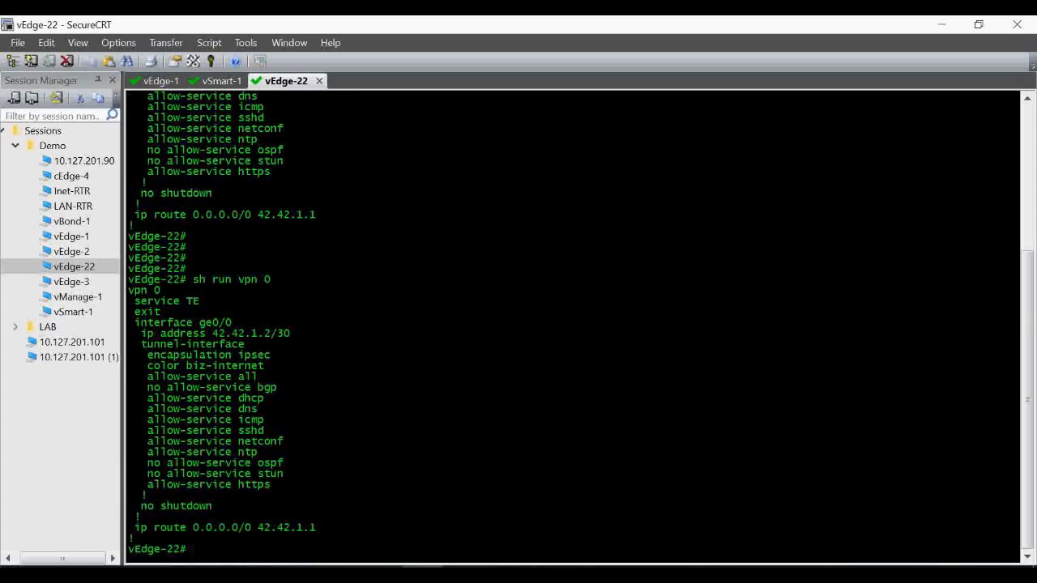
key("Return")
key("Return")
key("Return")
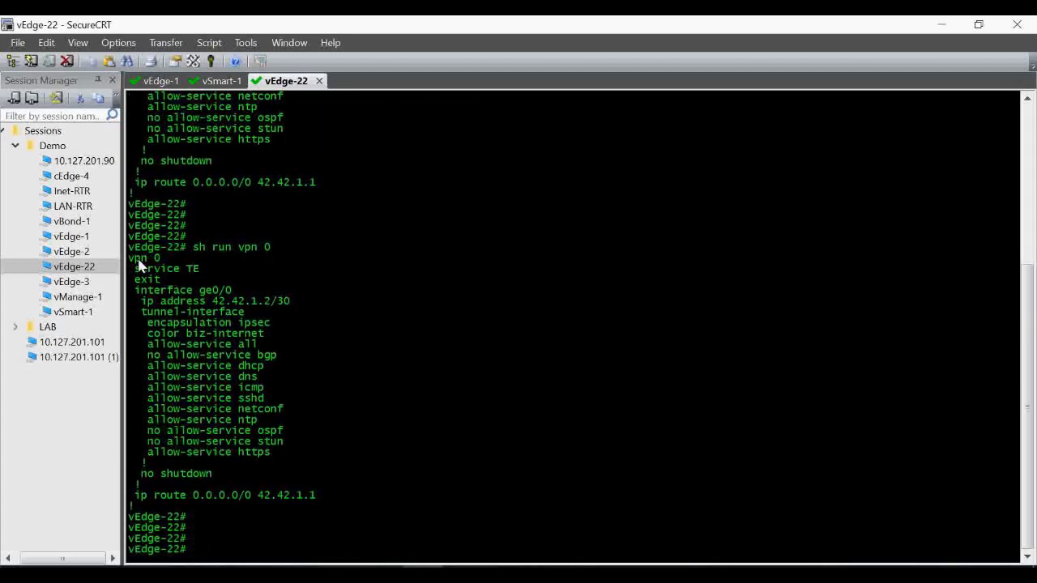
left_click_drag(202, 268, 137, 264)
Step: Read the Spoke Devices prerequisites in the Acrobat Reader PDF and, back in vManage, view the devices attached to the All-vEdges template
key("alt+Tab")
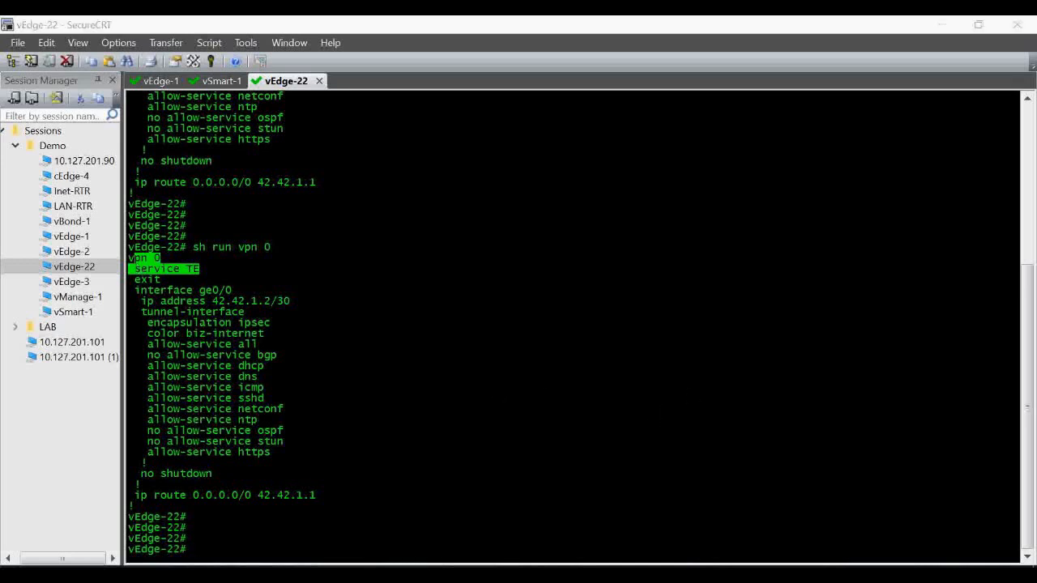
key("alt+Tab")
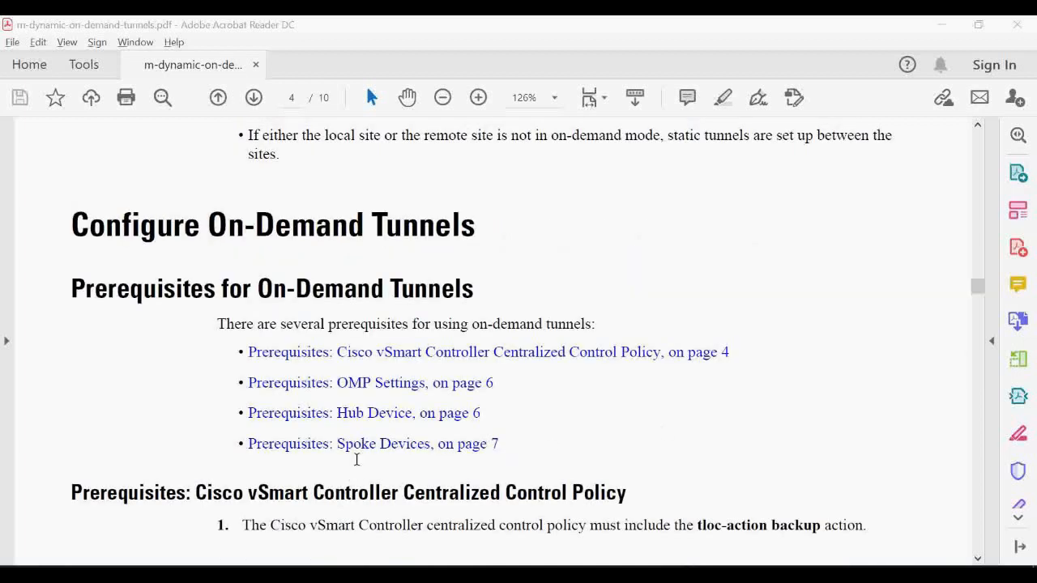
left_click(401, 445)
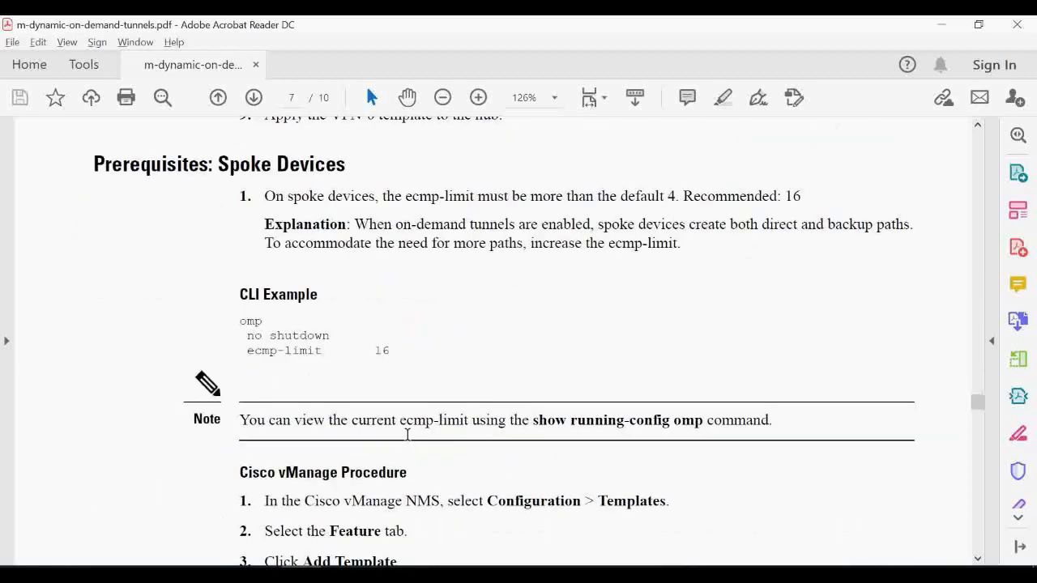
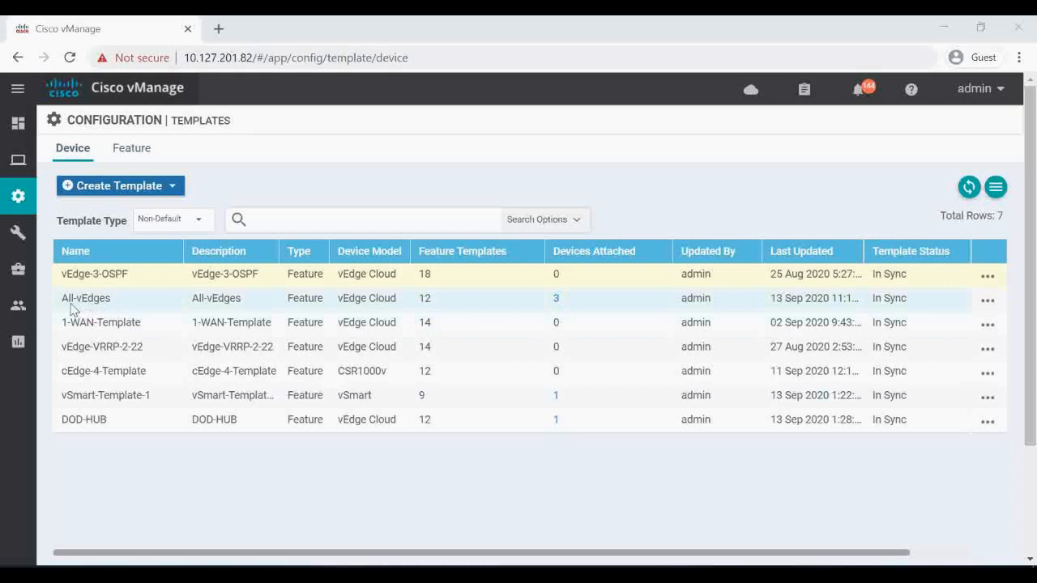
left_click(555, 299)
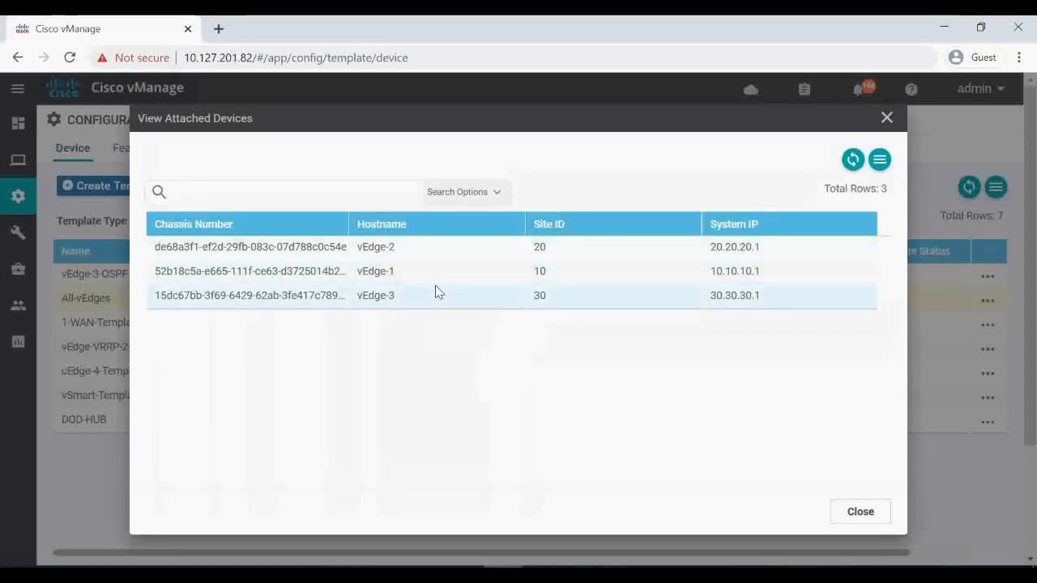
left_click(887, 120)
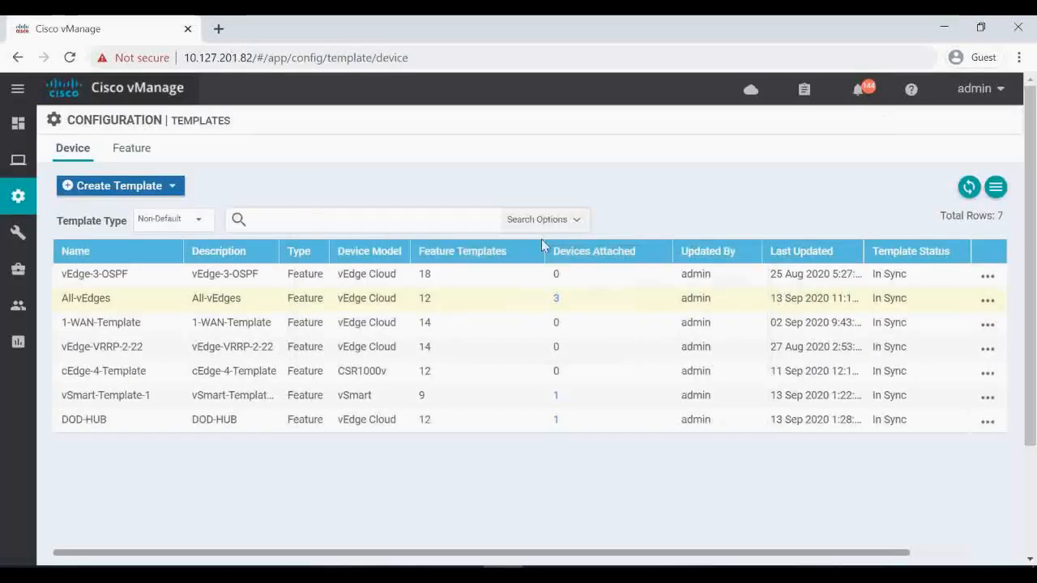
Step: Start a new OMP feature template for the vEdge Cloud device model
left_click(136, 151)
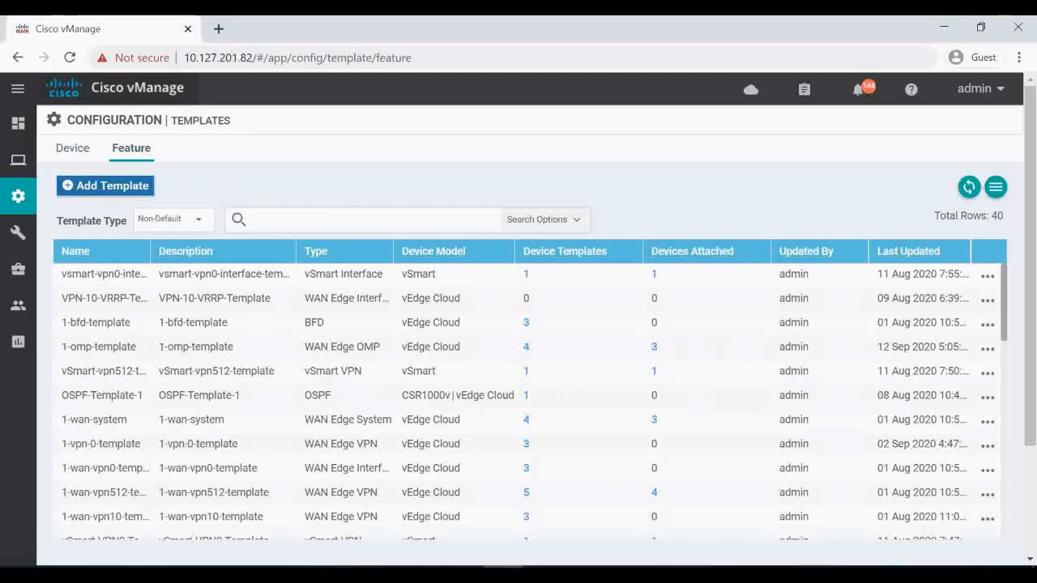
left_click(139, 186)
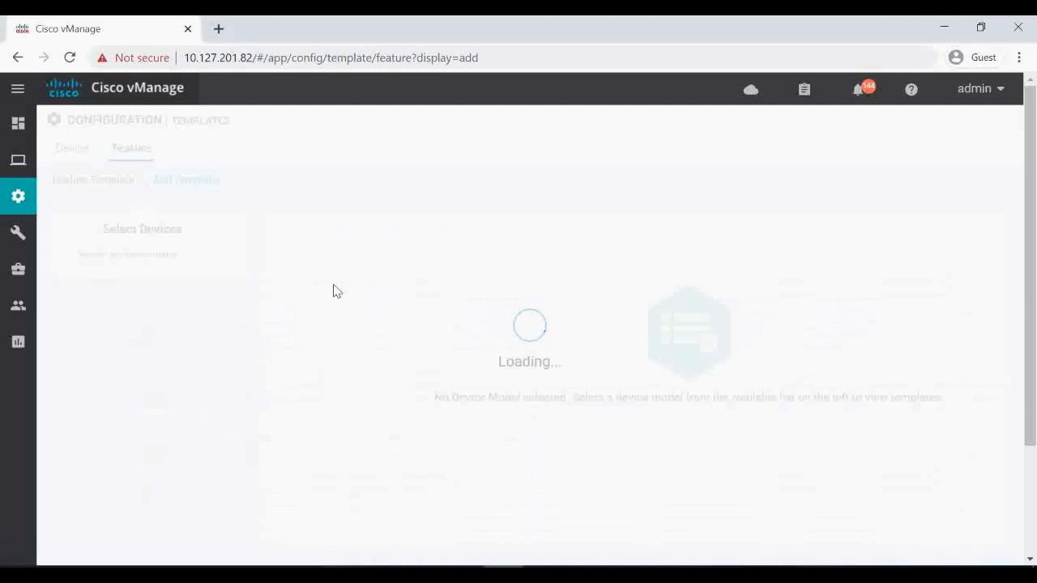
left_click_drag(241, 303, 217, 508)
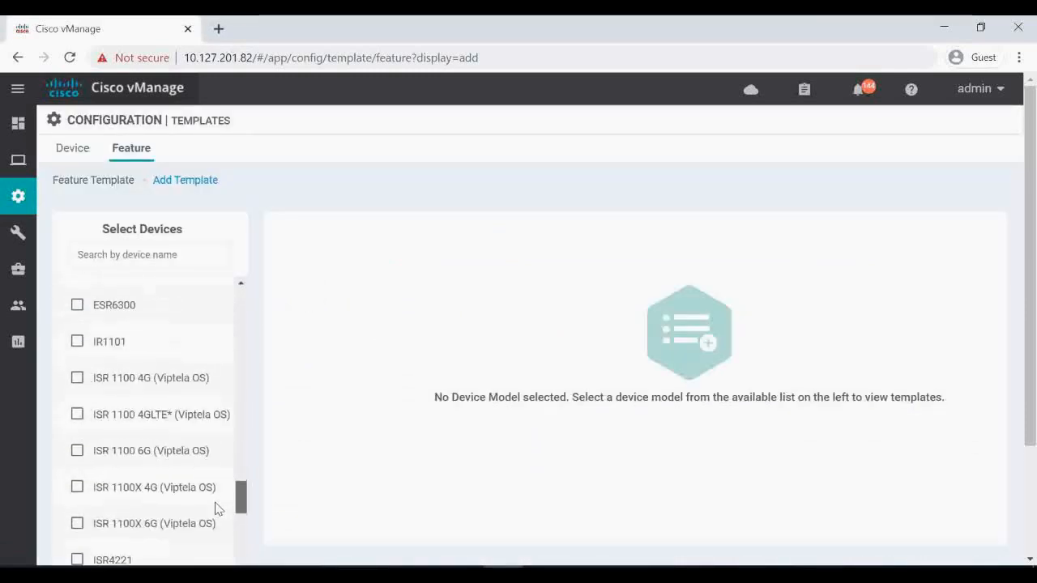
scroll(217, 509, "down", 5)
left_click(118, 506)
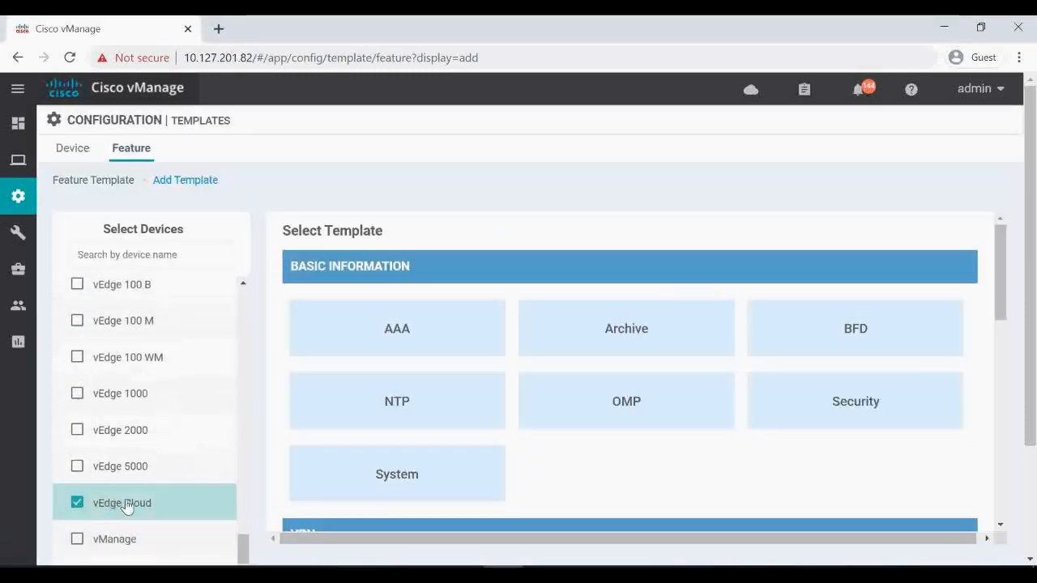
scroll(562, 442, "down", 2)
scroll(565, 442, "up", 1)
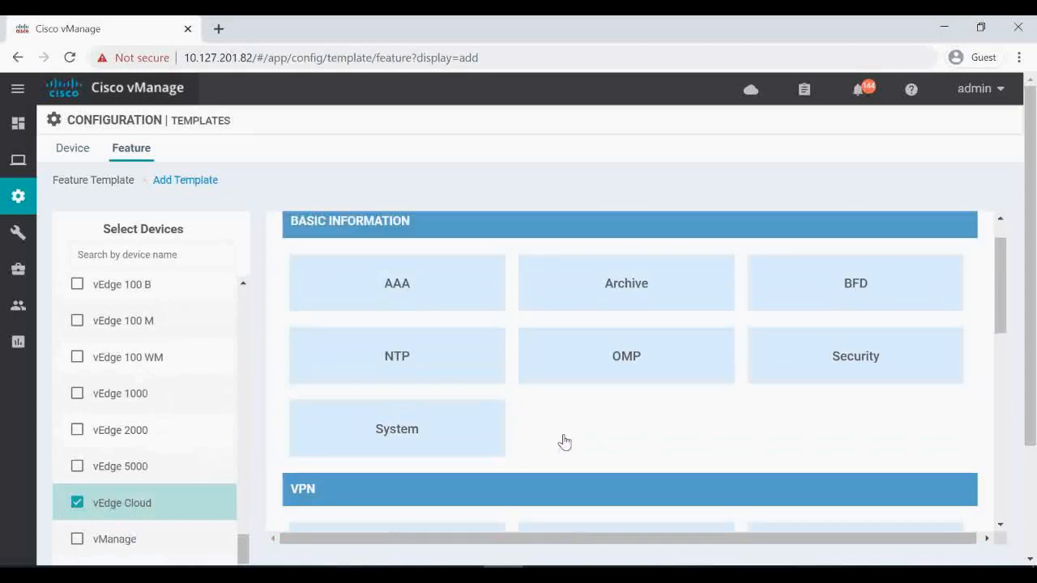
scroll(564, 442, "up", 1)
left_click(629, 413)
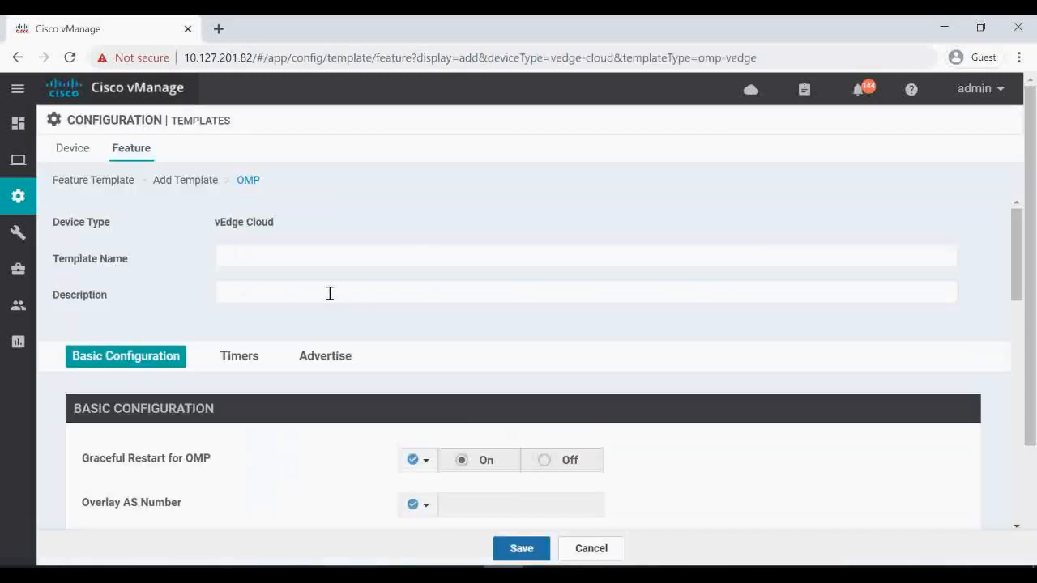
Step: Enter ALL-SPOKE-OMP as both the name and the description of the new OMP template
left_click(284, 254)
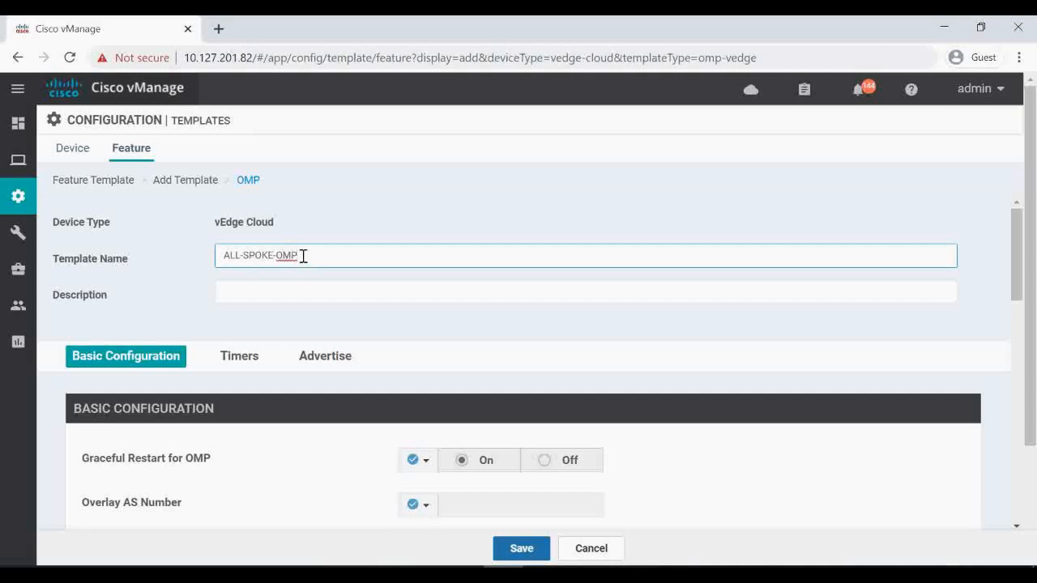
left_click_drag(303, 256, 119, 256)
key("ctrl+c")
left_click(243, 297)
key("ctrl+v")
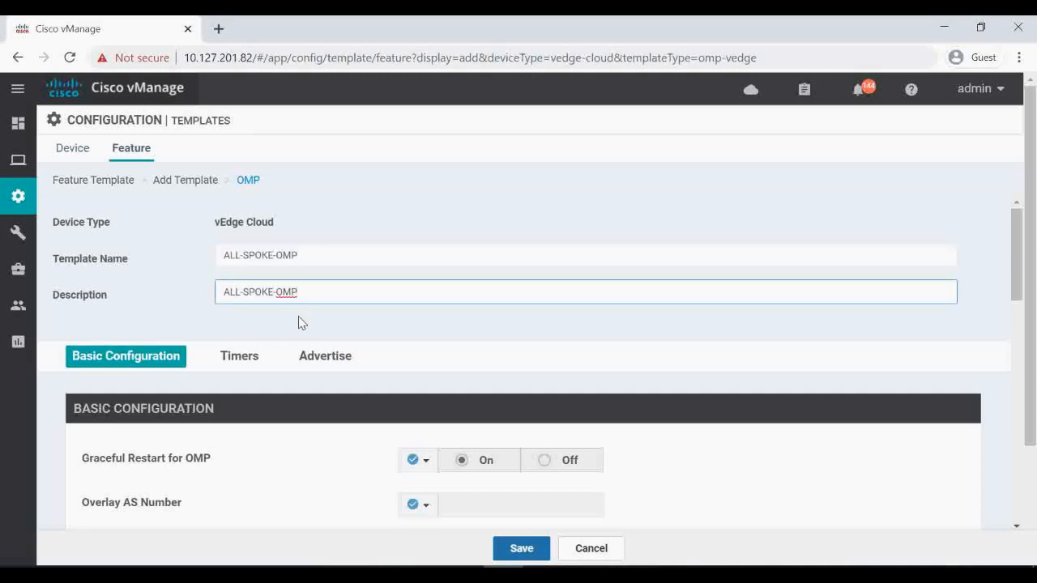
Step: Set the OMP template's ECMP Limit to a global value of 16
scroll(298, 320, "down", 3)
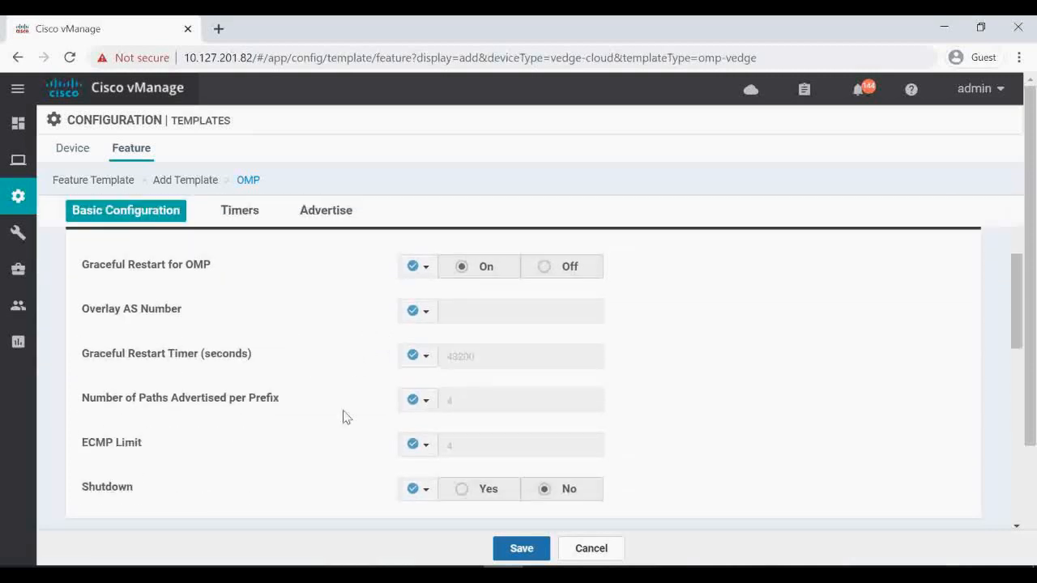
left_click(427, 450)
left_click(440, 469)
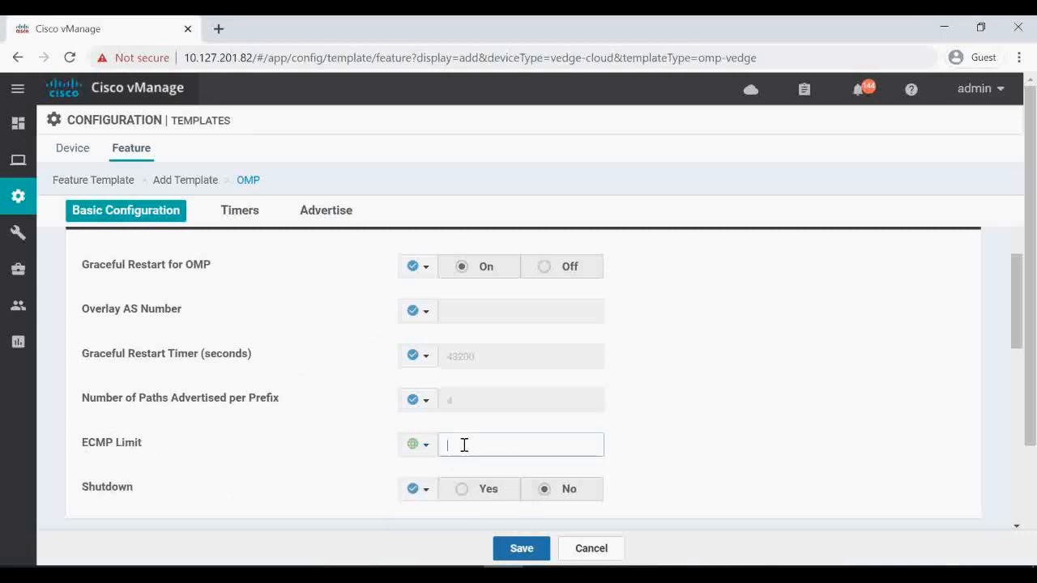
left_click(463, 444)
type("16")
left_click(750, 427)
Step: Turn on IPv4 advertisement of OSPF External and BGP routes, recheck the ECMP Limit, and save the OMP template
scroll(705, 405, "down", 2)
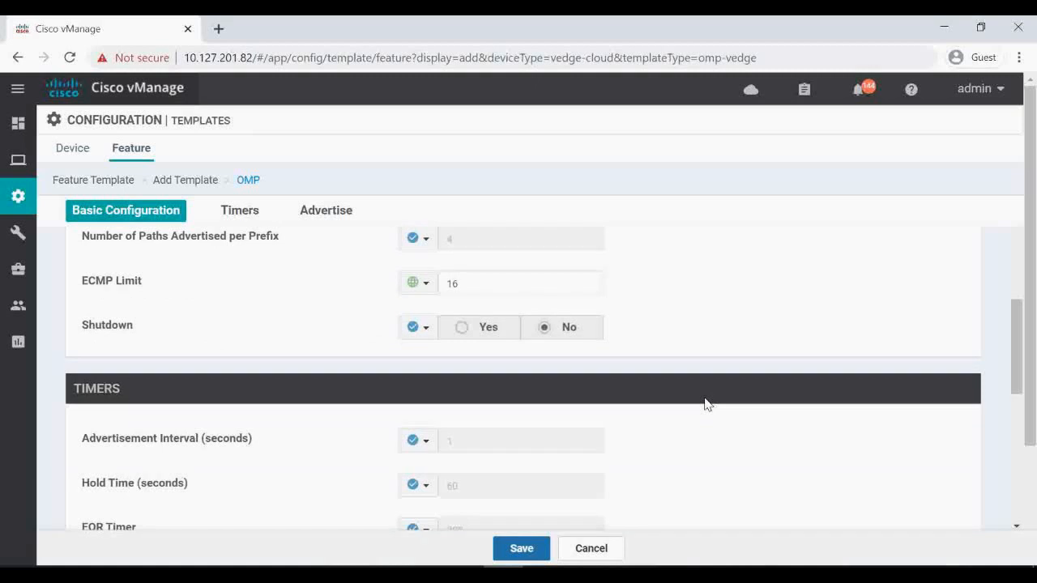
scroll(704, 404, "down", 3)
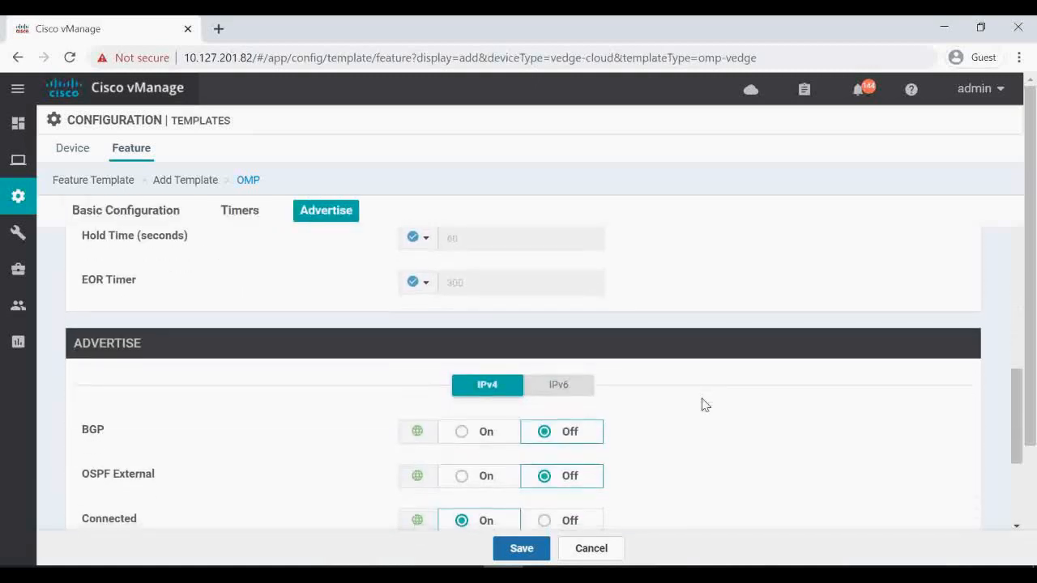
scroll(704, 405, "down", 2)
scroll(692, 407, "up", 1)
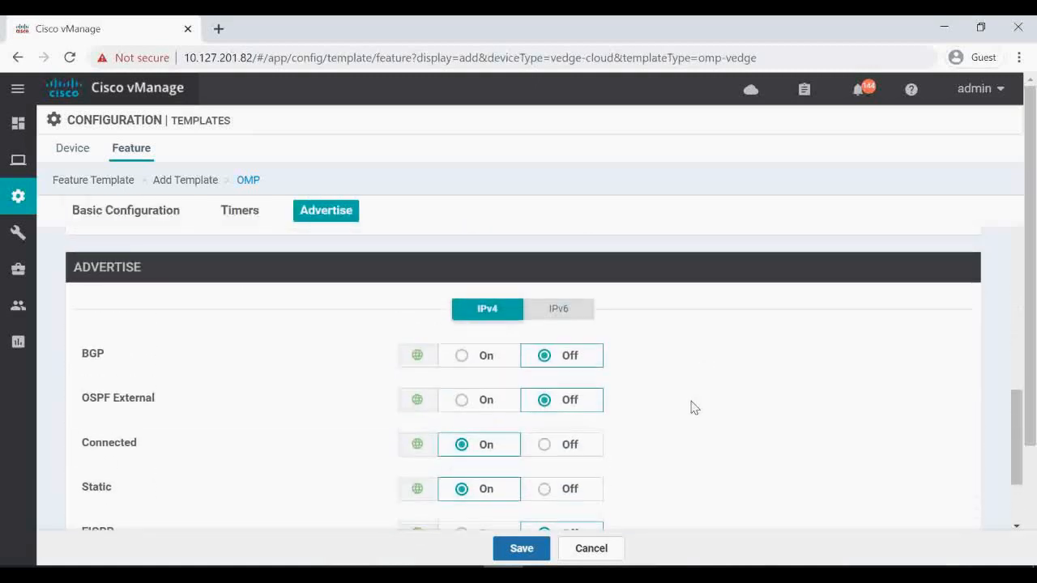
left_click(460, 402)
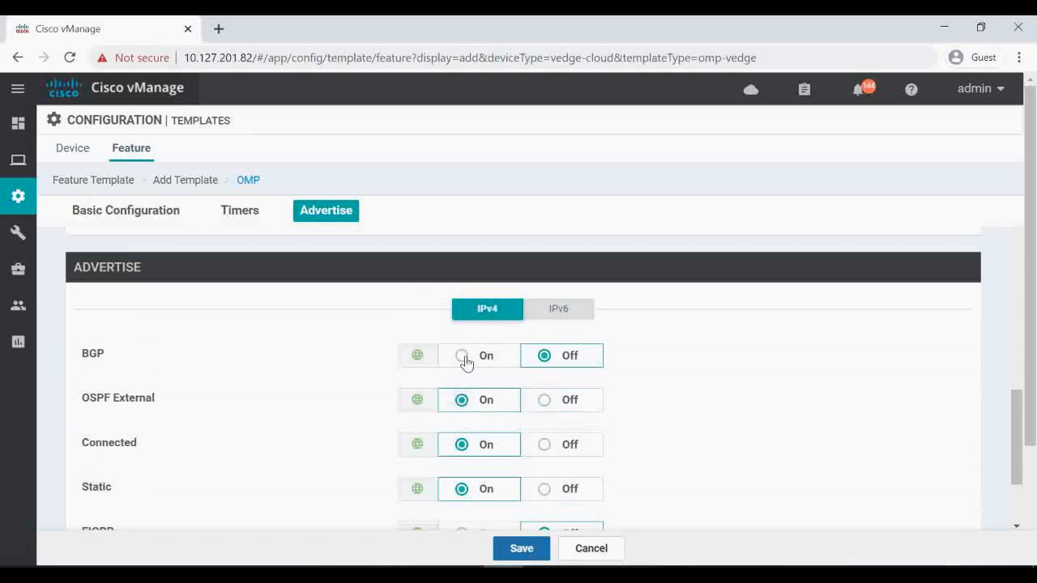
left_click(463, 357)
scroll(724, 423, "down", 2)
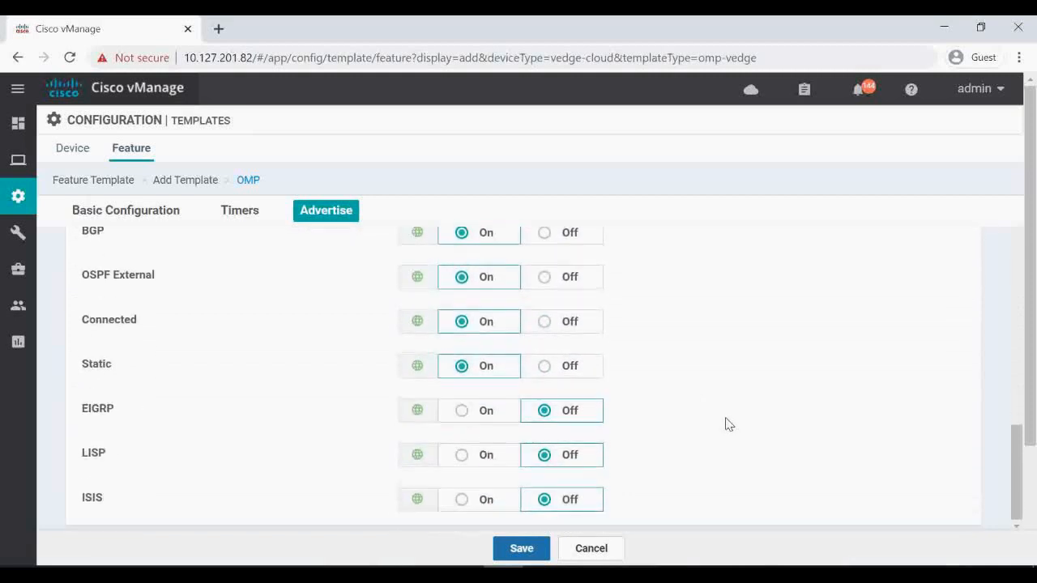
scroll(724, 424, "up", 10)
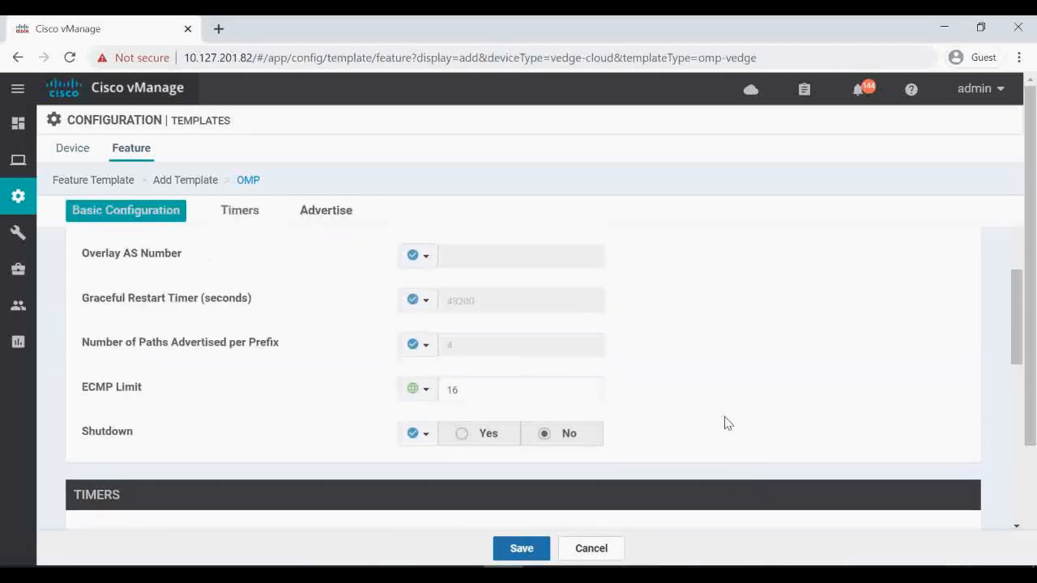
left_click(475, 404)
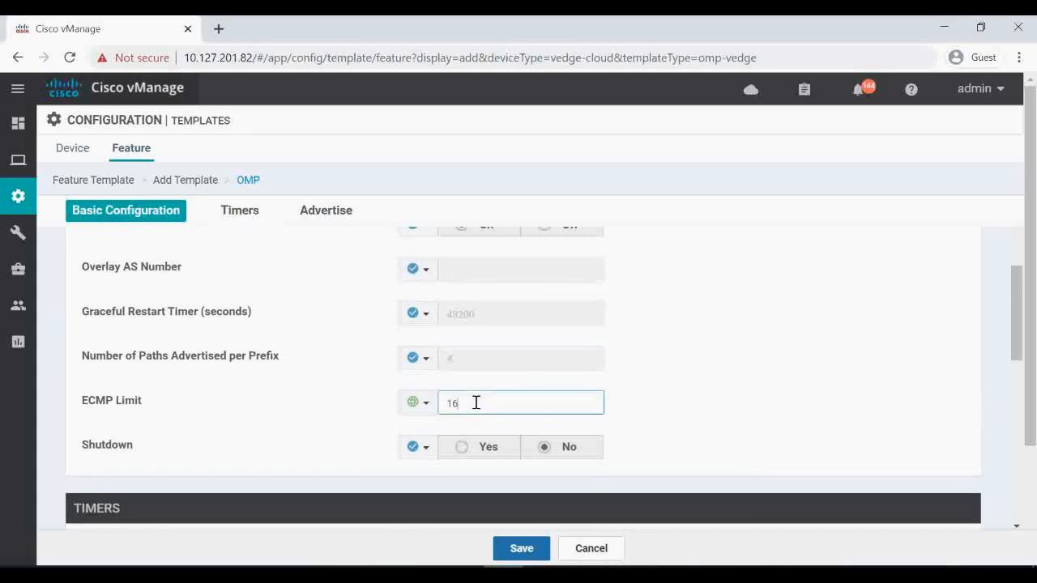
left_click(522, 550)
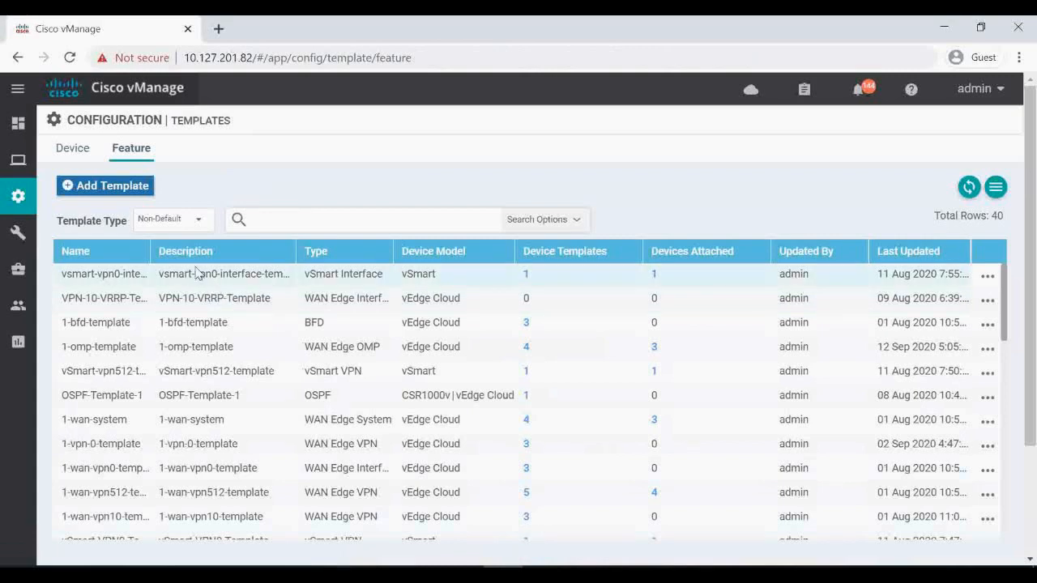
Step: Edit the All-vEdges device template and select ALL-SPOKE-OMP as its OMP template
left_click(73, 153)
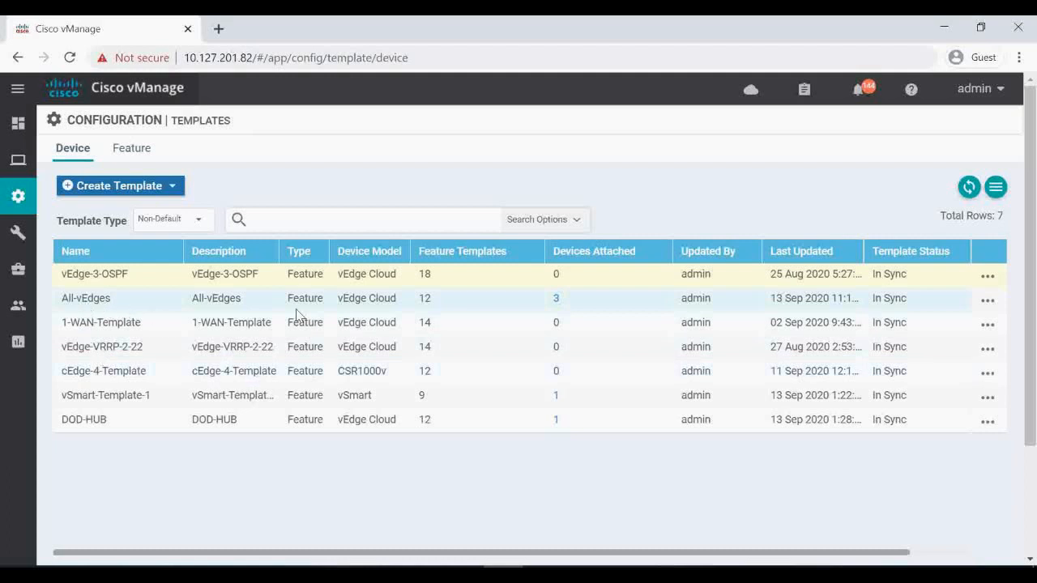
left_click(987, 300)
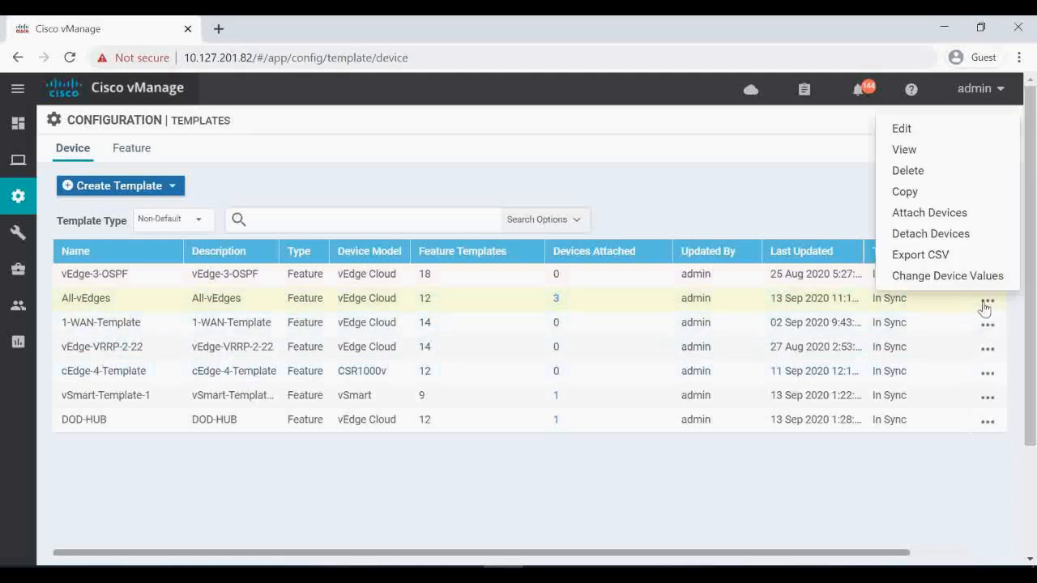
left_click(924, 132)
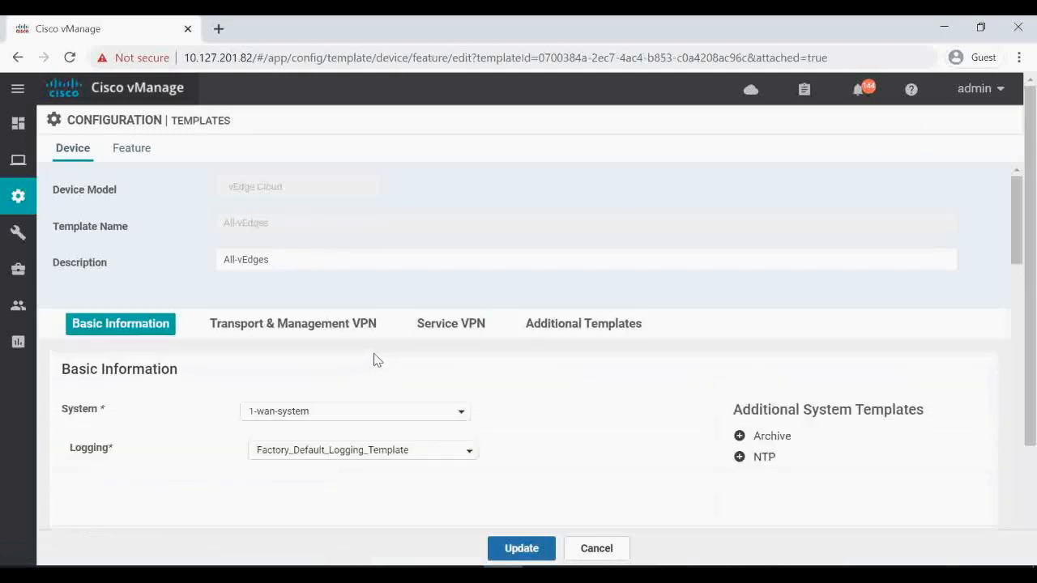
scroll(373, 359, "down", 3)
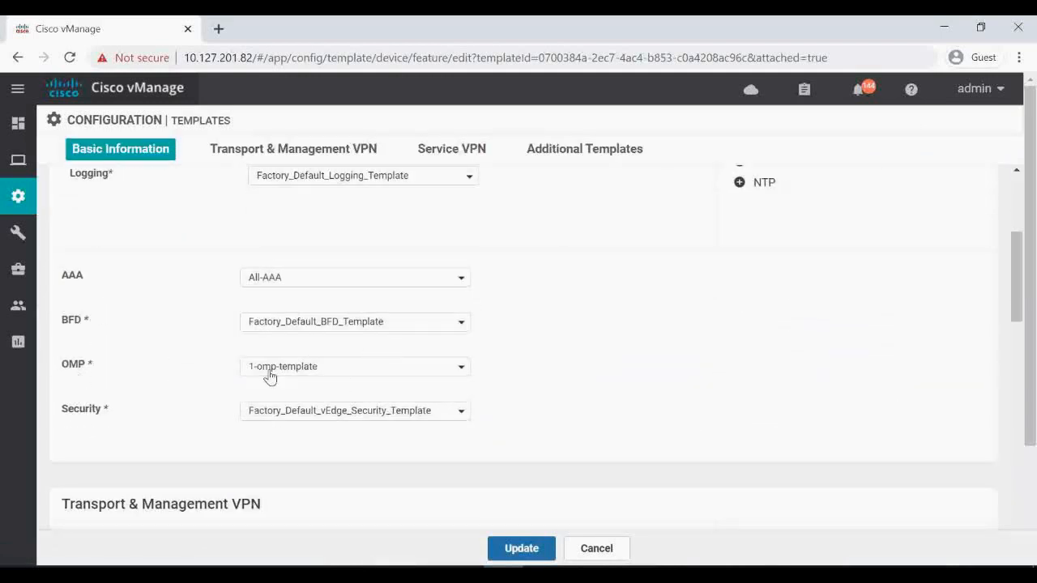
left_click(319, 371)
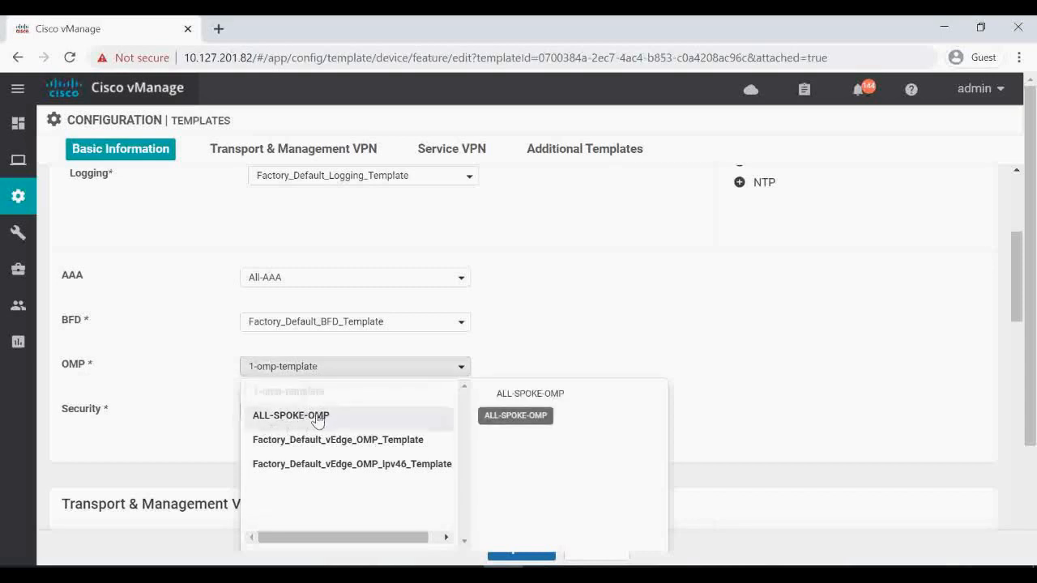
left_click(318, 417)
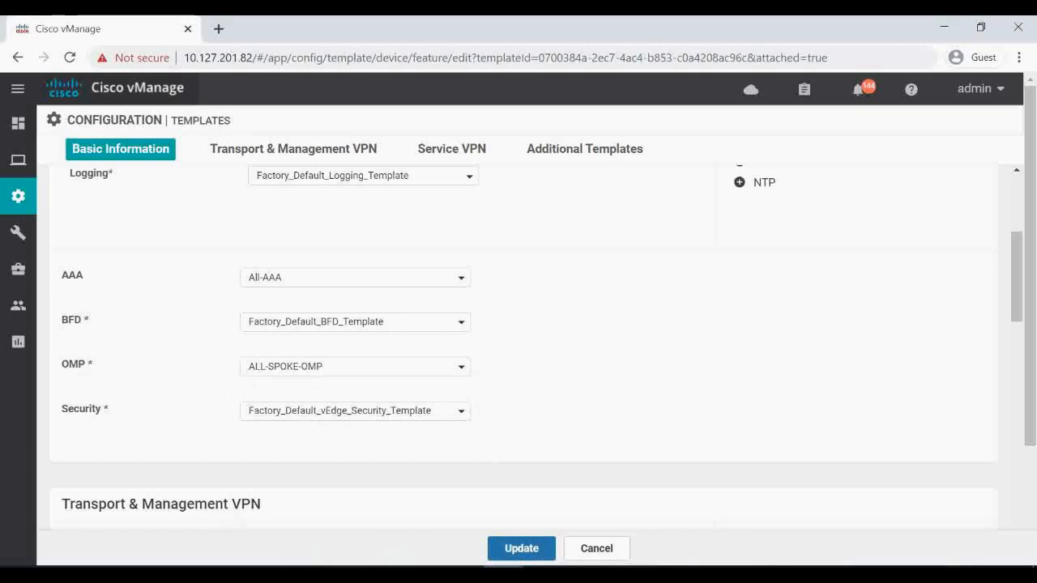
Step: Switch to the Acrobat Reader PDF and read the procedure for configuring on-demand tunnels using Cisco vManage
key("alt+Tab")
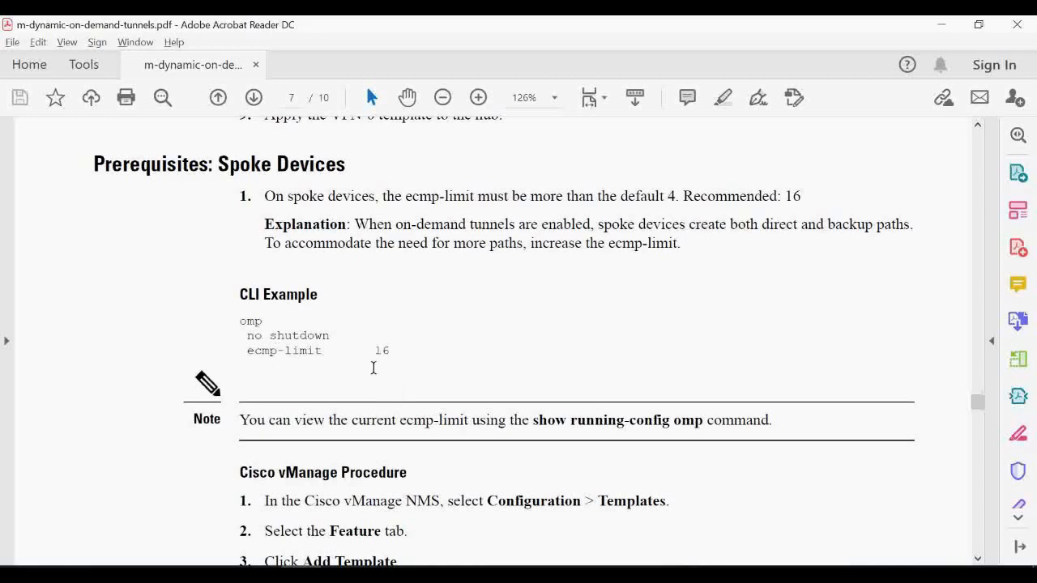
scroll(435, 400, "down", 10)
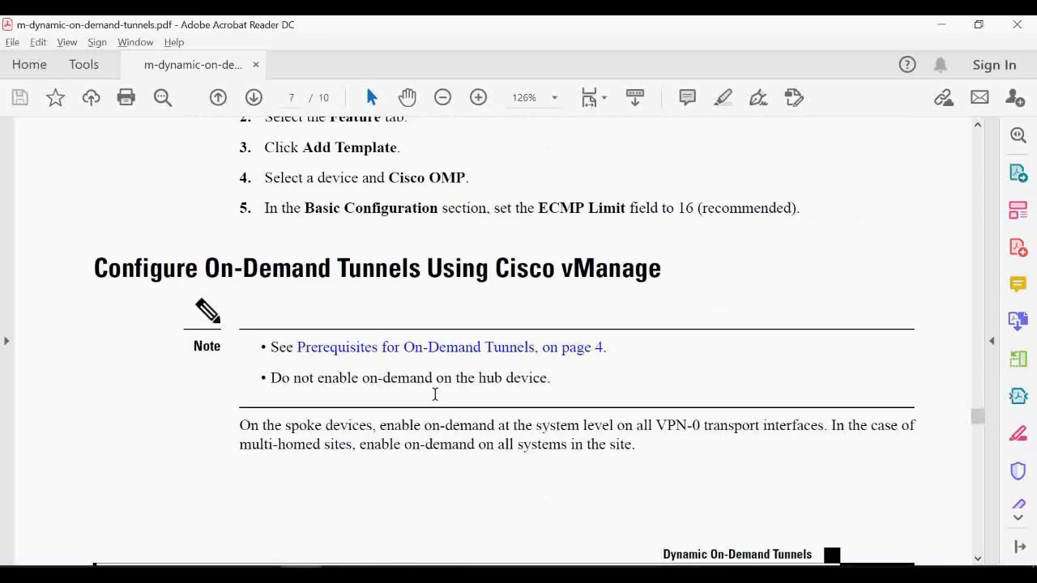
scroll(436, 400, "down", 10)
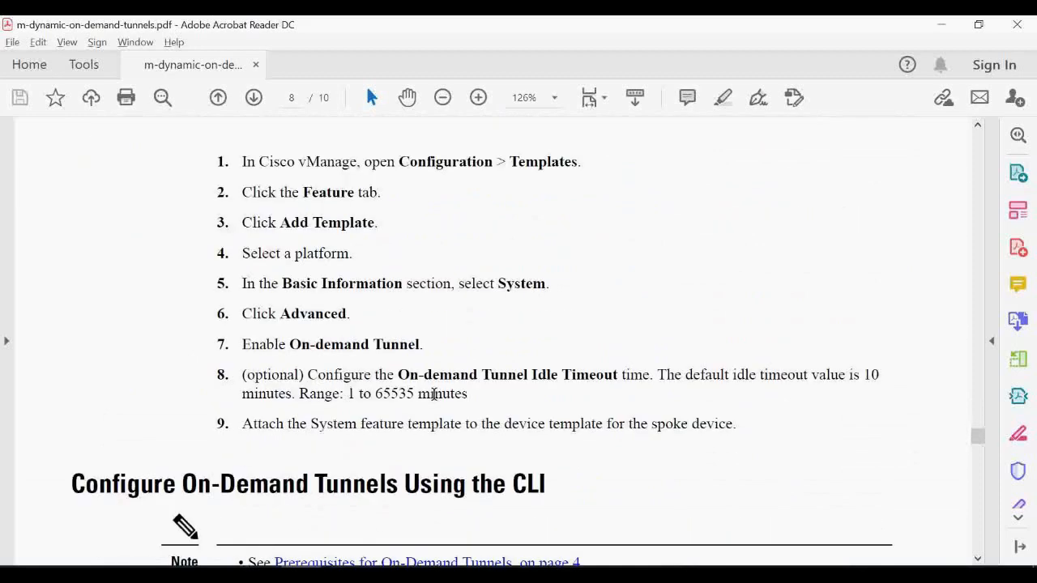
scroll(435, 400, "down", 3)
scroll(434, 400, "down", 1)
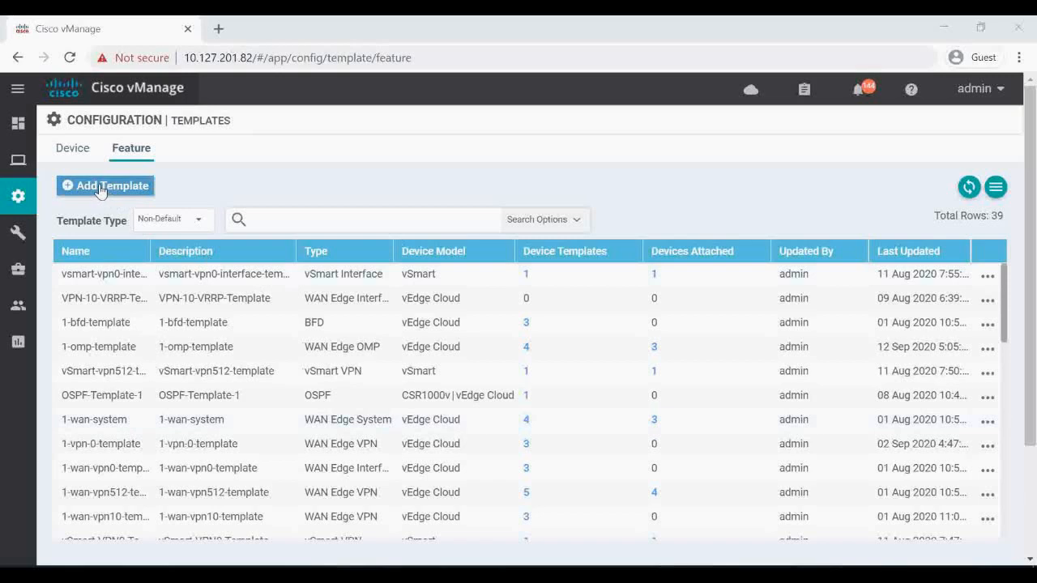
Step: In vManage, start a new System feature template for the vEdge Cloud device model
left_click(100, 188)
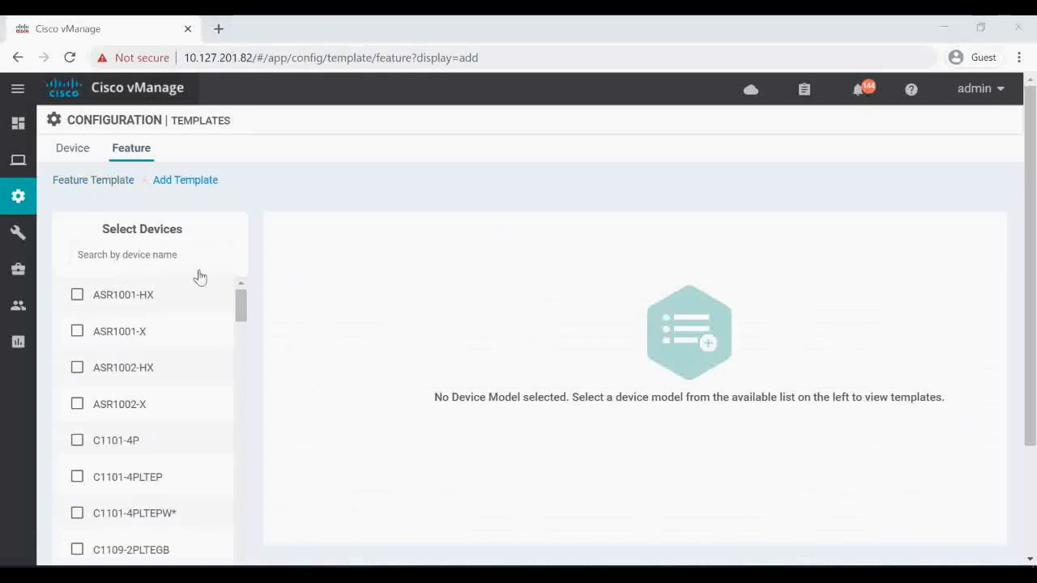
left_click(164, 257)
type("vedge")
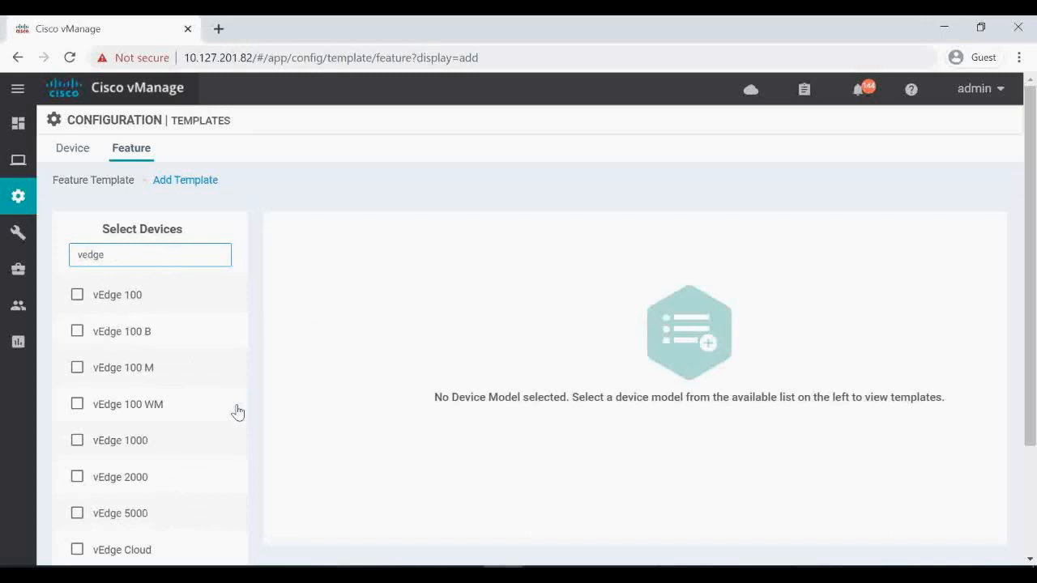
scroll(158, 439, "down", 2)
left_click(129, 403)
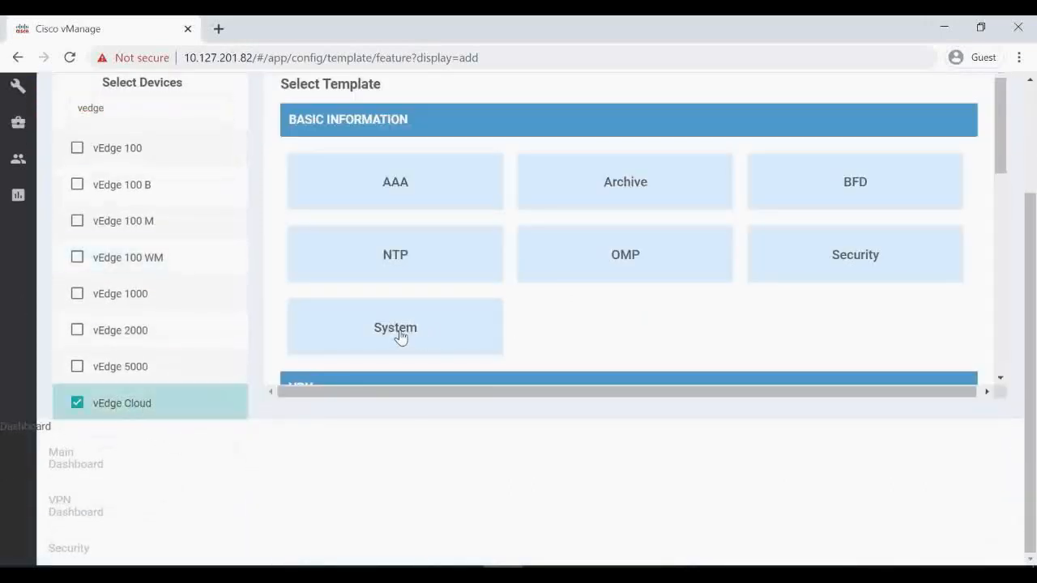
left_click(396, 329)
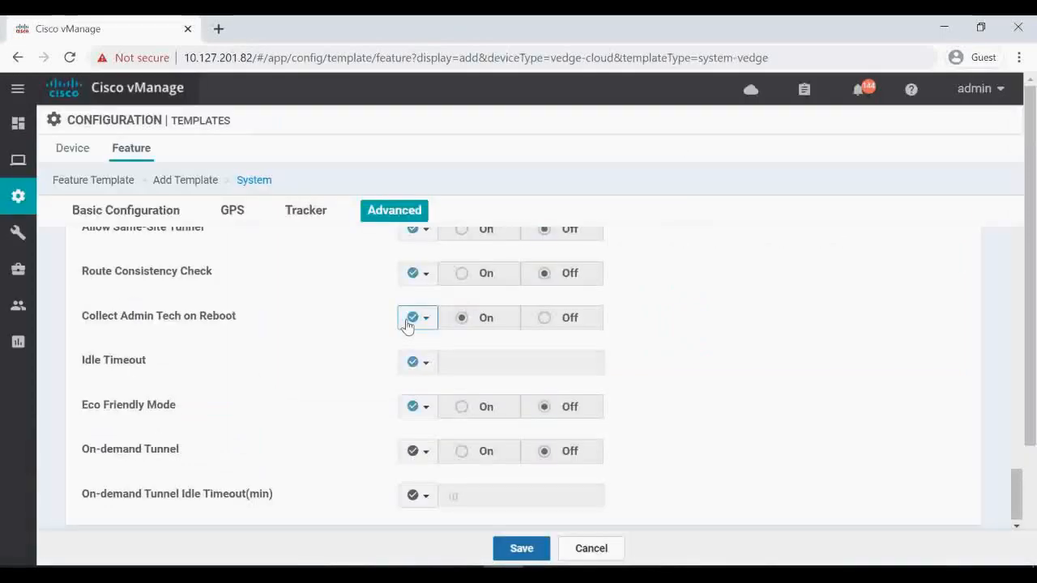
Step: Enter All-Spoke-System-template-DOD as both the name and the description of the System template
left_click(307, 258)
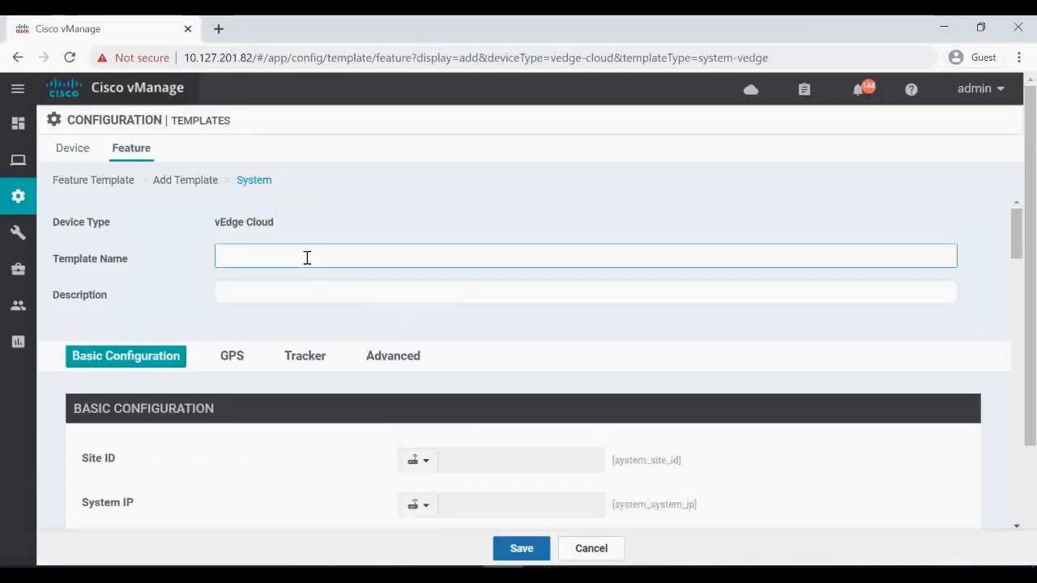
type("All-Spoke-Sytem-template-DOD")
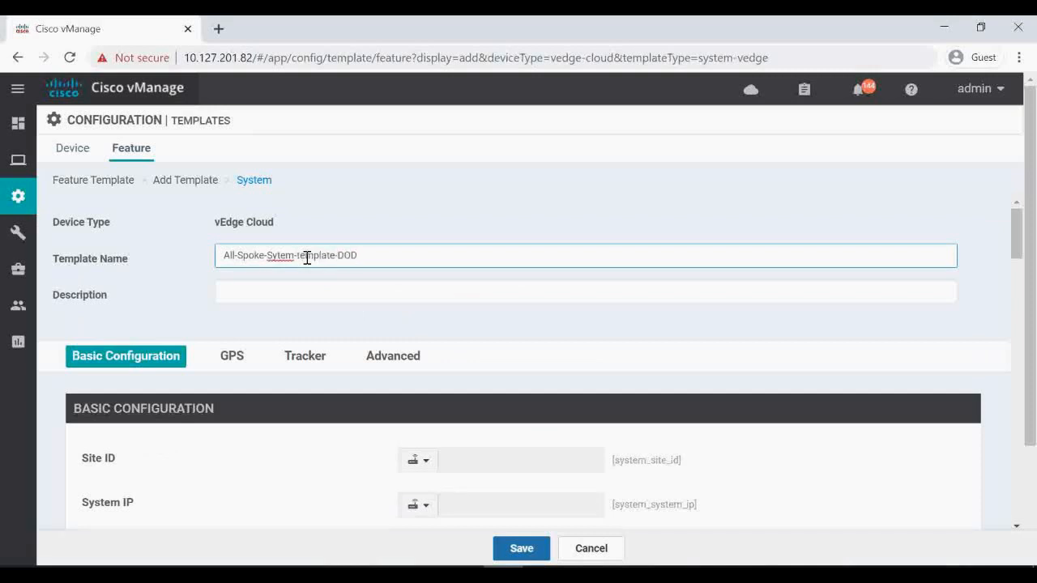
double_click(278, 256)
type("System")
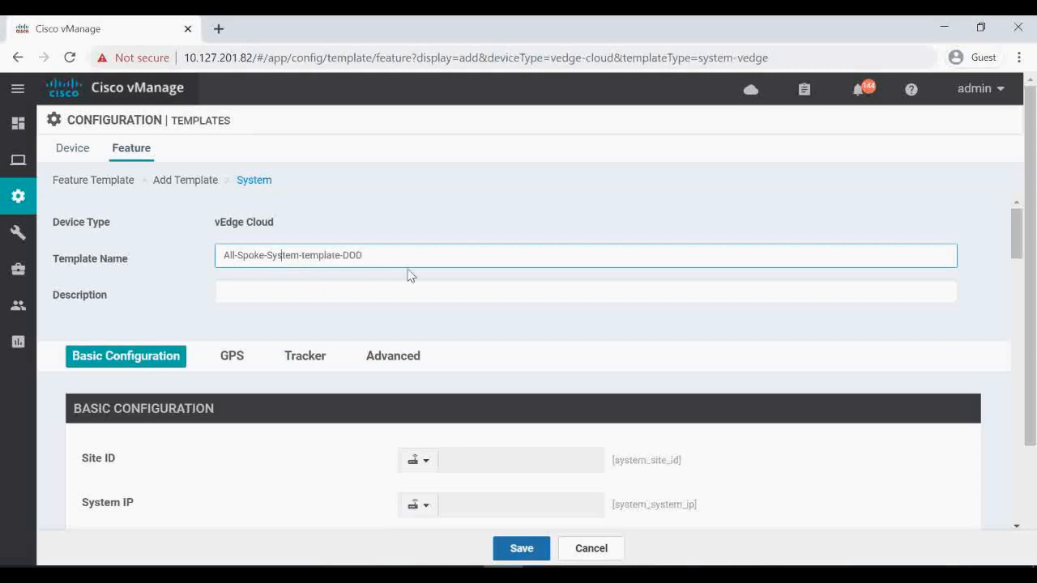
left_click_drag(380, 254, 123, 229)
key("ctrl+c")
left_click(289, 295)
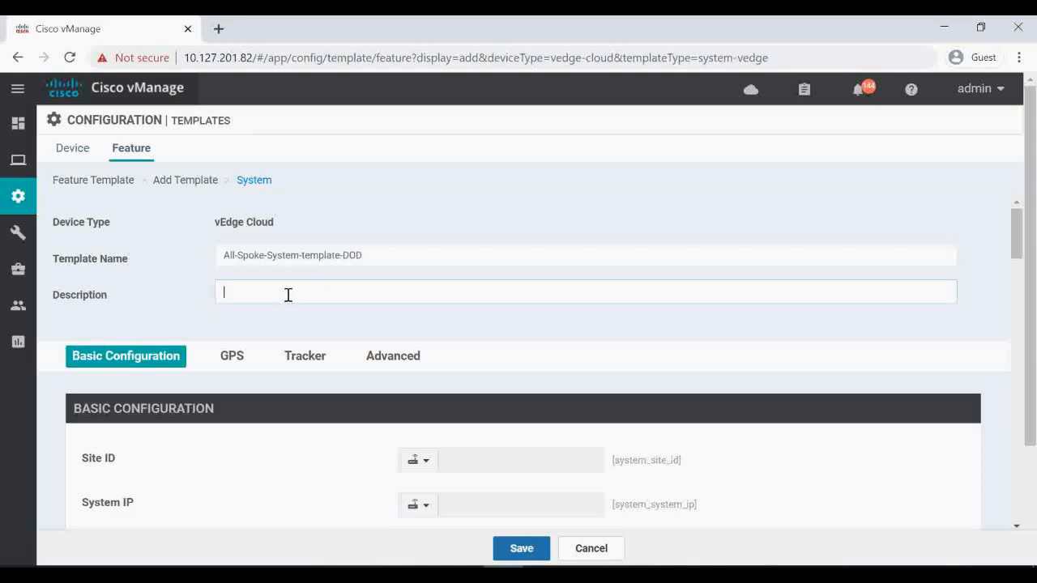
key("ctrl+v")
Step: Set the Console Baud Rate in the System template's basic configuration to 115200 bps
scroll(323, 401, "down", 2)
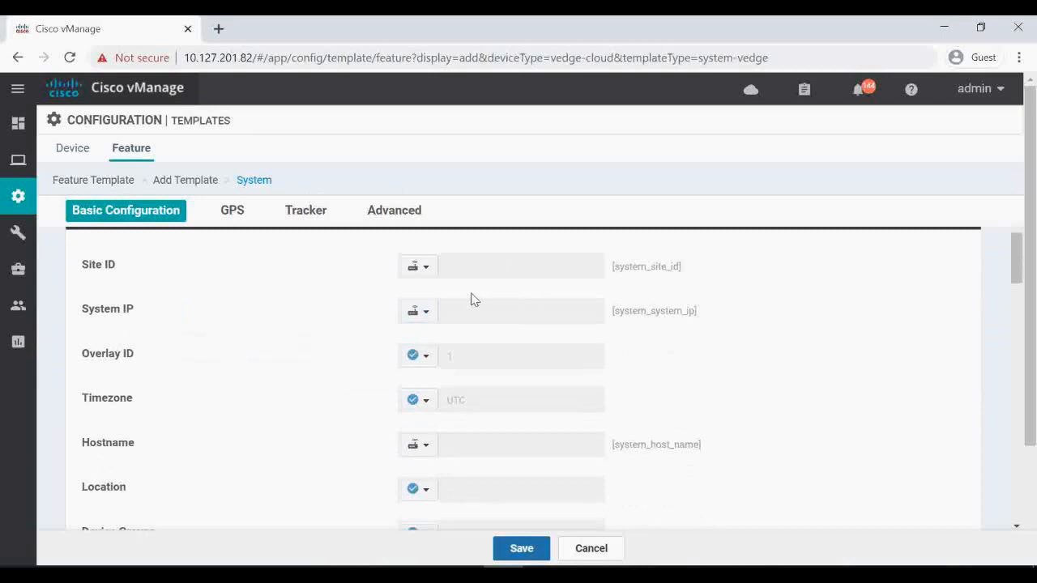
scroll(366, 321, "down", 1)
scroll(347, 374, "down", 1)
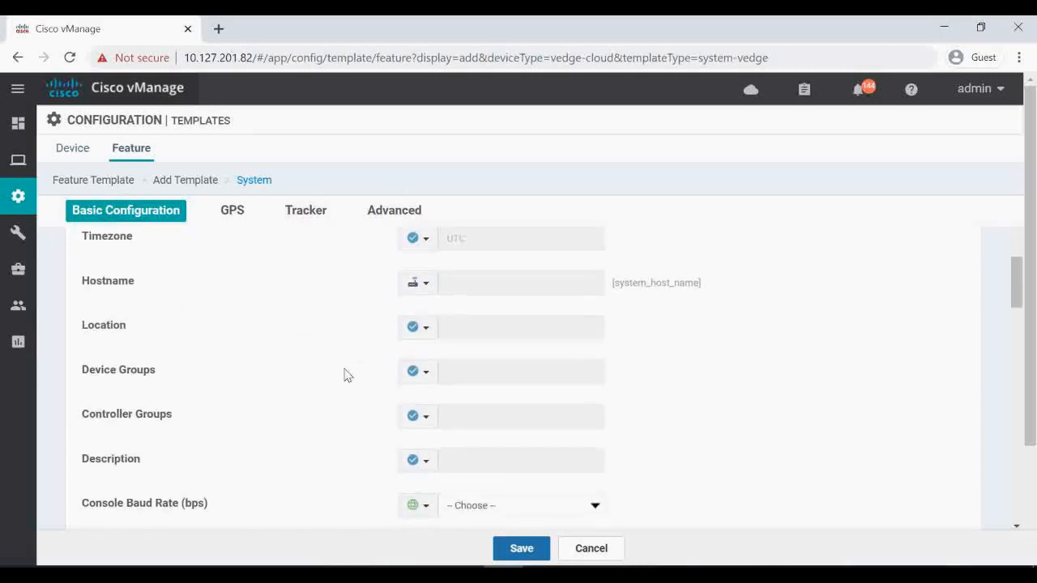
scroll(348, 374, "down", 1)
left_click(515, 426)
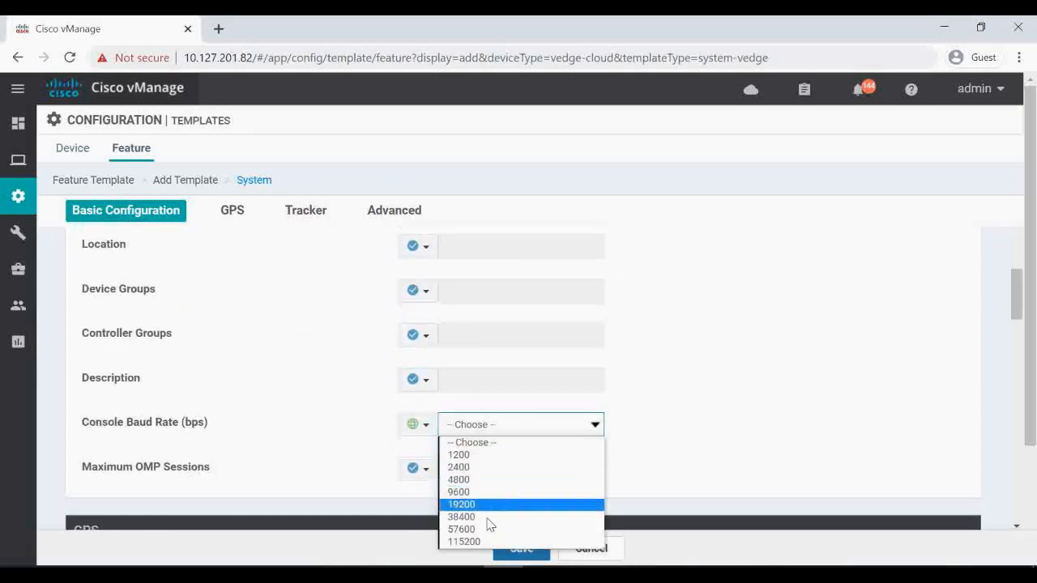
left_click(470, 544)
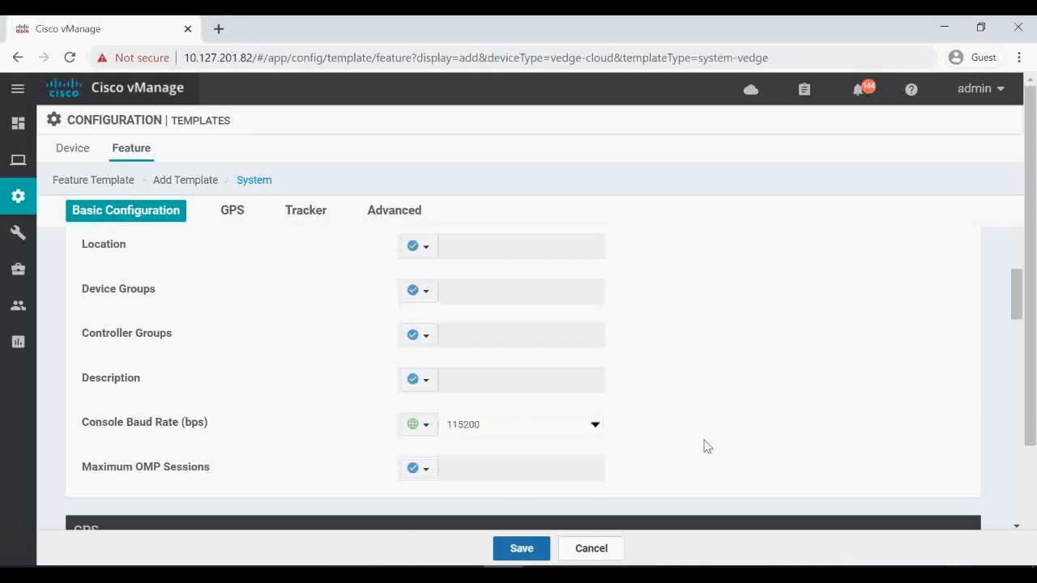
scroll(703, 445, "down", 5)
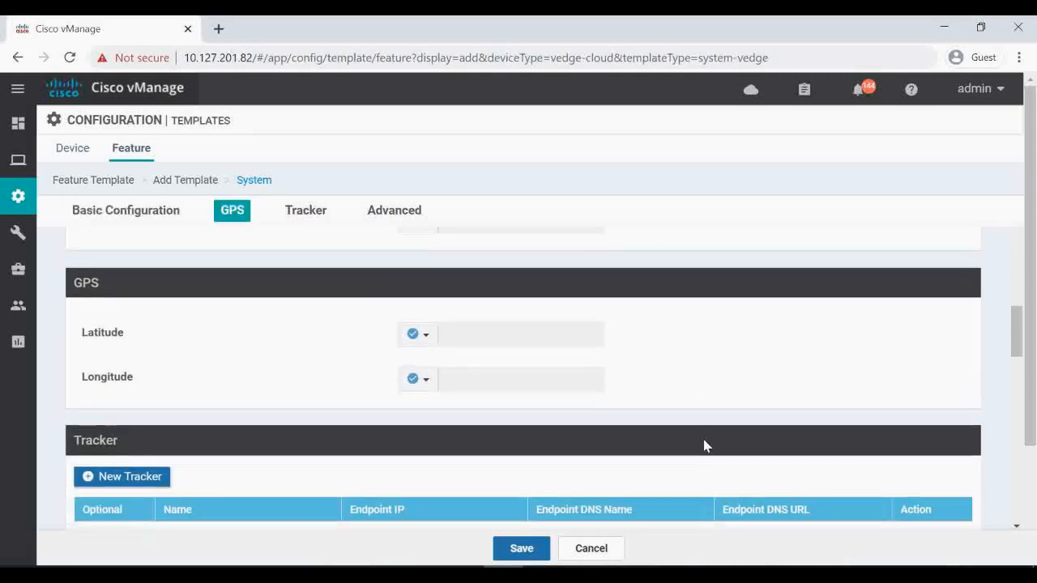
Step: Turn On-demand Tunnel on as a global value in the System template's advanced settings
scroll(704, 445, "down", 3)
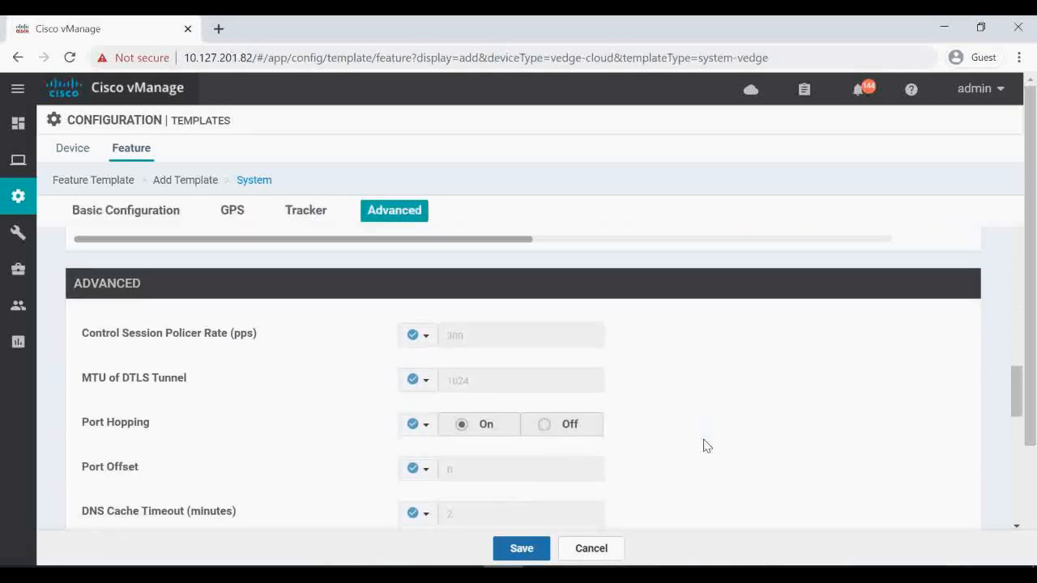
scroll(267, 411, "down", 5)
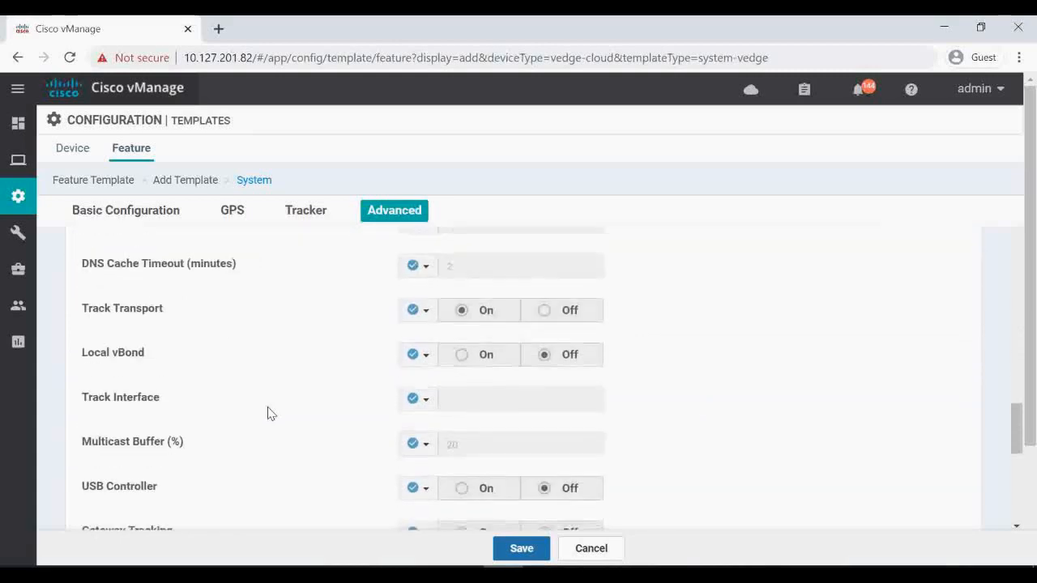
scroll(267, 411, "down", 4)
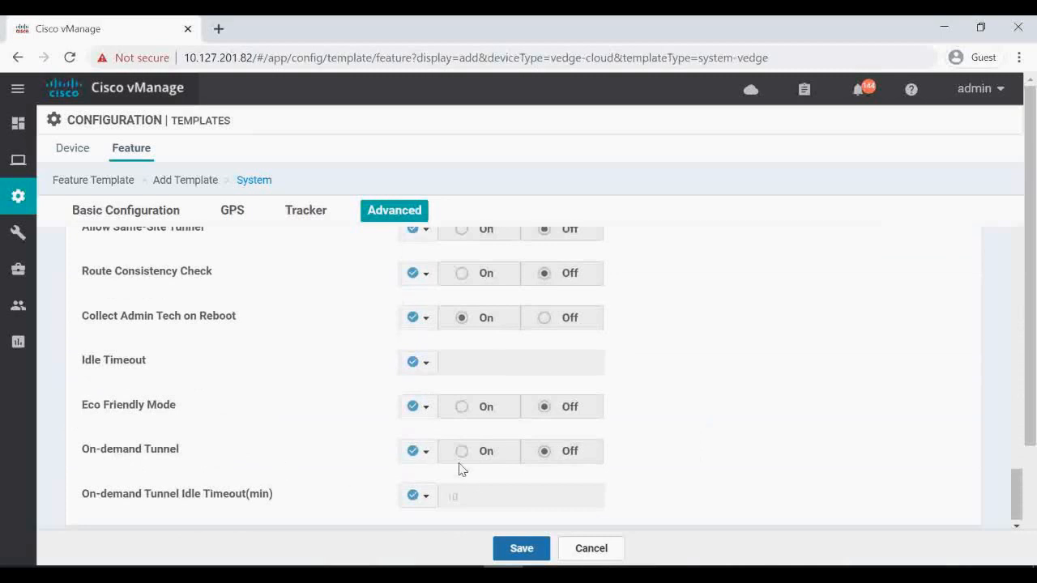
left_click(426, 459)
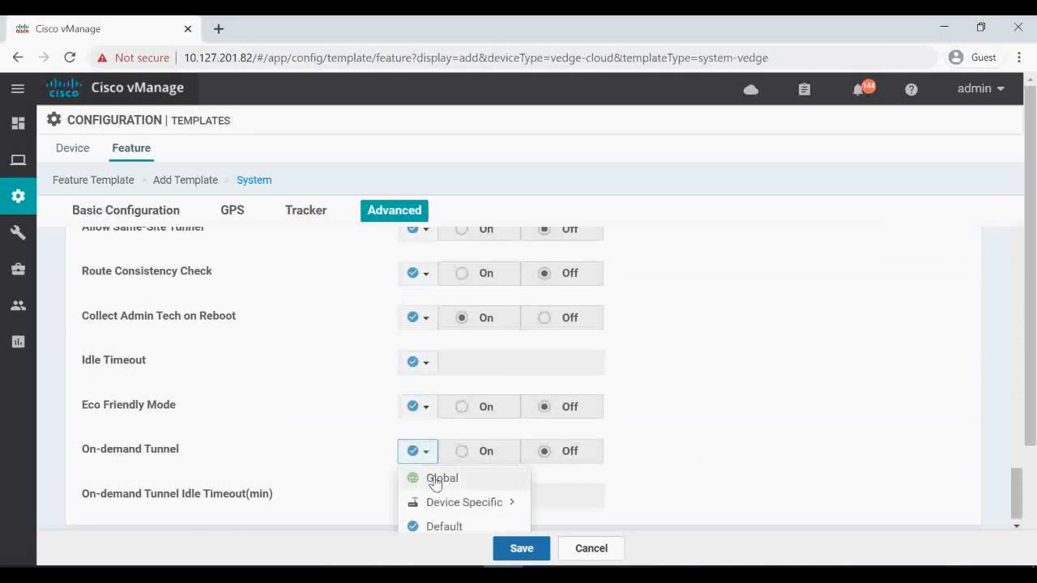
left_click(432, 477)
left_click(461, 453)
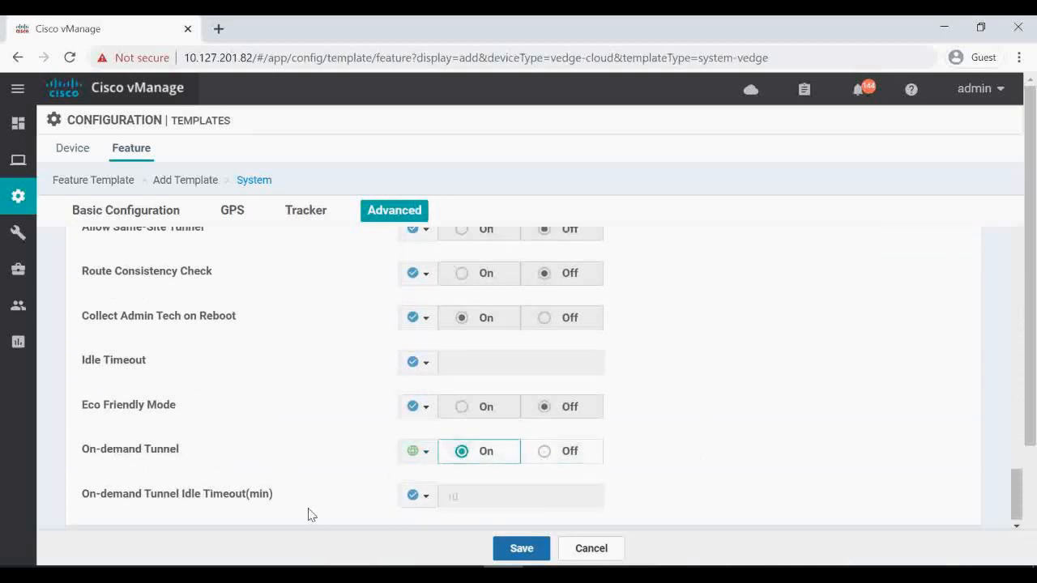
Step: Set the On-demand Tunnel Idle Timeout to a global value of 5 minutes and save the System template
left_click(426, 496)
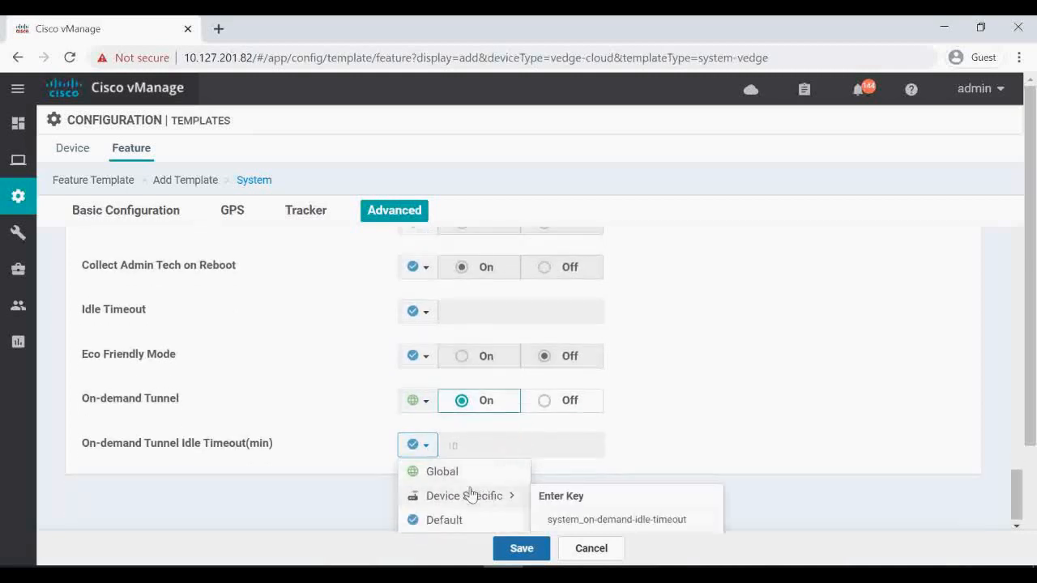
left_click(450, 478)
left_click(462, 493)
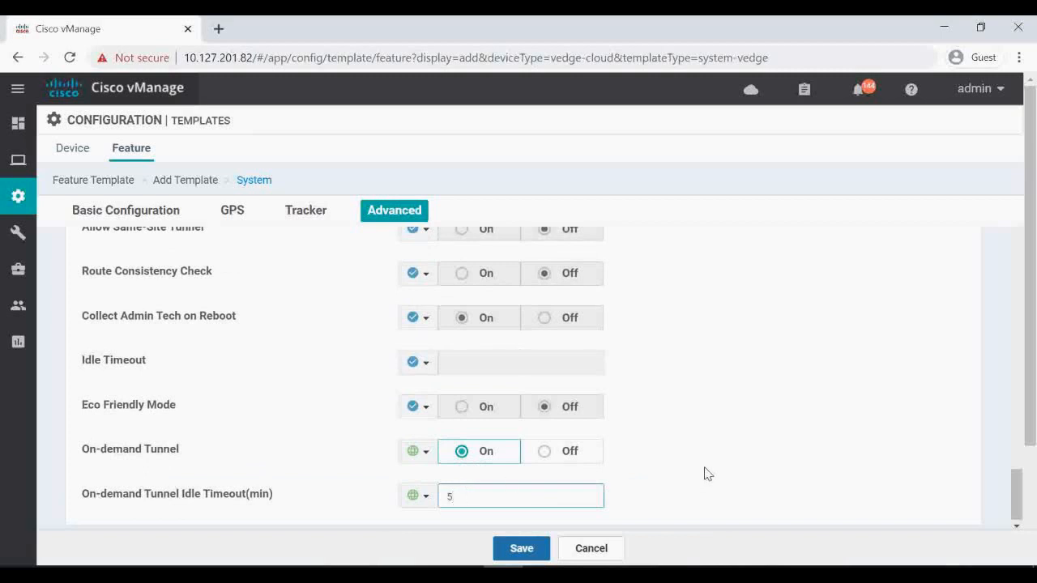
scroll(704, 474, "down", 2)
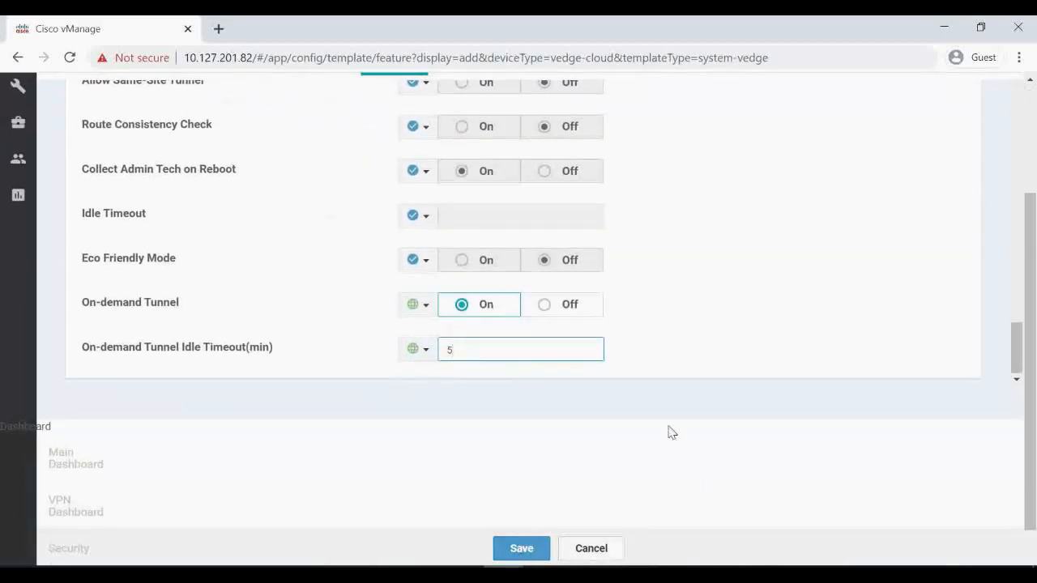
scroll(671, 432, "up", 2)
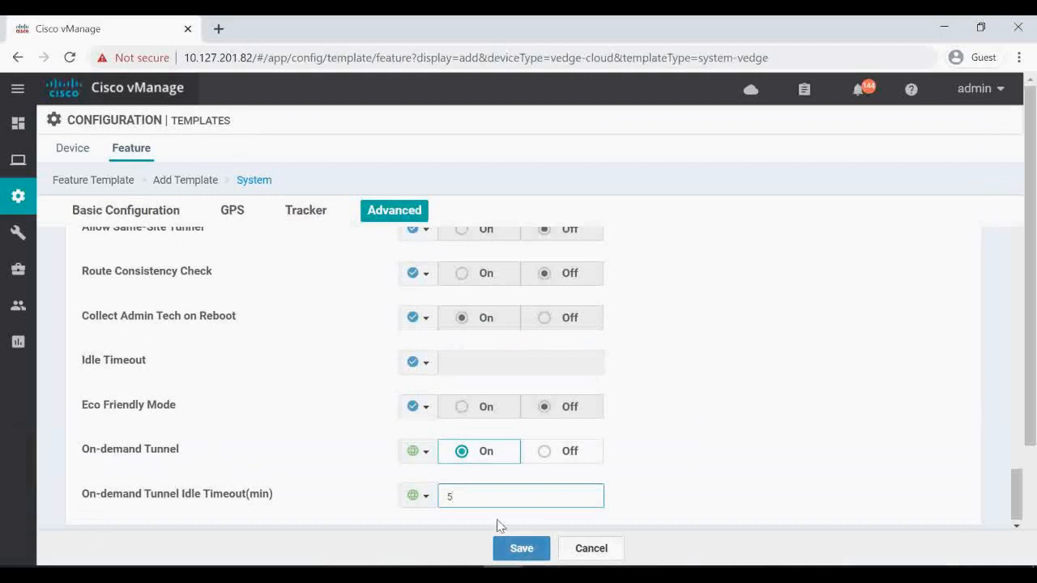
left_click(526, 550)
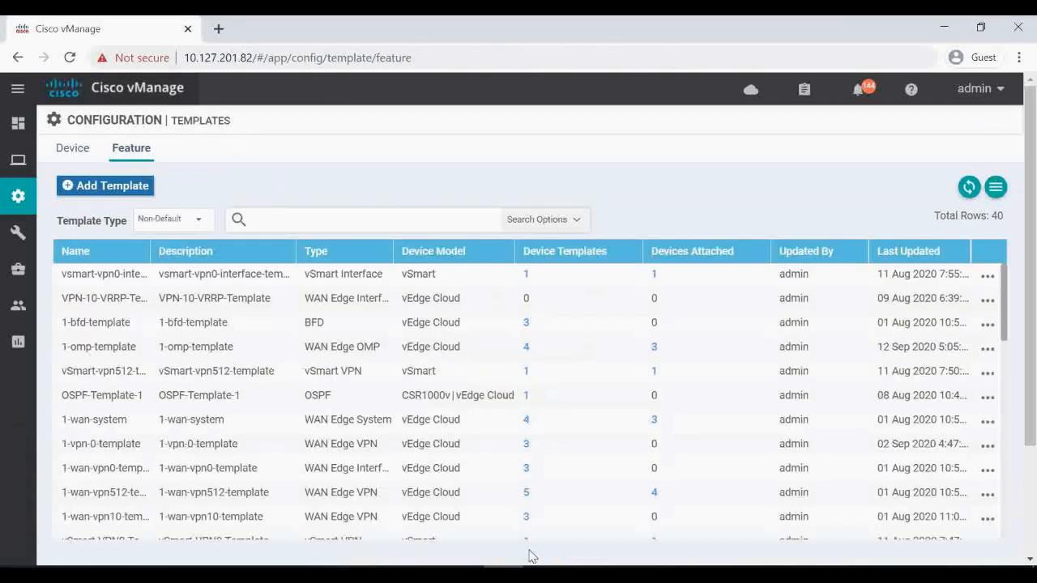
Step: Edit the All-vEdges device template and assign All-Spoke-System-template-DOD as its System template
left_click(72, 151)
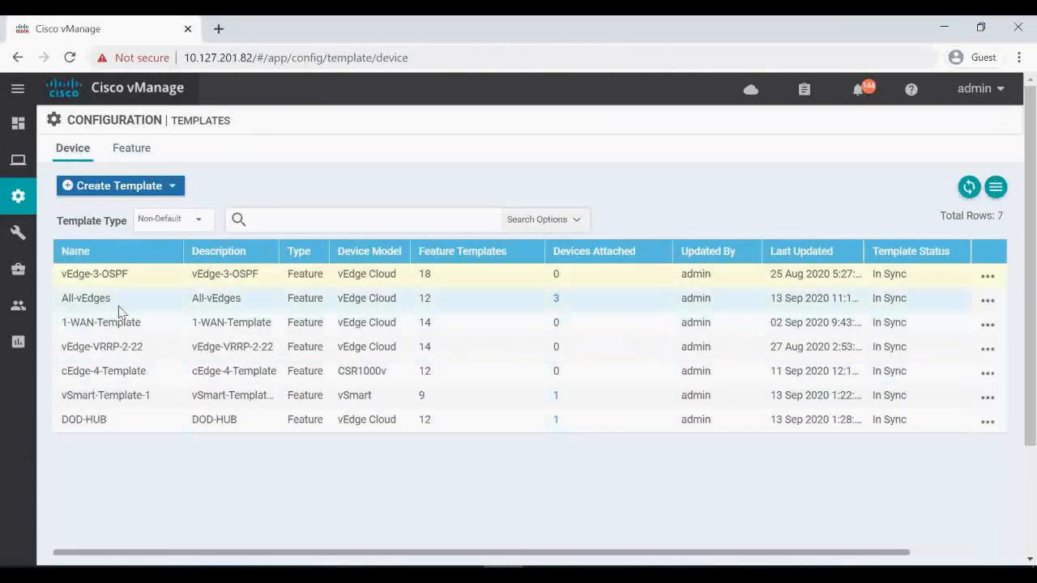
left_click(989, 301)
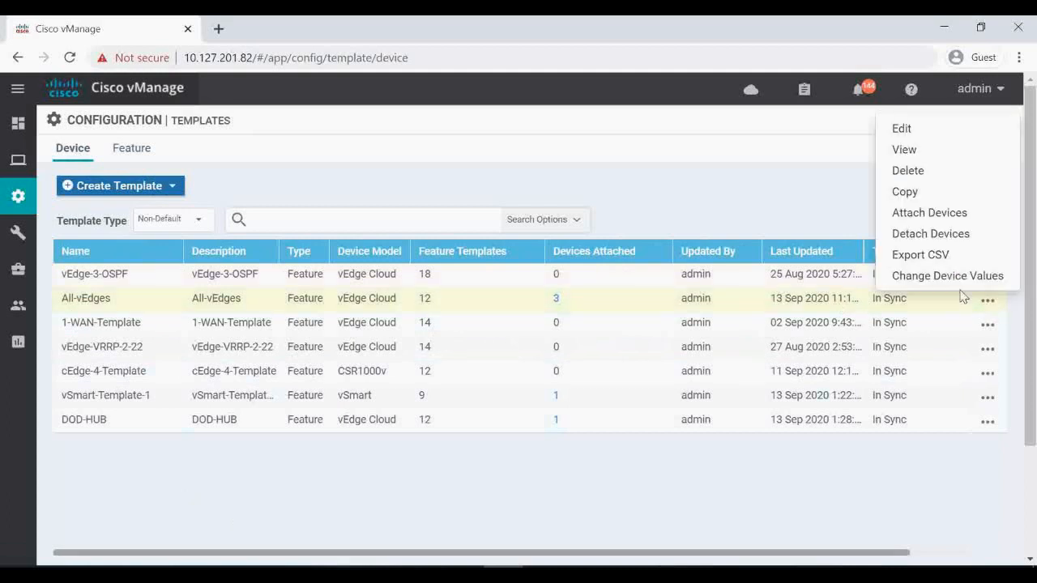
left_click(926, 131)
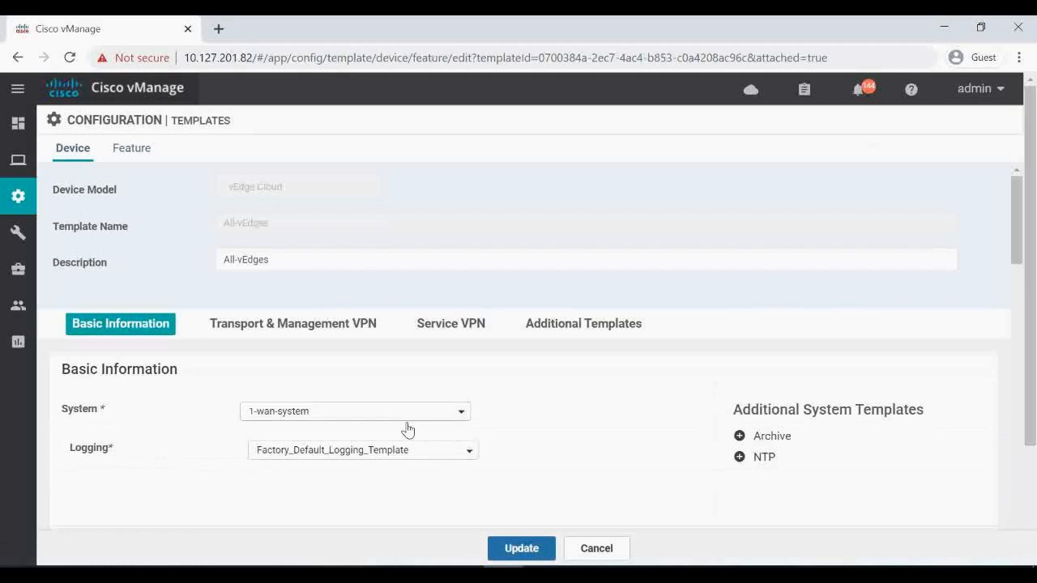
left_click(318, 417)
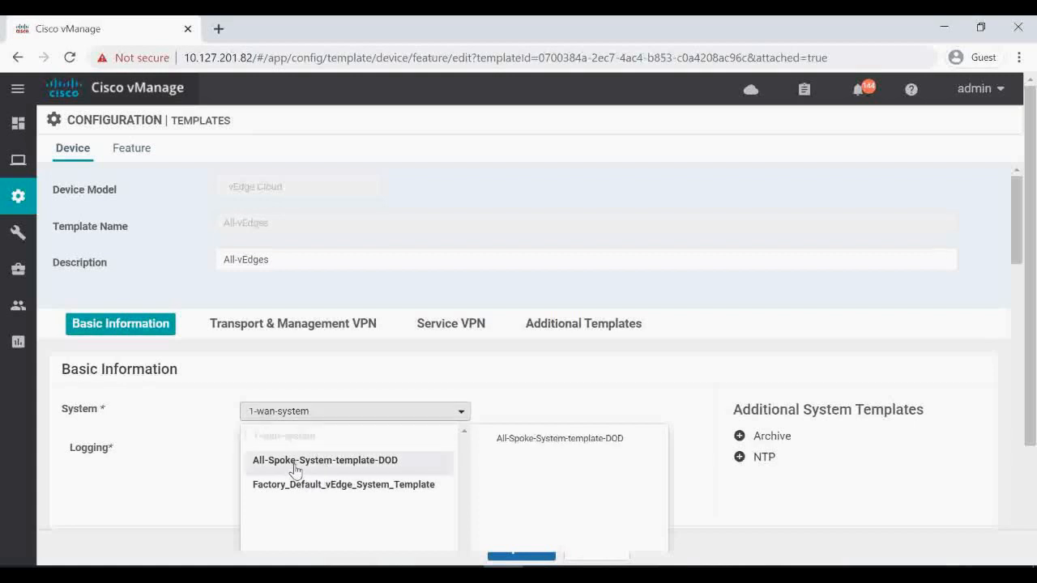
left_click(364, 468)
Step: Assign ALL-SPOKE-OMP as the OMP template, update the All-vEdges device template and proceed to the device configuration preview
scroll(615, 460, "down", 1)
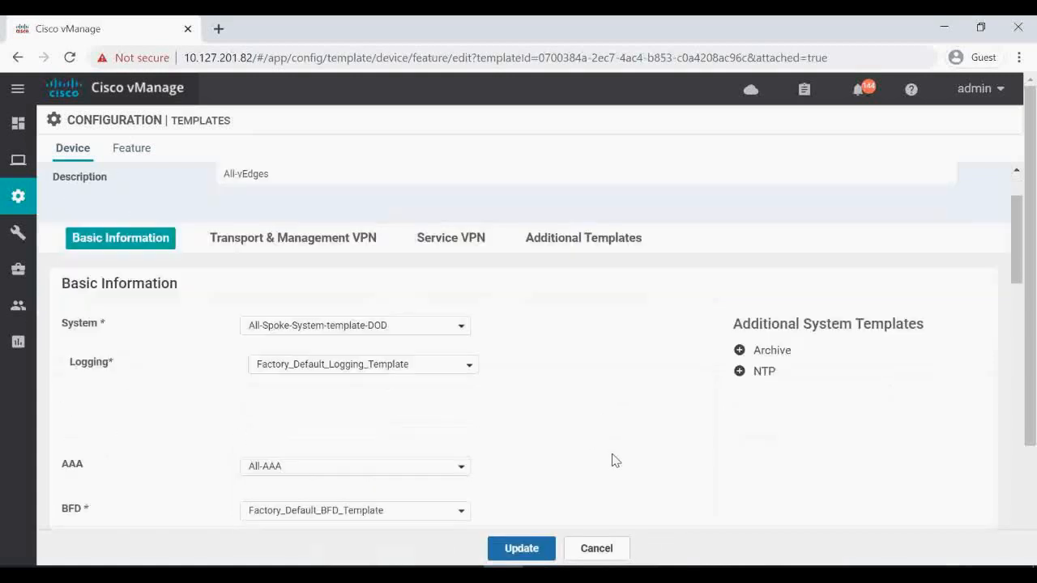
scroll(614, 459, "down", 3)
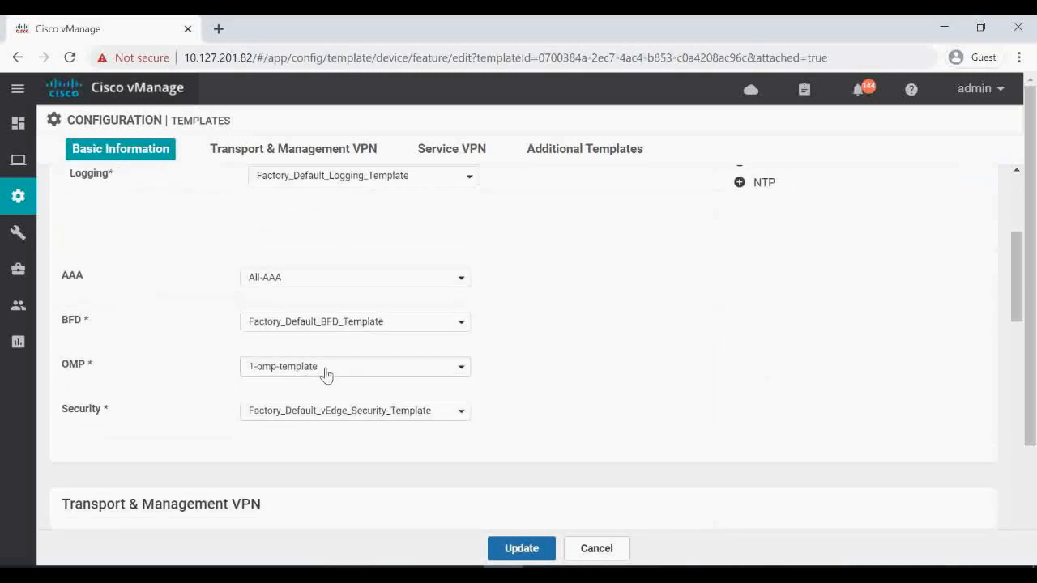
left_click(326, 368)
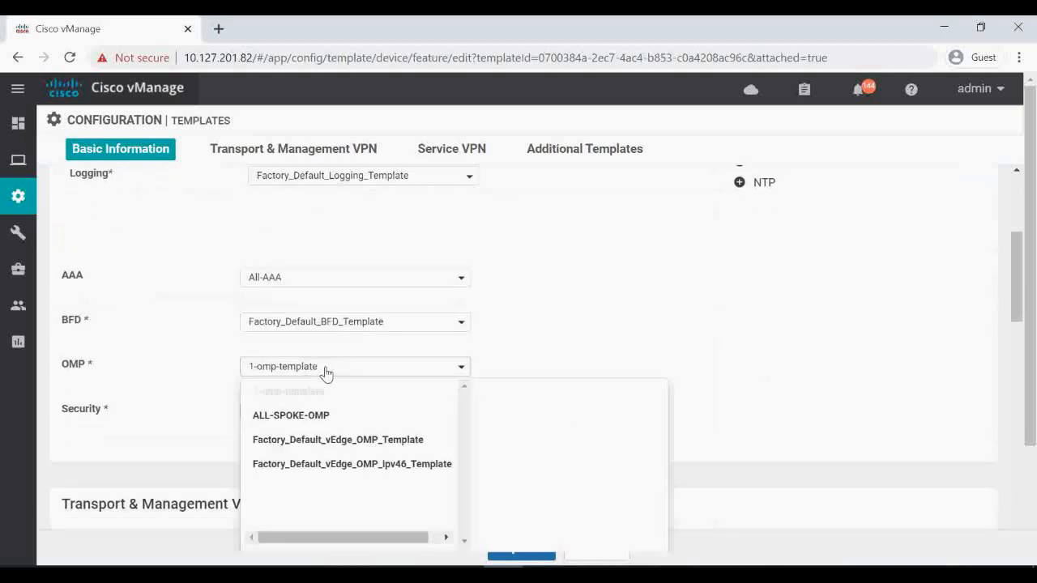
left_click(289, 422)
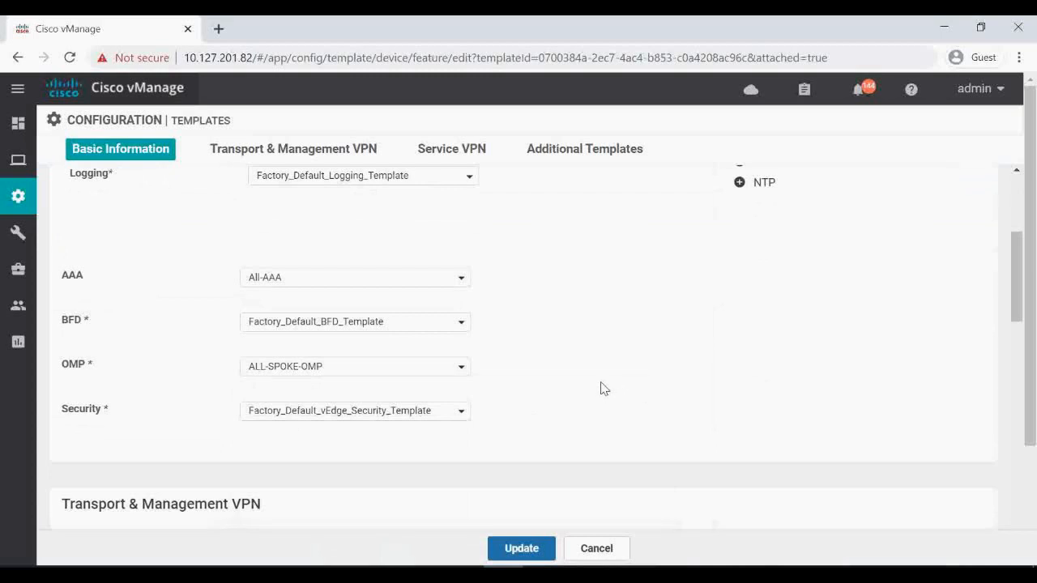
left_click(519, 550)
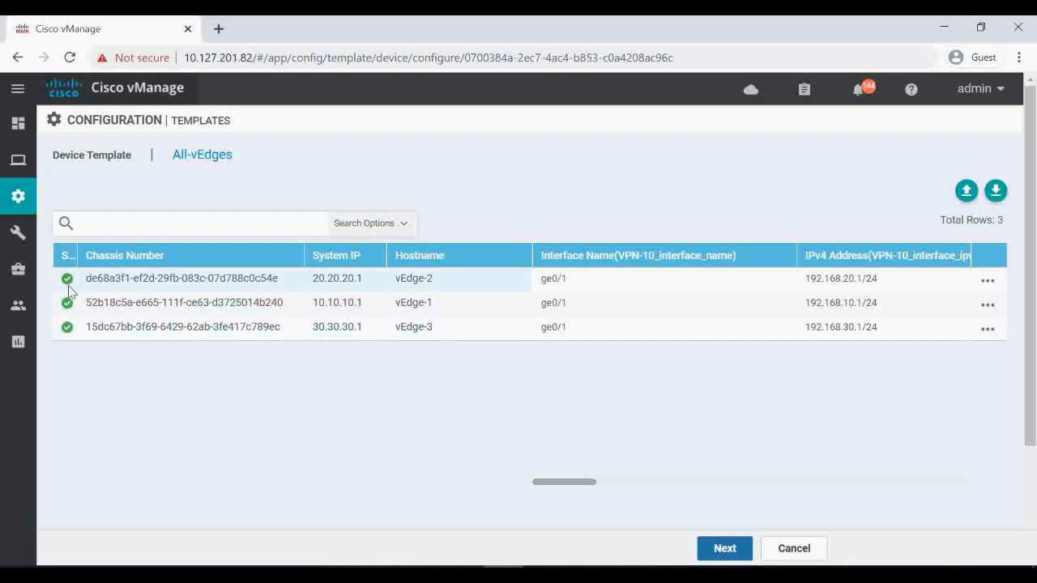
left_click(725, 549)
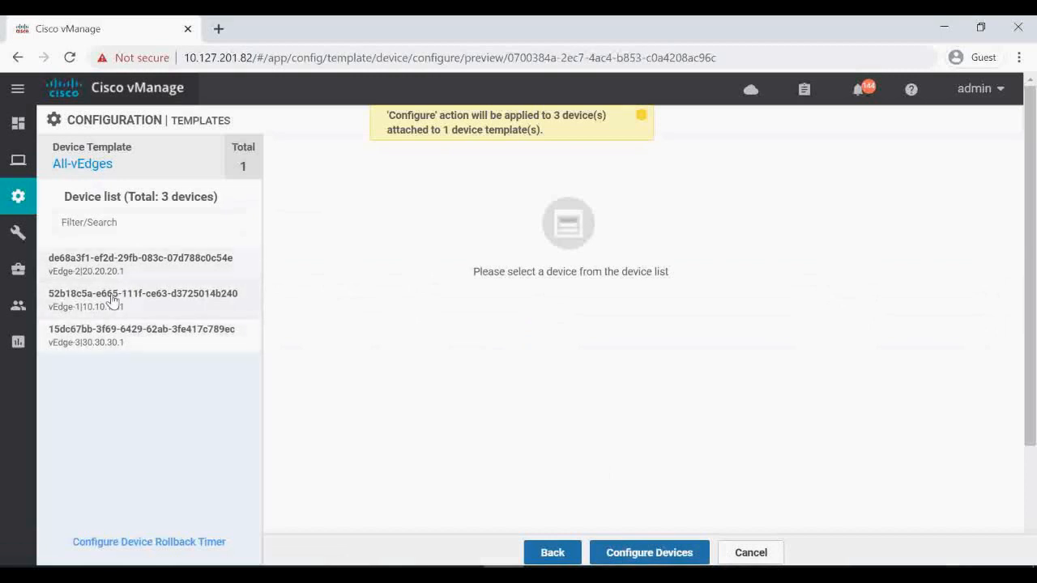
Step: Examine vEdge-1's configuration diff for the on-demand tunnel settings and the OMP ECMP limit
left_click(117, 303)
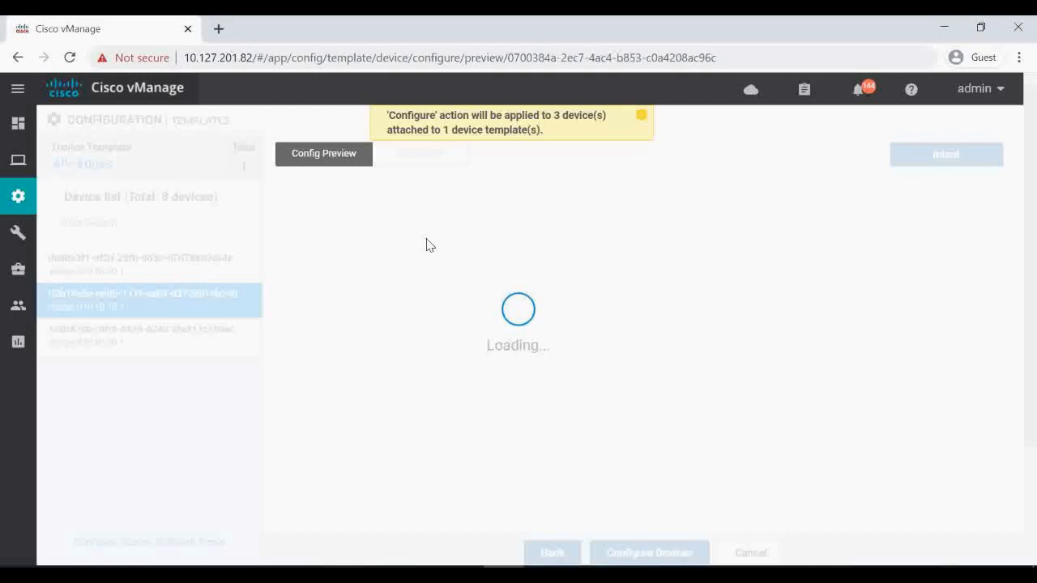
left_click(420, 158)
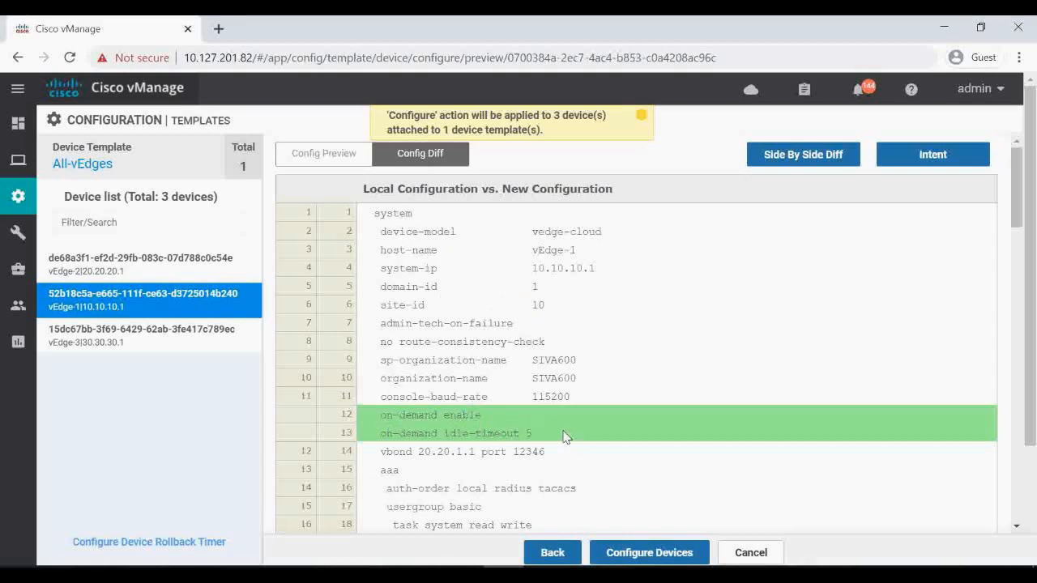
scroll(565, 436, "down", 10)
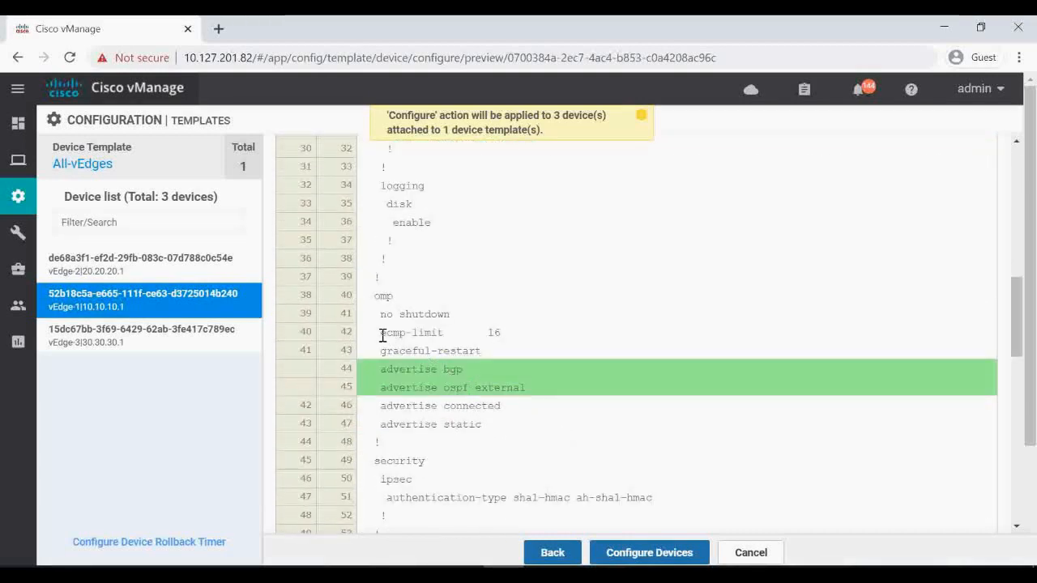
left_click_drag(383, 336, 518, 353)
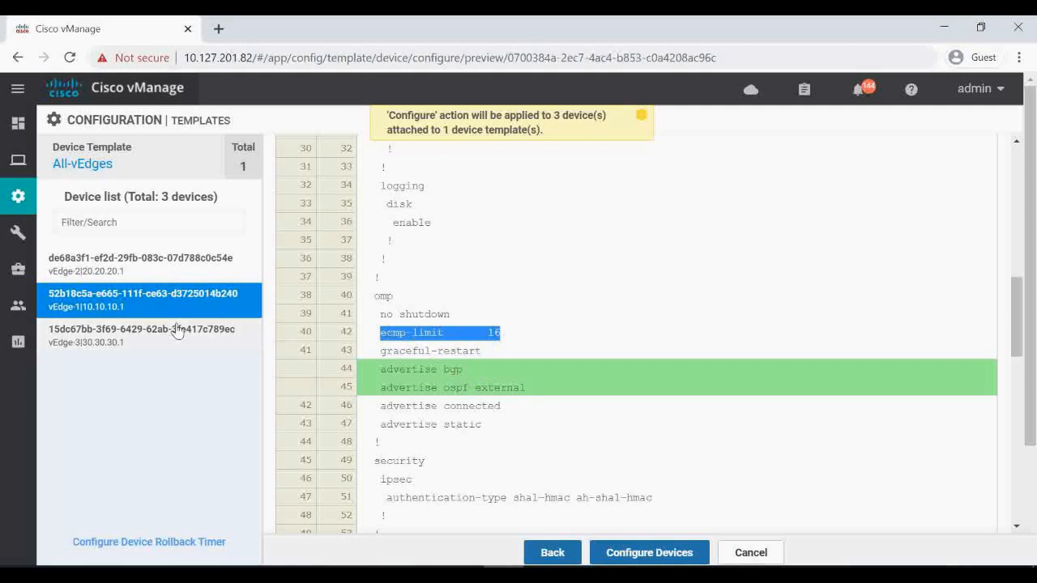
Step: Compare the local and new configurations of vEdge-2 and vEdge-3, checking on-demand settings on both and vEdge-3's ECMP limit
left_click(102, 270)
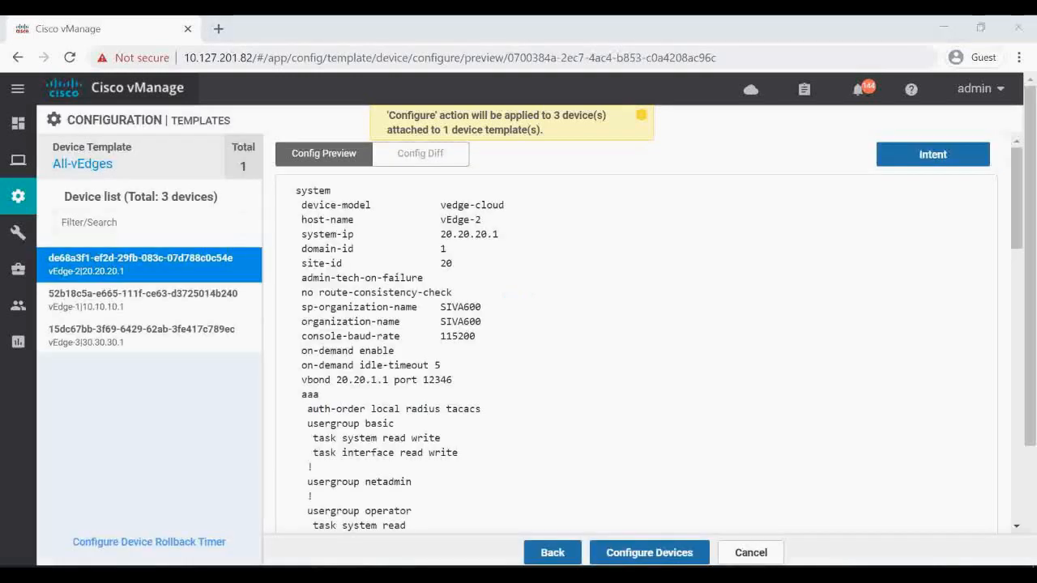
left_click(425, 156)
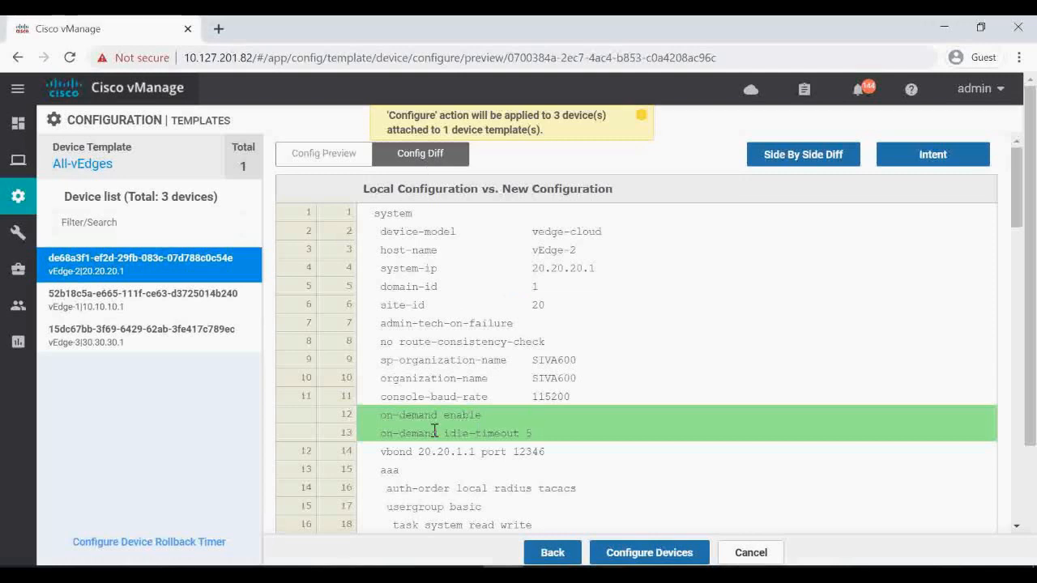
left_click(145, 349)
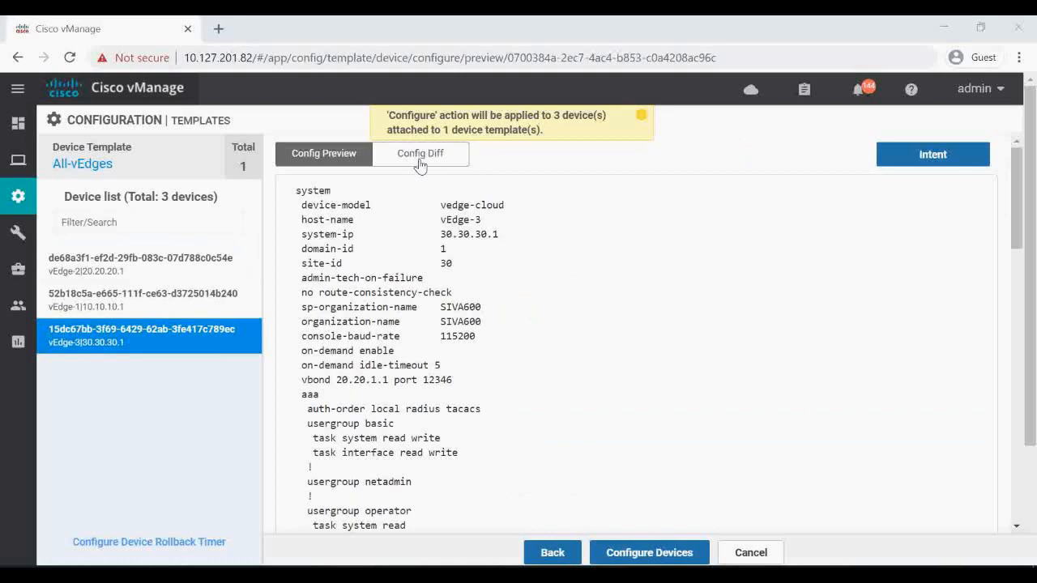
left_click(418, 160)
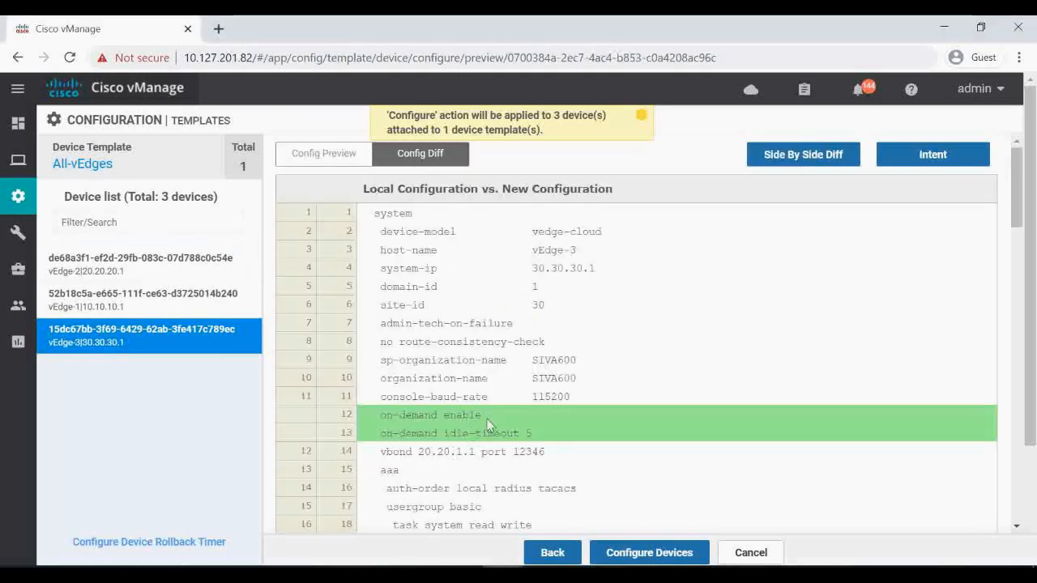
scroll(490, 423, "down", 6)
scroll(493, 415, "down", 2)
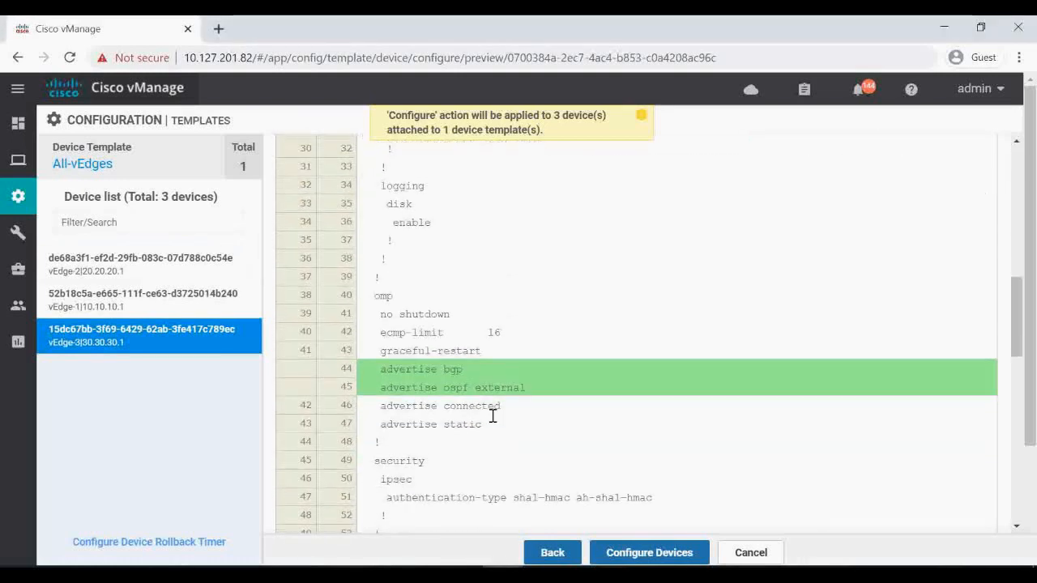
left_click_drag(518, 333, 394, 331)
left_click(661, 354)
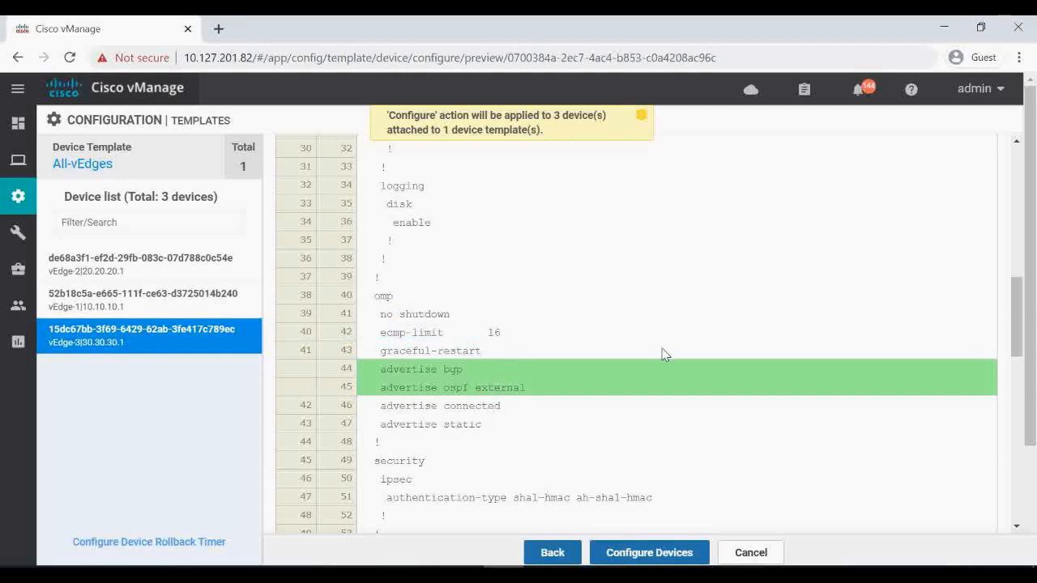
Step: Push the updated All-vEdges template configuration to the three attached devices and confirm the changes
left_click(658, 554)
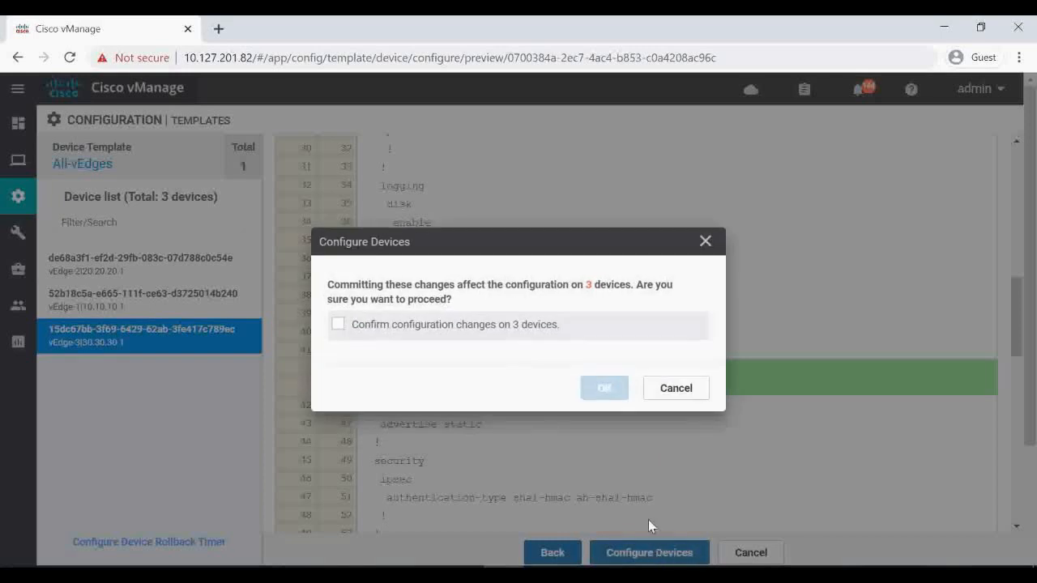
left_click(350, 326)
left_click(605, 388)
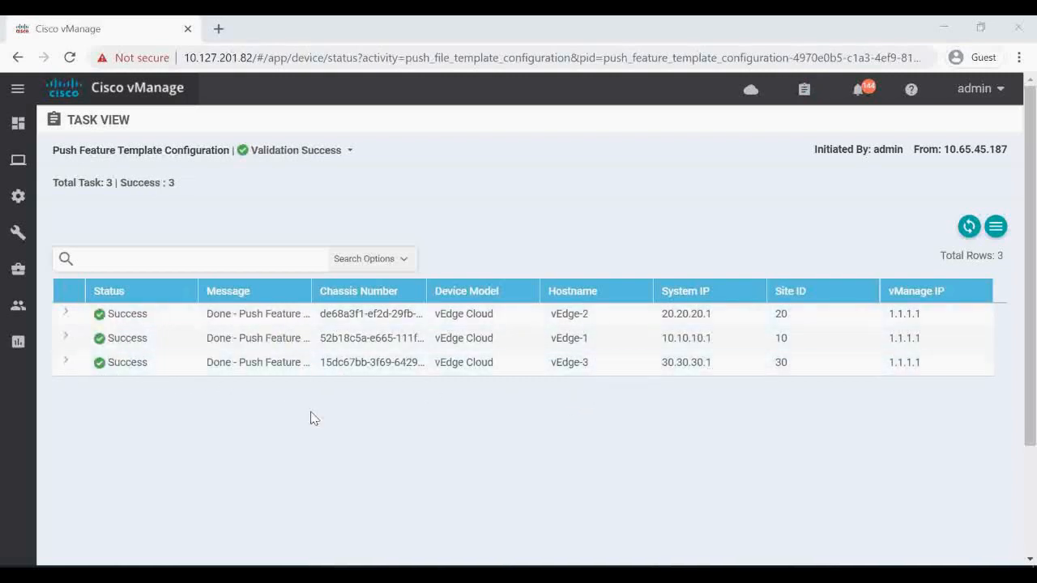
Step: Switch to the vEdge-1 session in SecureCRT and begin entering a sh run command
left_click(420, 573)
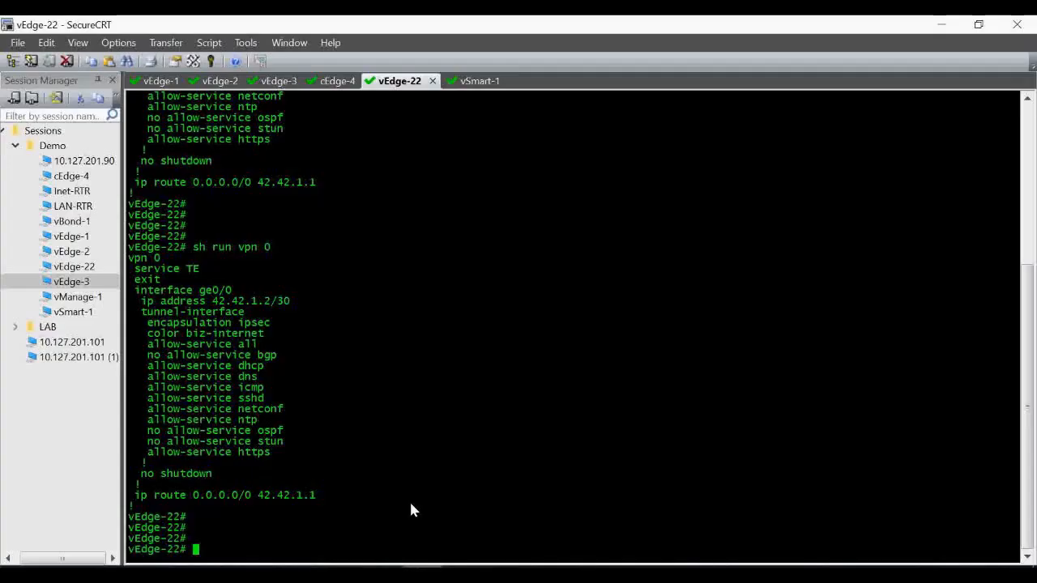
key("alt+1")
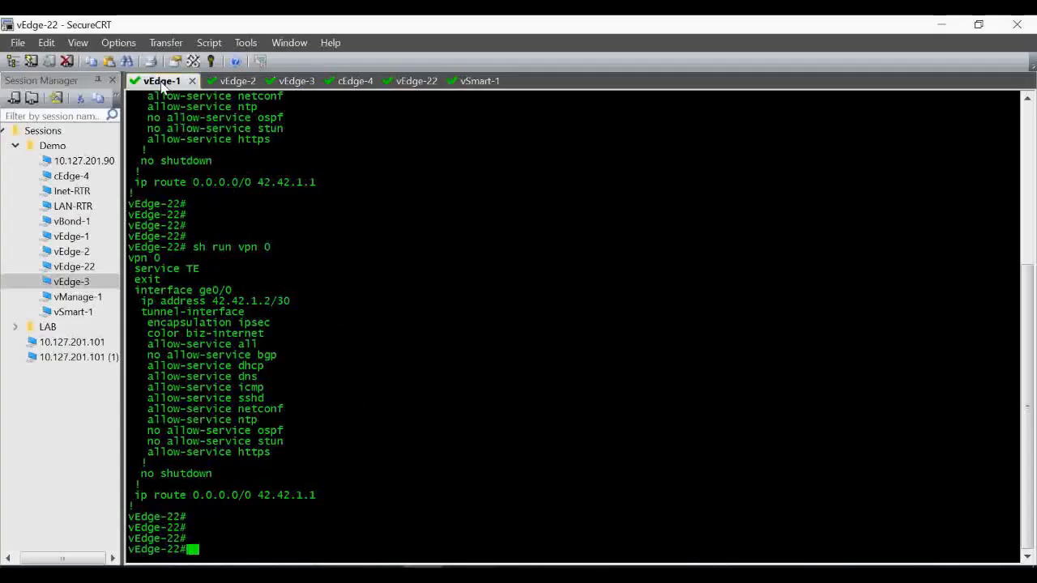
type("sh run")
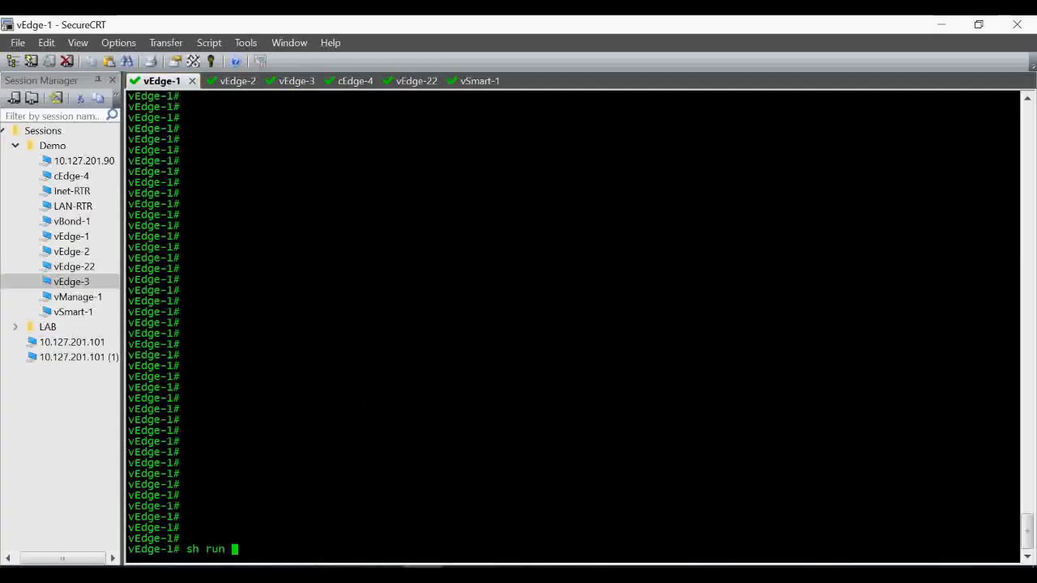
Step: Display the running configuration of vEdge-1 and examine its on-demand lines and OMP ecmp-limit setting
key("Return")
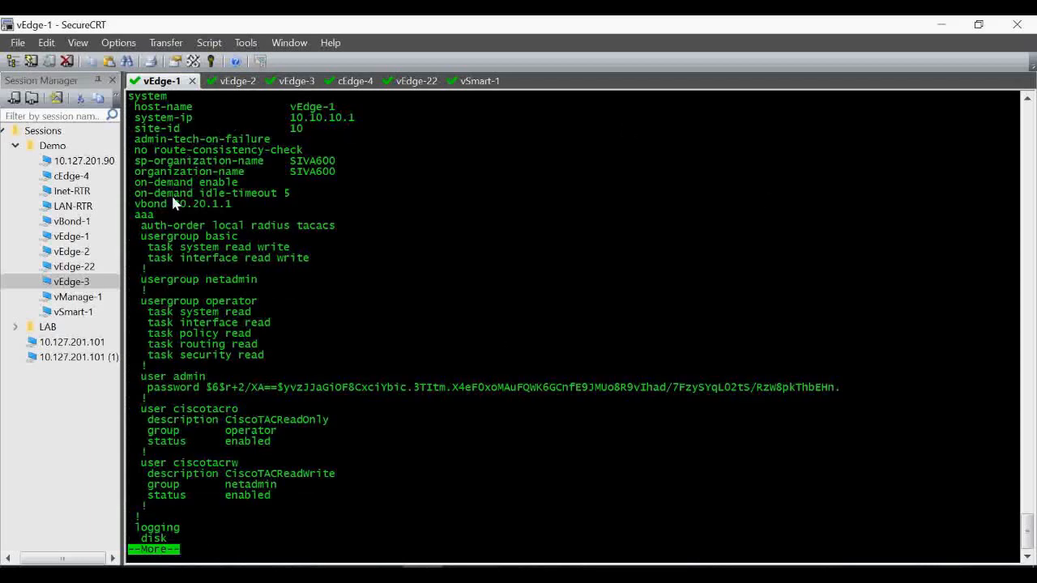
left_click_drag(132, 183, 303, 196)
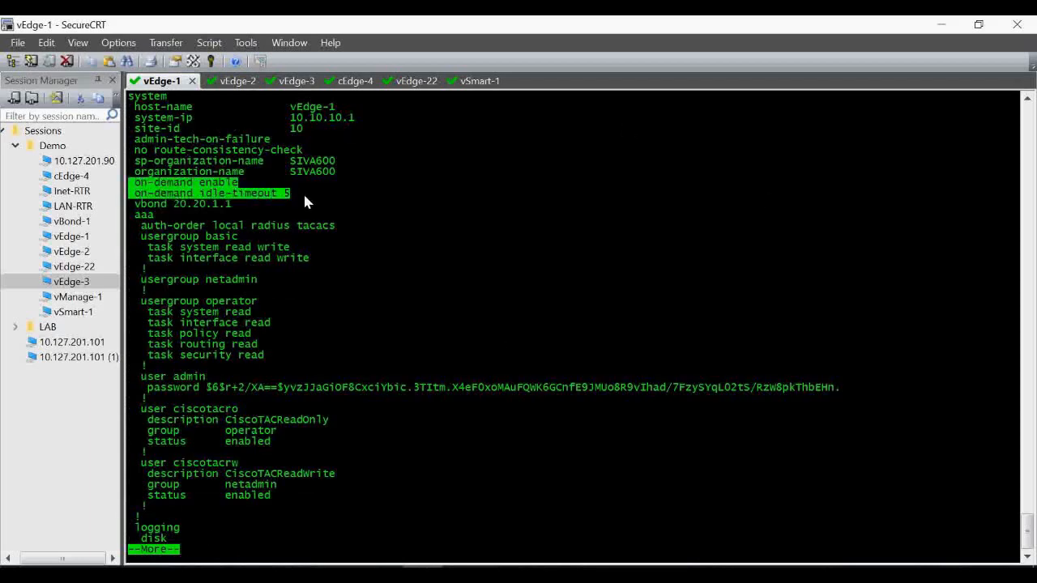
key("space")
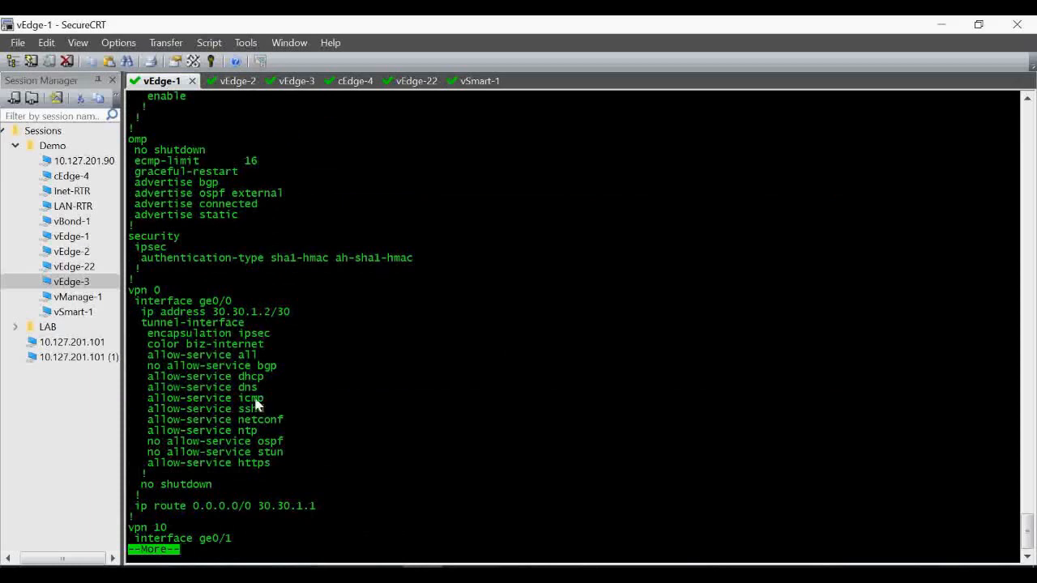
key("space")
scroll(247, 389, "up", 10)
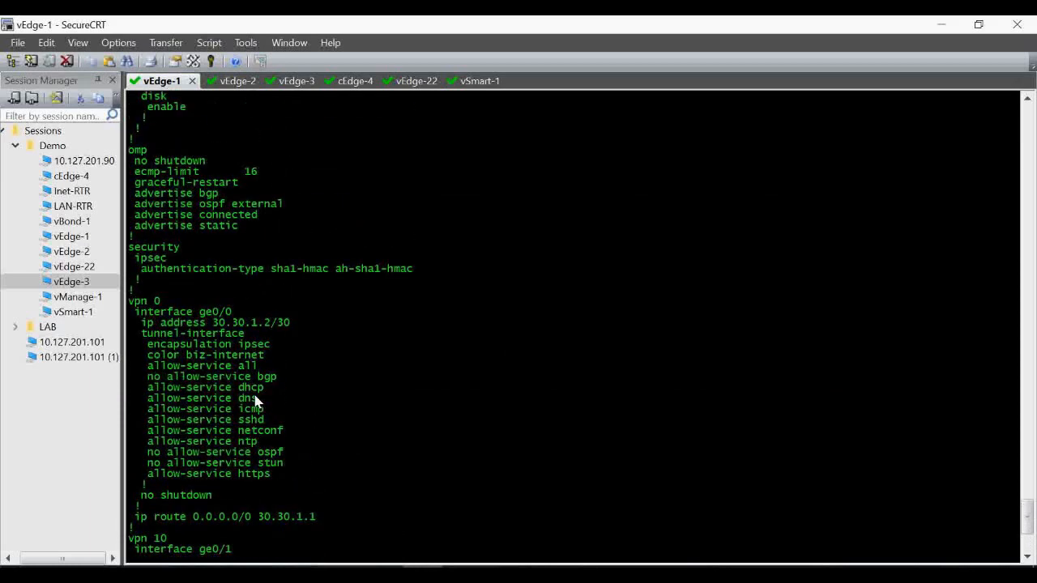
left_click_drag(261, 302, 138, 304)
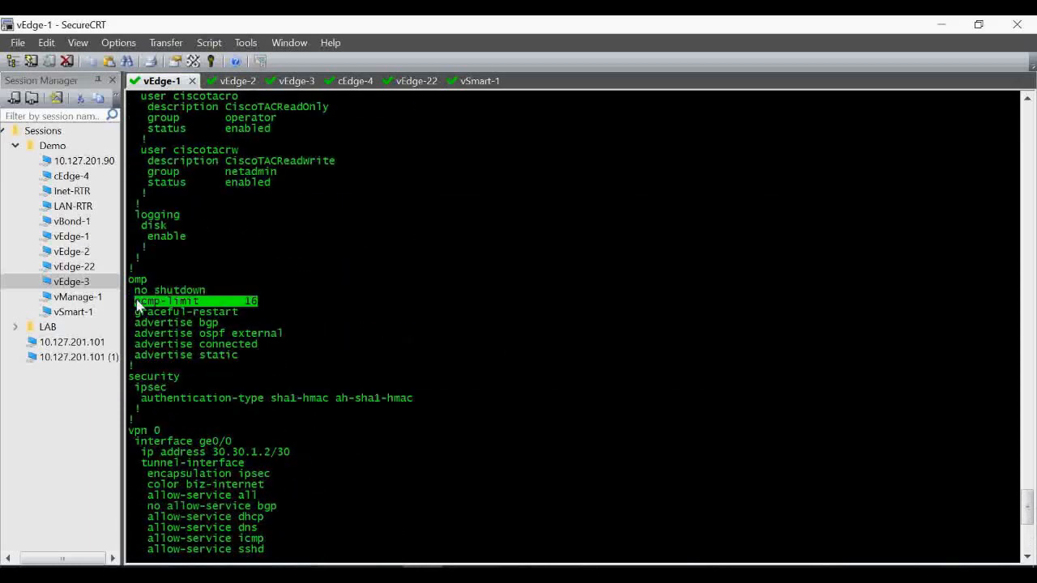
left_click(423, 573)
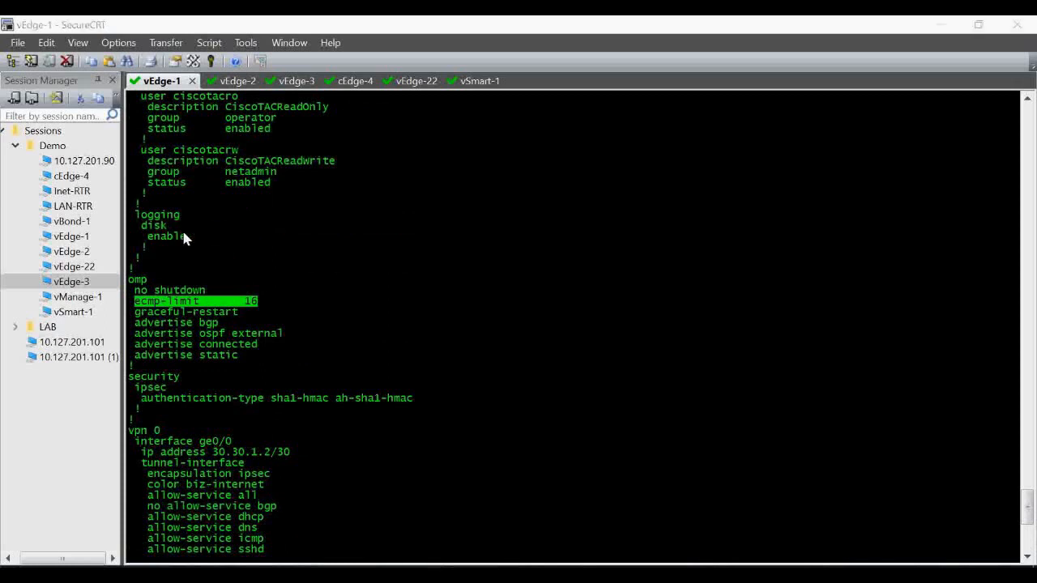
Step: Switch to the vEdge-2 session, show its running configuration, and examine the on-demand and OMP ecmp-limit lines
left_click(238, 81)
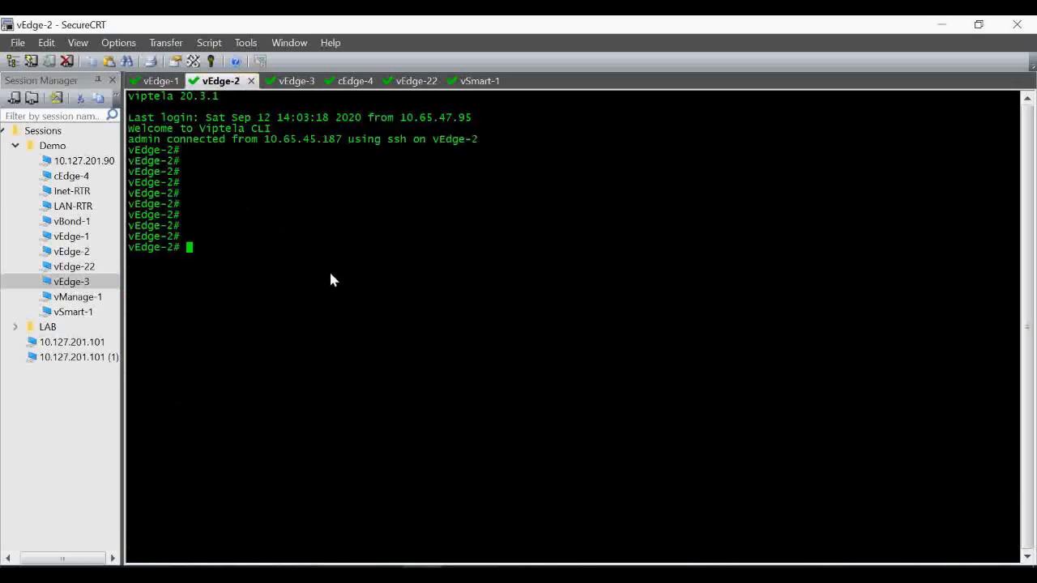
type("sh run")
key("Return")
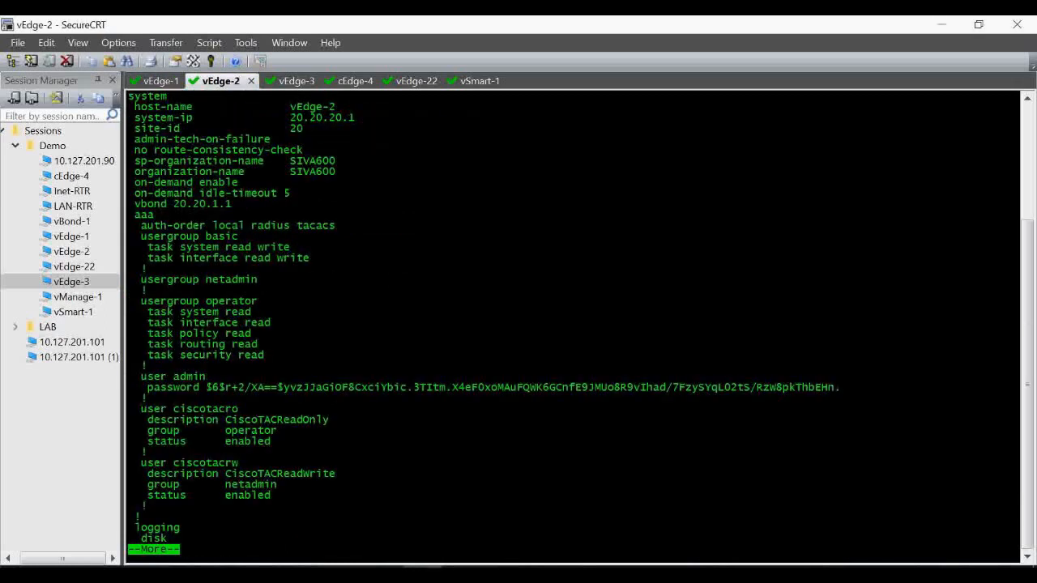
left_click_drag(130, 180, 339, 194)
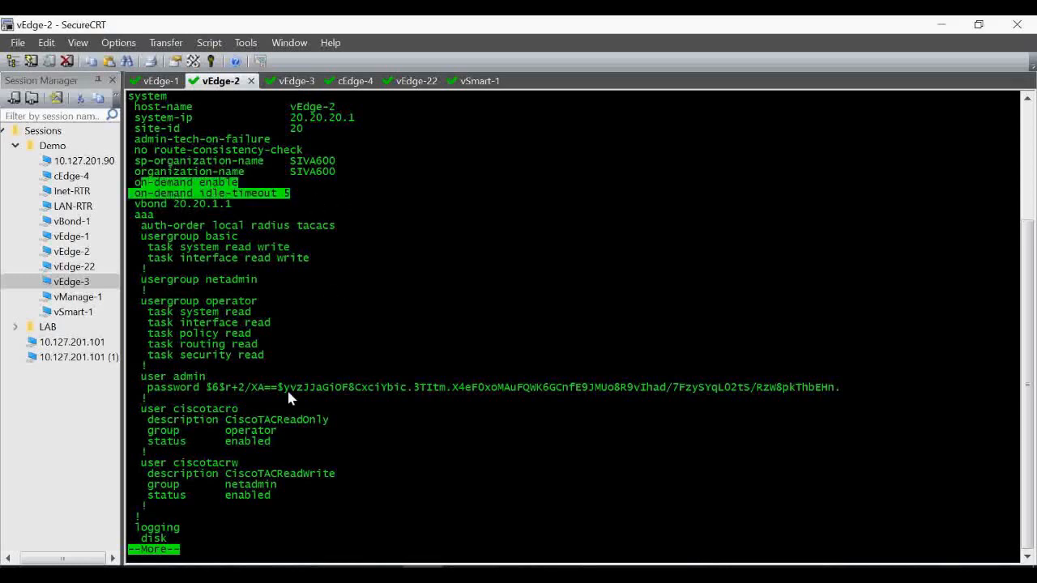
key("space")
scroll(235, 319, "up", 6)
triple_click(233, 354)
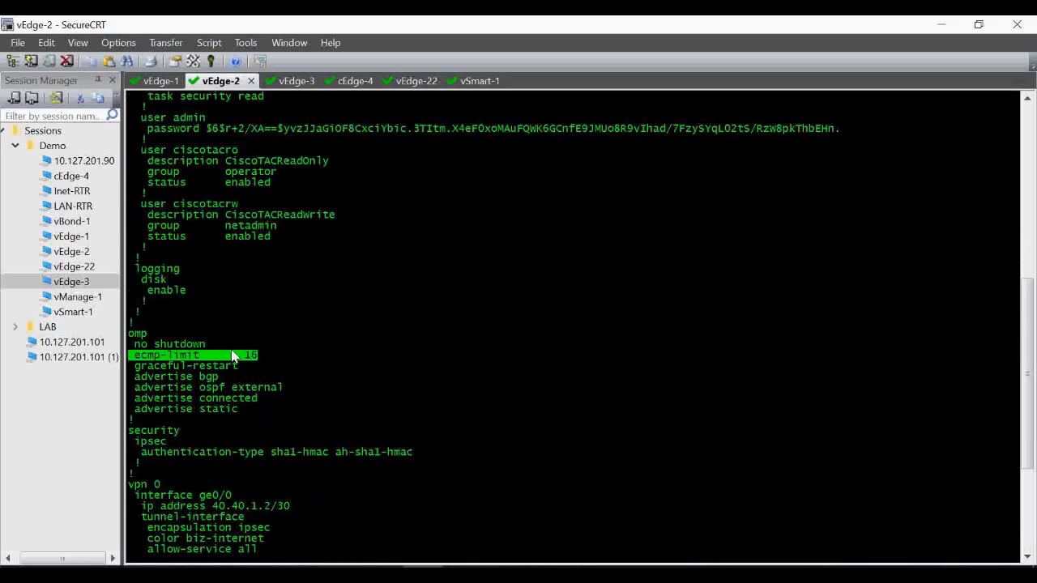
Step: Switch to the vEdge-3 session, show its running configuration, and check the on-demand and OMP ecmp-limit lines
key("ctrl+Tab")
type("sh")
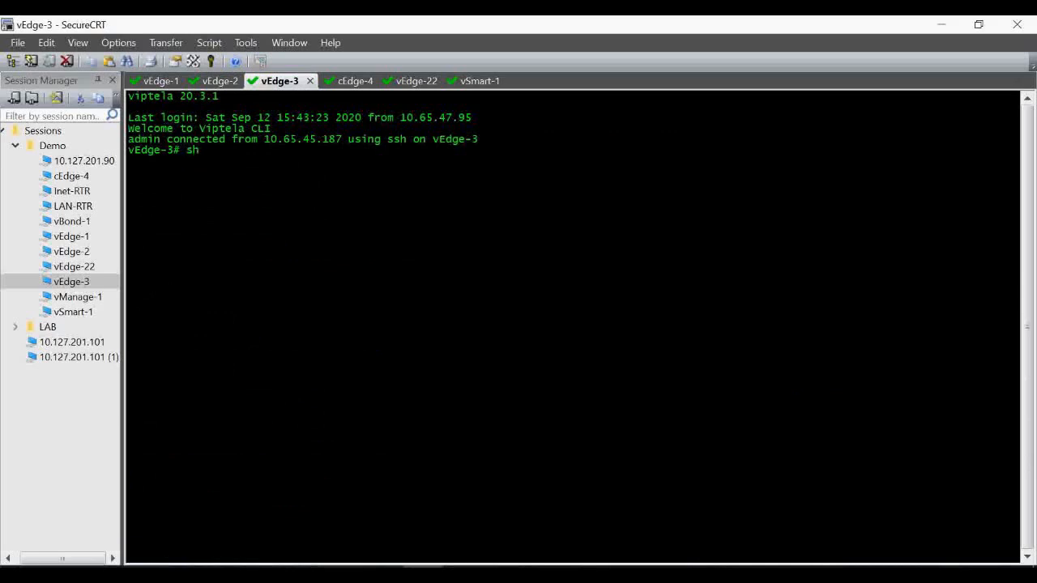
type(" run")
key("Return")
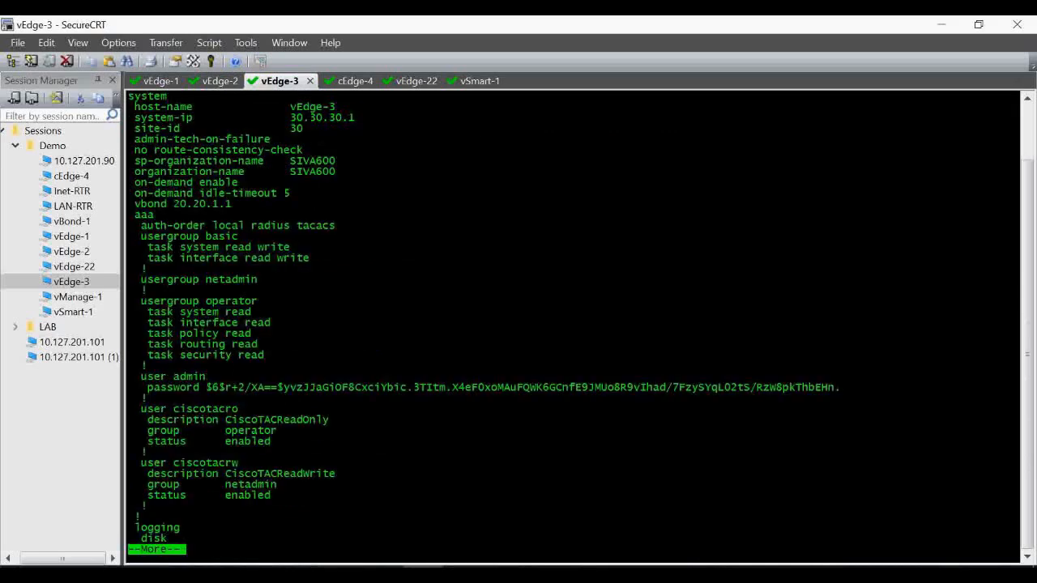
left_click_drag(135, 183, 293, 198)
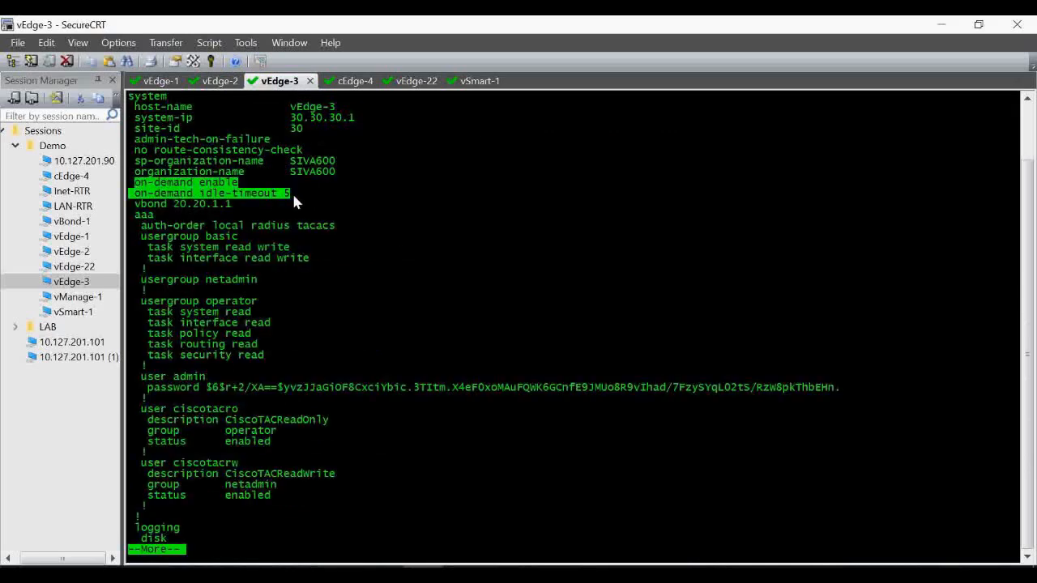
key("space")
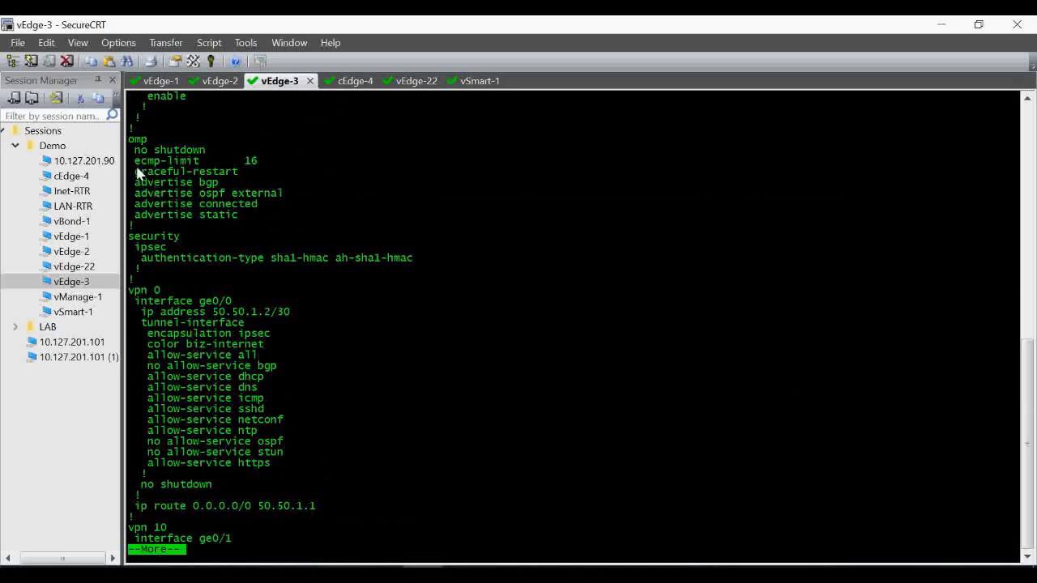
left_click_drag(135, 162, 238, 172)
Step: Switch to the cEdge-4 session, start configuration mode with config-t, and enter the system section
left_click(357, 83)
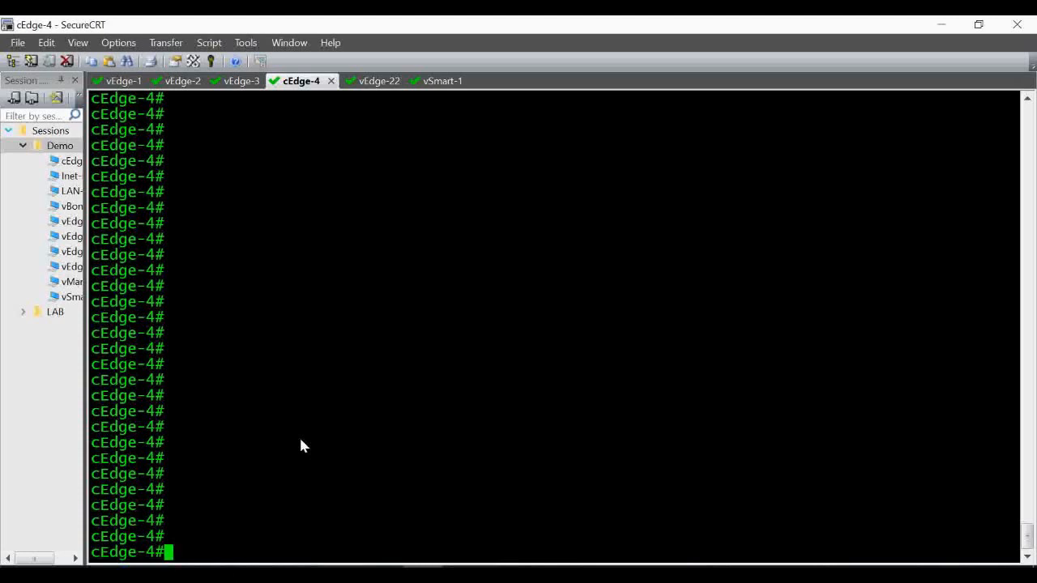
type("config-t")
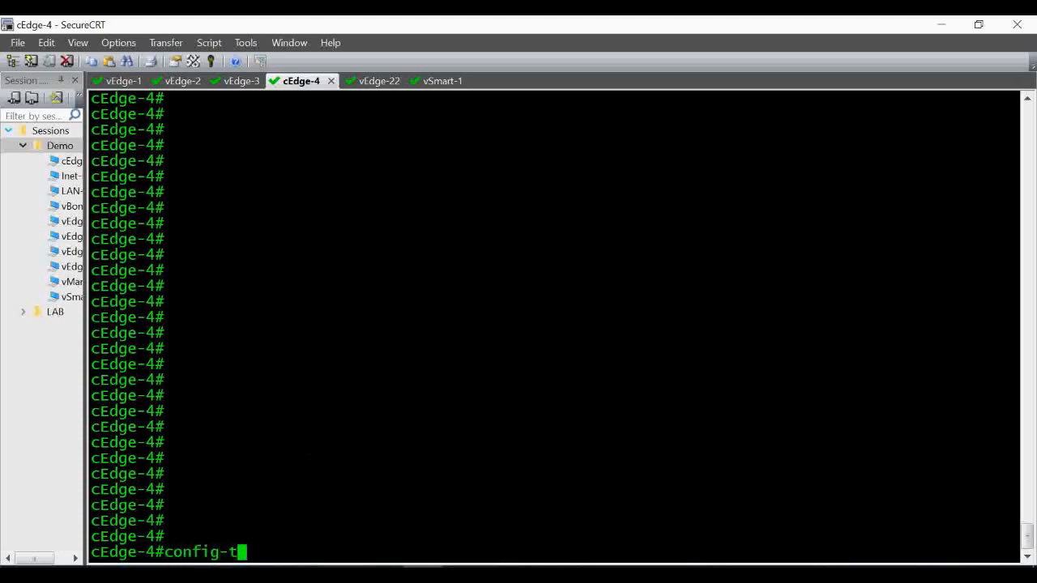
key("Return")
key("Return")
key("Return")
key("Return")
key("Return")
key("Return")
key("Return")
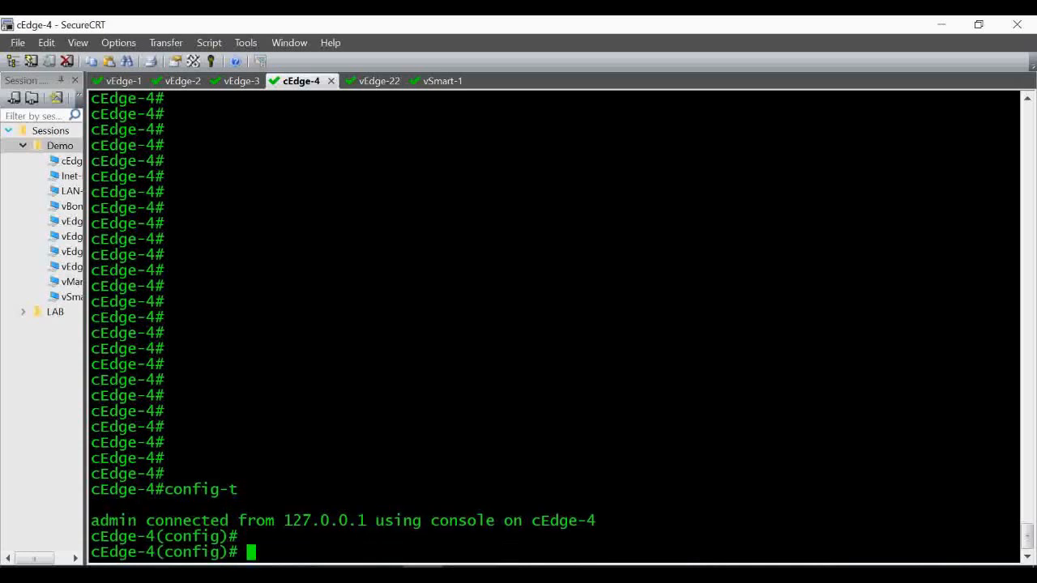
type("sys")
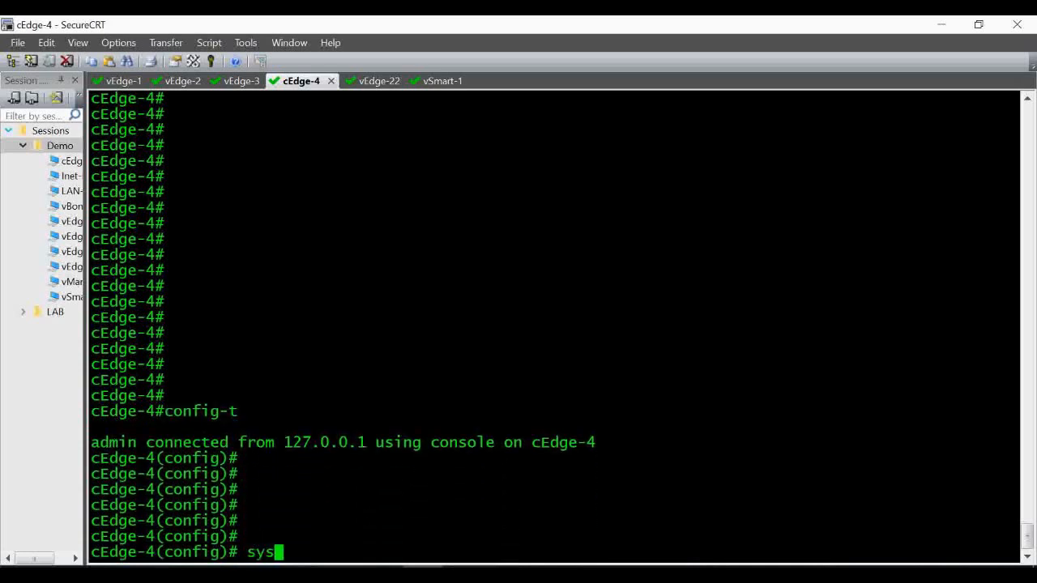
type("tem")
key("Return")
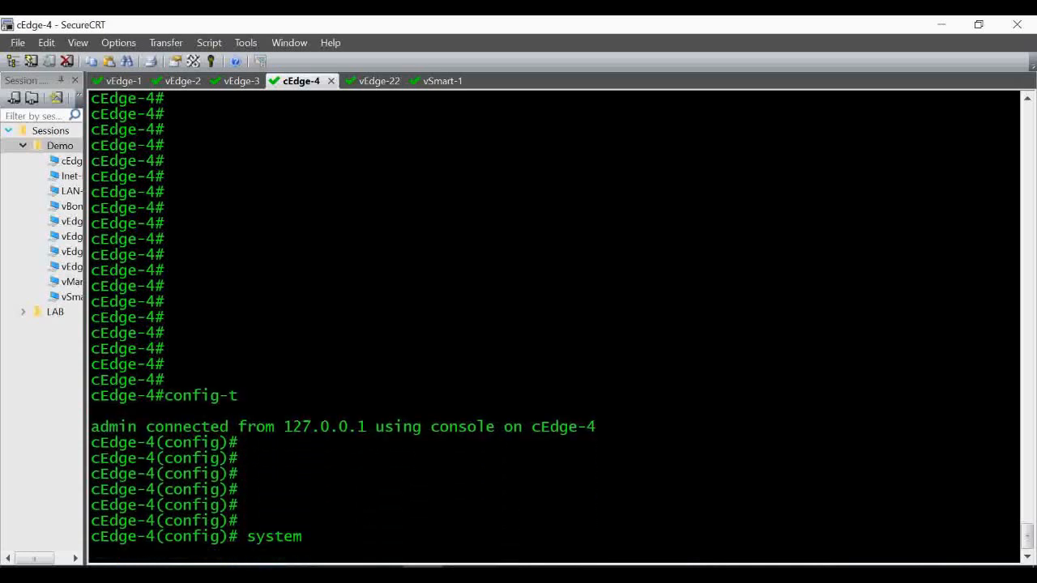
key("Return")
key("Return")
key("Return")
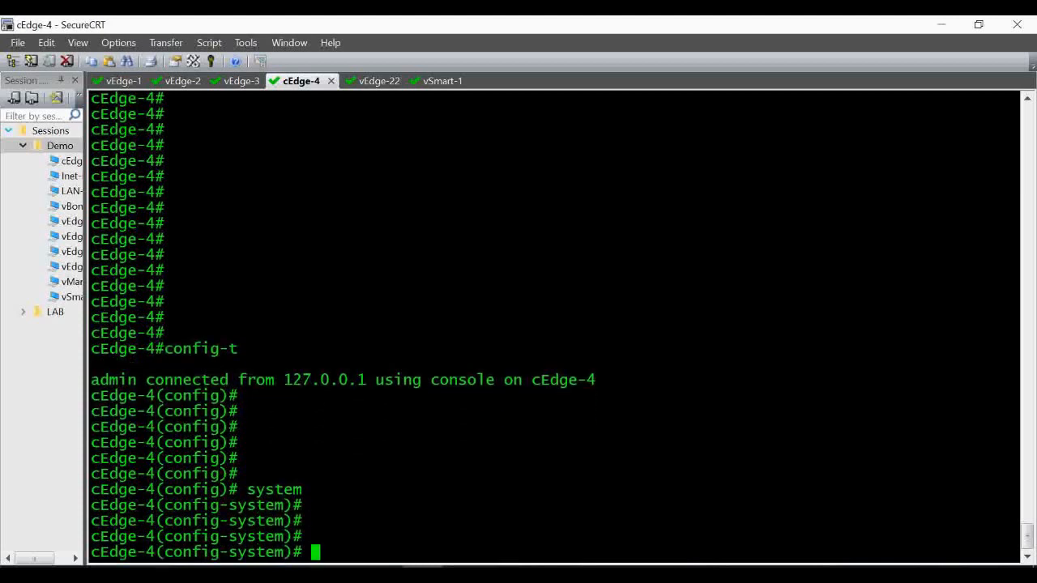
Step: List the available on-demand options and enable on-demand tunnels in cEdge-4's system configuration
type("on-demand")
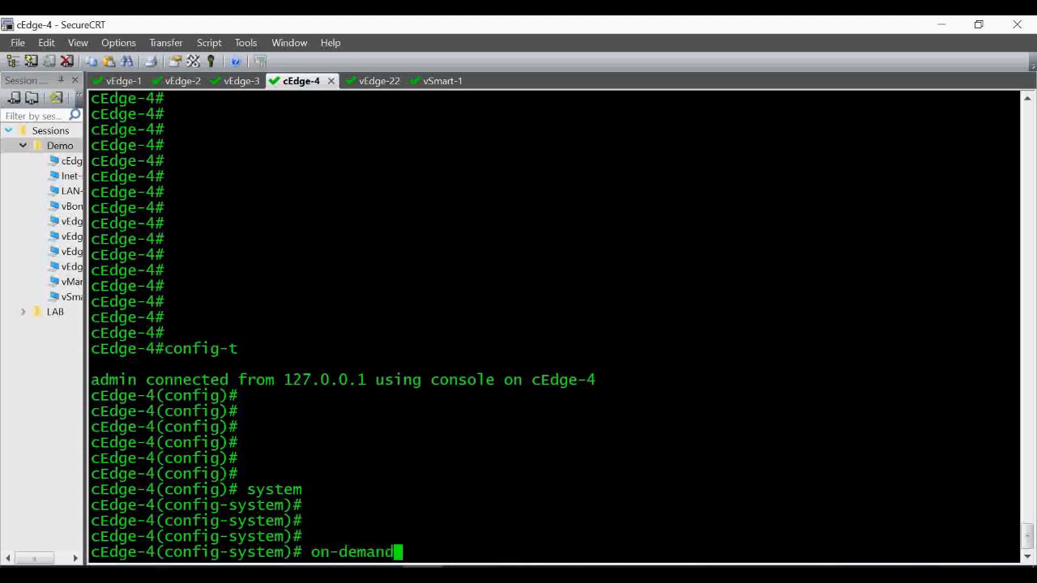
type(" ?")
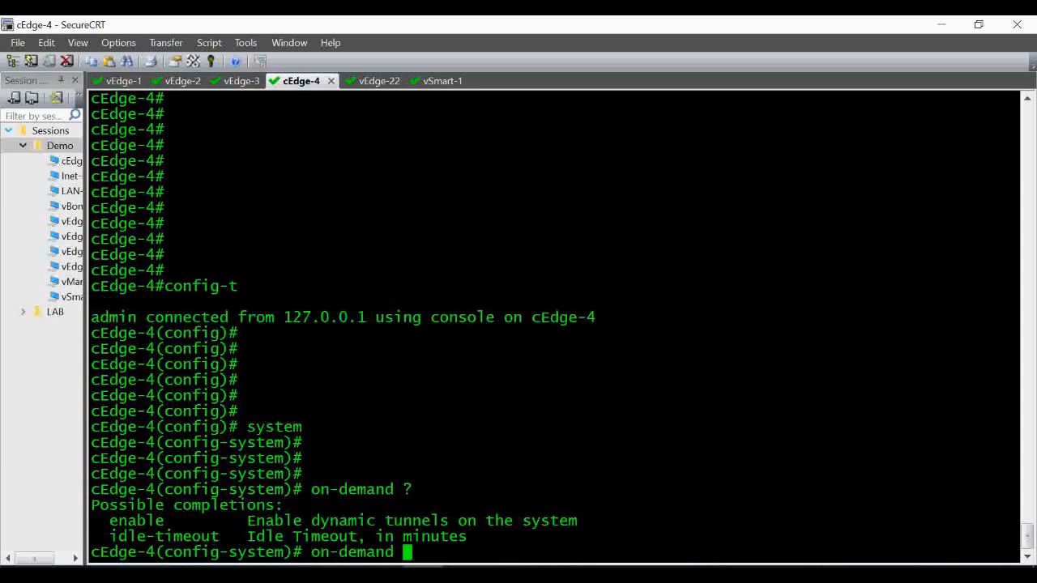
type("eable")
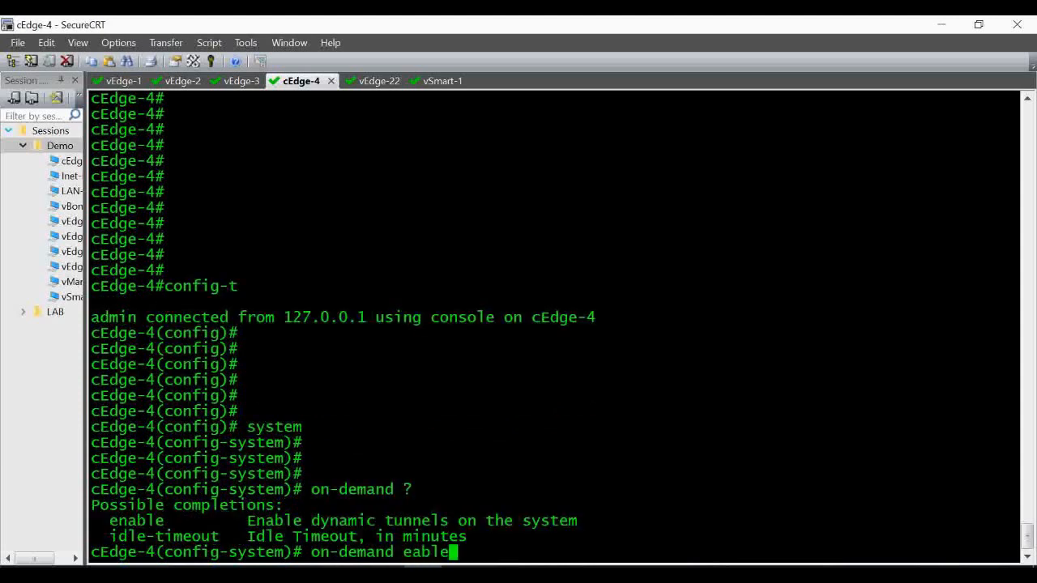
key("BackSpace")
key("BackSpace")
key("BackSpace")
key("BackSpace")
type("nable")
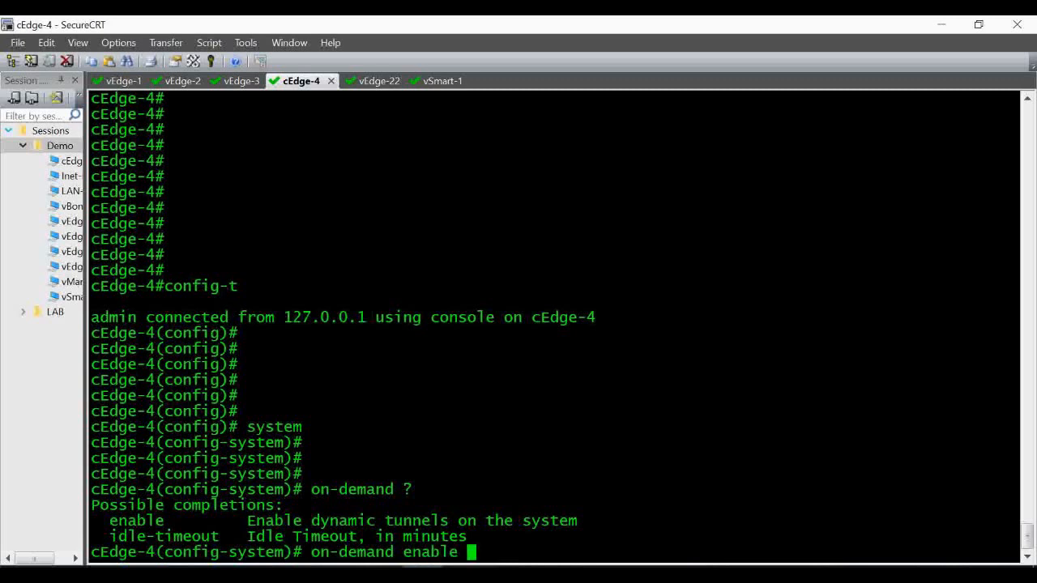
key("Return")
key("Return")
key("Return")
Step: Check the allowed on-demand idle-timeout values, set the timeout to 5 minutes, and exit the system section
type("on")
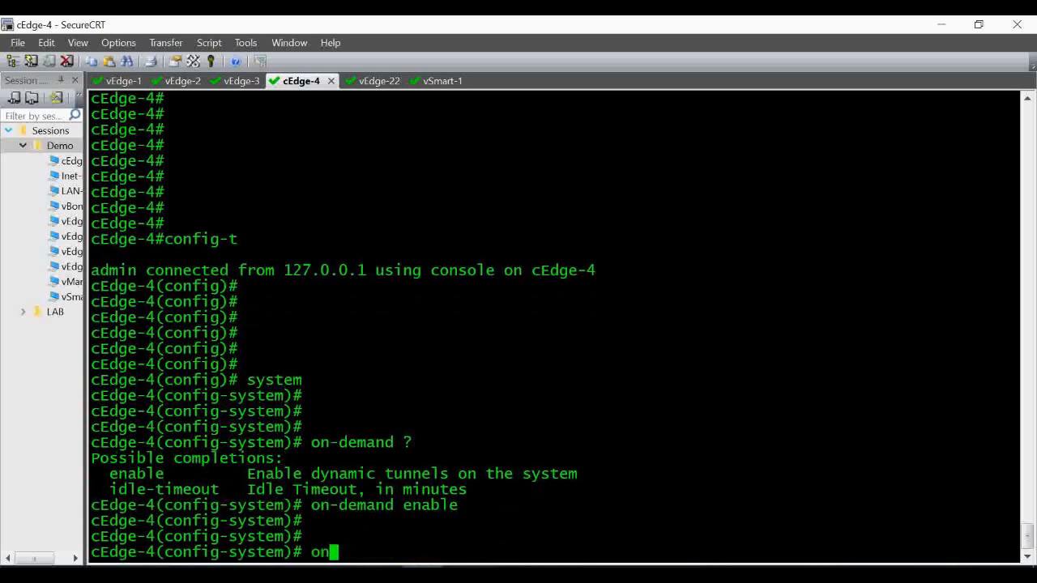
type("-demand")
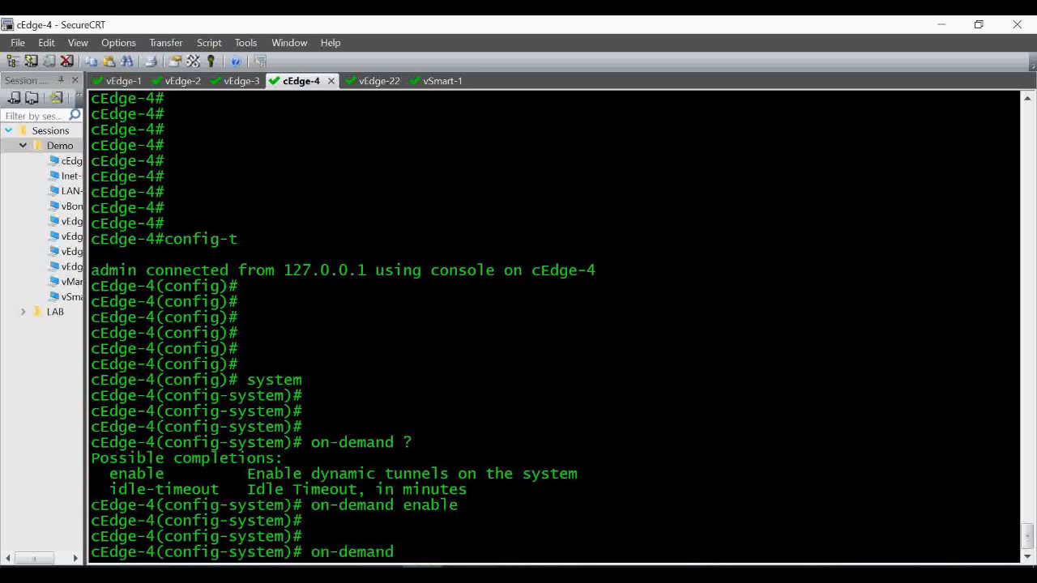
type(" id")
key("Tab")
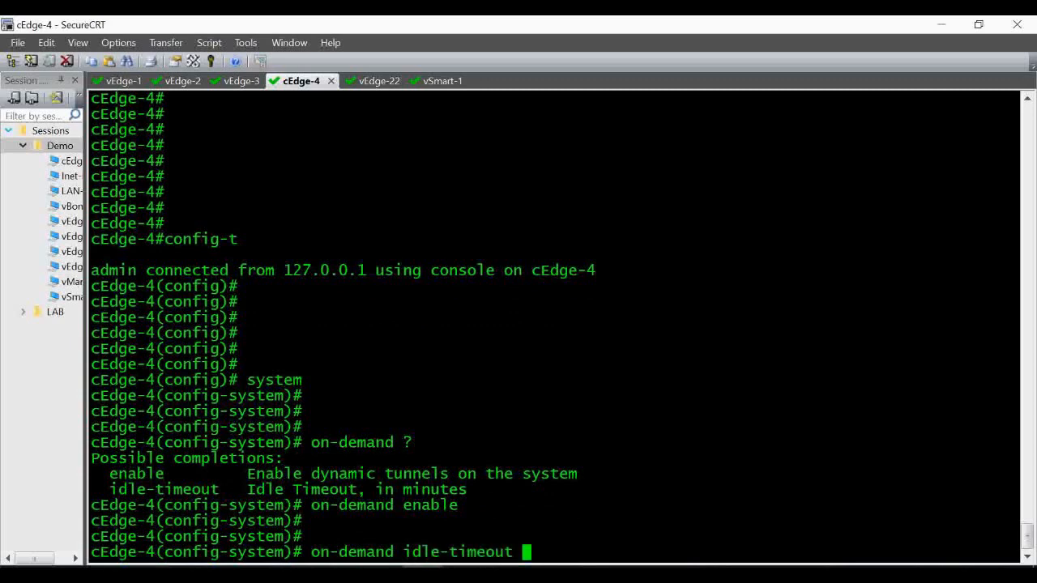
type("?")
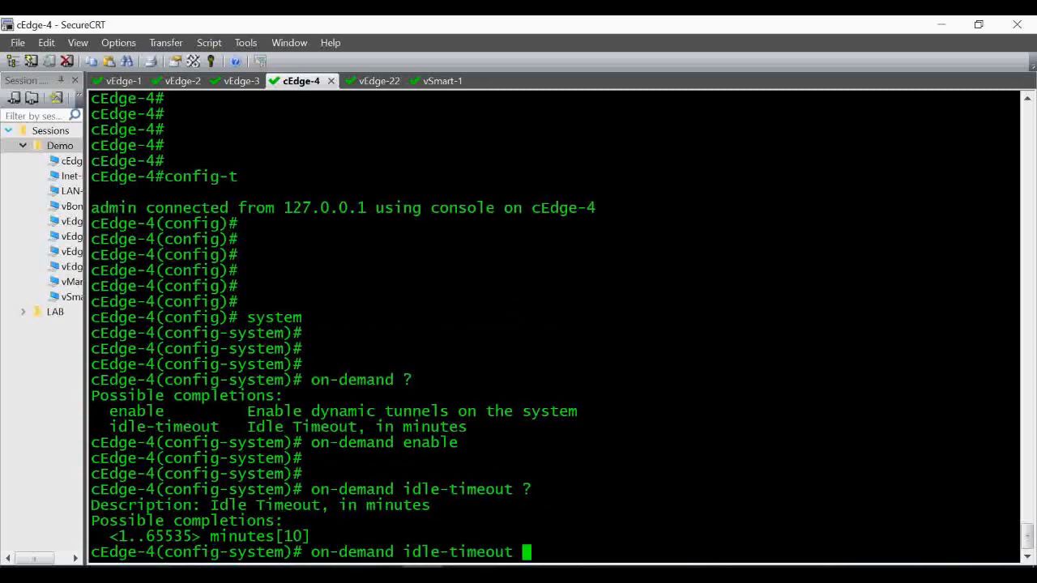
type("5")
key("Return")
key("Return")
key("Return")
key("Return")
key("Return")
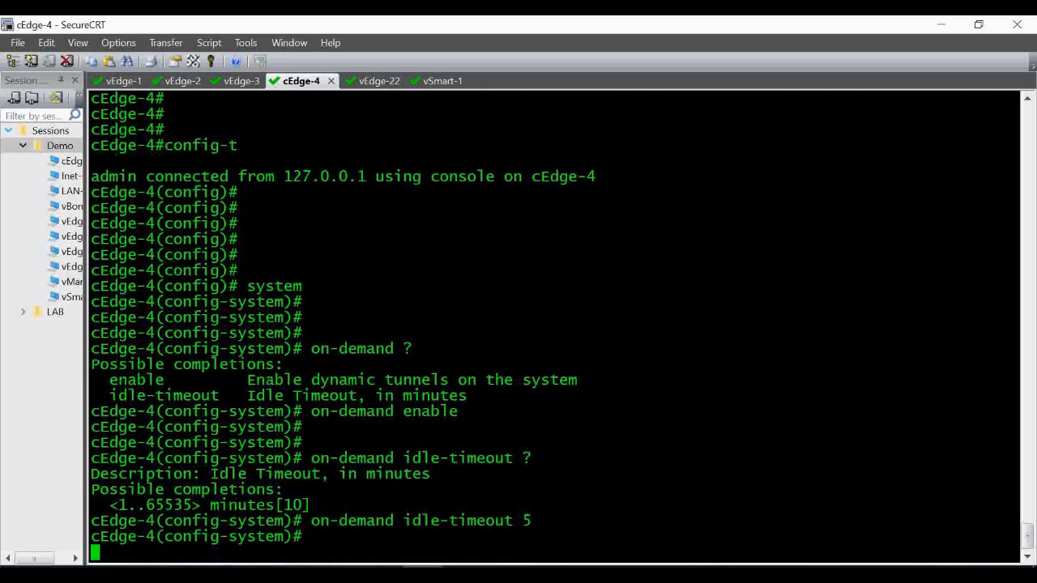
type("exit")
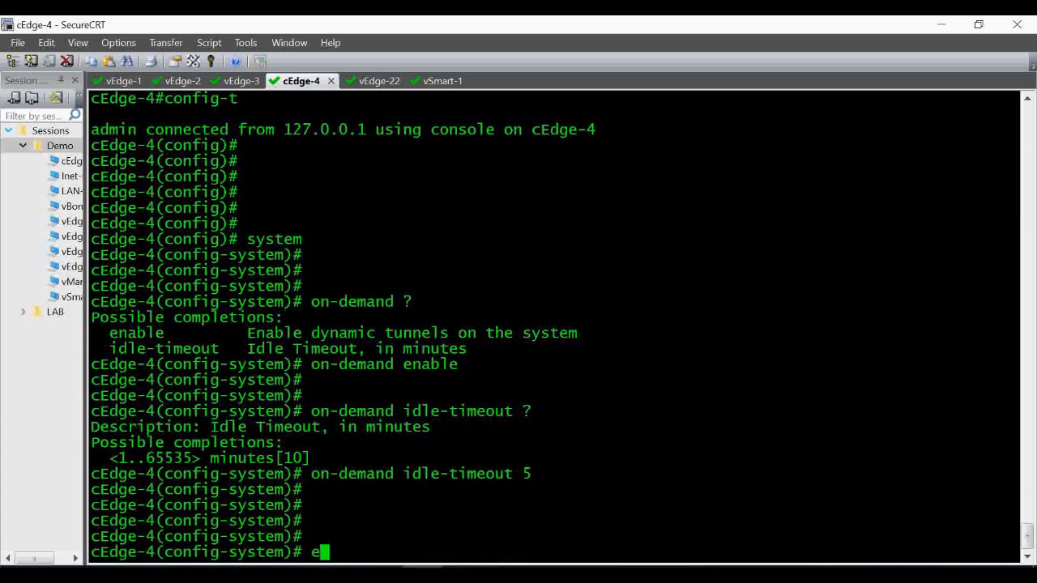
key("Return")
key("Return")
key("Return")
key("Return")
key("Return")
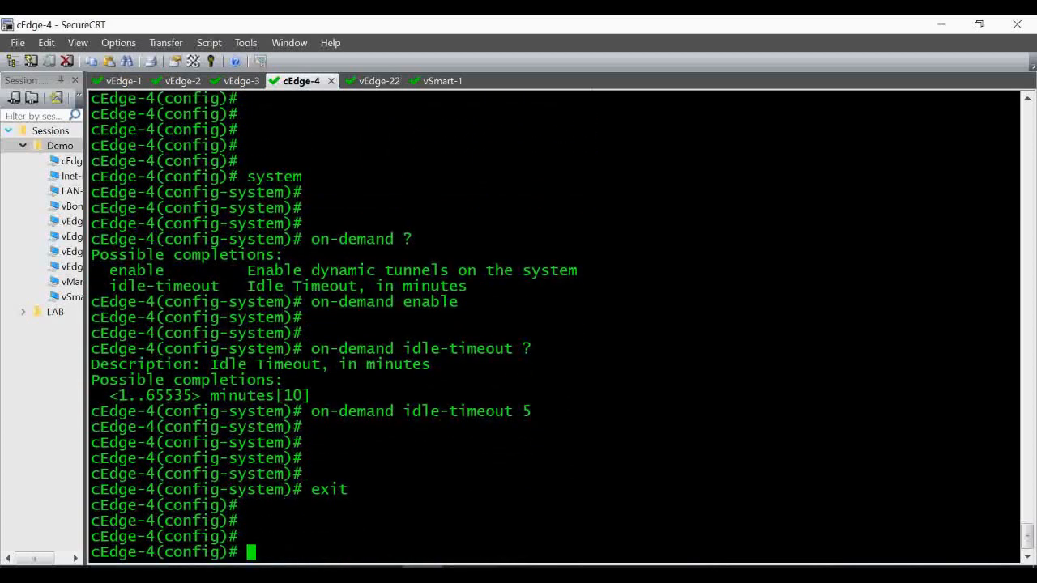
Step: List the sdwan omp options, check the allowed ecmp-limit range, and set cEdge-4's OMP ecmp-limit to 16
type("sdwan")
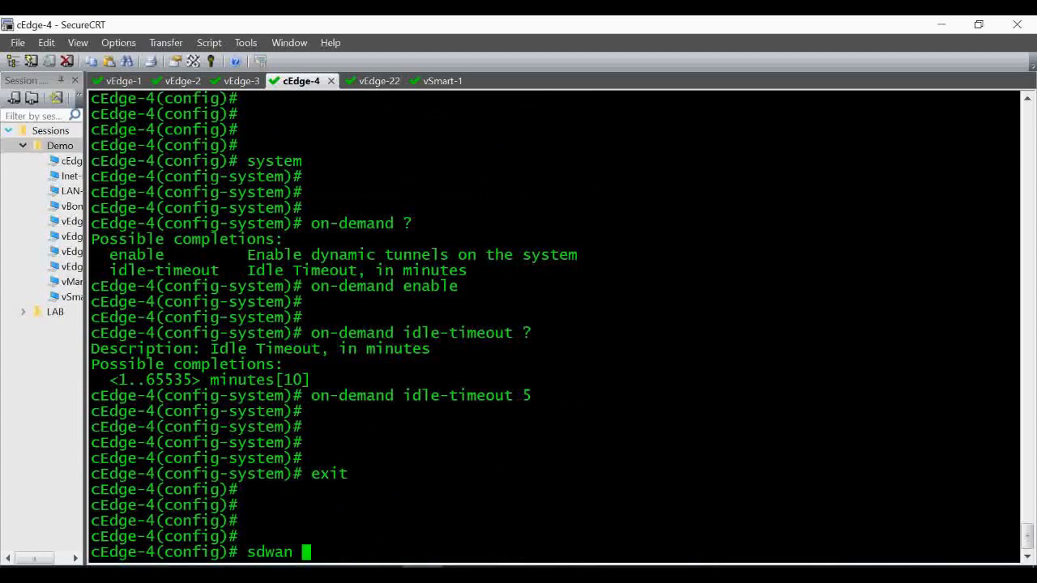
type(" omp ?")
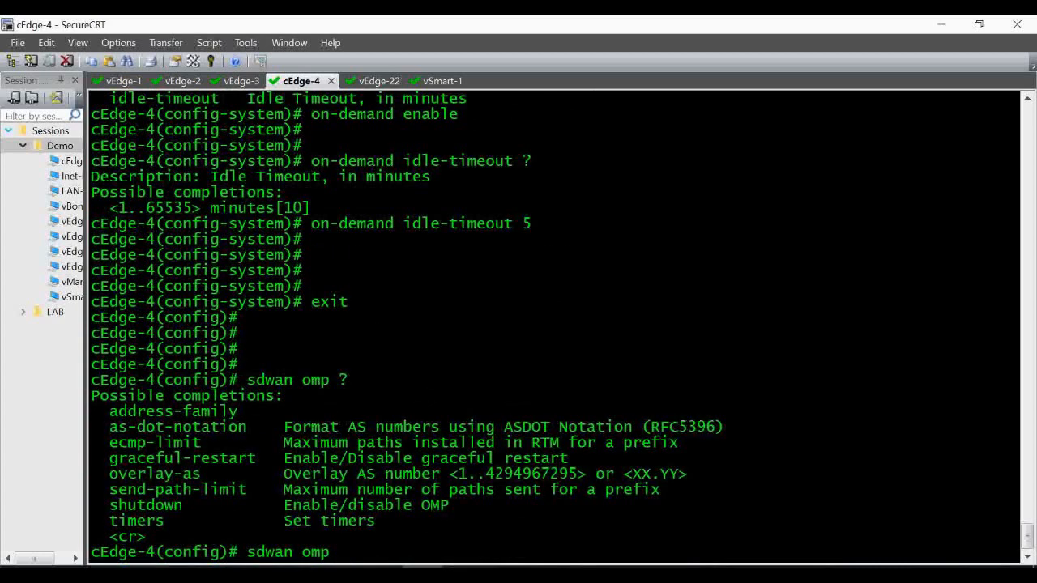
type("ecmp-limit ")
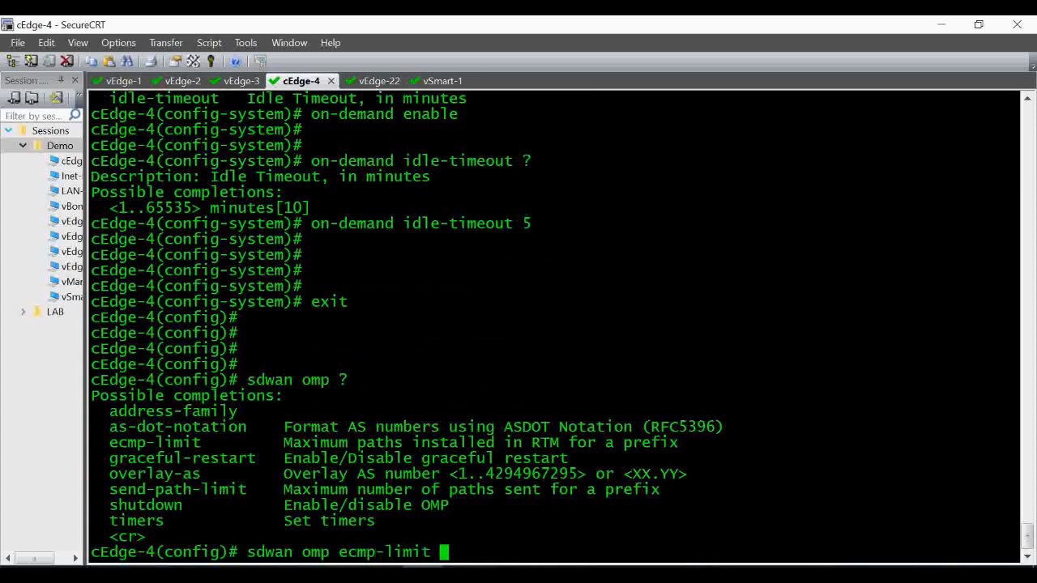
type("?")
type("16")
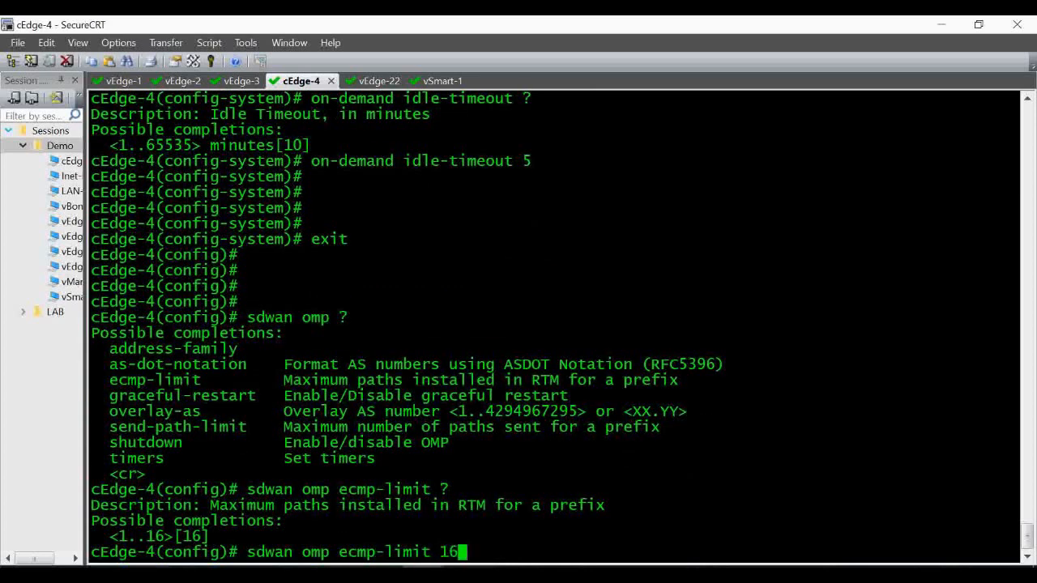
key("Return")
key("Return")
key("Return")
key("Return")
key("Return")
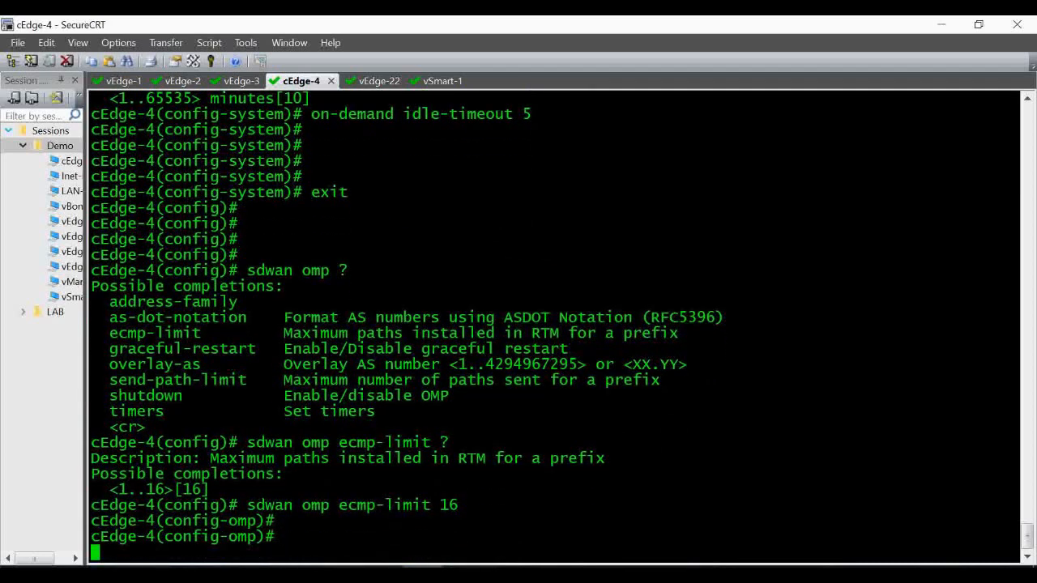
Step: Commit the cEdge-4 changes and exit the omp, sdwan and configuration modes back to the privileged prompt
type("commit")
key("Return")
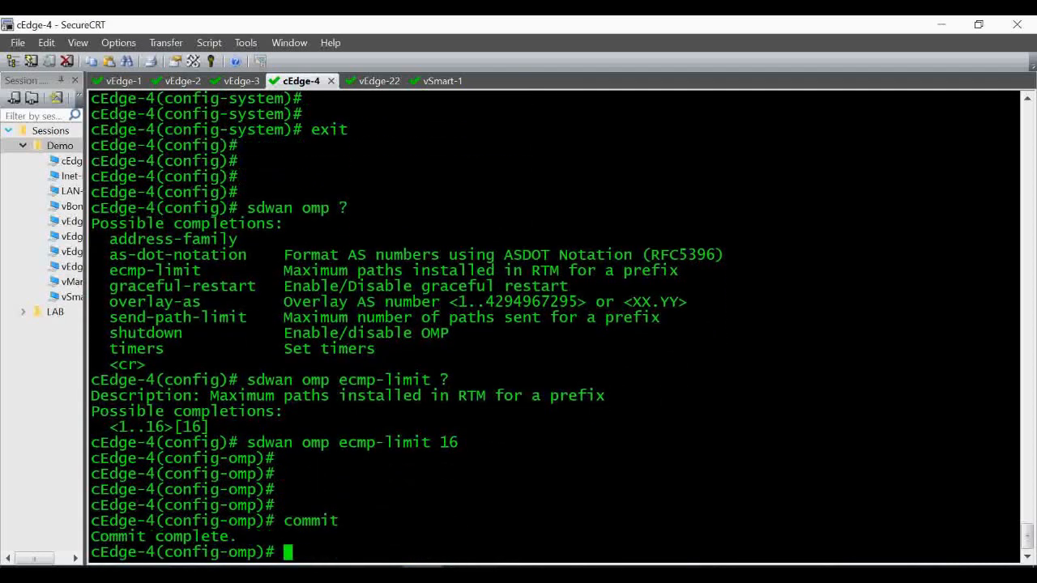
key("Return")
key("Return")
key("Return")
type("exit")
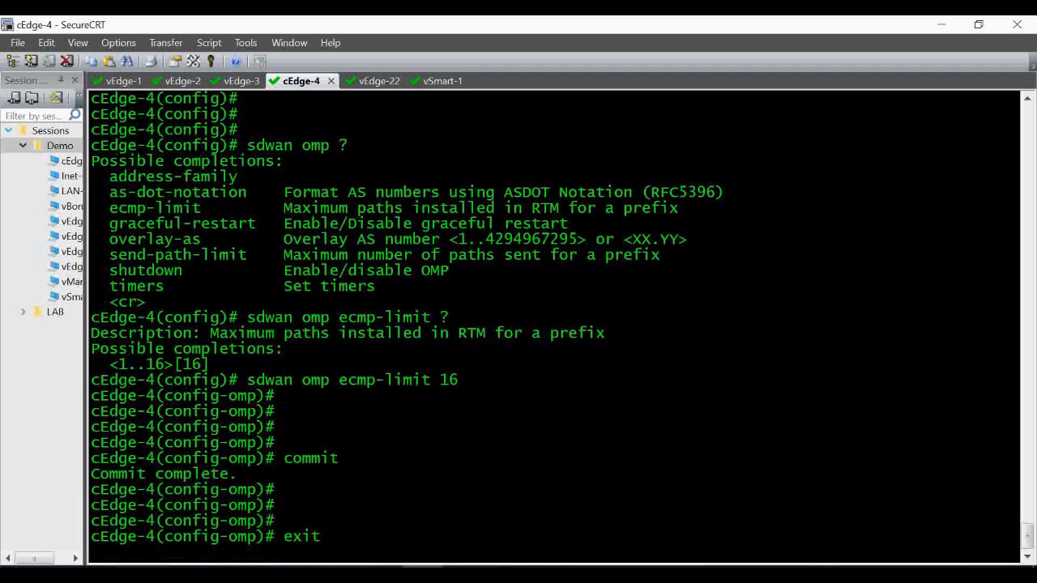
key("Return")
type("exit")
key("Return")
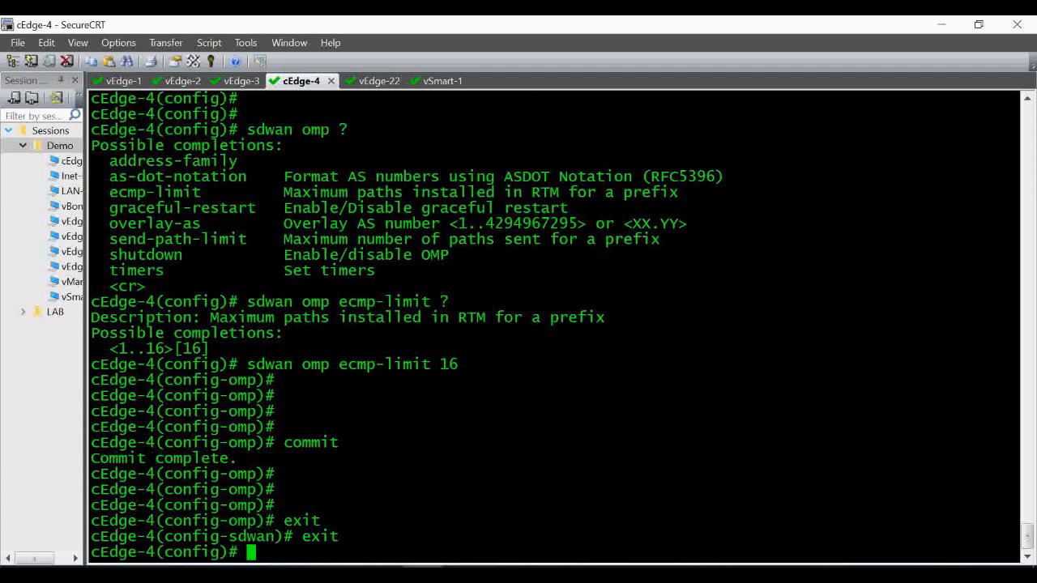
type("exit")
key("Return")
key("Return")
key("Return")
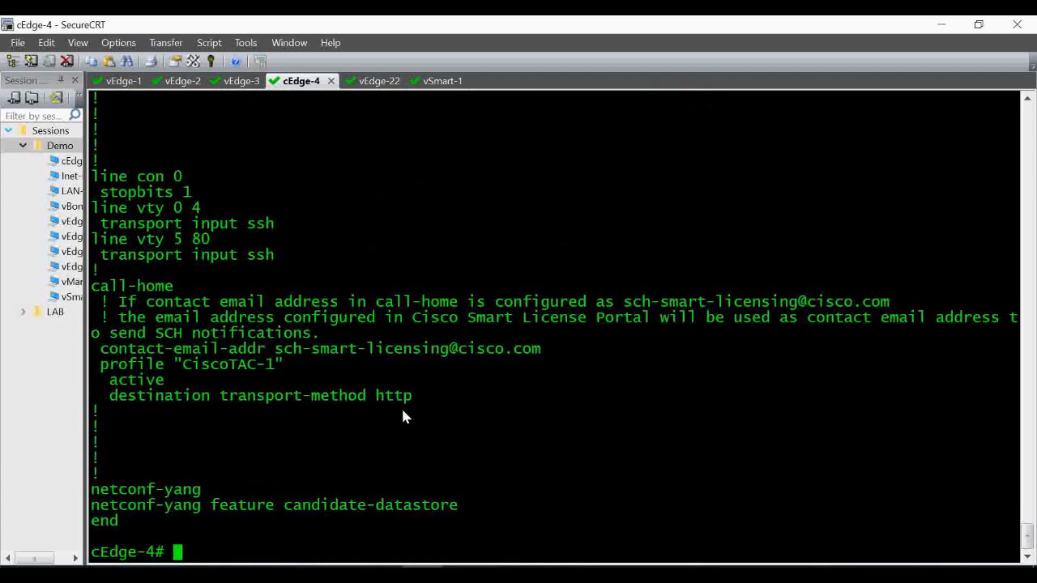
Step: Show cEdge-4's running configuration with show sdwan run and highlight the on-demand enable and idle-timeout lines
type("show s")
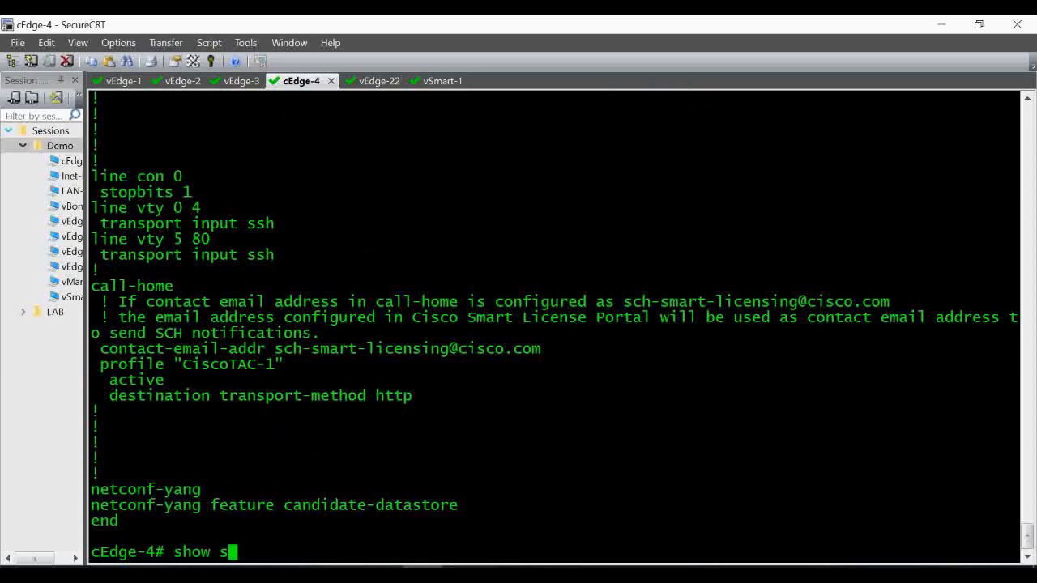
type("dwan run")
key("Return")
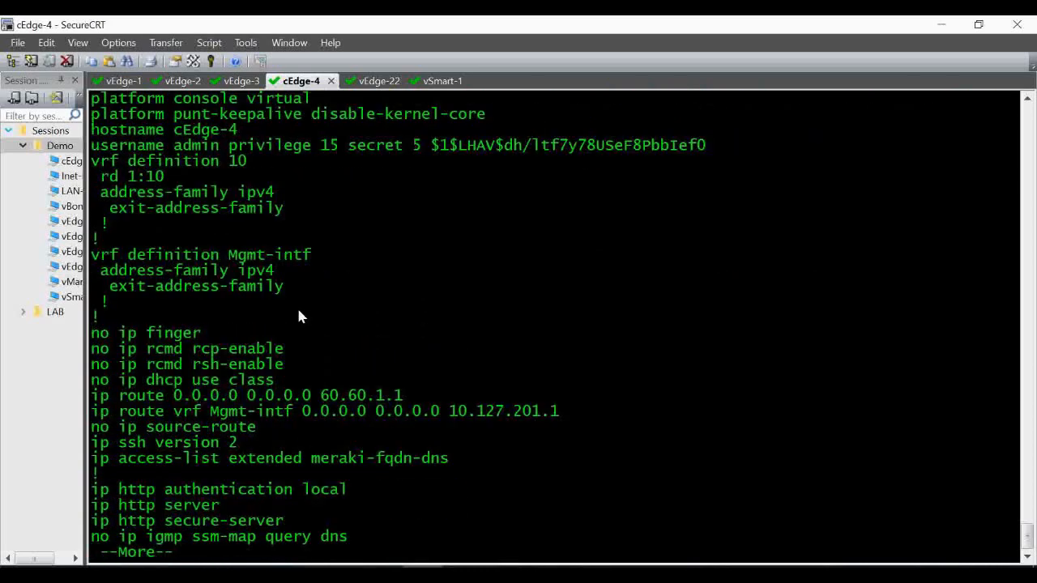
scroll(298, 314, "up", 5)
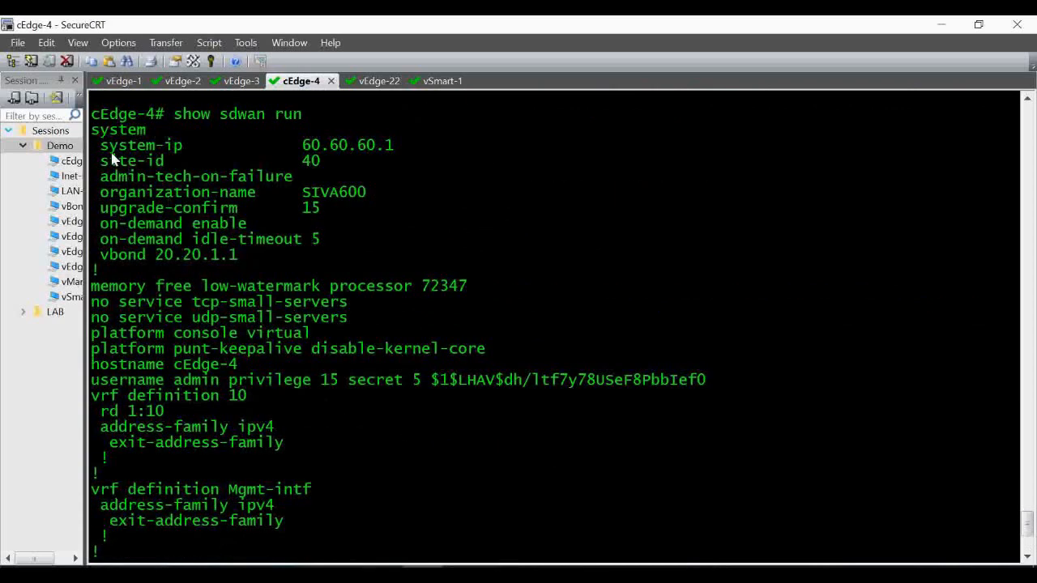
left_click_drag(99, 223, 247, 224)
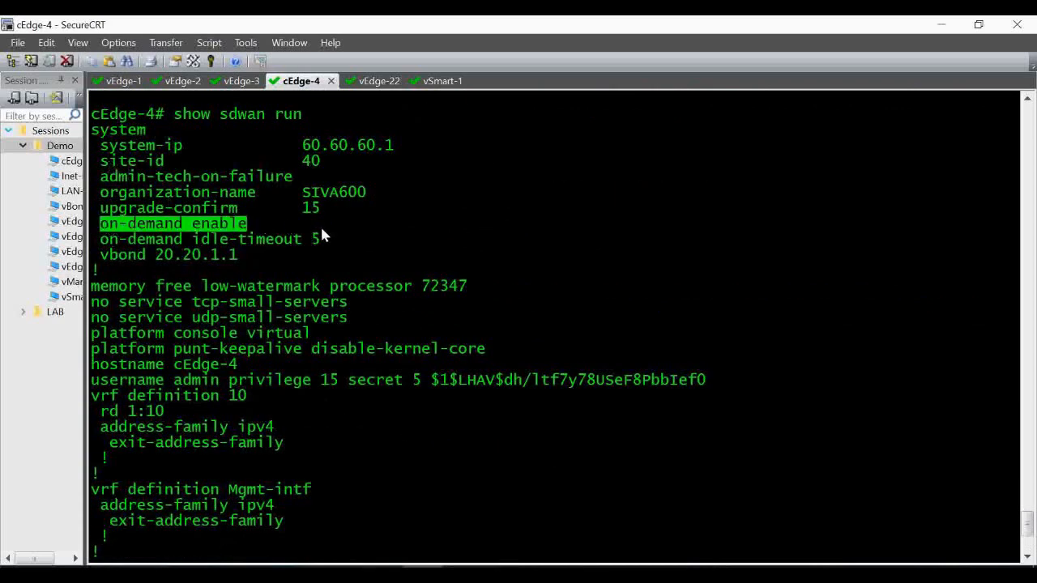
left_click_drag(321, 230, 343, 241)
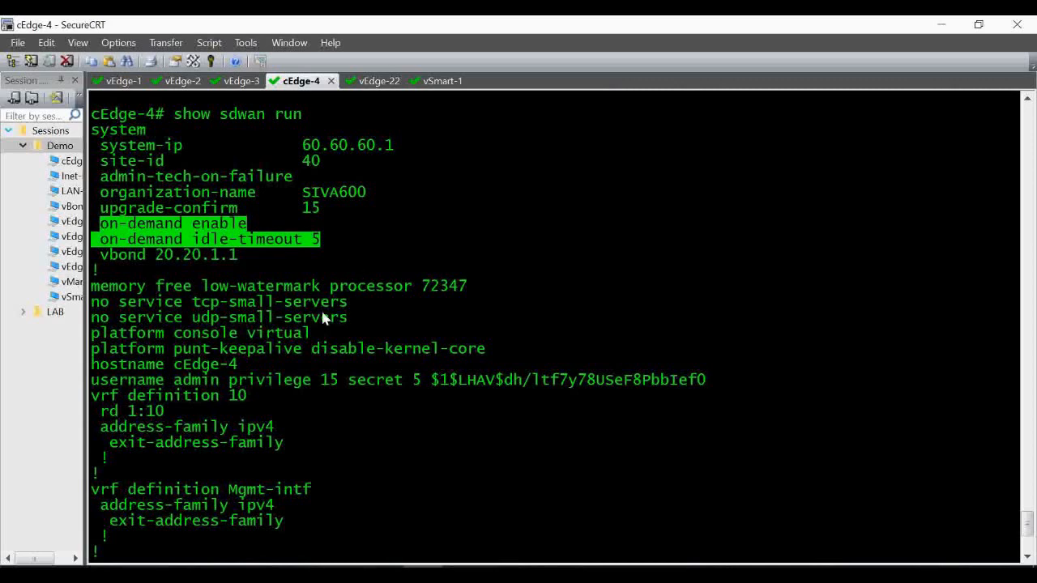
scroll(312, 324, "down", 2)
scroll(306, 332, "down", 3)
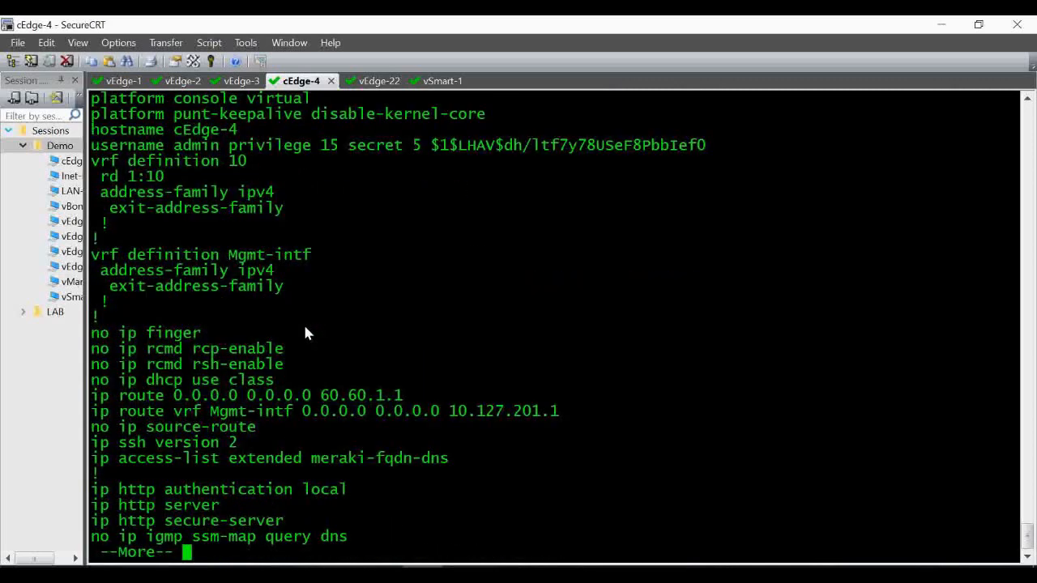
Step: Page through cEdge-4's running configuration to the sdwan omp section and highlight the ecmp-limit line
key("Return")
key("Return")
key("Return")
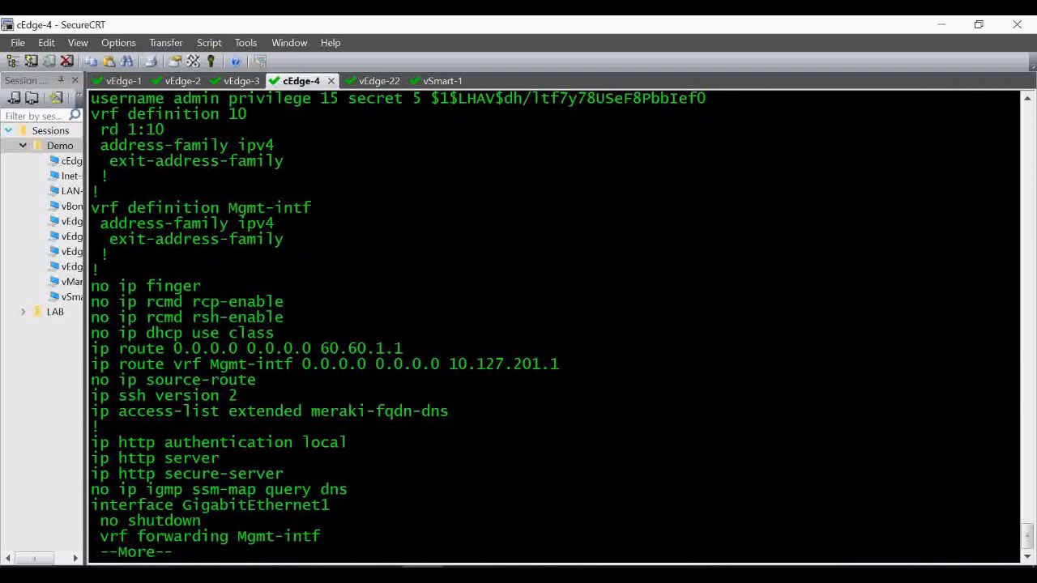
key("Return")
key("Return")
key("Return")
key("Return")
key("Return")
key("Return")
key("Return")
key("Return")
key("Return")
key("Return")
key("Return")
key("Return")
key("Return")
key("Return")
key("Return")
key("Return")
key("Return")
key("Return")
key("Return")
key("Return")
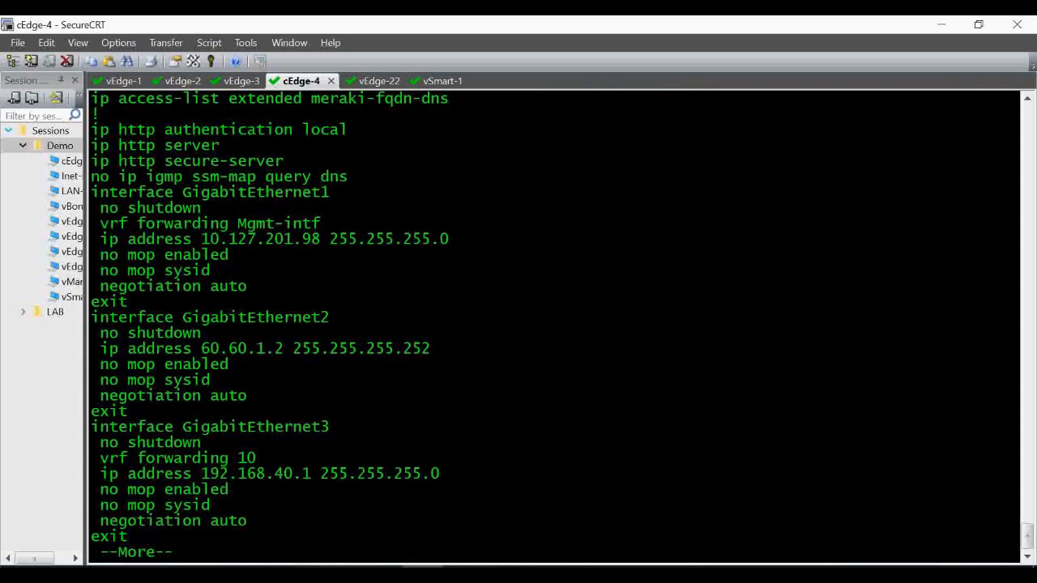
key("Return")
key("Return")
key("Return")
key("Return")
key("Return")
key("Return")
key("Return")
key("Return")
key("Return")
key("Return")
key("Return")
key("Return")
key("Return")
key("Return")
key("Return")
key("Return")
key("Return")
key("Return")
key("Return")
key("Return")
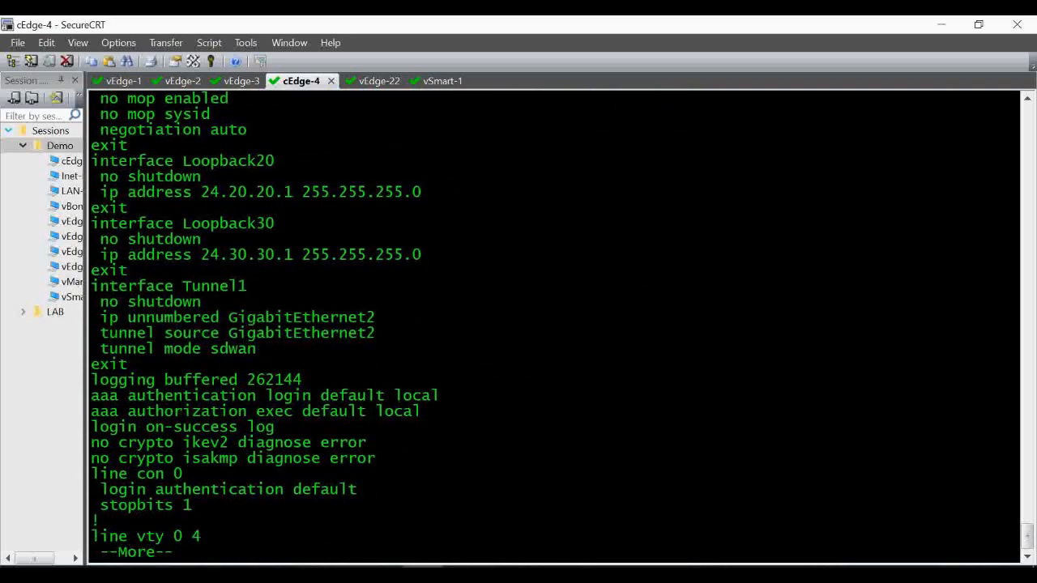
key("Return")
key("Return")
key("Return")
key("Return")
key("Return")
key("Return")
key("Return")
key("Return")
key("Return")
key("Return")
key("Return")
key("Return")
key("Return")
key("Return")
key("Return")
key("Return")
key("Return")
key("Return")
key("Return")
key("Return")
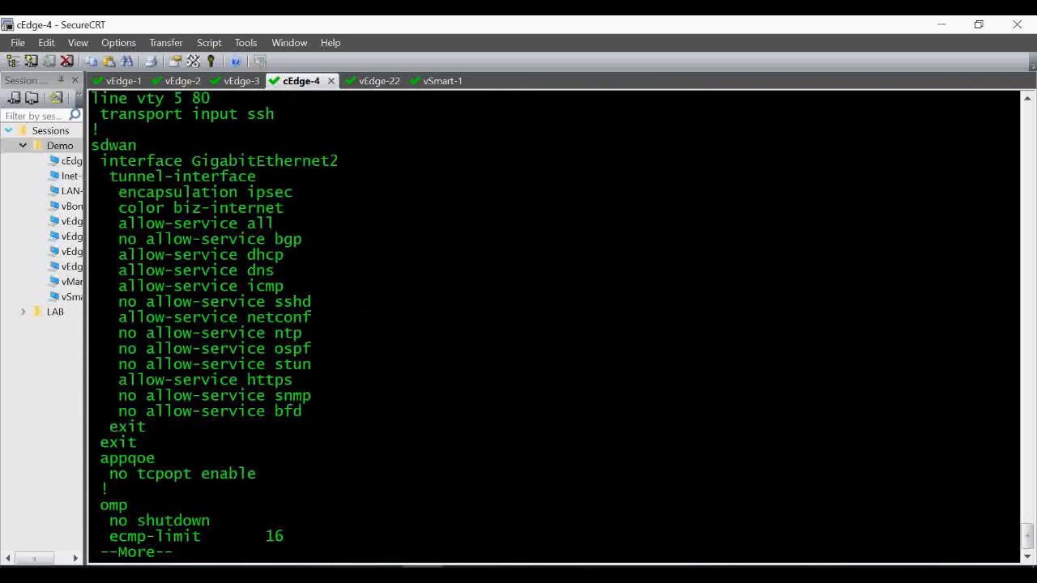
key("Return")
key("Return")
key("Return")
key("Return")
key("Return")
key("Return")
key("Return")
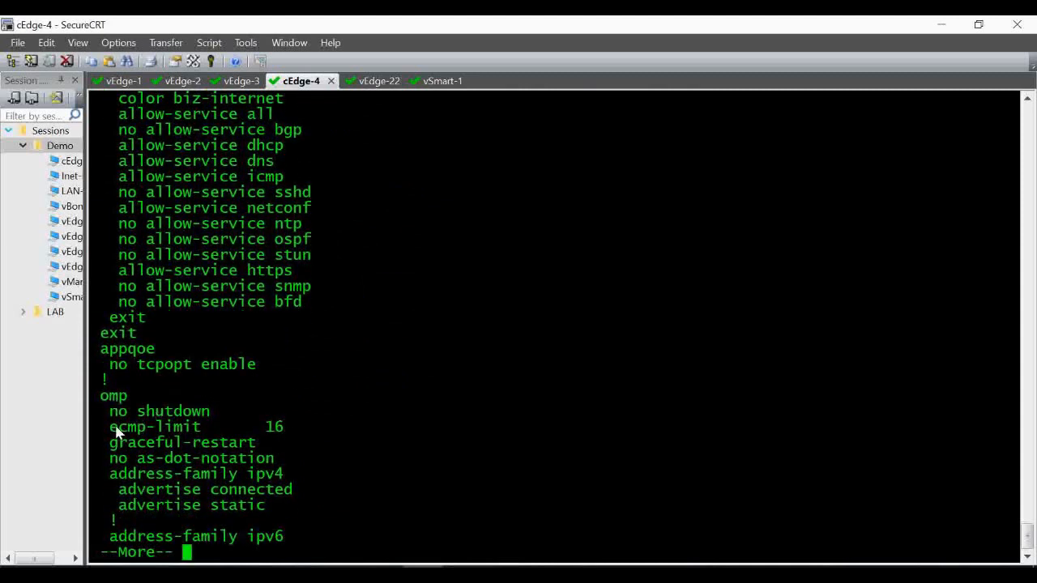
left_click_drag(113, 427, 308, 424)
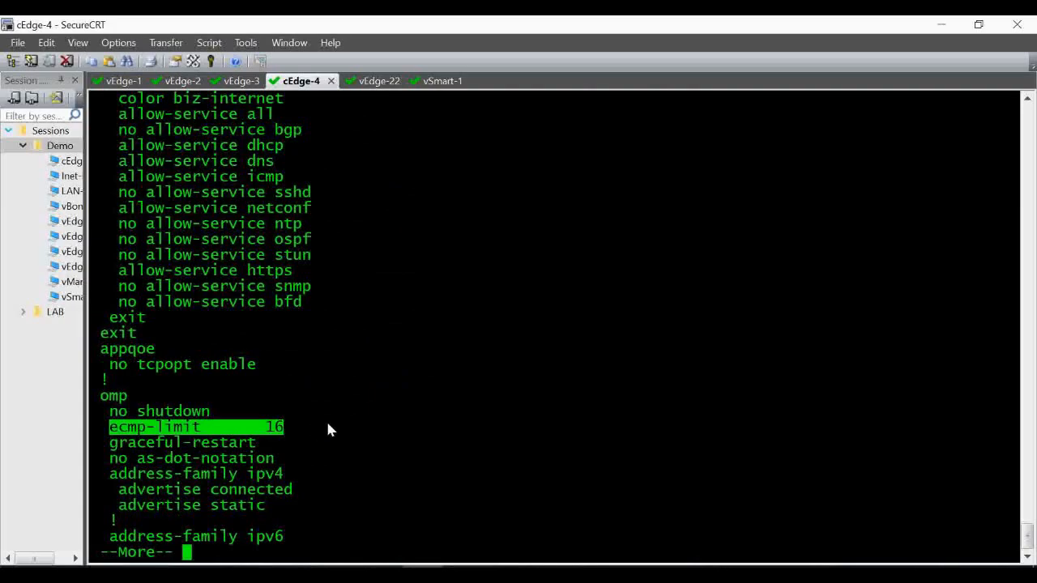
Step: Switch to the Cisco vManage browser window and open the centralized policies list under Configuration
left_click(423, 573)
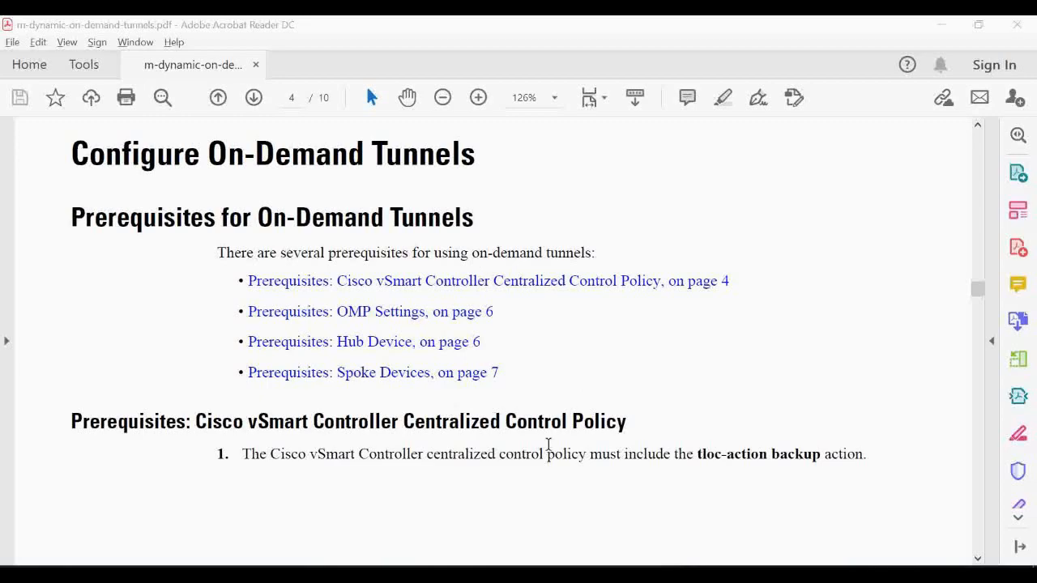
left_click(502, 574)
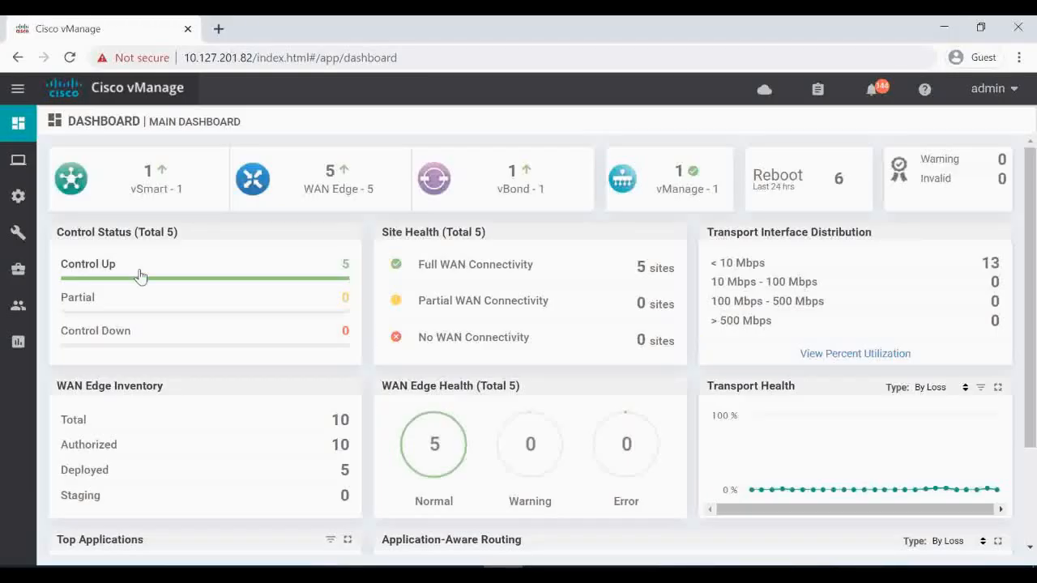
mouse_move(16, 197)
left_click(69, 413)
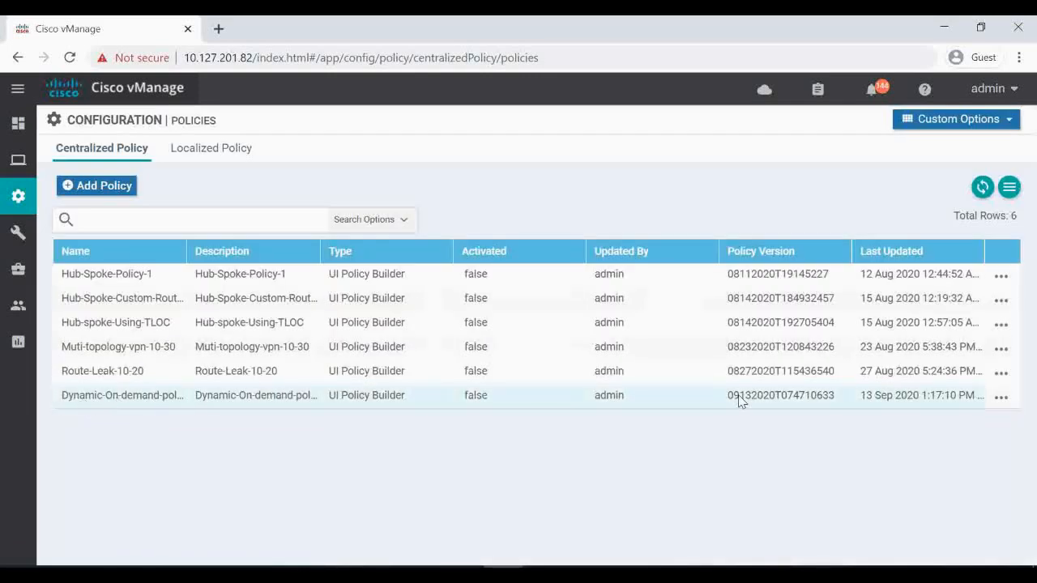
Step: Activate the Dynamic-On-demand centralized policy on the reachable vSmart and expand the log of the vSmart-1 push task
left_click(1001, 397)
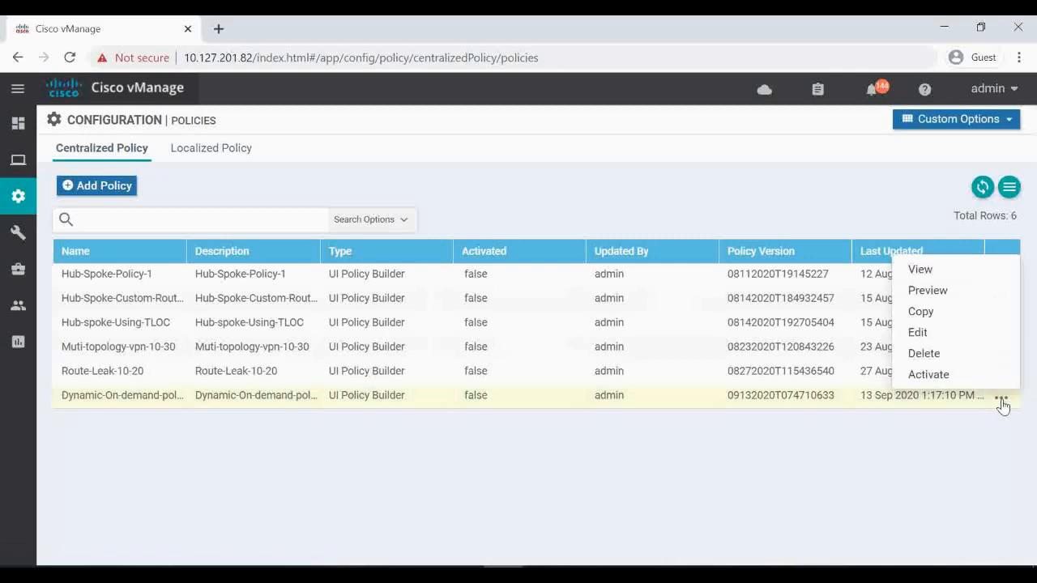
left_click(959, 380)
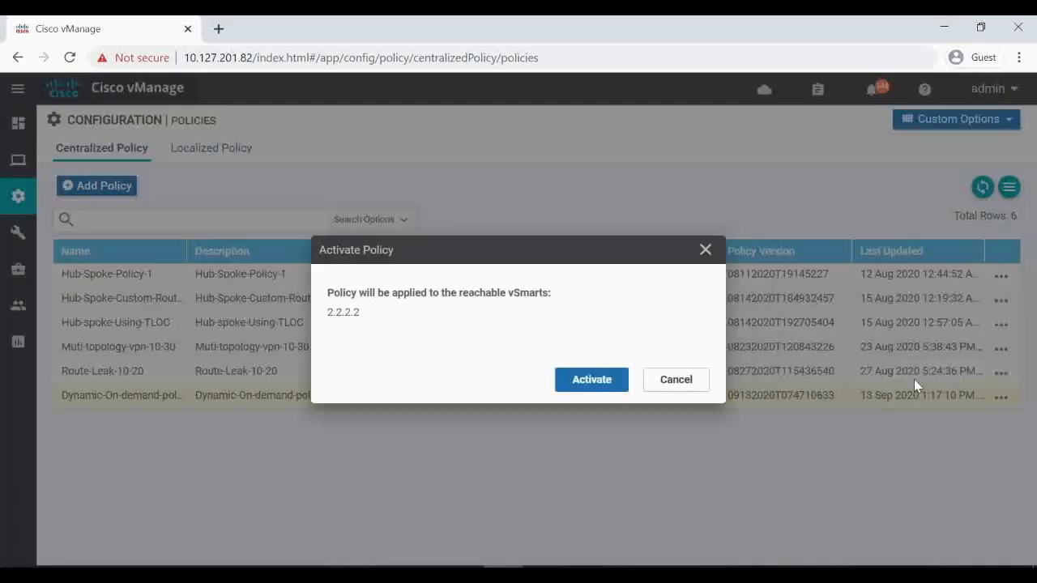
left_click(589, 388)
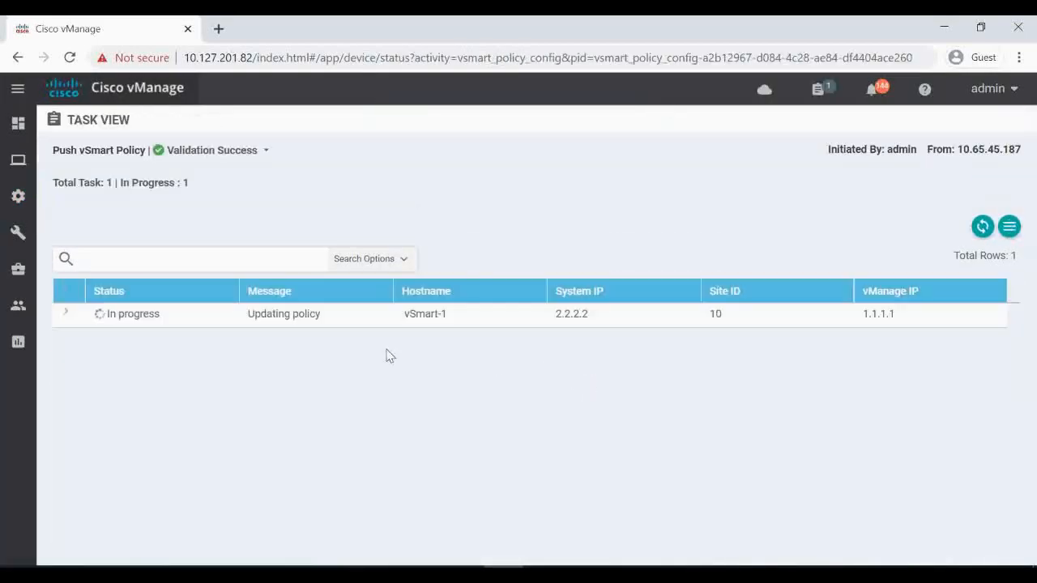
left_click(65, 314)
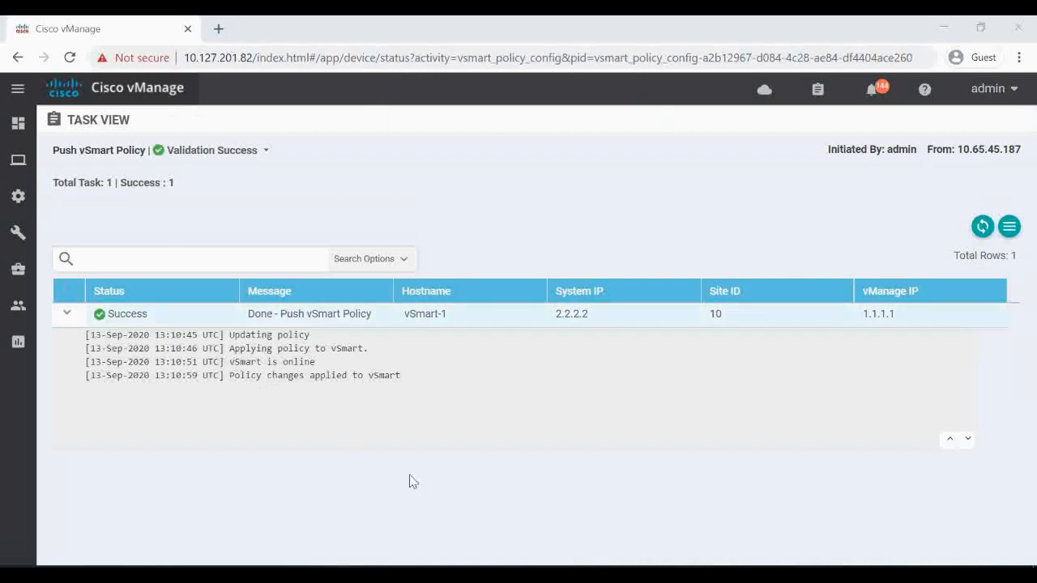
Step: Switch to the vEdge-1 session in SecureCRT and display its routing table with show ip route
left_click(426, 566)
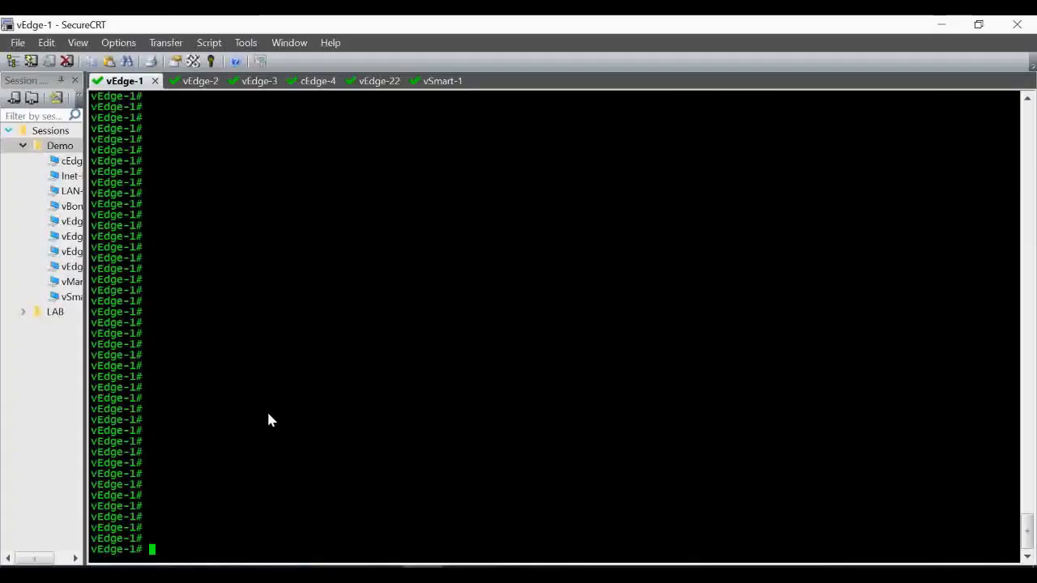
type("show ip ")
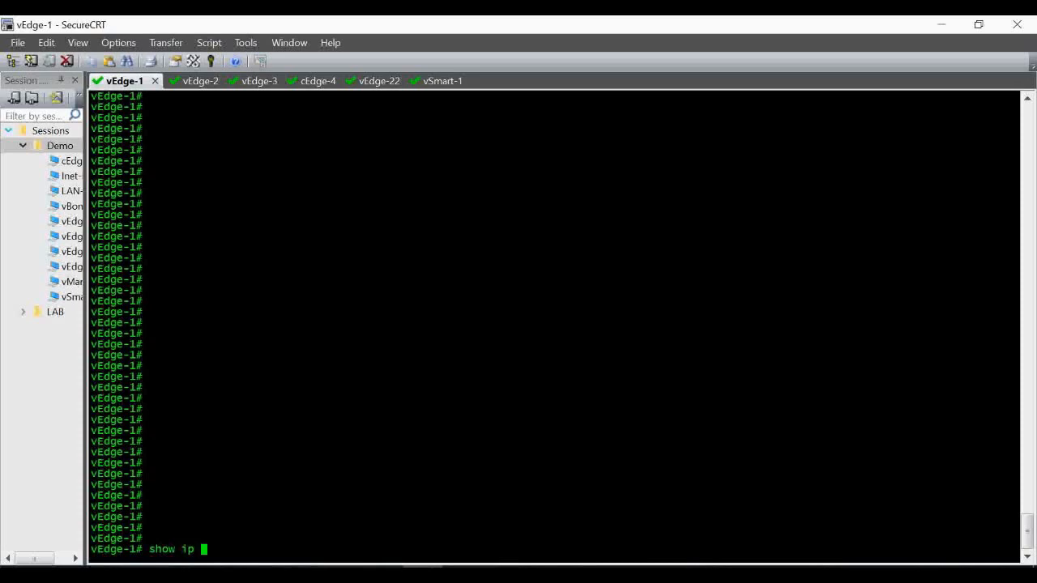
type("route")
key("Return")
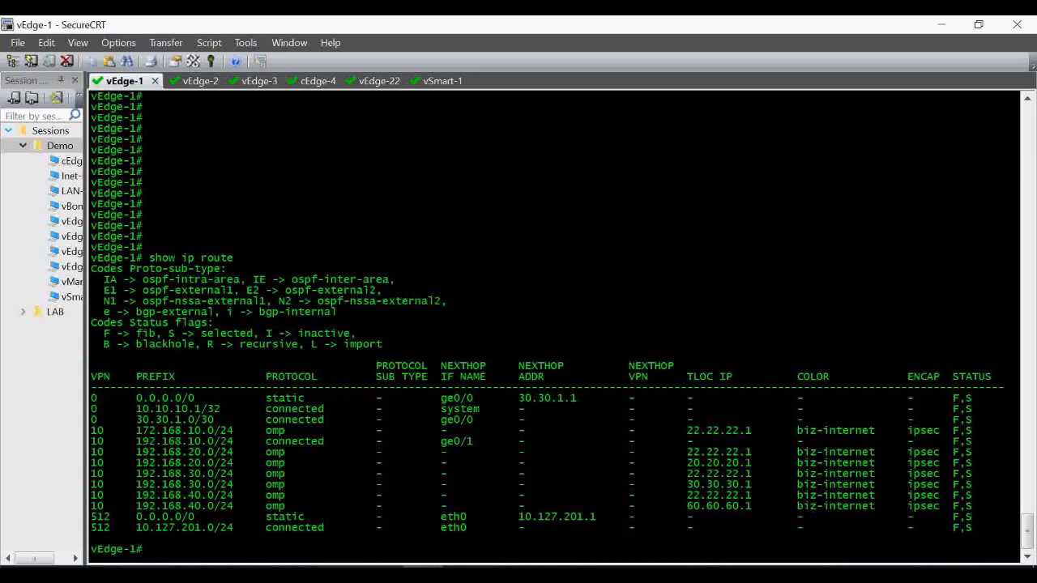
Step: Filter vEdge-1's routing table to the OMP routes with show ip route | i omp
key("Return")
key("Return")
key("Return")
key("Up")
type("|")
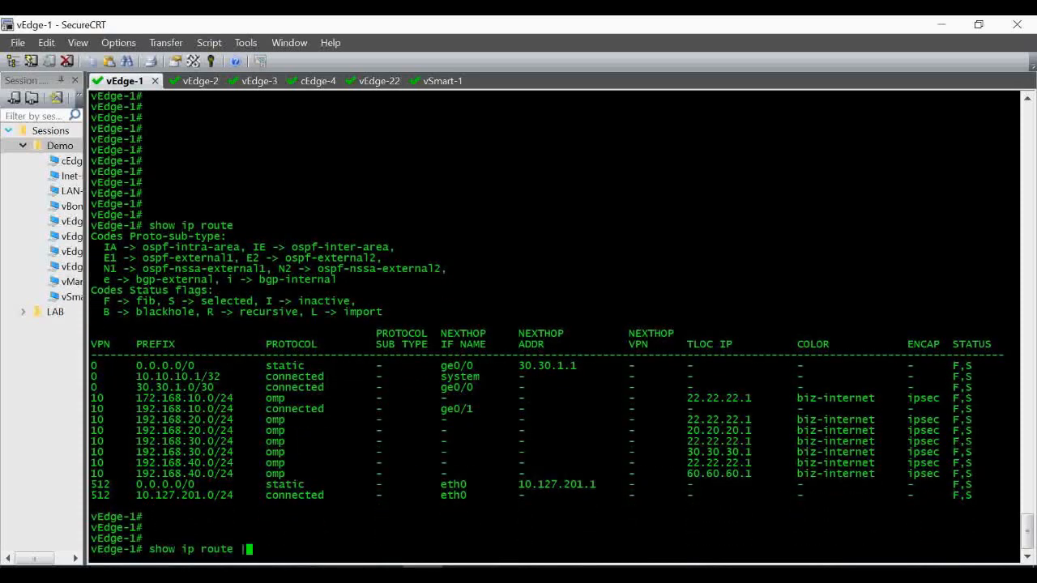
type(" i omp")
key("Return")
key("Return")
key("Return")
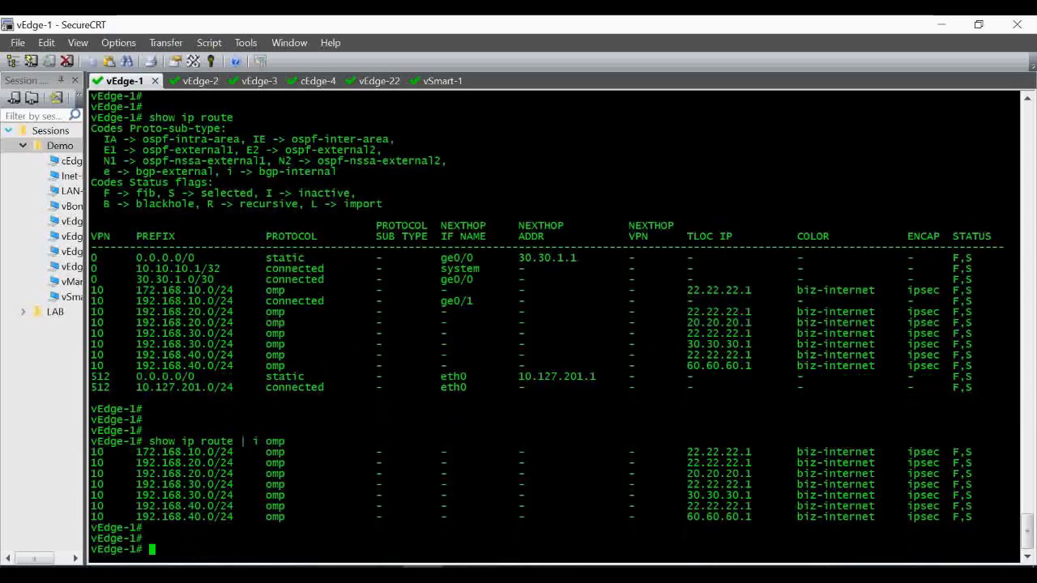
Step: Highlight the 192.168.20.0/24 OMP routes in the filtered output to compare their TLOC IPs
key("Return")
key("Return")
key("Return")
key("Return")
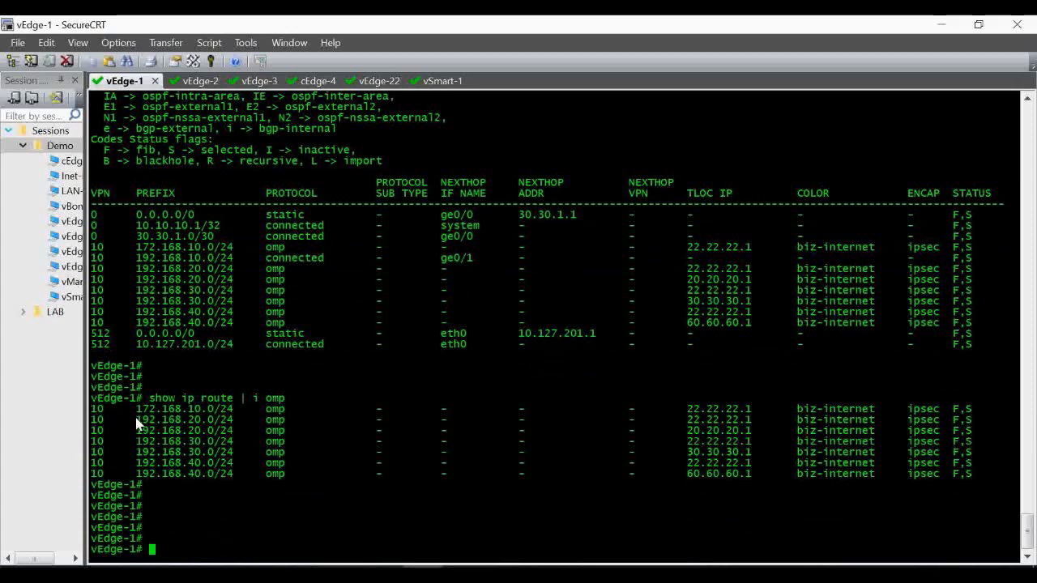
left_click_drag(92, 422, 762, 443)
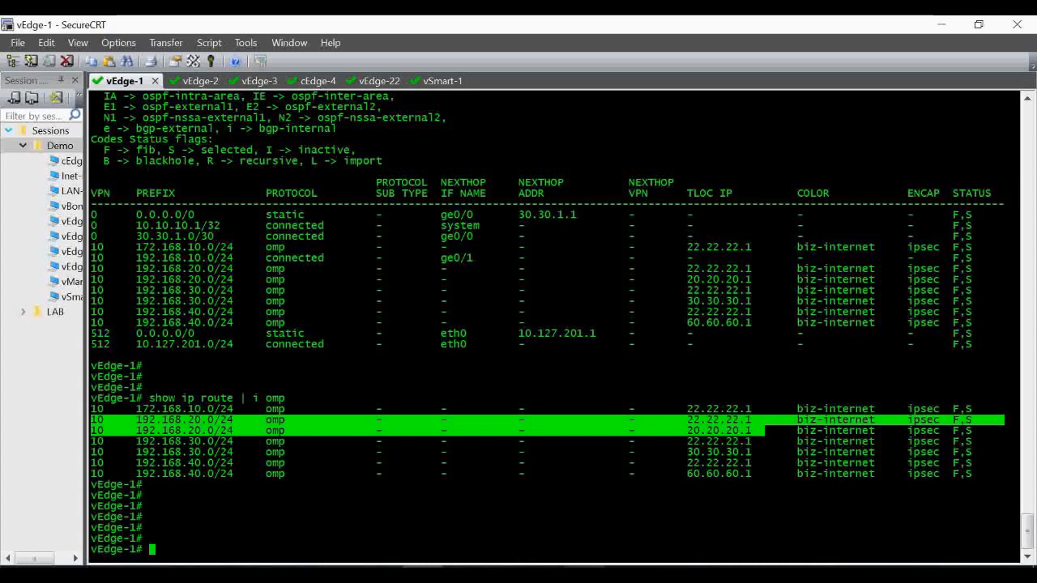
Step: Switch to the network topology diagram in Snipping Tool and move its window beside the terminal output
mouse_move(585, 575)
left_click(580, 511)
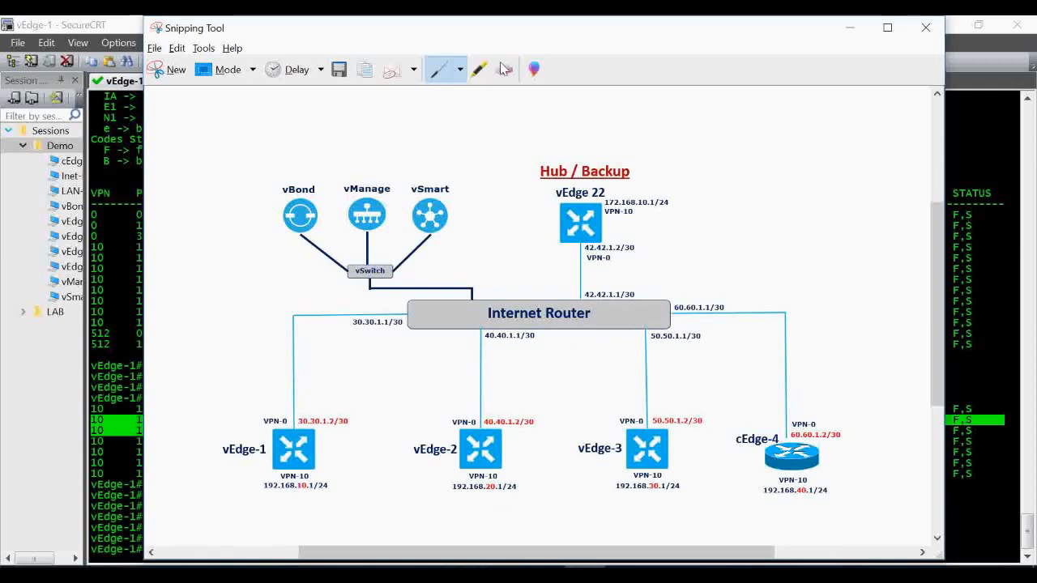
double_click(511, 33)
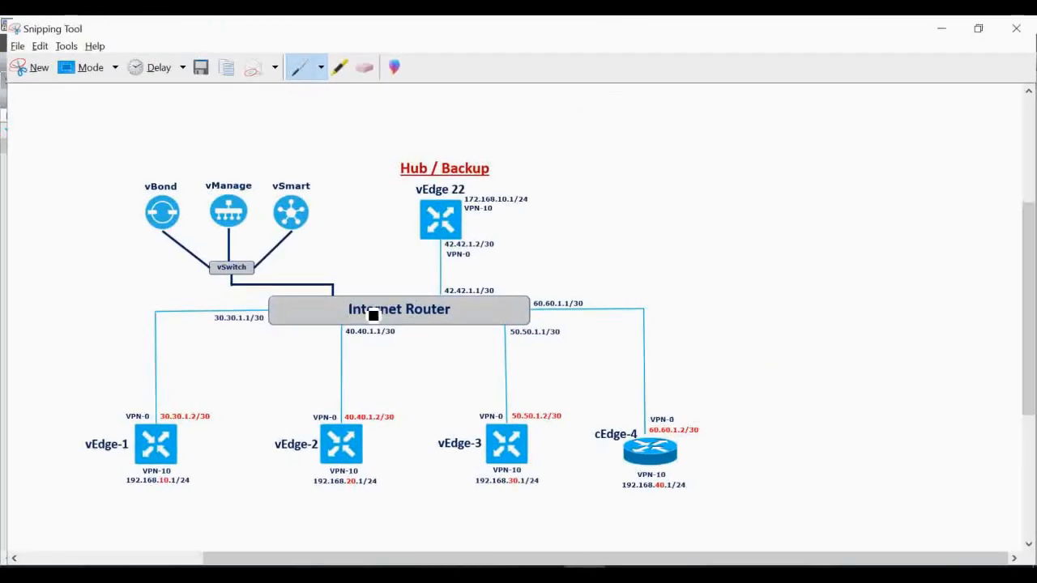
left_click(978, 24)
left_click_drag(342, 42, 479, 54)
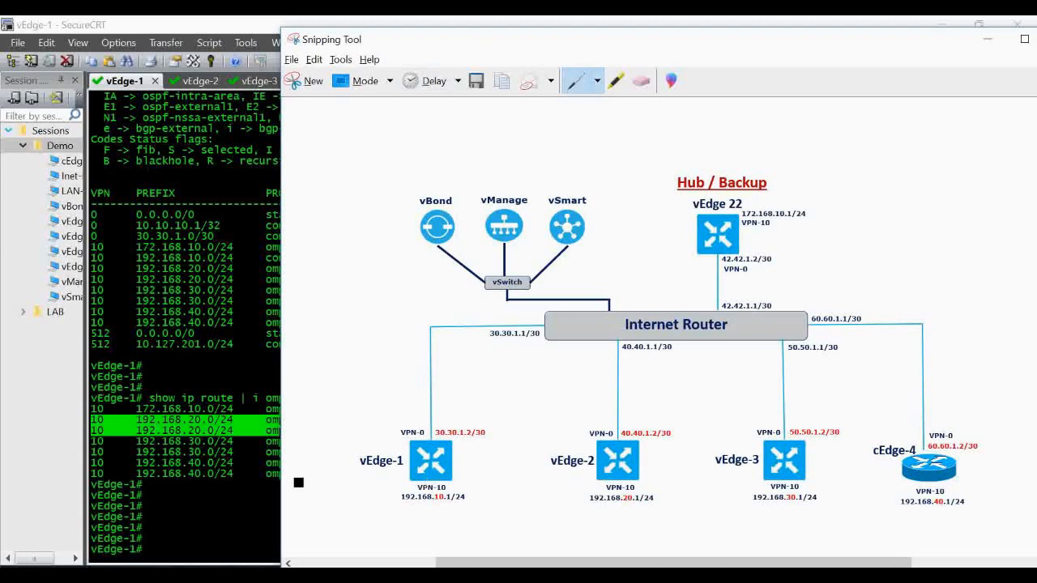
Step: Return to SecureCRT and highlight each TLOC IP of the 192.168.20.0/24 OMP routes in turn
left_click(224, 462)
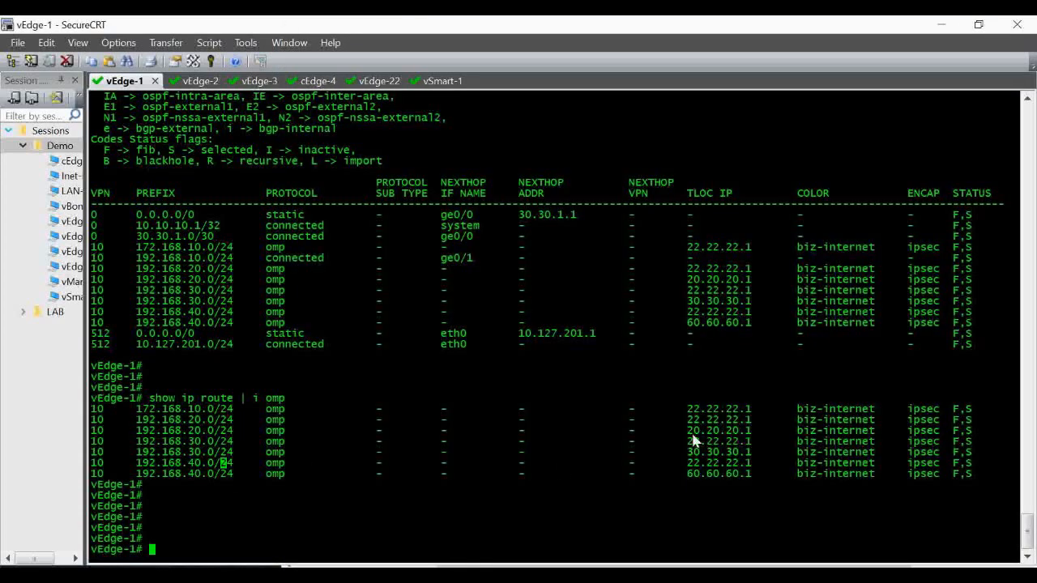
left_click_drag(756, 430, 687, 430)
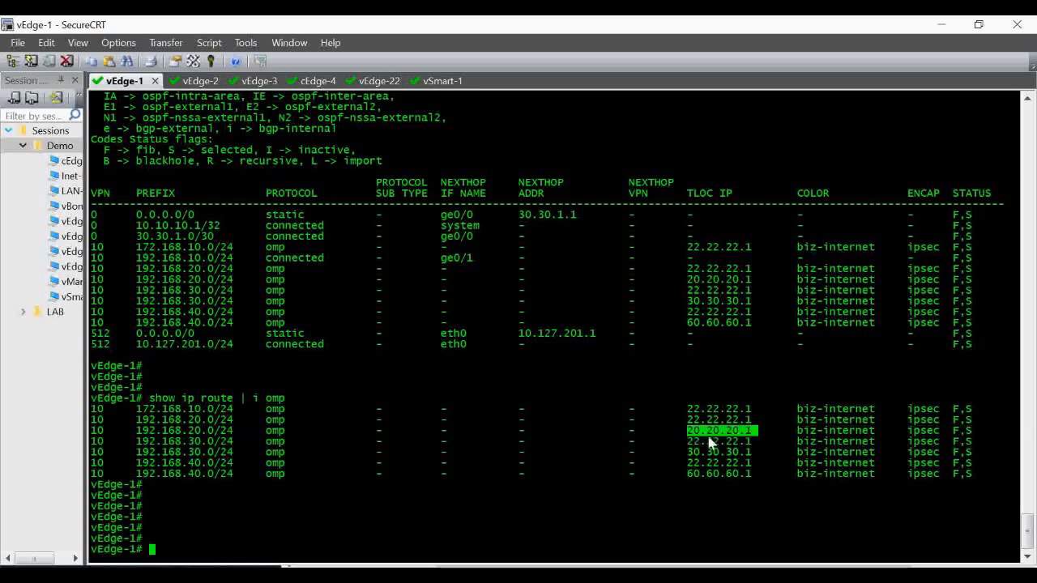
left_click_drag(753, 421, 692, 429)
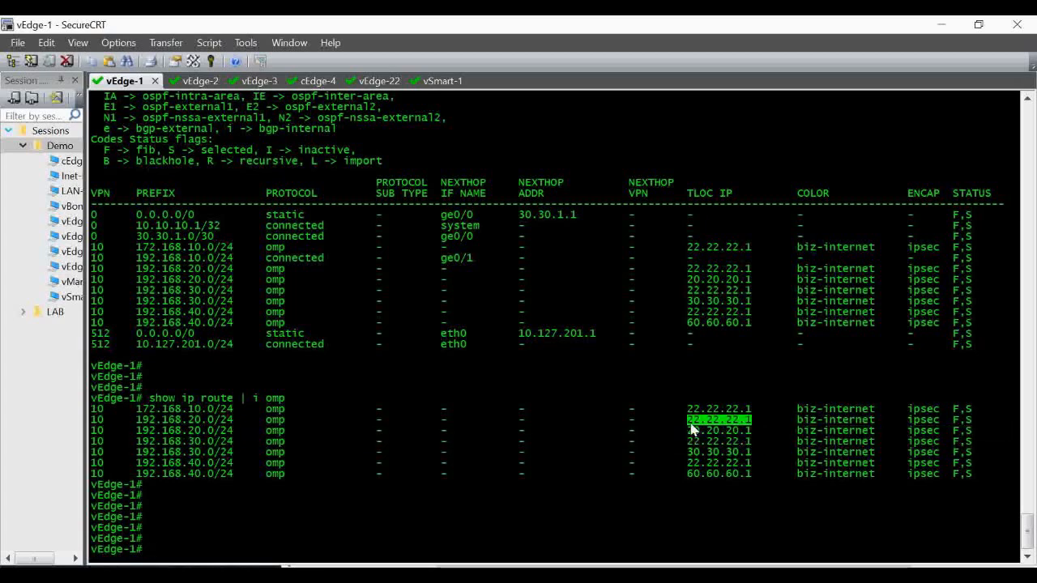
Step: Locate vEdge-3's subnet in the Snipping Tool diagram, and highlight the 192.168.30.0/24 routes' TLOC IPs back in SecureCRT
left_click(510, 566)
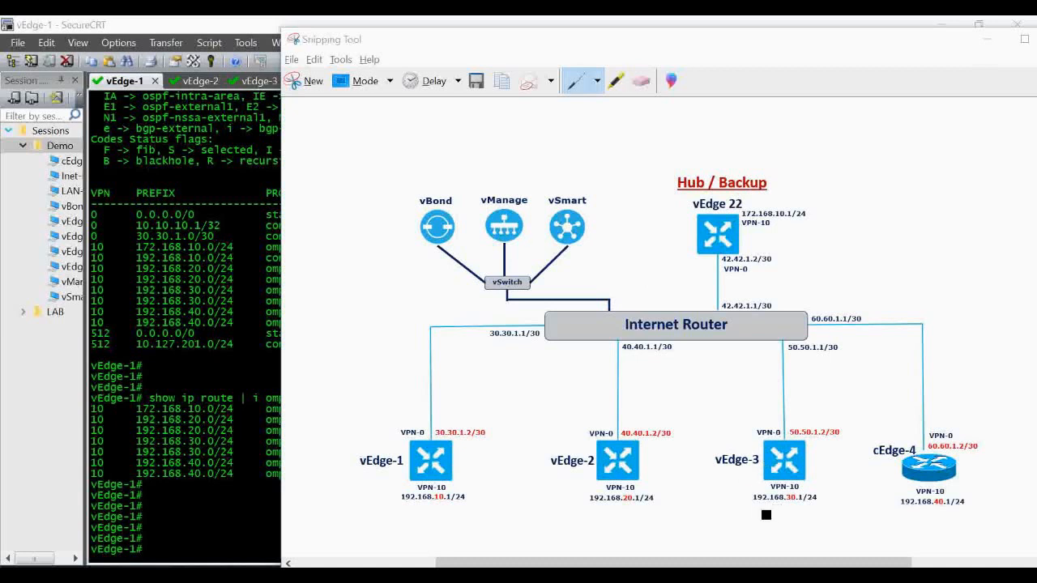
left_click(206, 458)
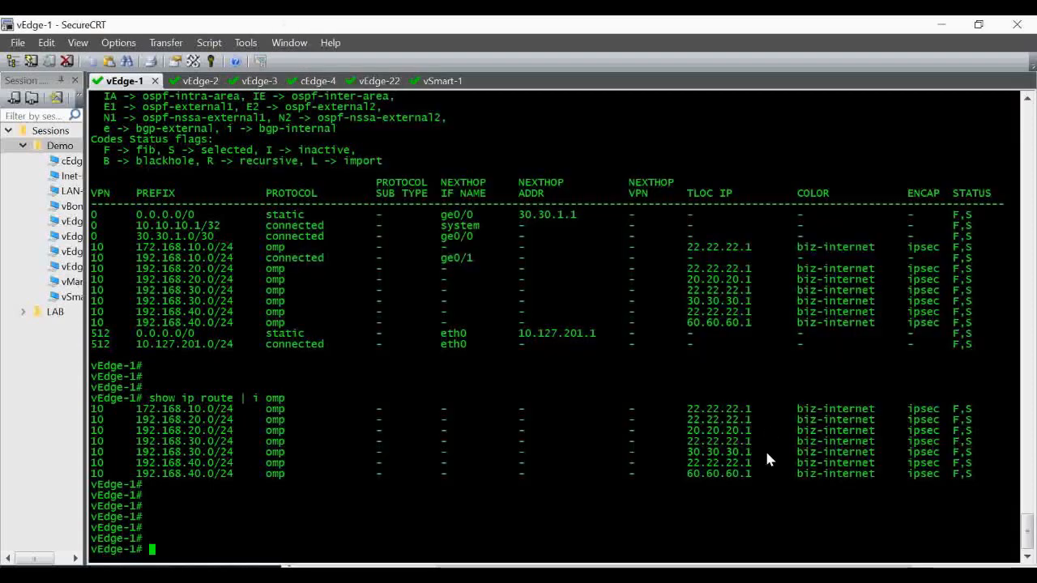
left_click_drag(731, 455, 690, 455)
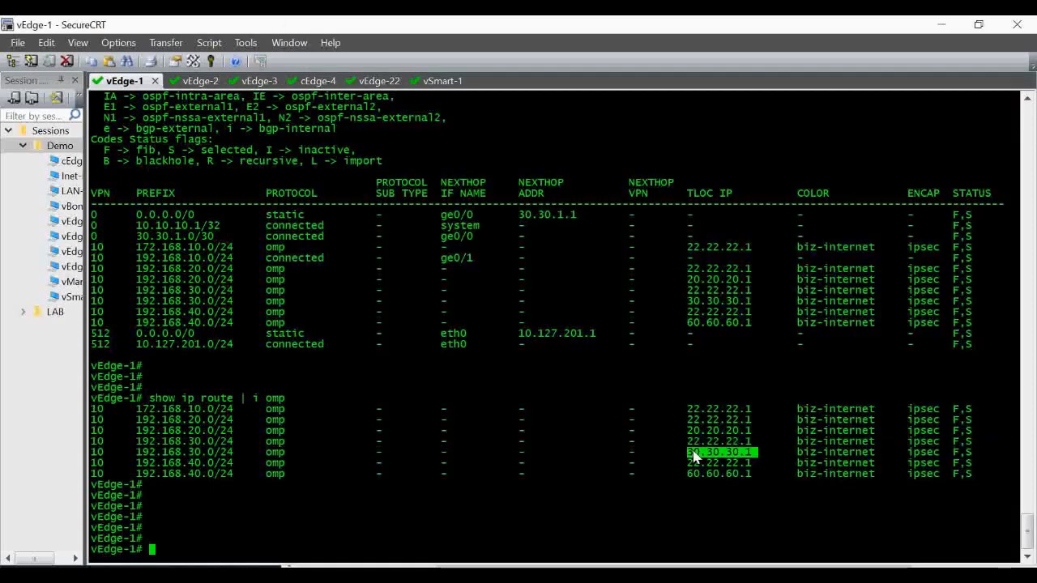
left_click_drag(752, 441, 694, 441)
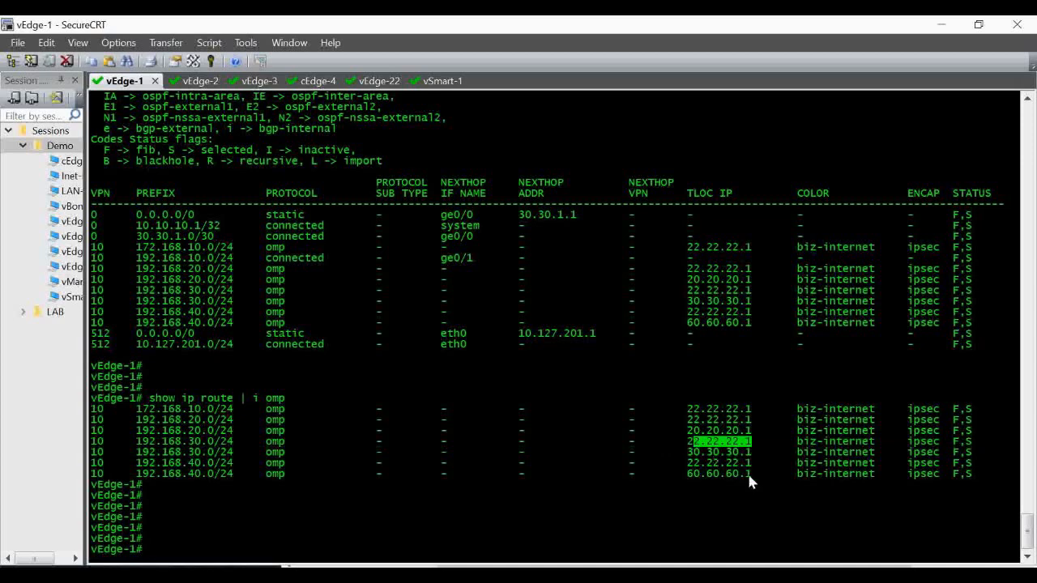
Step: Locate cEdge-4's subnet in the Snipping Tool diagram, and check the 192.168.40.0/24 routes' TLOC IPs back in SecureCRT
key("alt+Tab")
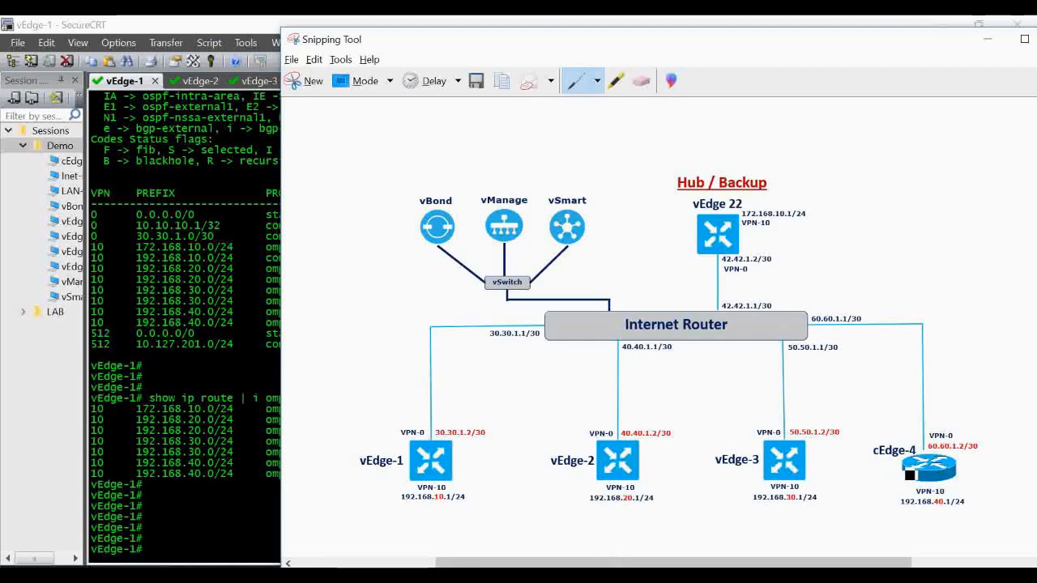
left_click(237, 479)
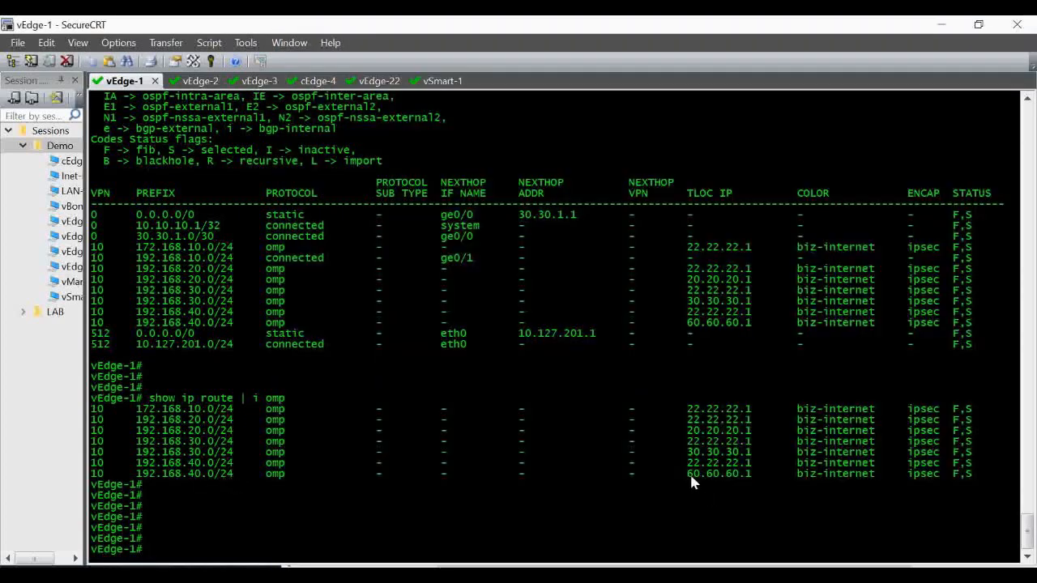
mouse_move(691, 478)
left_mouse_down()
mouse_move(745, 486)
mouse_move(752, 467)
mouse_move(689, 464)
left_mouse_up()
left_click(413, 498)
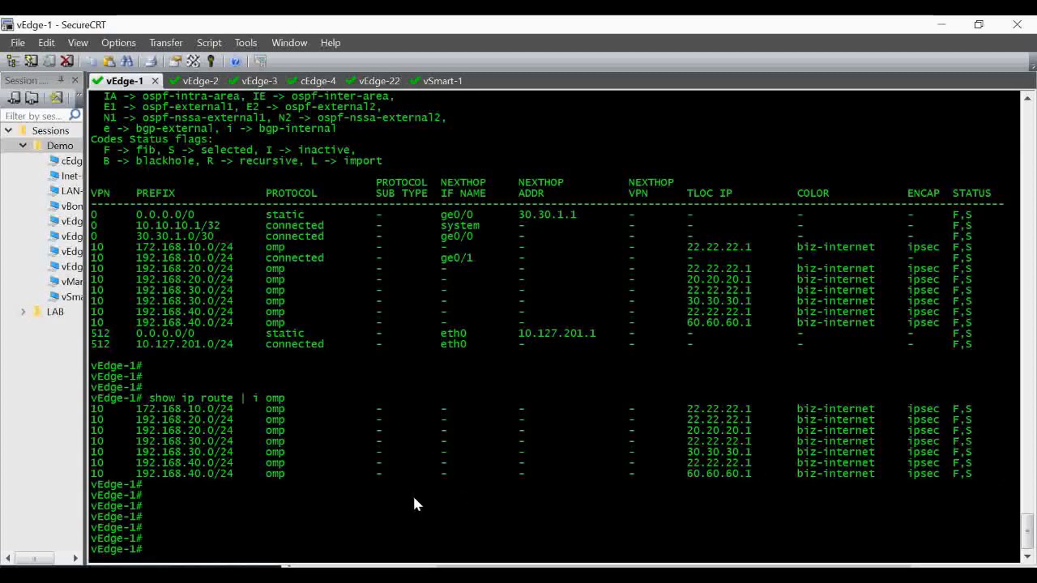
Step: List the OMP routes learned by vEdge-1 with show omp routes received
type("show omp routes received")
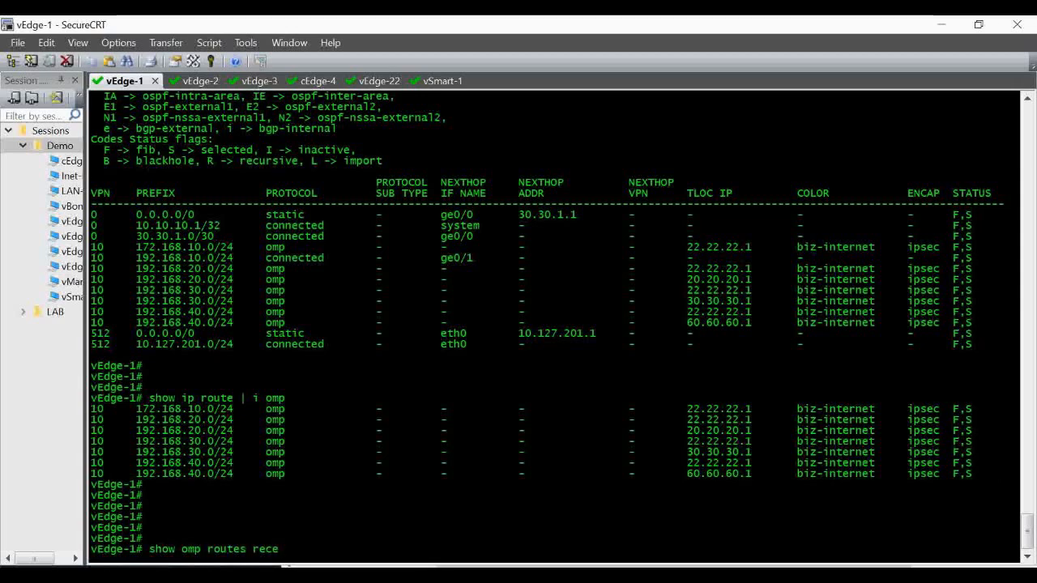
key("Return")
key("Return")
key("Return")
key("Return")
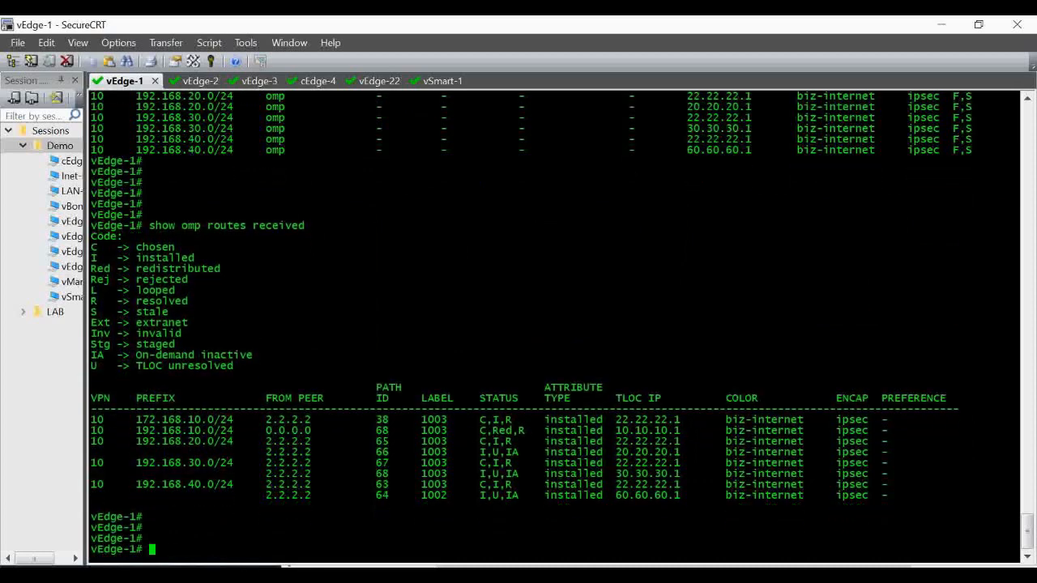
Step: Enlarge the terminal text and compare the status codes of the two 192.168.20.0/24 OMP paths with the code legend
scroll(411, 491, "up", 2, "ctrl")
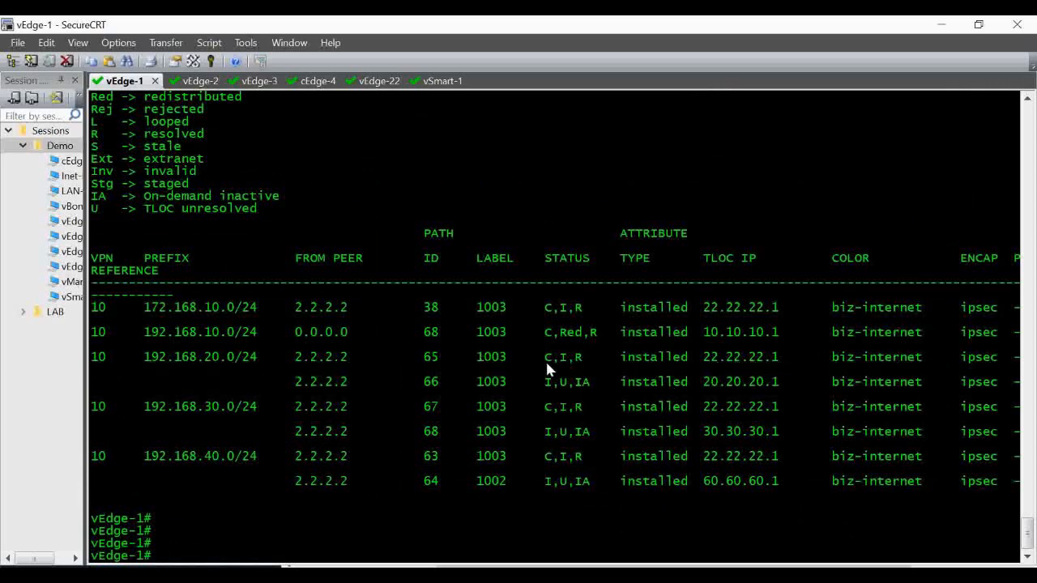
left_click_drag(544, 357, 585, 357)
scroll(362, 240, "up", 1)
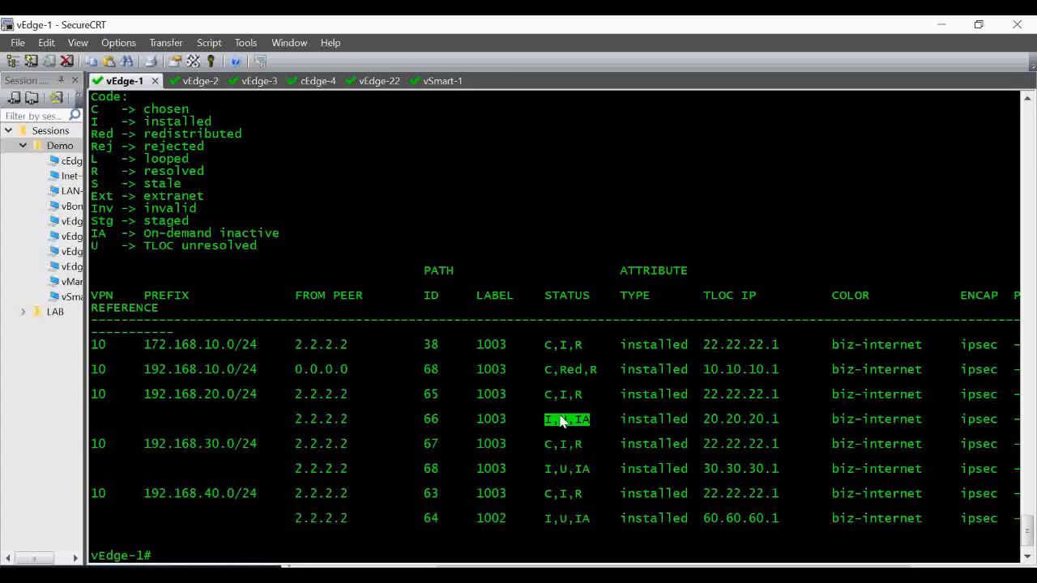
left_click_drag(779, 417, 544, 421)
Step: List vEdge-1's BFD sessions with show bfd sessions and compare them with the topology diagram in Snipping Tool
left_click(400, 509)
key("Return")
key("Return")
key("Return")
key("Return")
key("Return")
key("Return")
key("Return")
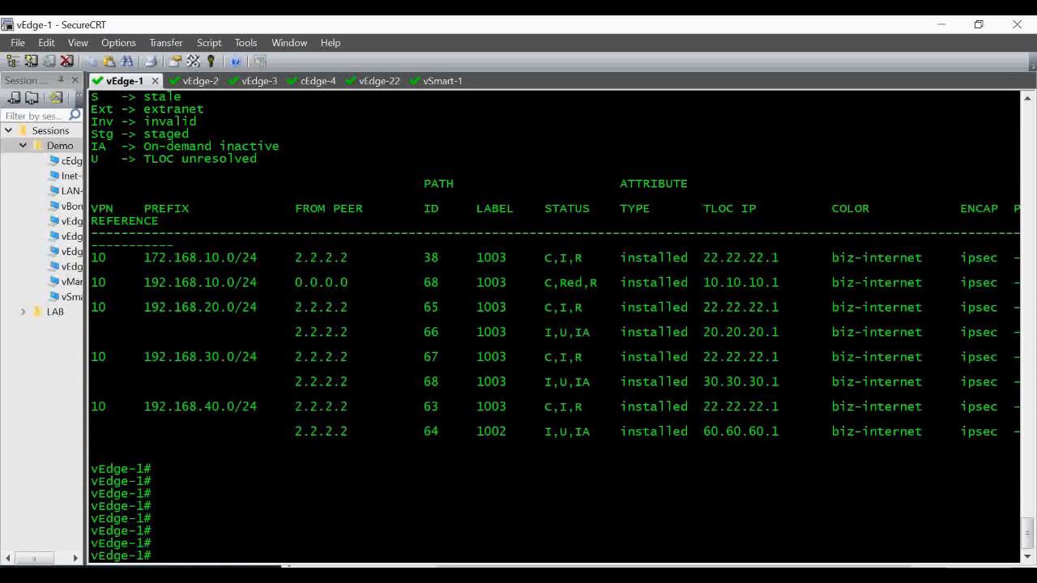
type("show bf")
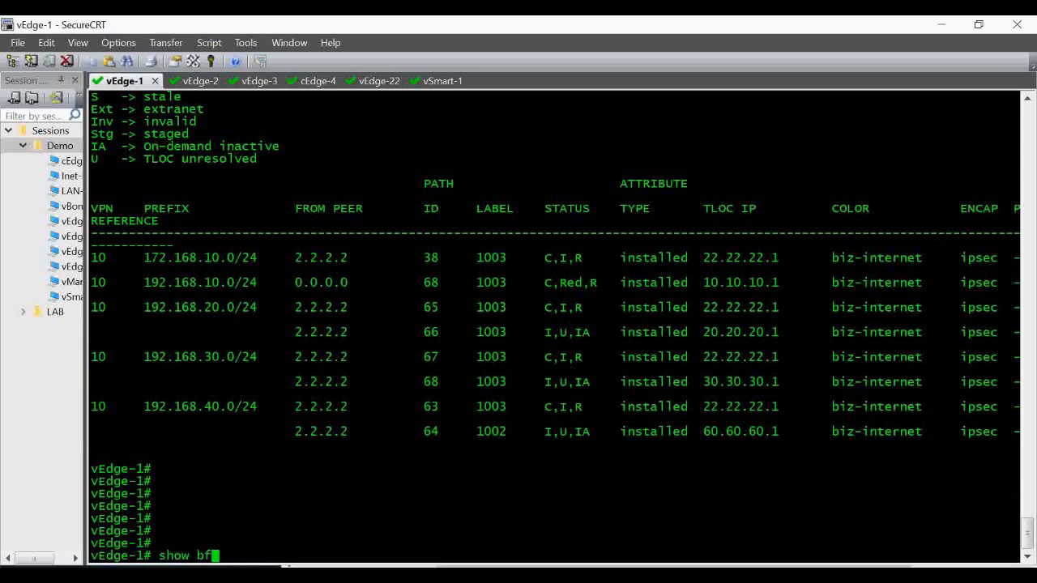
type("d sessions")
key("Return")
key("Return")
key("Return")
key("Return")
key("Return")
key("Return")
key("Return")
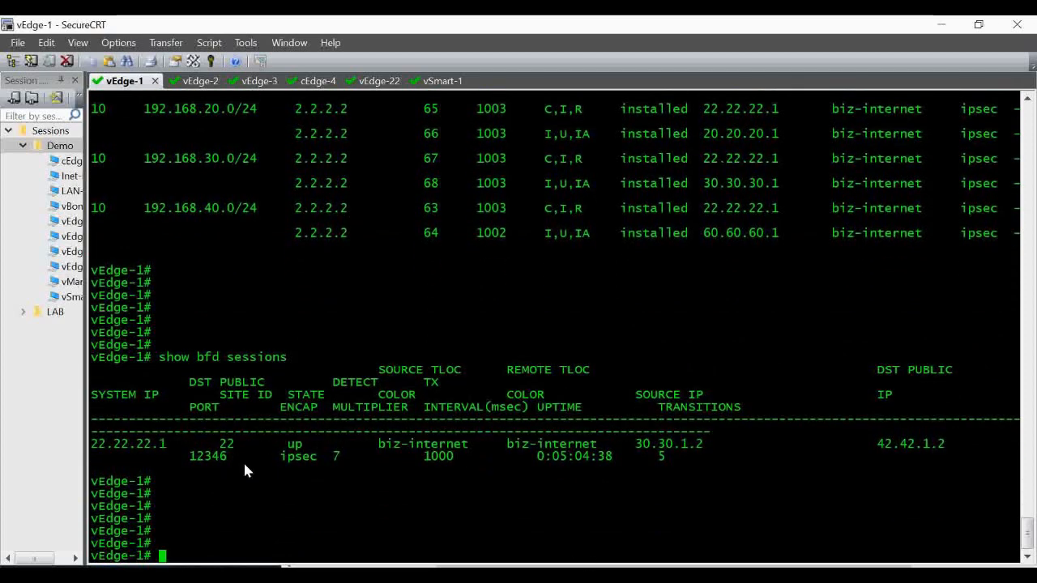
key("alt+Tab")
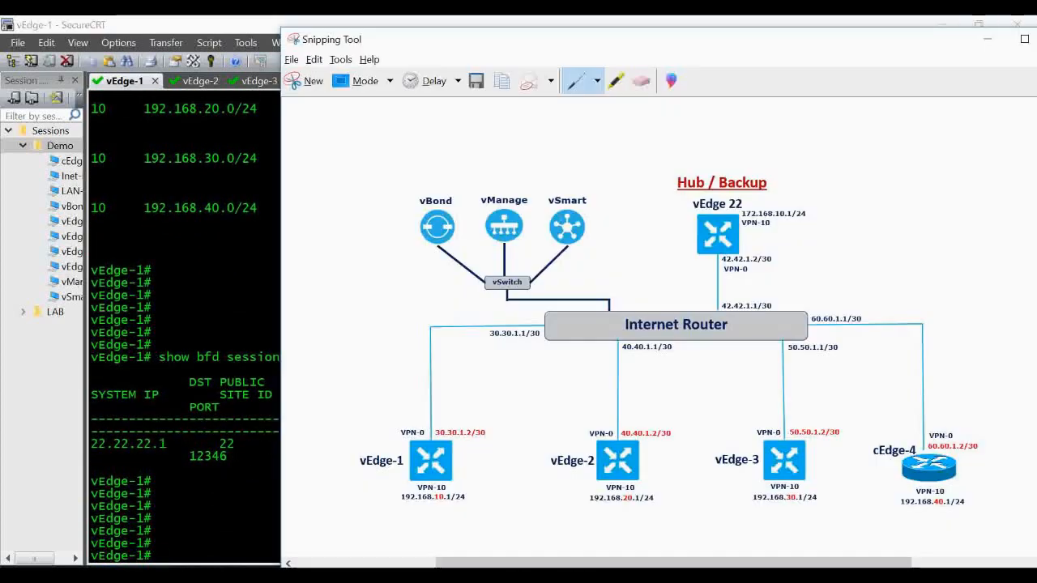
left_click(218, 477)
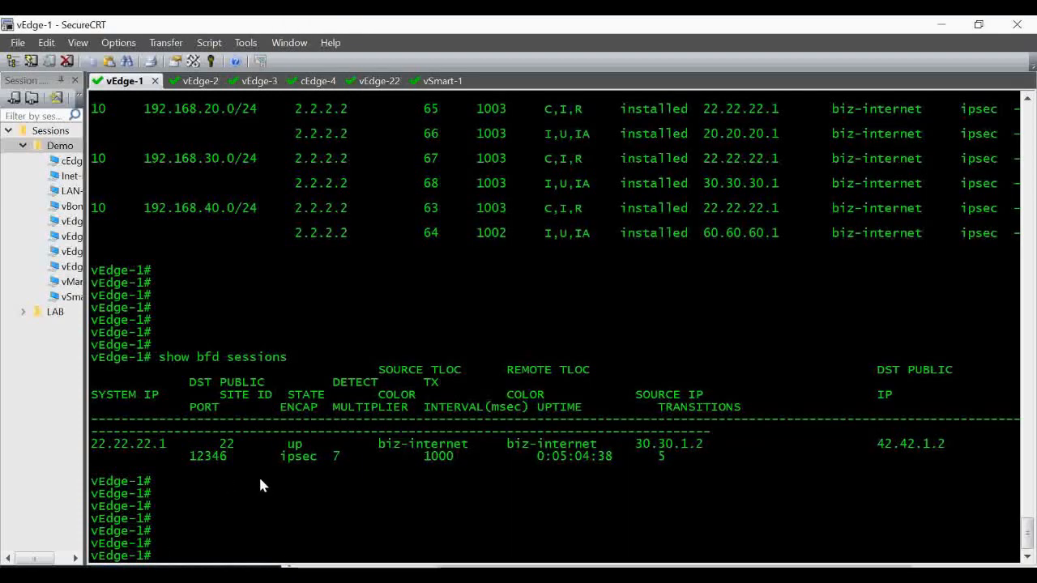
Step: Display vEdge-1's outbound IPsec tunnels with show ipsec outbound-connections
type("show ipsec")
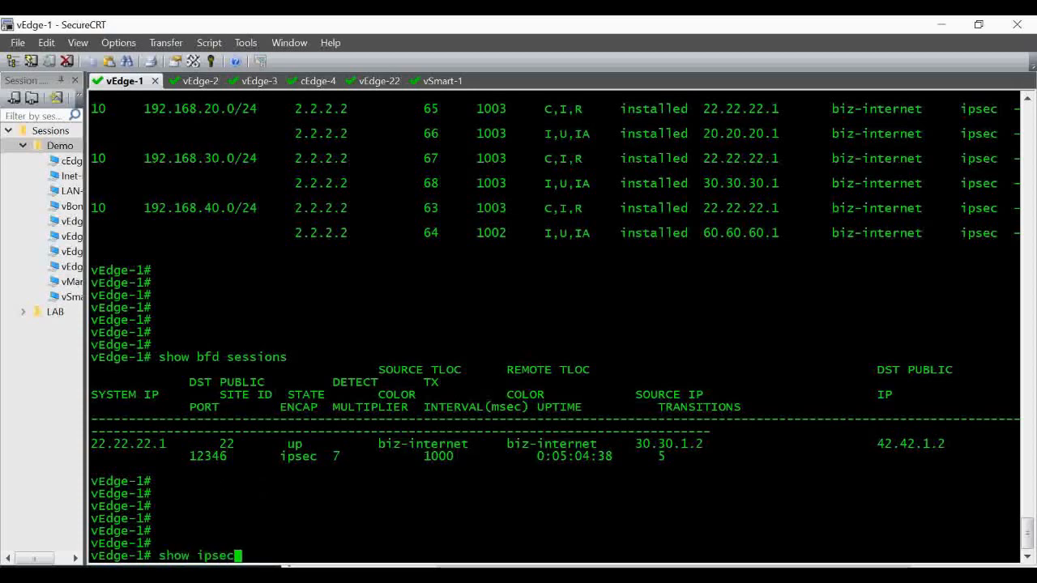
type(" outbound-connections")
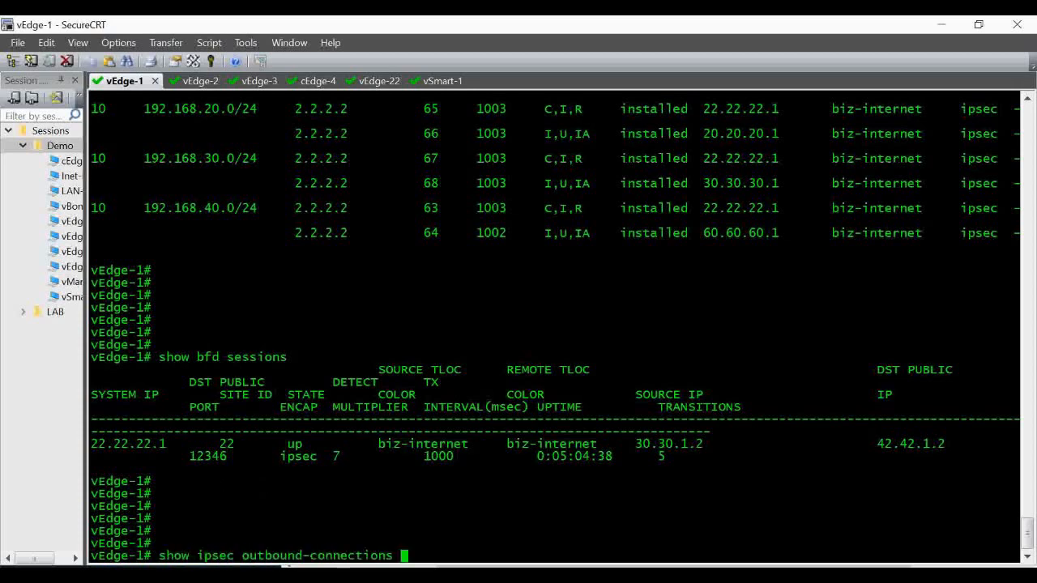
key("Return")
key("Return")
key("Return")
key("Return")
key("Return")
key("Return")
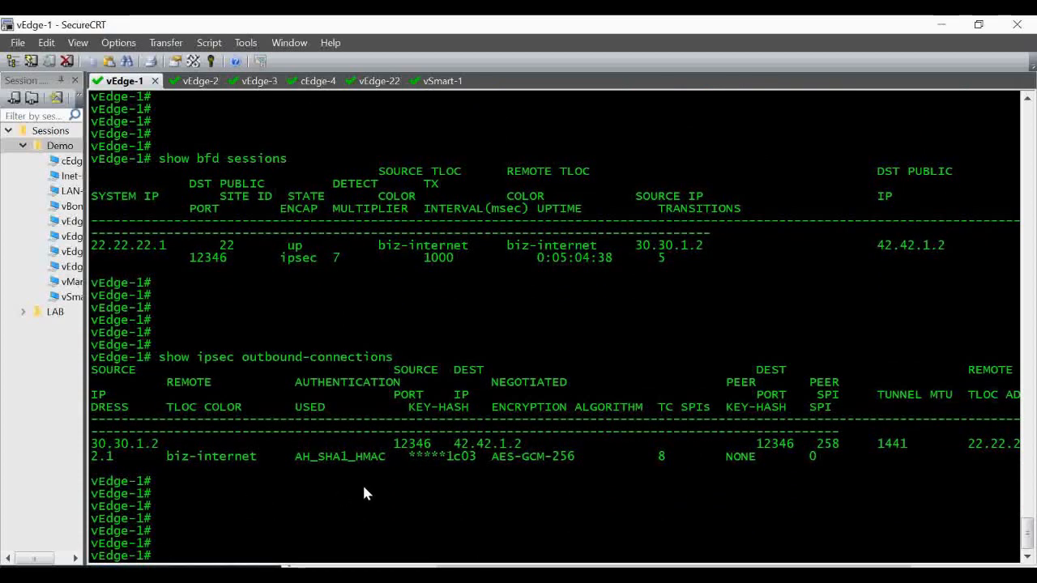
Step: Check the IPsec tunnel's destination IP against the topology diagram in Snipping Tool and return to SecureCRT
left_click_drag(457, 452, 530, 456)
key("alt+Tab")
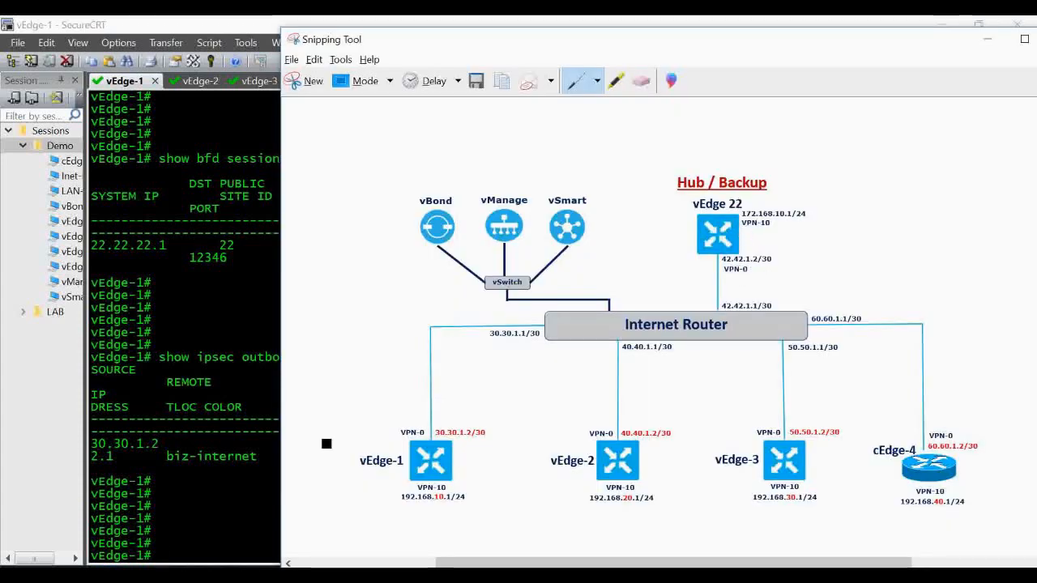
key("alt+Tab")
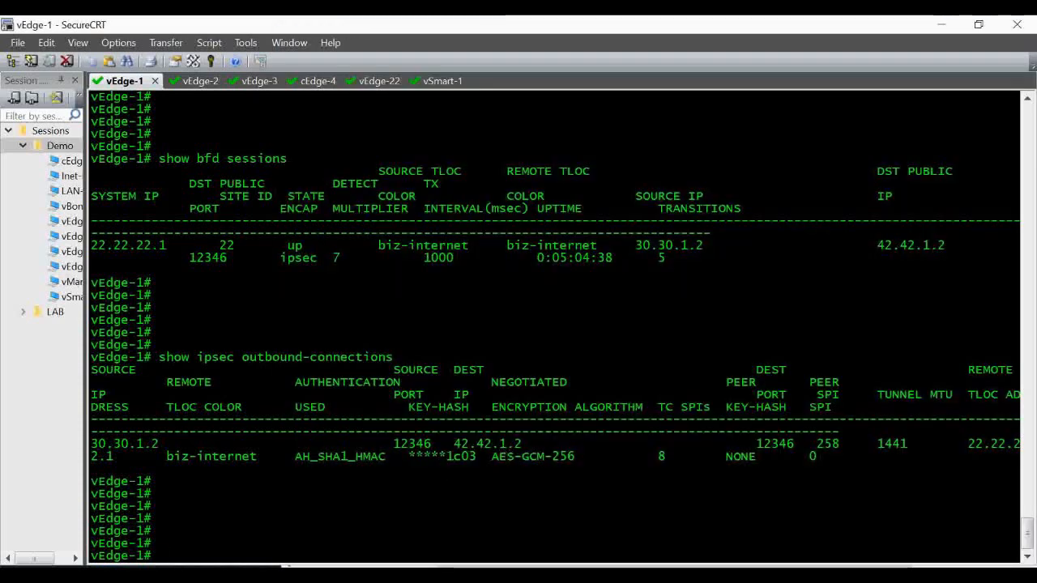
key("alt+Tab")
key("alt+Tab")
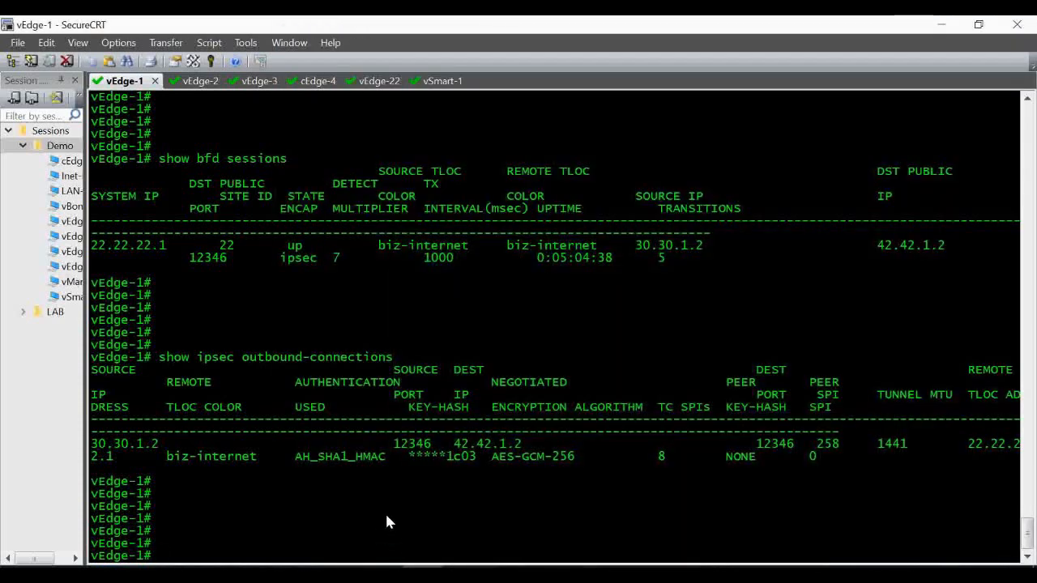
Step: Display the on-demand status of vEdge-1's remote sites with show system on-demand remote-system
type("show syste")
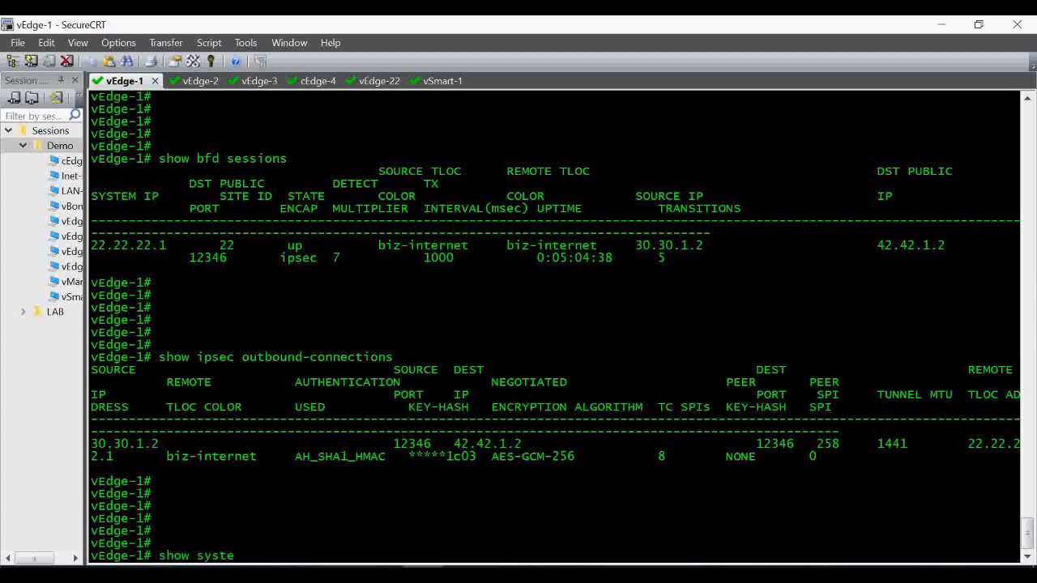
type("m on")
key("Tab")
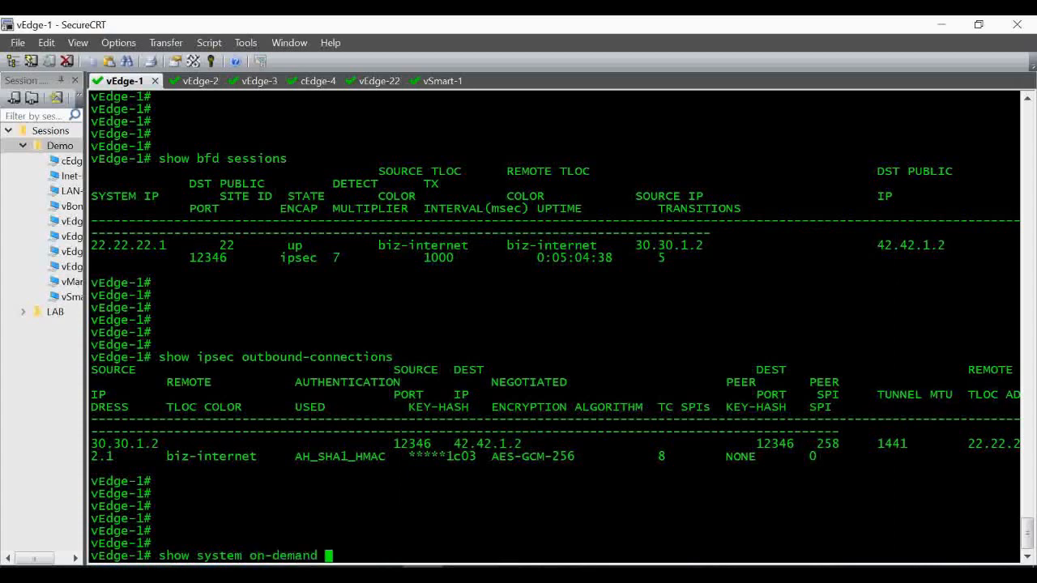
type("rem")
key("Tab")
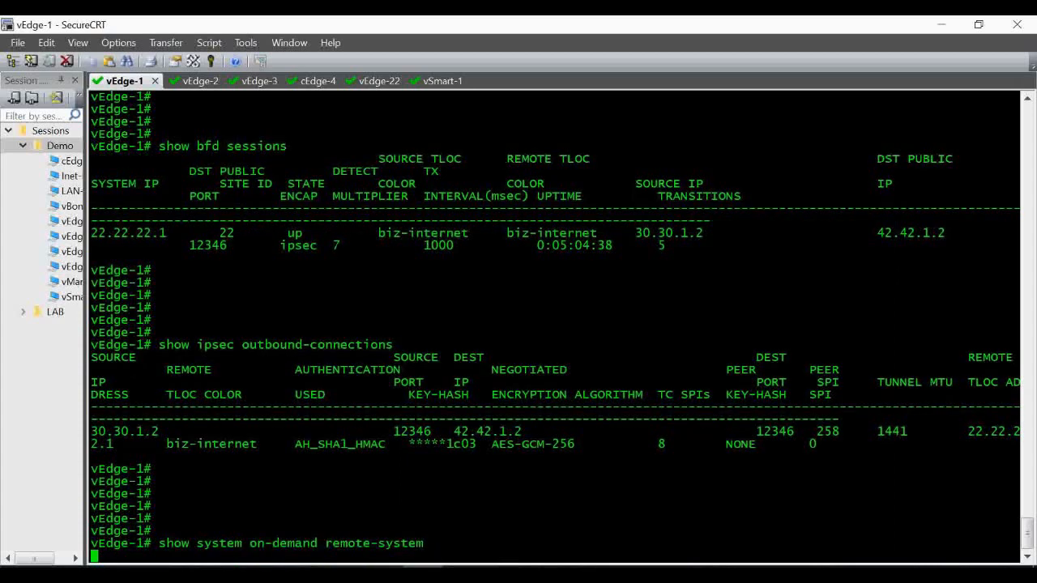
key("Return")
key("Return")
key("Return")
key("Return")
key("Return")
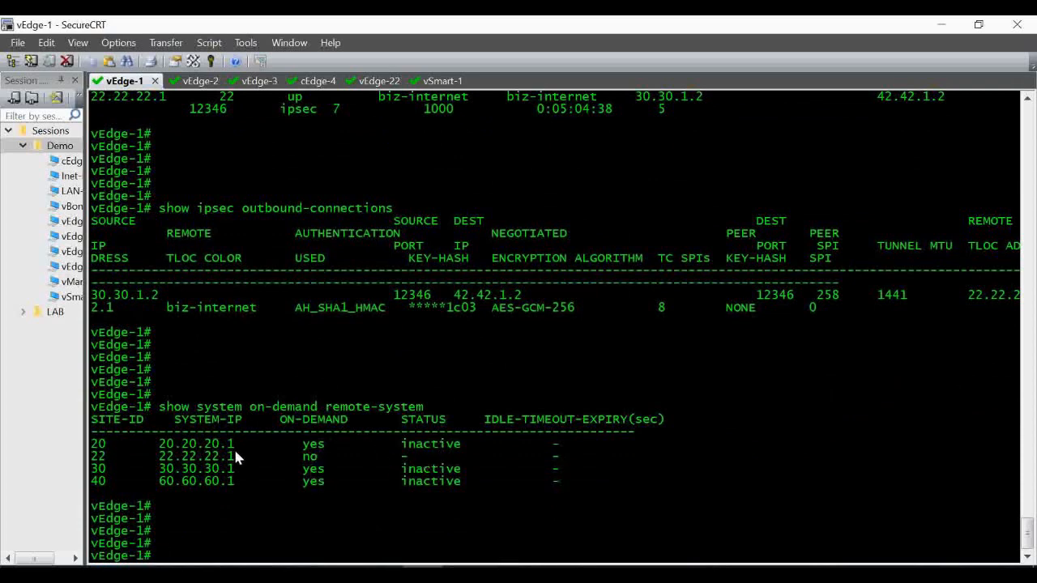
Step: Highlight the site 20 and site 22 entries in the on-demand remote-system table to compare their status
left_click_drag(234, 443, 164, 447)
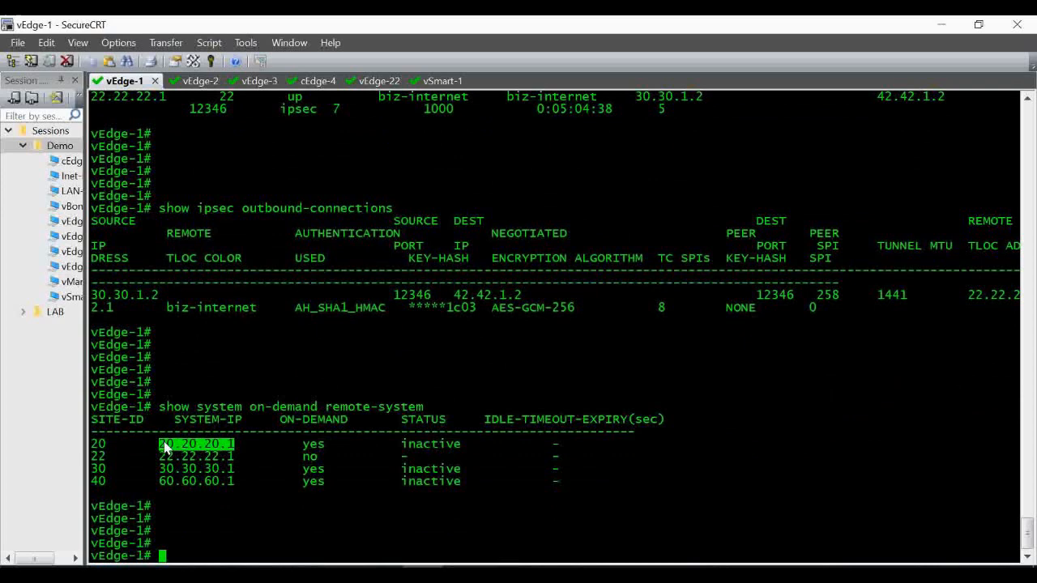
double_click(104, 447)
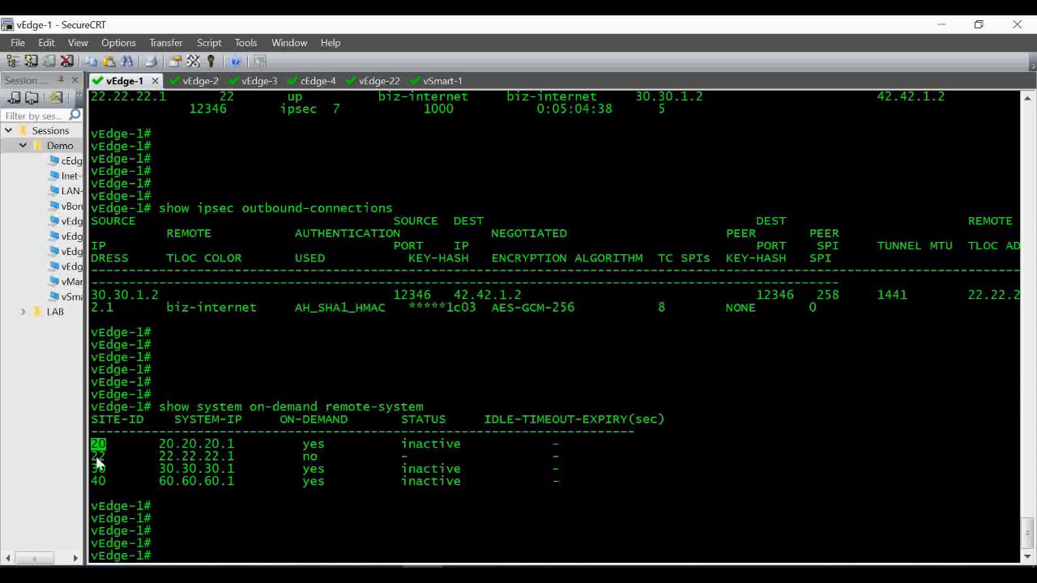
left_click_drag(97, 458, 237, 462)
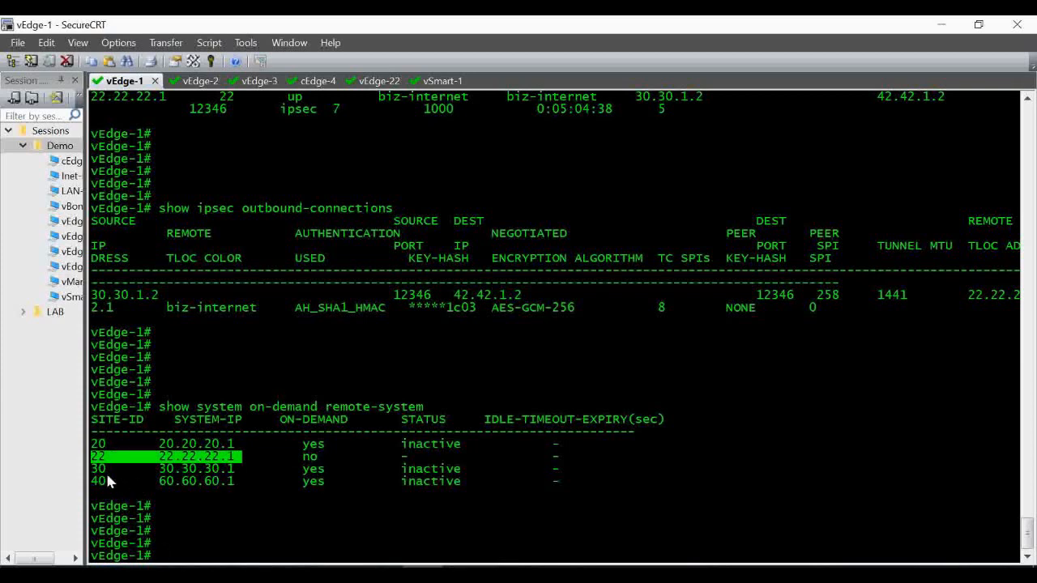
Step: Highlight the site 30 and site 40 entries in the on-demand remote-system table and switch to the topology diagram in Snipping Tool
left_click_drag(97, 471, 325, 470)
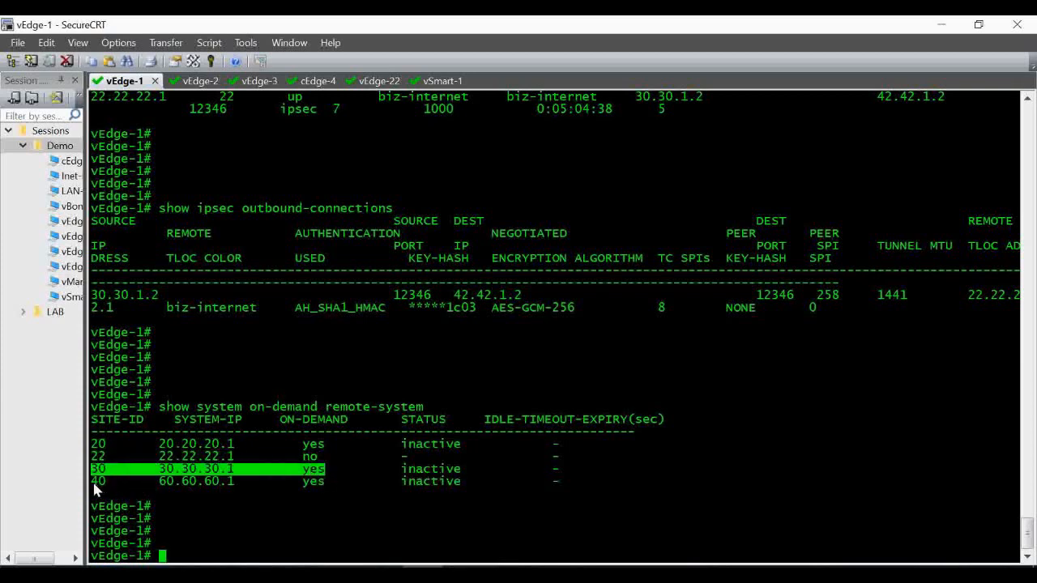
left_click_drag(95, 484, 247, 485)
left_click_drag(326, 485, 412, 482)
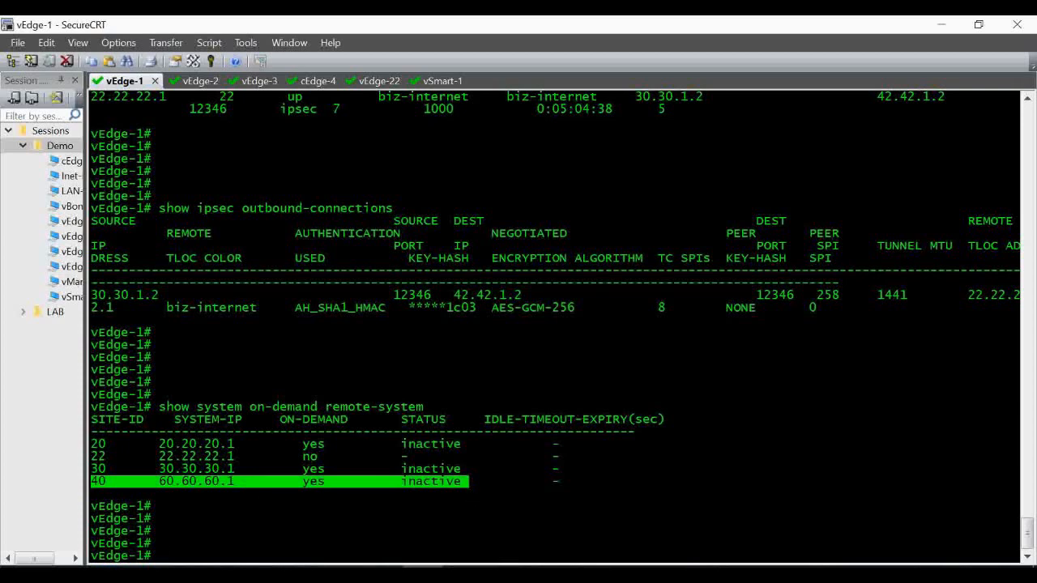
key("alt+Tab")
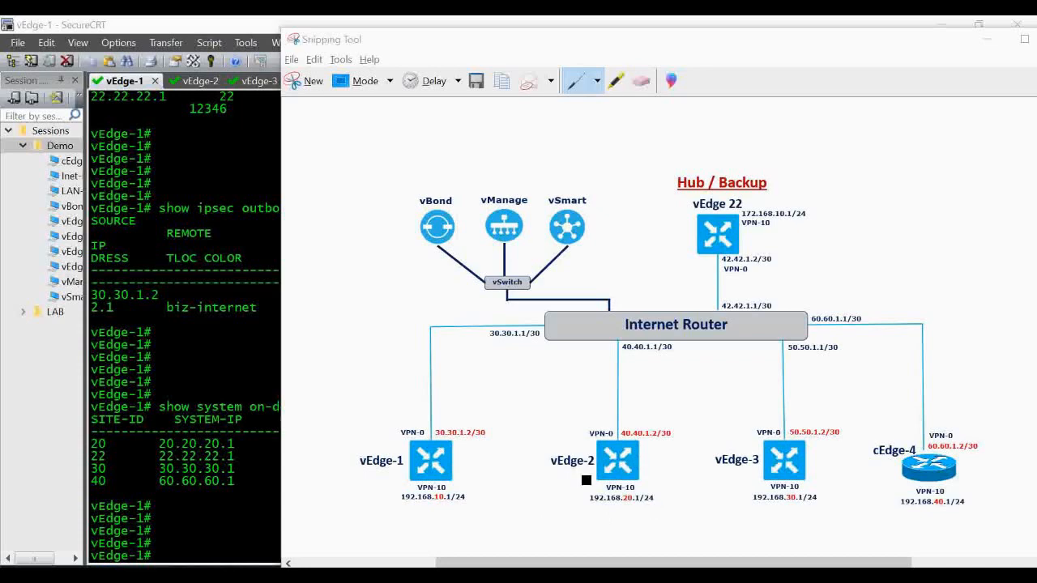
Step: Switch to the vEdge-2 session in SecureCRT and run show omp routes received, aborting the paged output after the first page
left_click(194, 81)
key("Return")
key("Return")
key("Return")
key("Return")
key("Return")
key("Return")
key("Return")
key("Return")
key("Return")
key("Return")
key("Return")
key("Return")
key("Return")
key("Return")
key("Return")
key("Return")
key("Return")
key("Return")
key("Return")
key("Return")
key("Return")
key("Return")
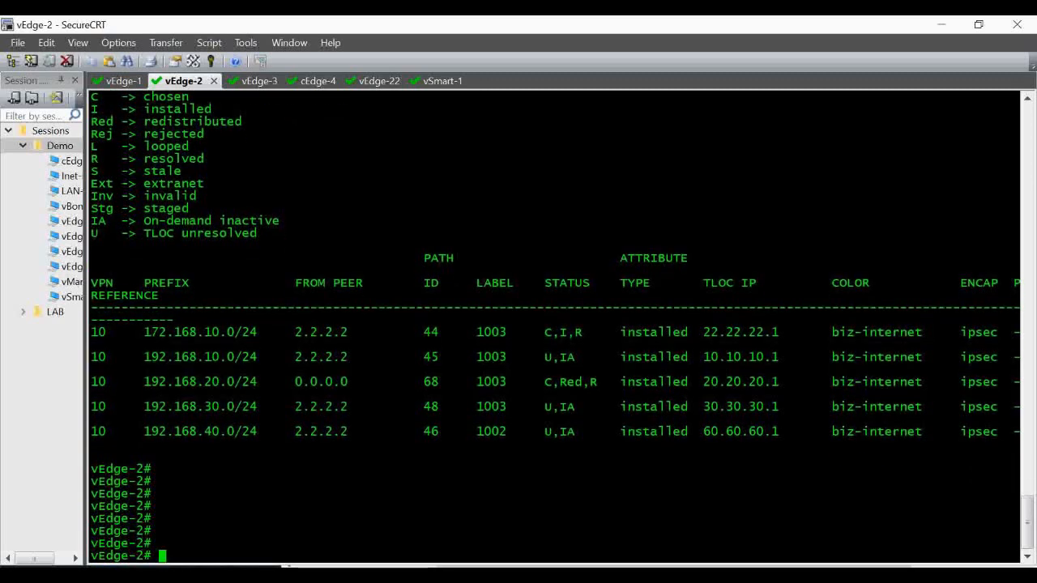
type("show omp routes received")
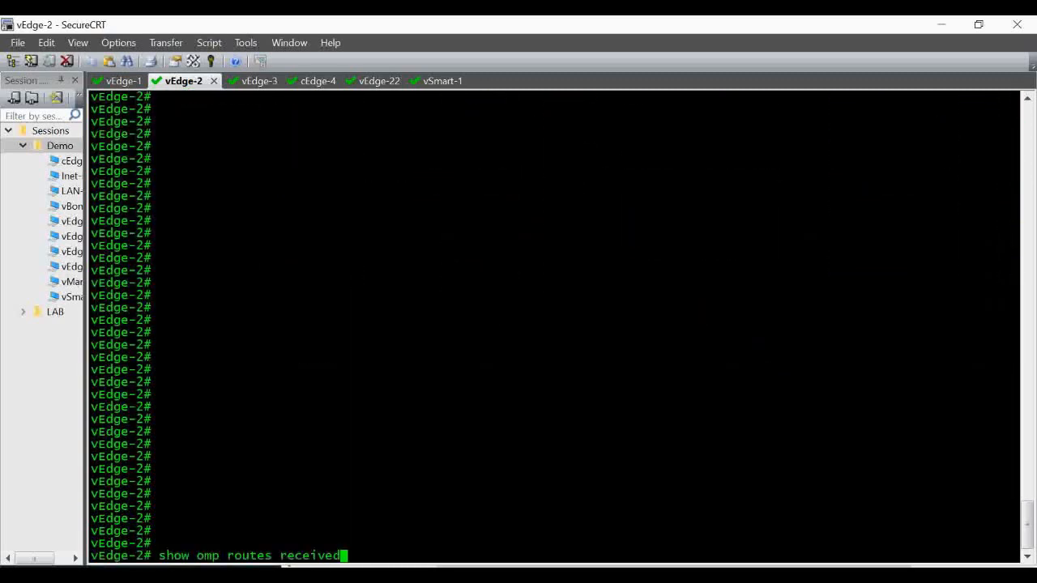
key("Return")
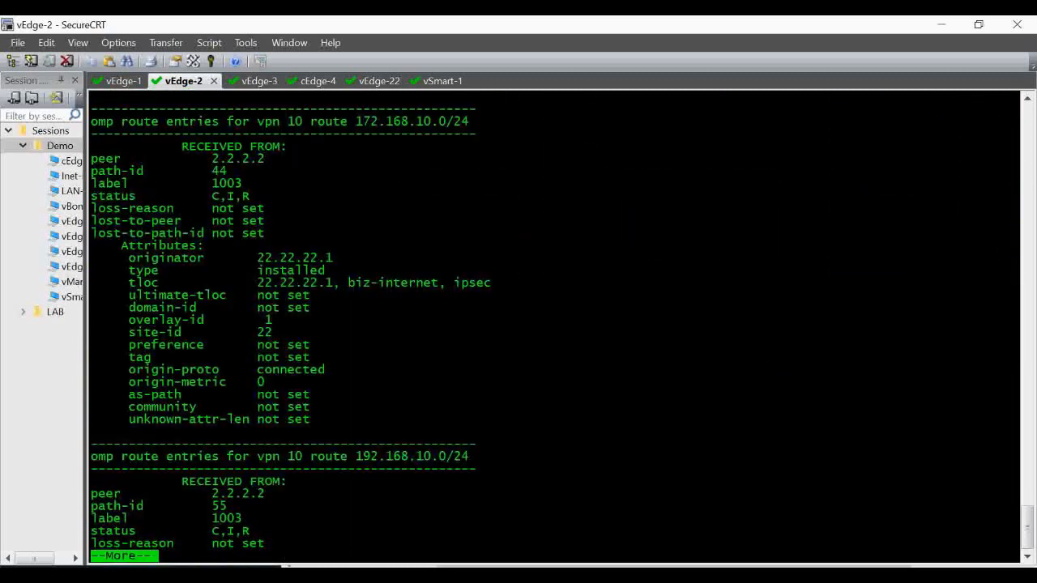
key("ctrl+c")
key("Return")
key("Return")
key("Return")
key("Return")
Step: Display vEdge-2's BFD sessions with show bfd sessio
type("show ")
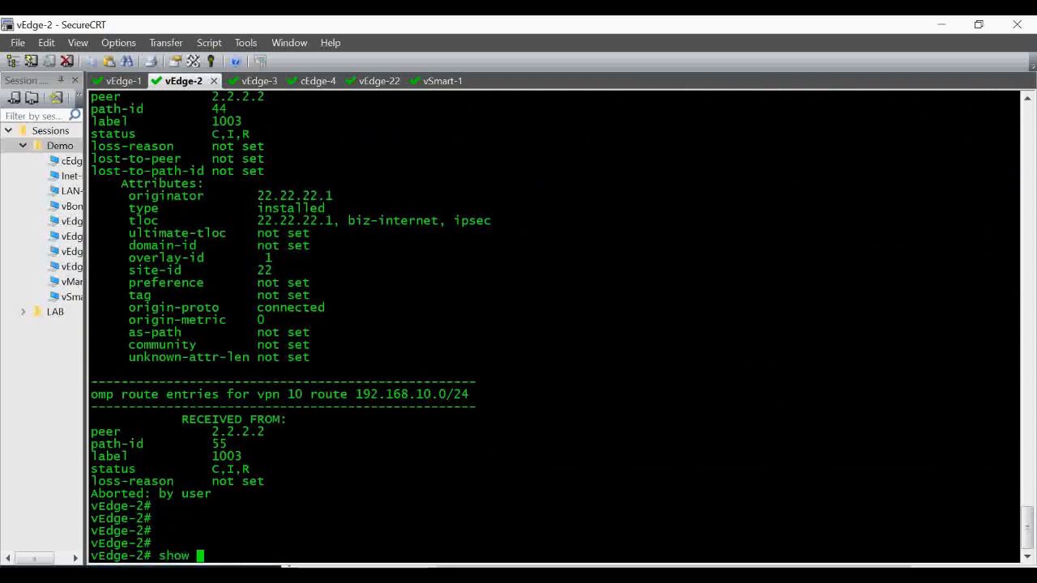
type("bfd sessio")
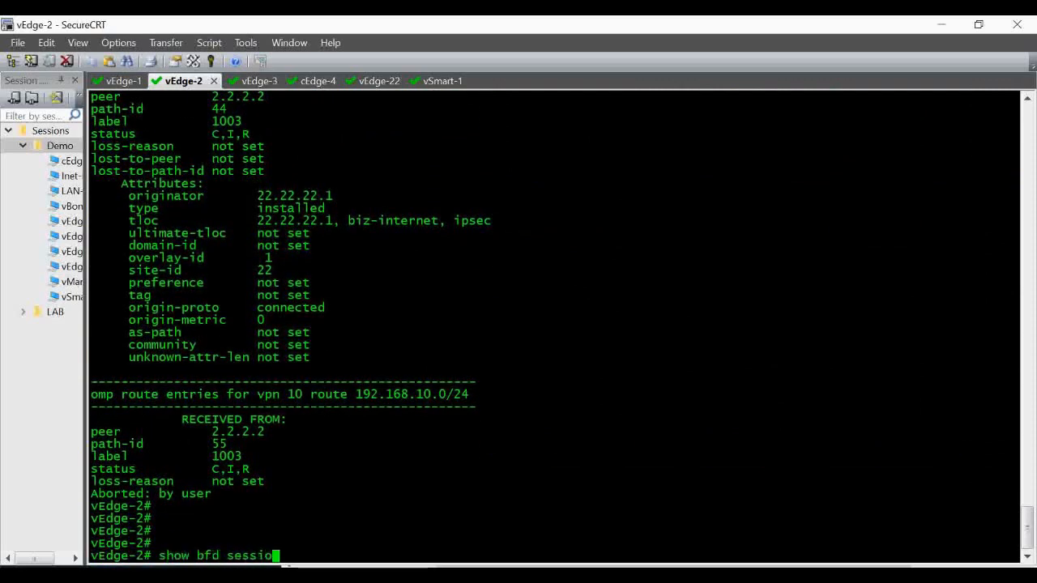
key("Return")
key("Return")
key("Return")
key("Return")
key("Return")
key("Return")
key("Return")
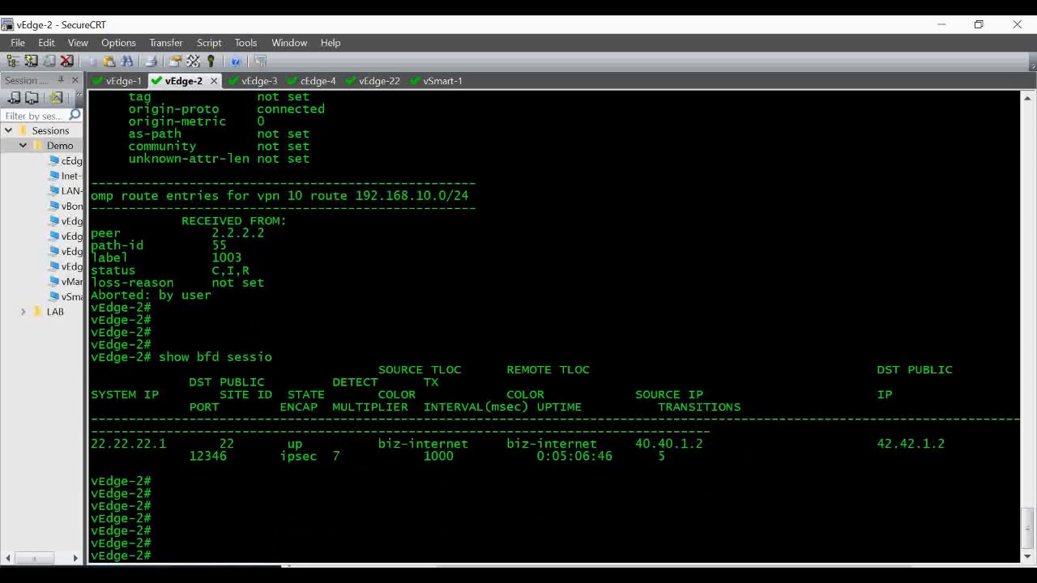
Step: Display vEdge-2's outbound IPsec tunnels with show ipsec outbound-connections
type("show ipsec ")
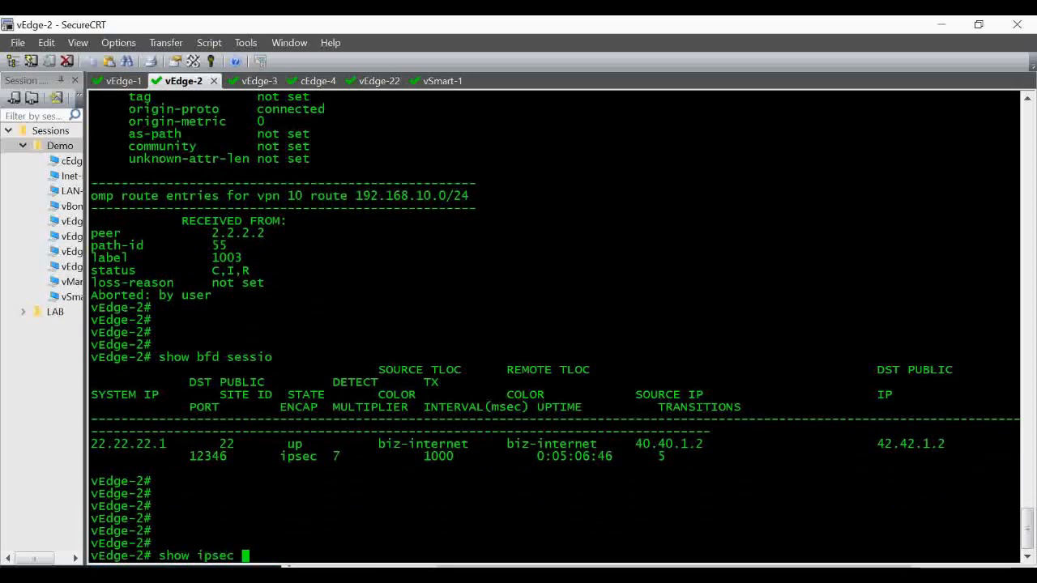
type("outbound-connections")
key("Return")
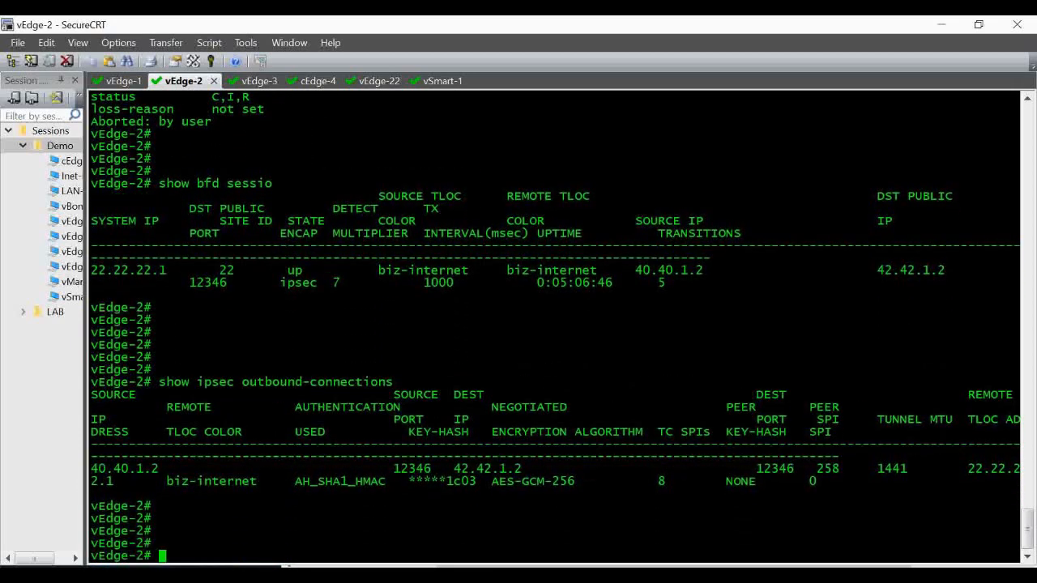
key("Return")
key("Return")
key("Return")
key("Return")
Step: Display vEdge-2's remote site status with show system on-demand remote-system and highlight the site 10 entry
type("show ")
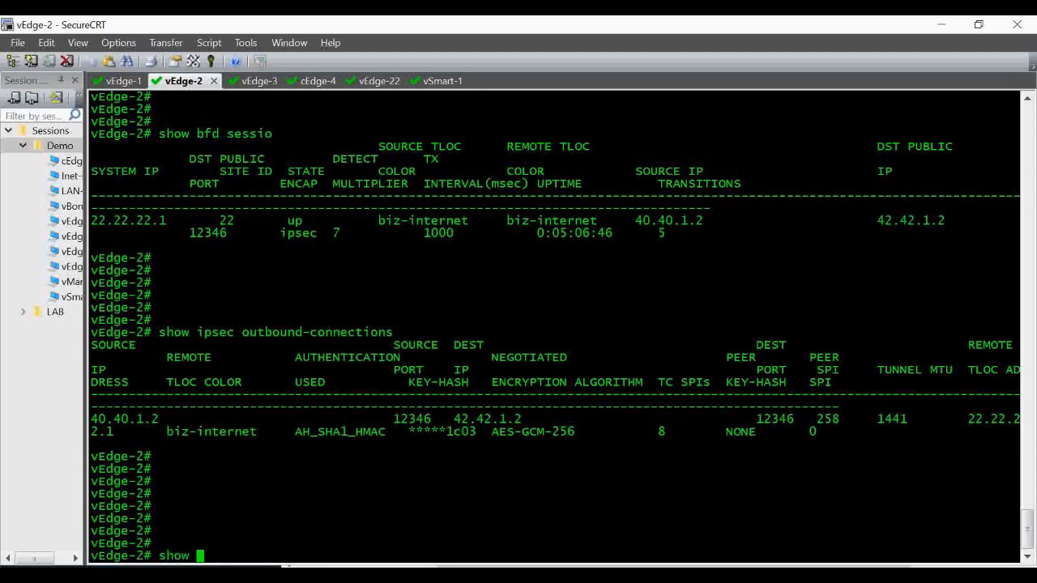
type("system on")
key("Tab")
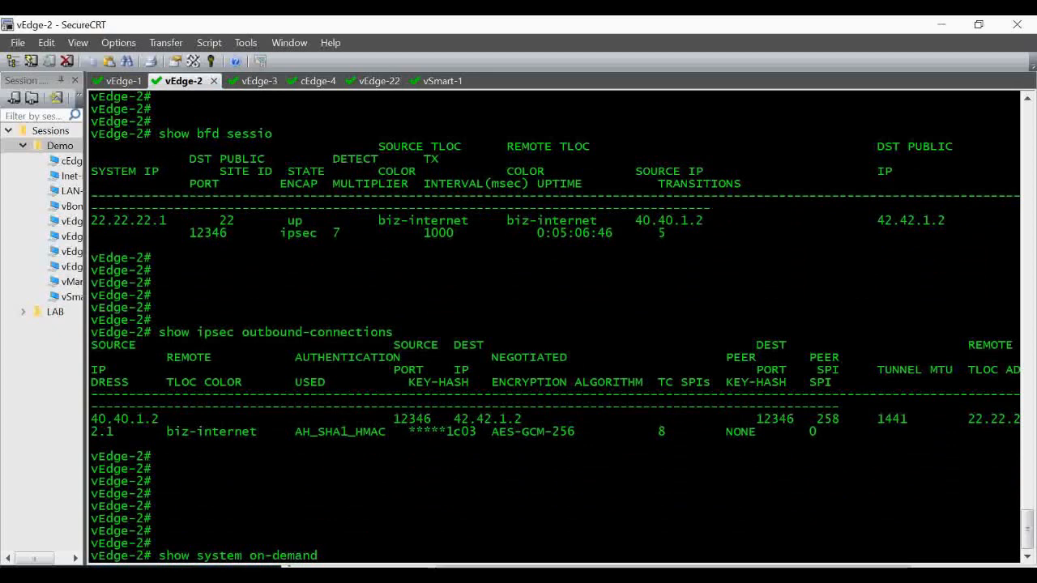
type("rem")
key("Tab")
key("Return")
key("Return")
key("Return")
key("Return")
key("Return")
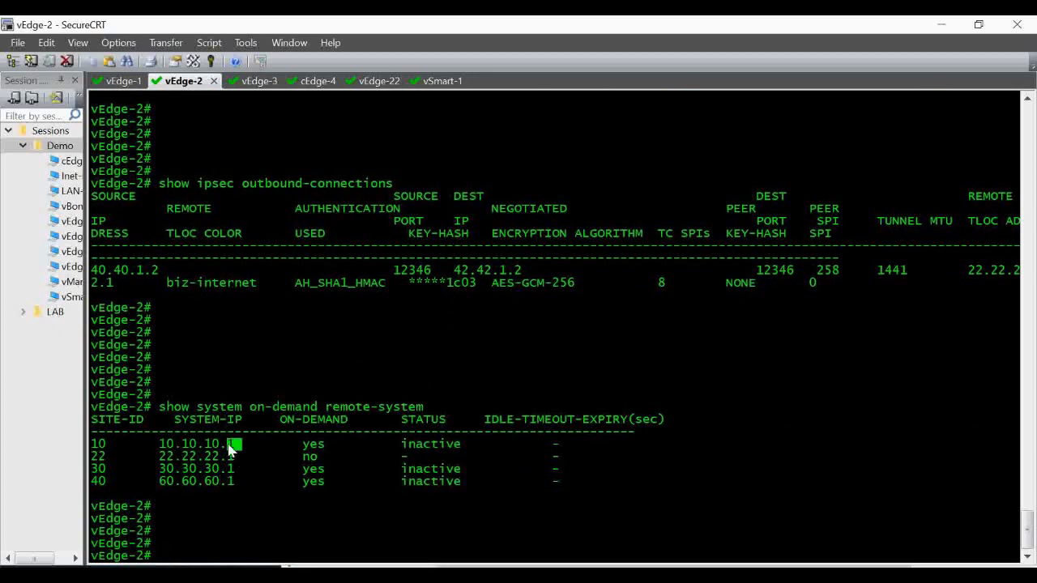
left_click_drag(228, 445, 92, 445)
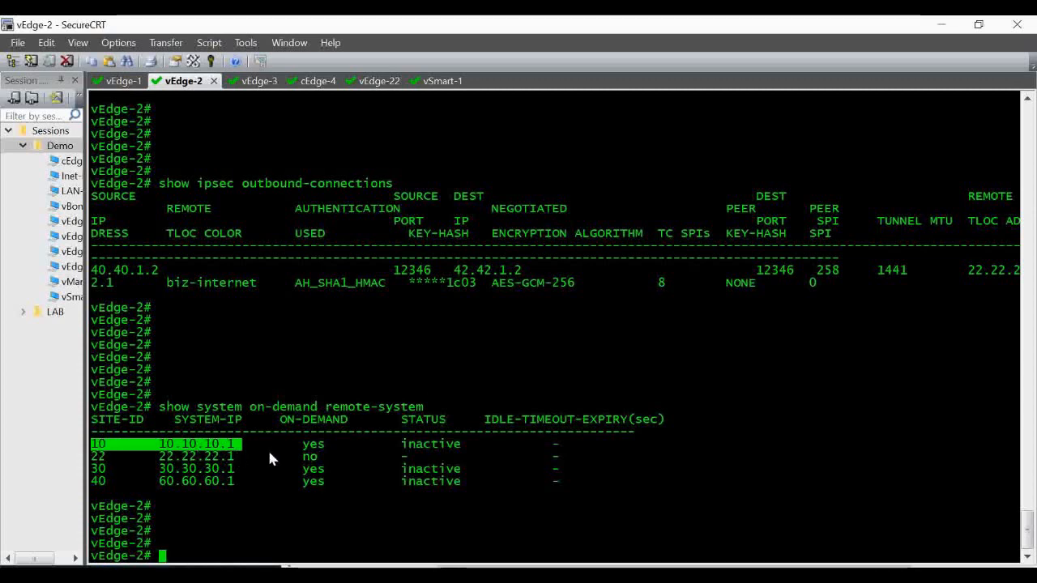
left_click(339, 527)
Step: In the vEdge-1 session, ping 192.168.20.1 in VPN 10 after checking the topology diagram, and stop the ping after a few replies
left_click(126, 81)
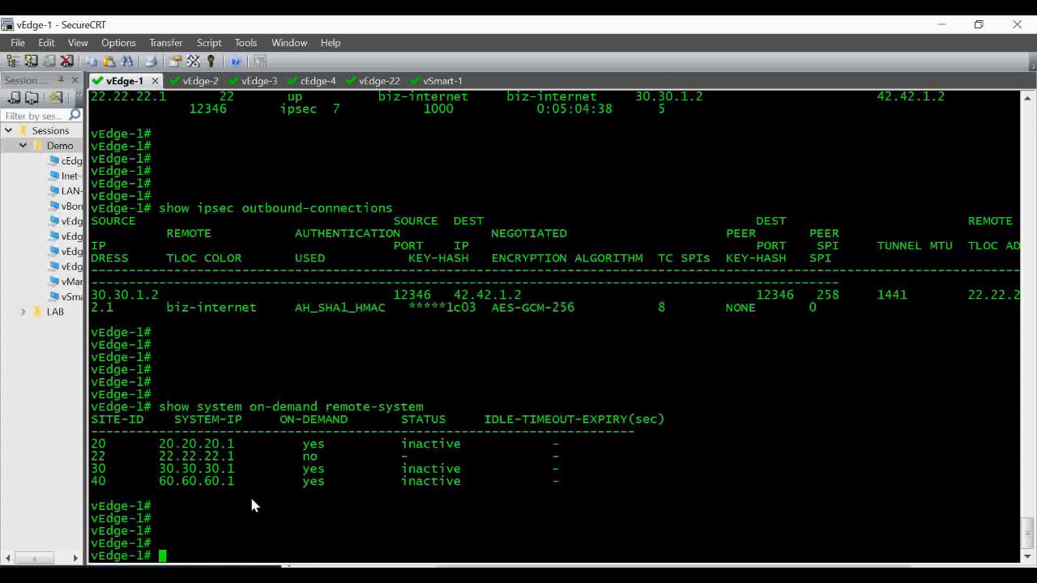
type("ping 192.1")
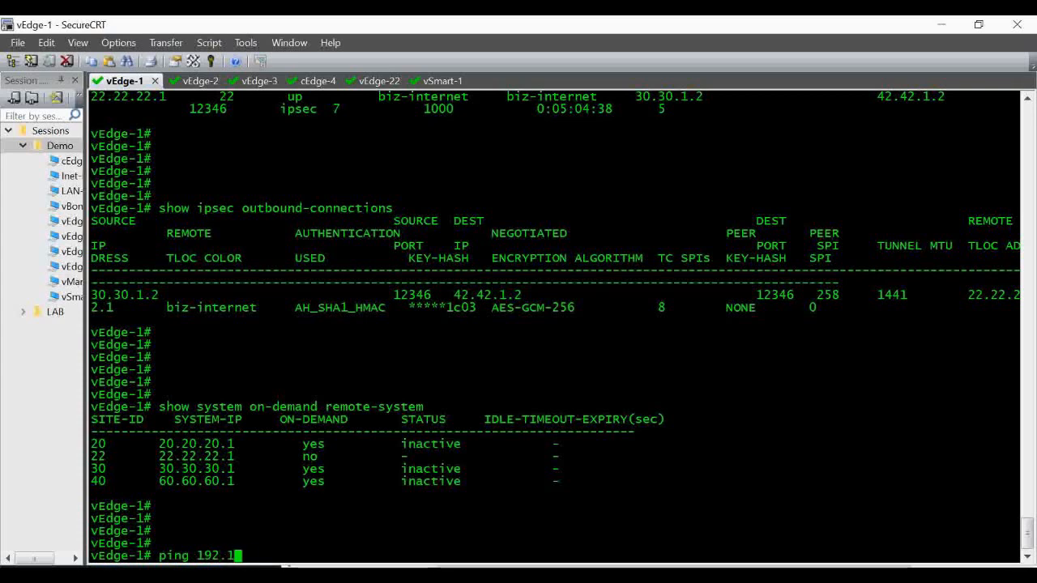
type("68.20.1 vpn 10")
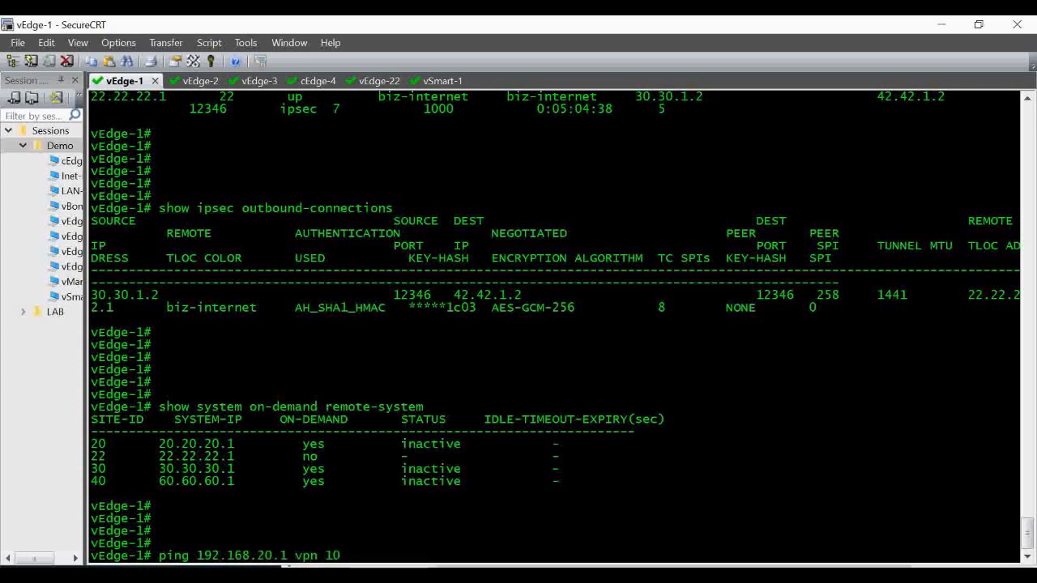
key("alt+Tab")
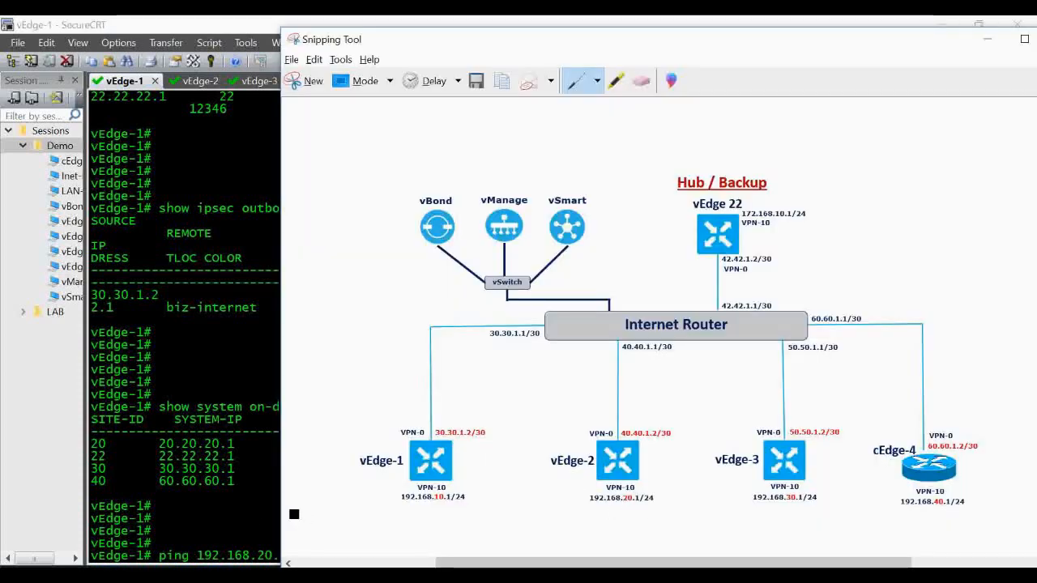
left_click(267, 506)
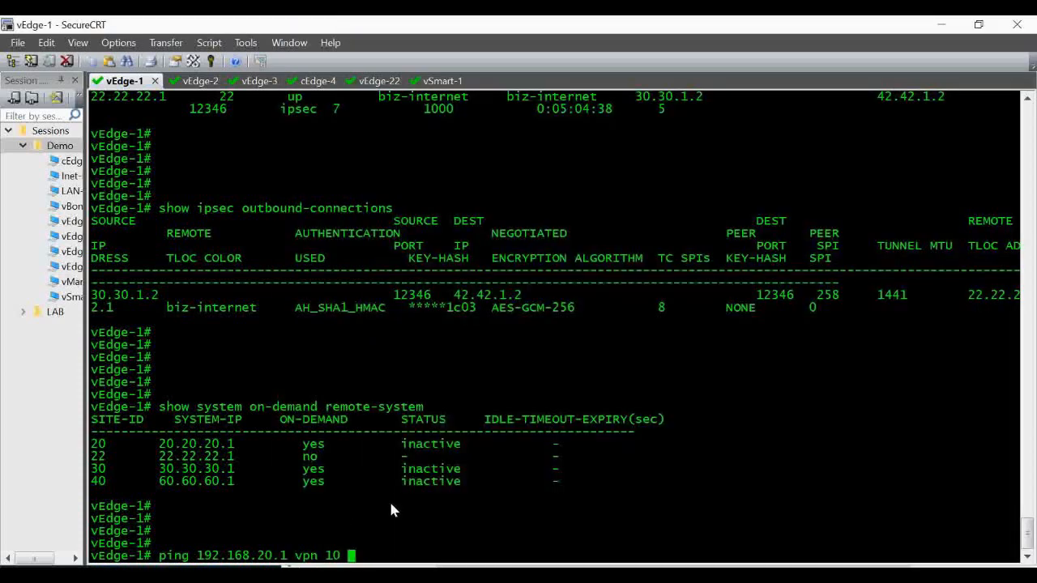
key("Return")
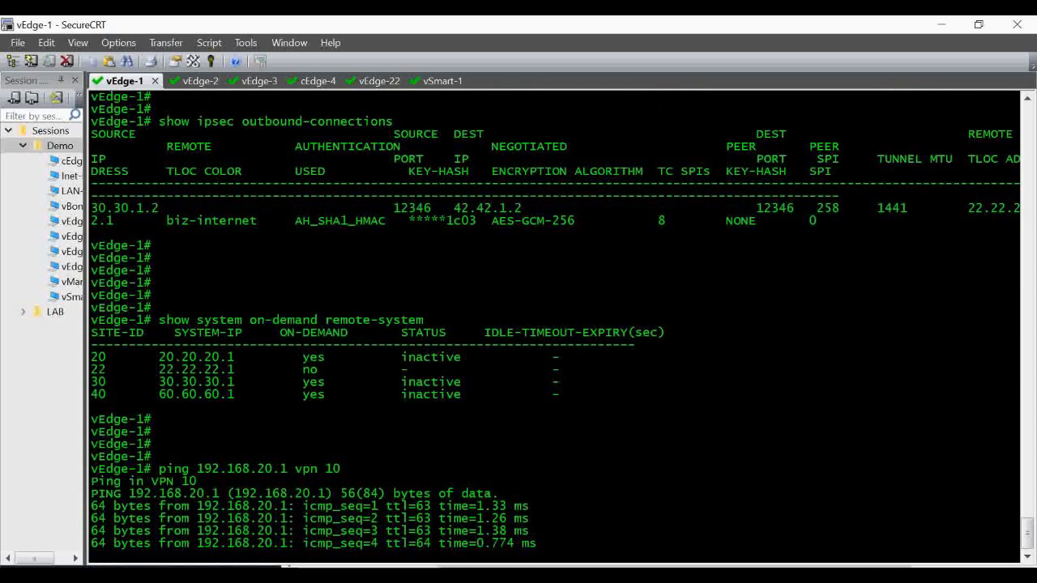
key("ctrl+c")
key("Return")
key("Return")
key("Return")
key("Return")
key("Return")
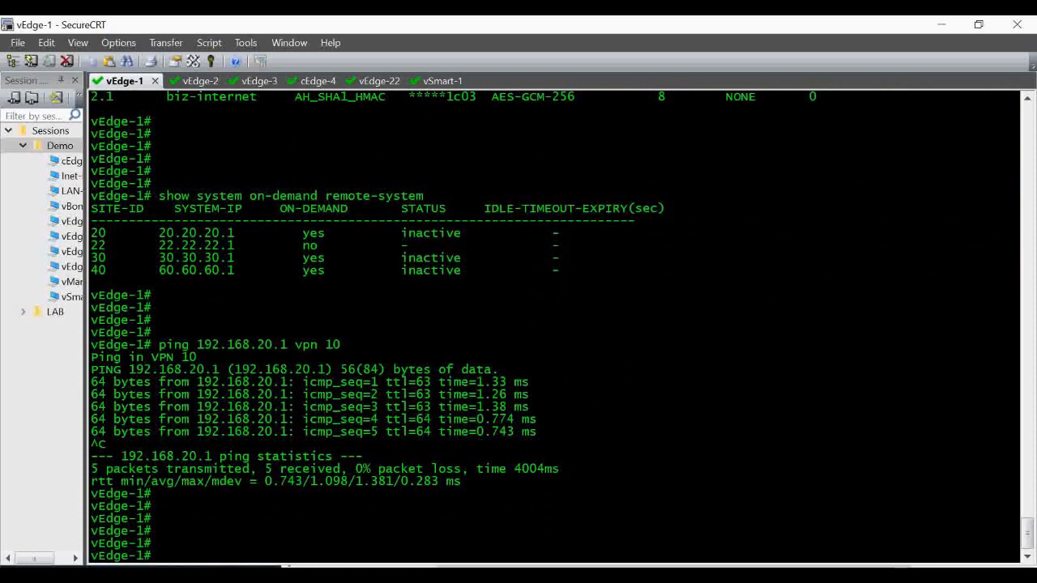
Step: Rerun show system on-demand remote-system on vEdge-1 and highlight the site 20 entry to check its status
key("Up")
key("Up")
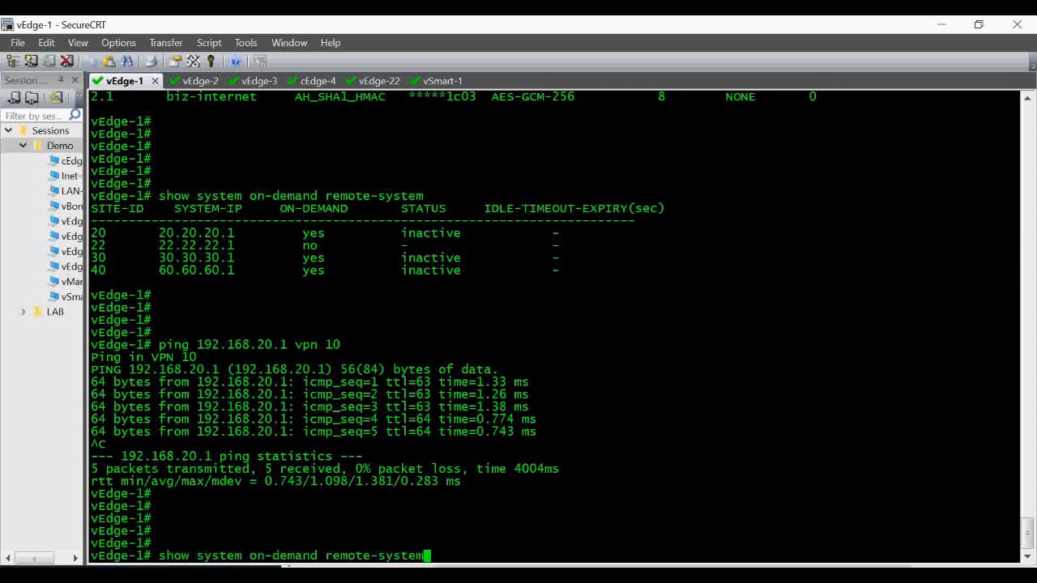
key("Return")
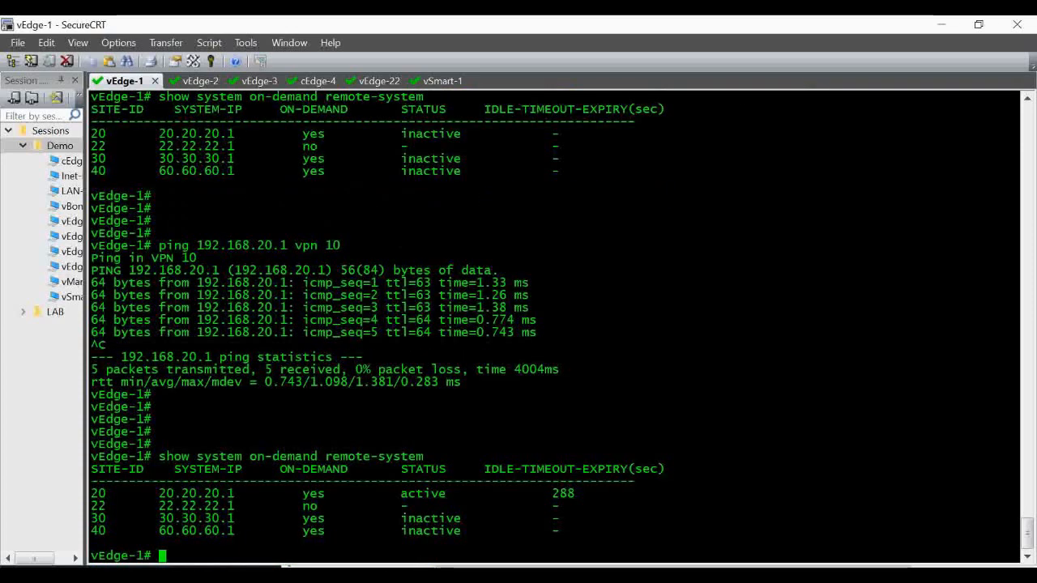
key("Return")
key("Return")
key("Return")
key("Return")
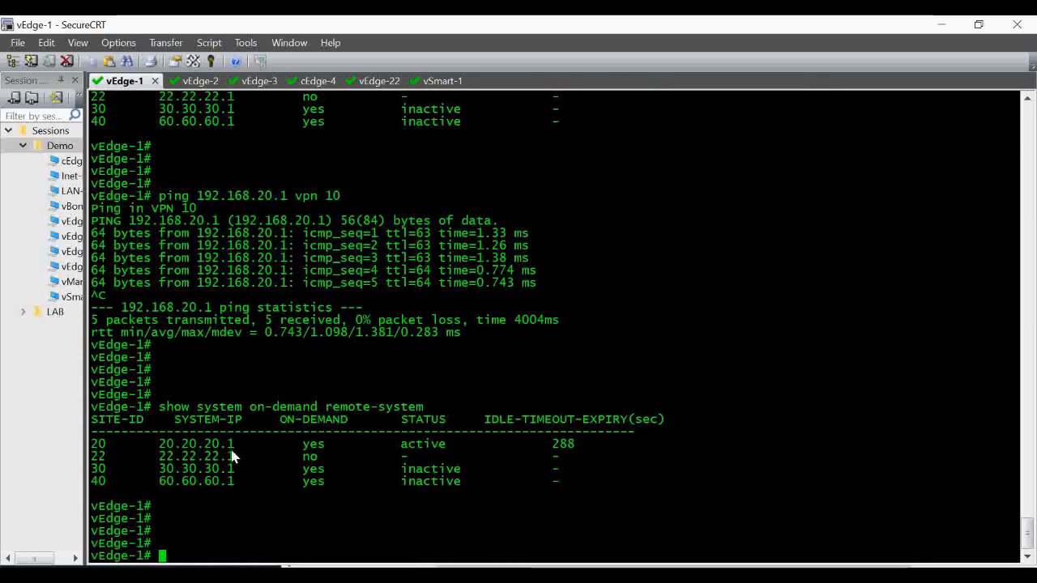
double_click(99, 444)
left_click_drag(159, 444, 460, 445)
left_click(462, 522)
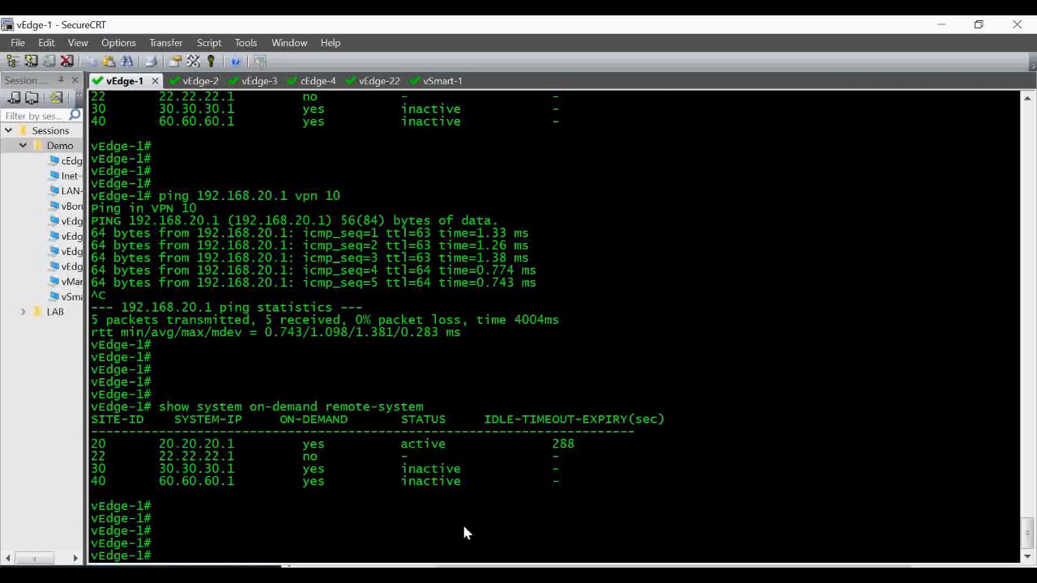
Step: Display vEdge-1's BFD sessions with show bfd sessions
type("show ")
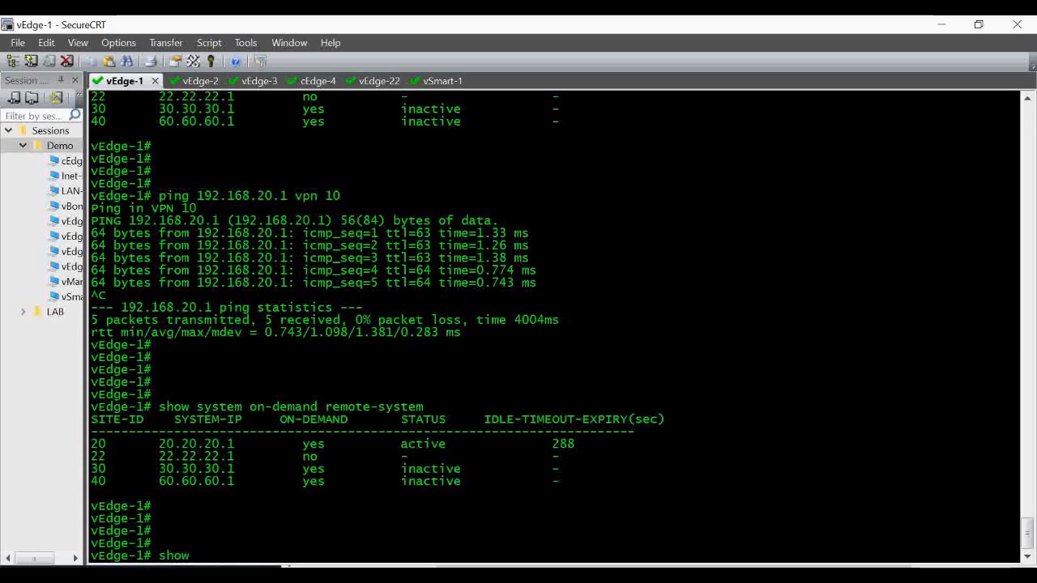
type("bd")
type("fd sess")
type("ions")
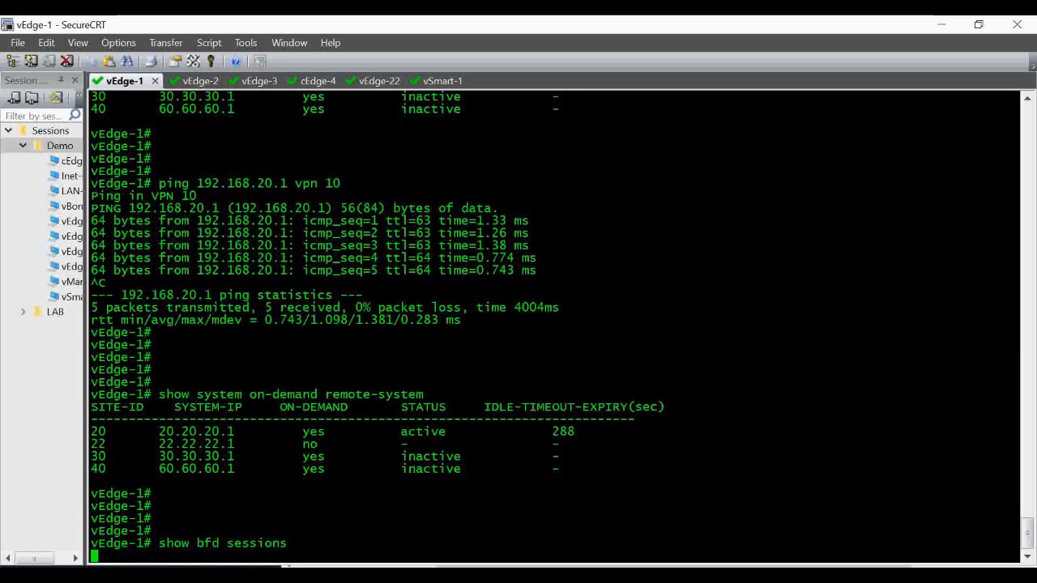
key("Return")
key("Return")
key("Return")
key("Return")
key("Return")
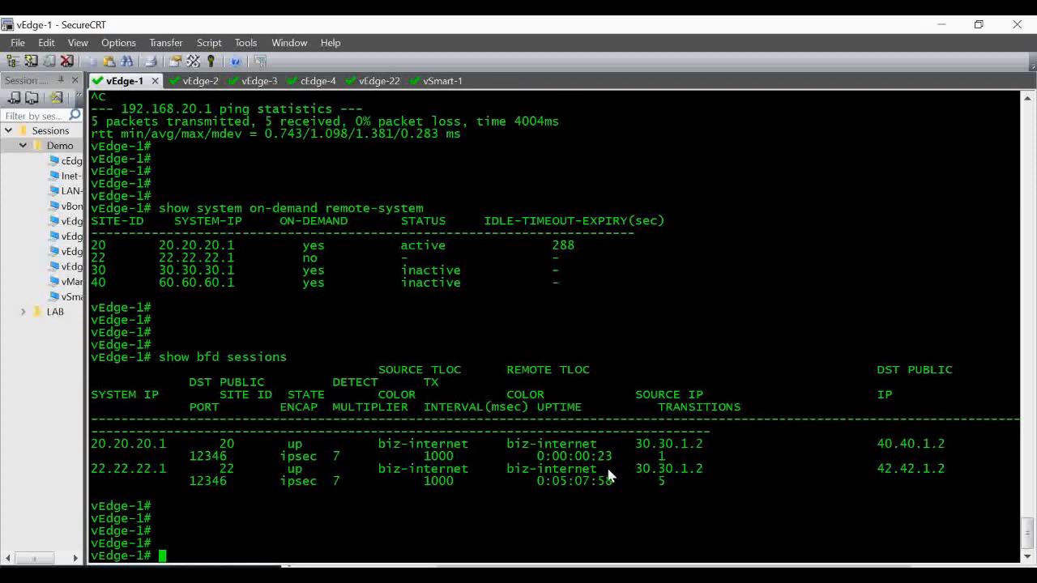
Step: Check the site 20 BFD session's destination public IP against the topology diagram in Snipping Tool and return to SecureCRT
left_click_drag(878, 444, 946, 453)
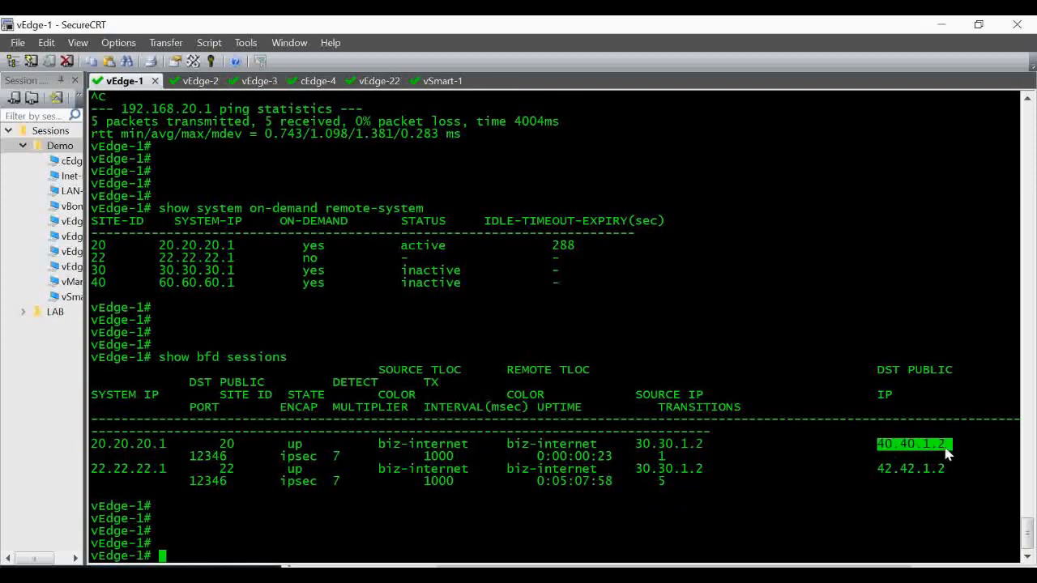
left_click(592, 567)
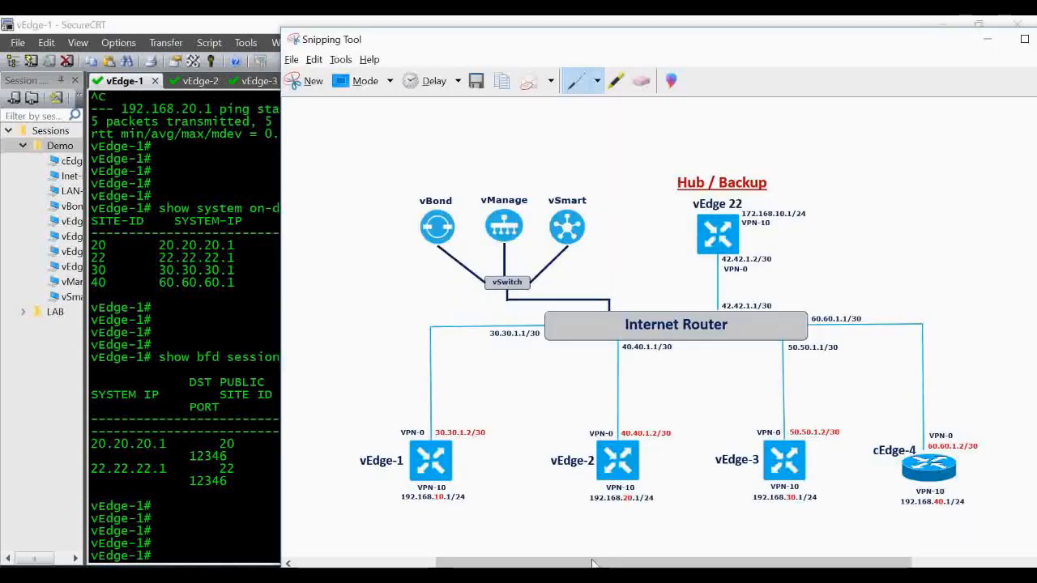
left_click(236, 520)
Step: Run show omp routes received on vEdge-1 and abort the paged output after the first page
type("sho")
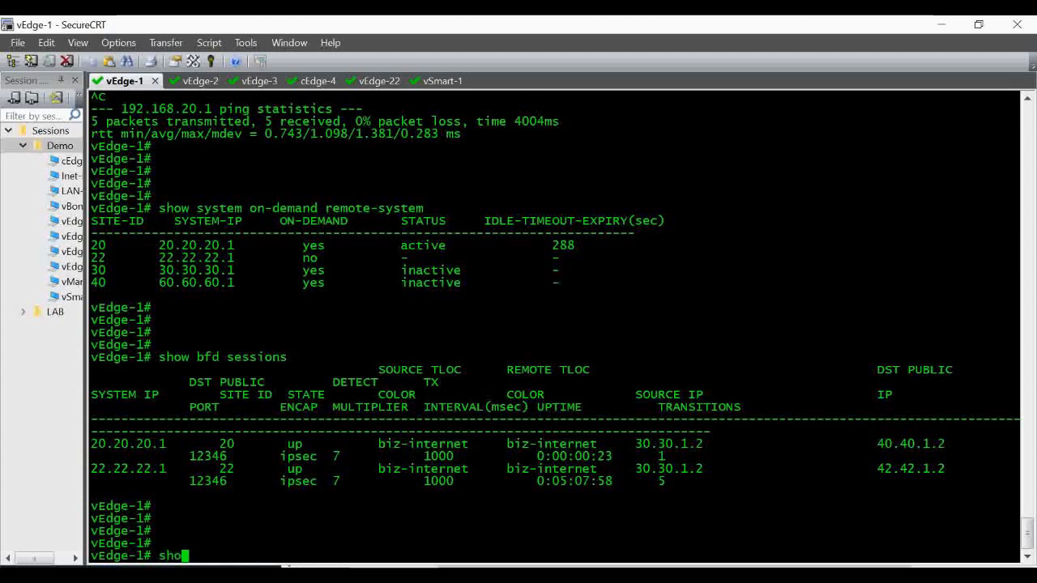
type("w omp ro")
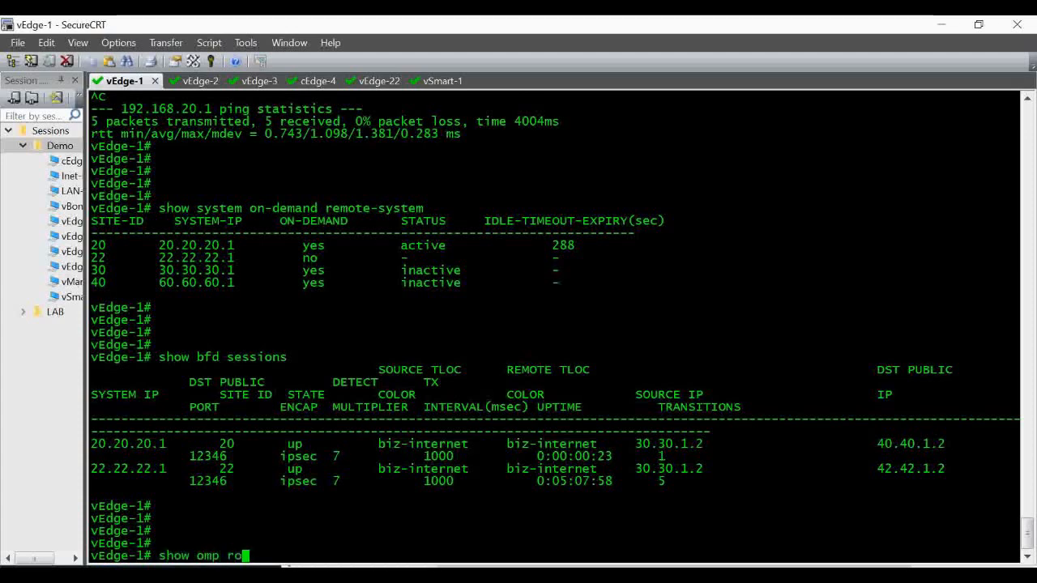
type("utes received")
key("Return")
key("ctrl+c")
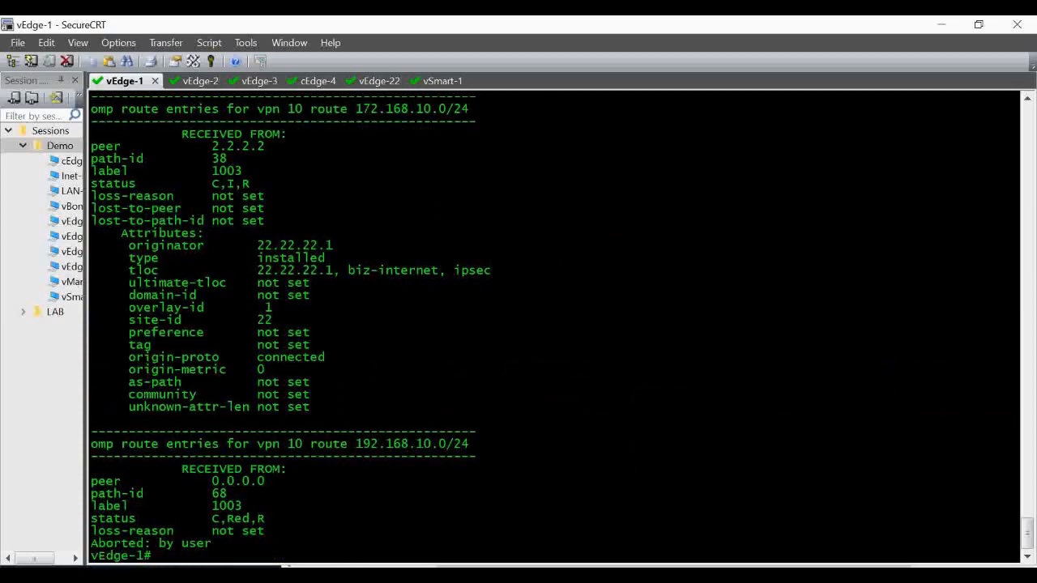
key("Return")
key("Return")
key("Return")
scroll(237, 524, "up", 1)
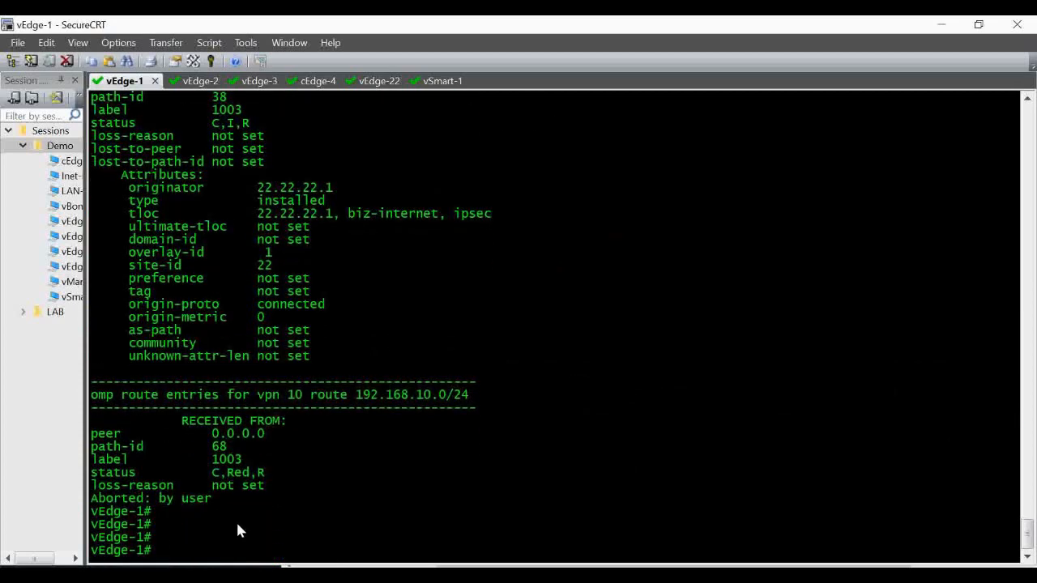
Step: Rerun show omp routes received on vEdge-1 with a smaller terminal font to list the routes as a table
scroll(237, 524, "down", 3)
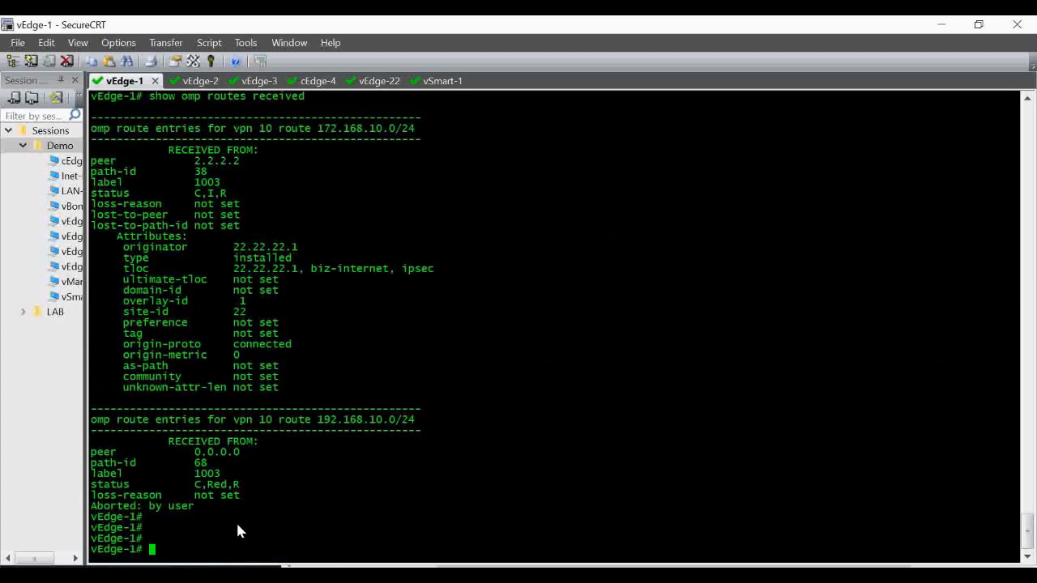
key("Up")
key("Return")
key("Return")
key("Return")
key("Return")
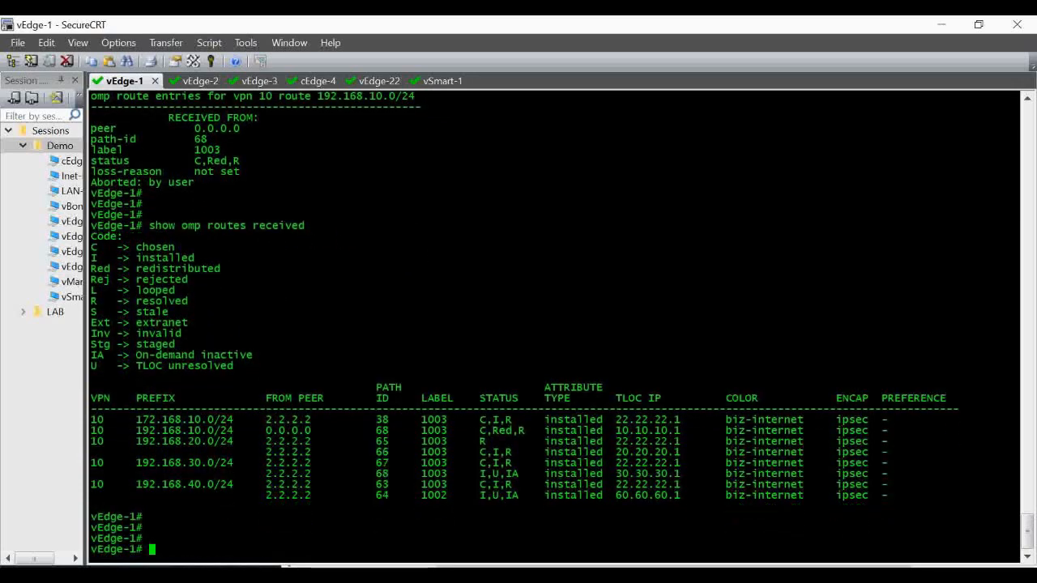
scroll(239, 523, "up", 3)
scroll(238, 518, "down", 2)
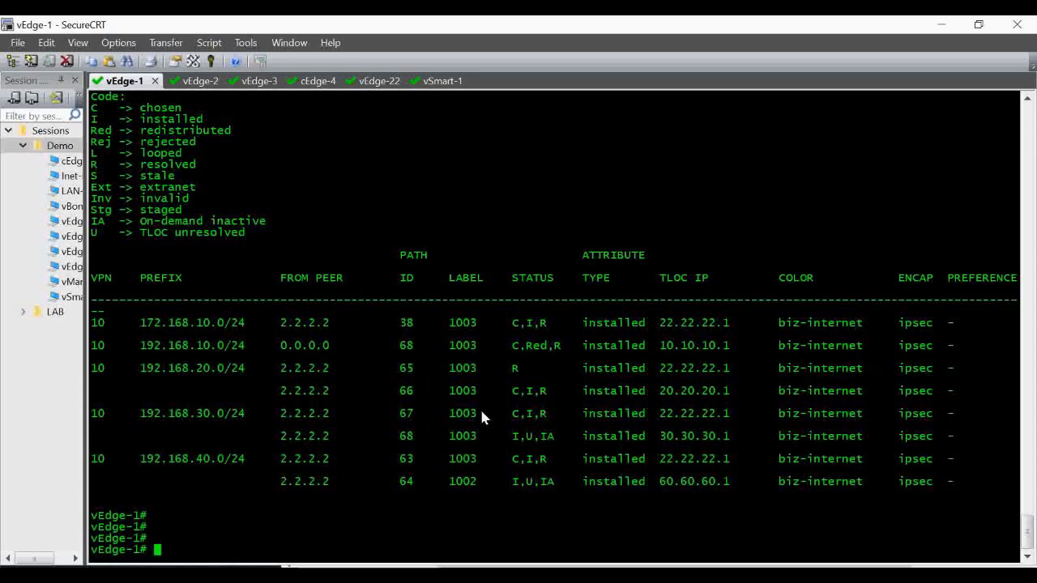
Step: Examine the two 192.168.20.0/24 paths and the status of the 30.30.30.1 path by highlighting them in the OMP route table
left_click_drag(138, 368, 210, 379)
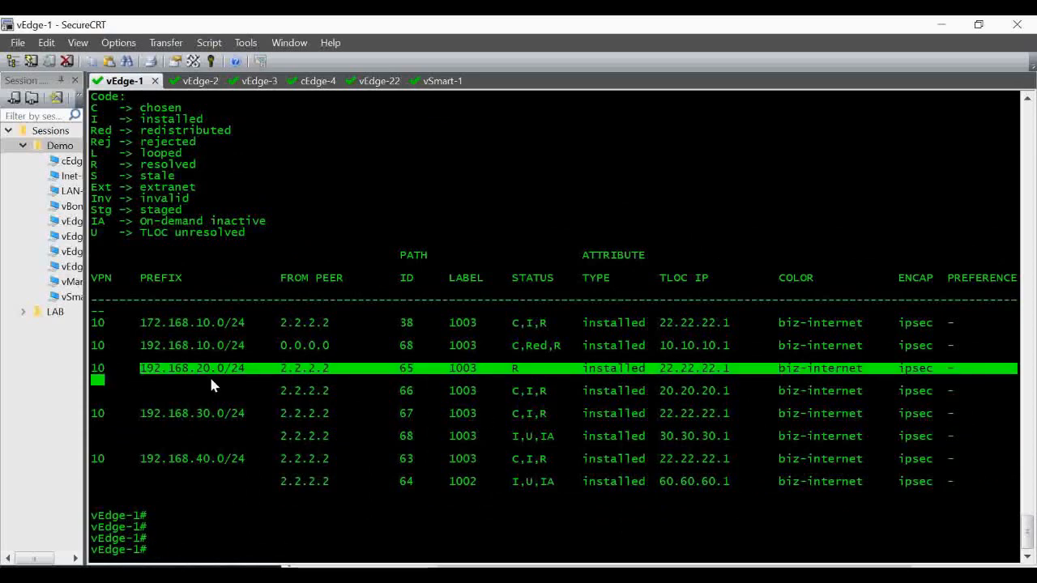
left_click_drag(318, 383, 602, 394)
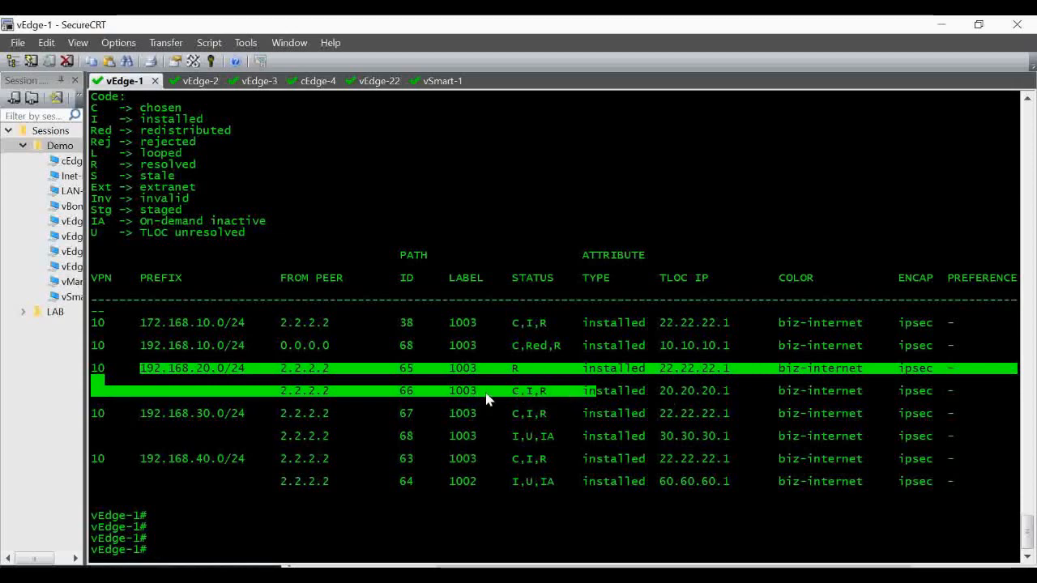
left_click(551, 398)
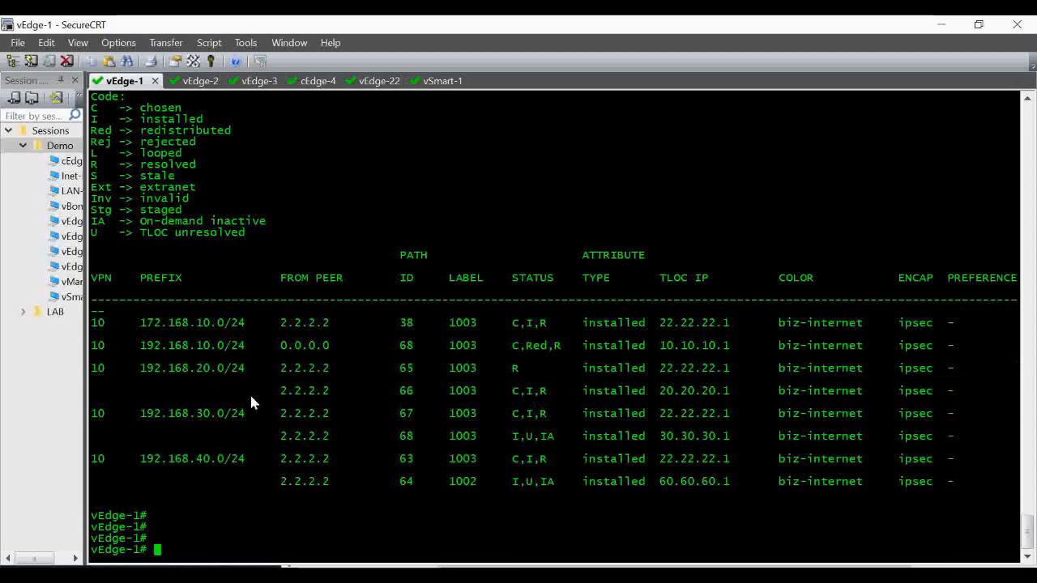
left_click_drag(278, 393, 731, 390)
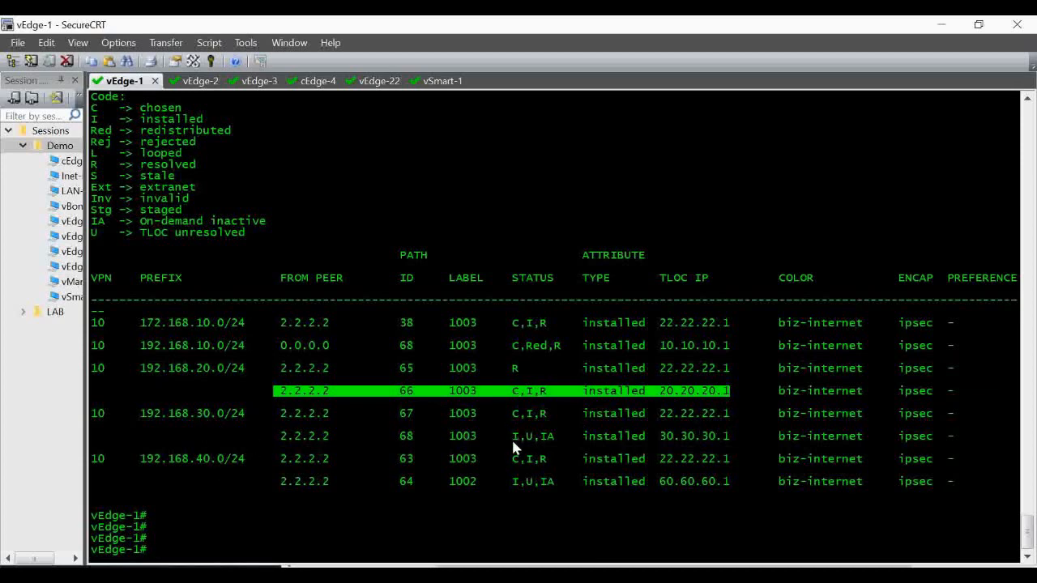
left_click_drag(511, 437, 560, 437)
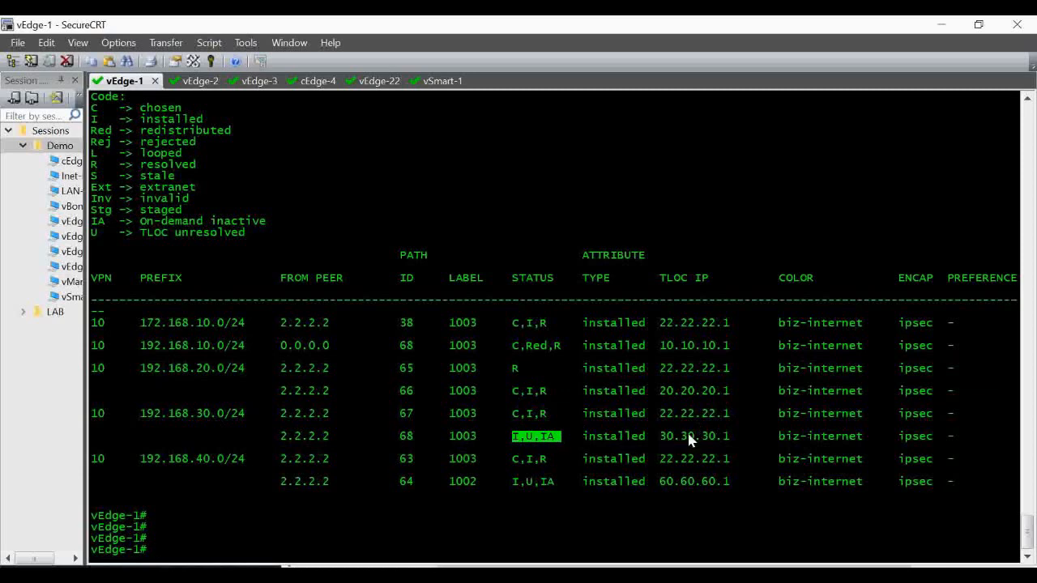
left_click(278, 526)
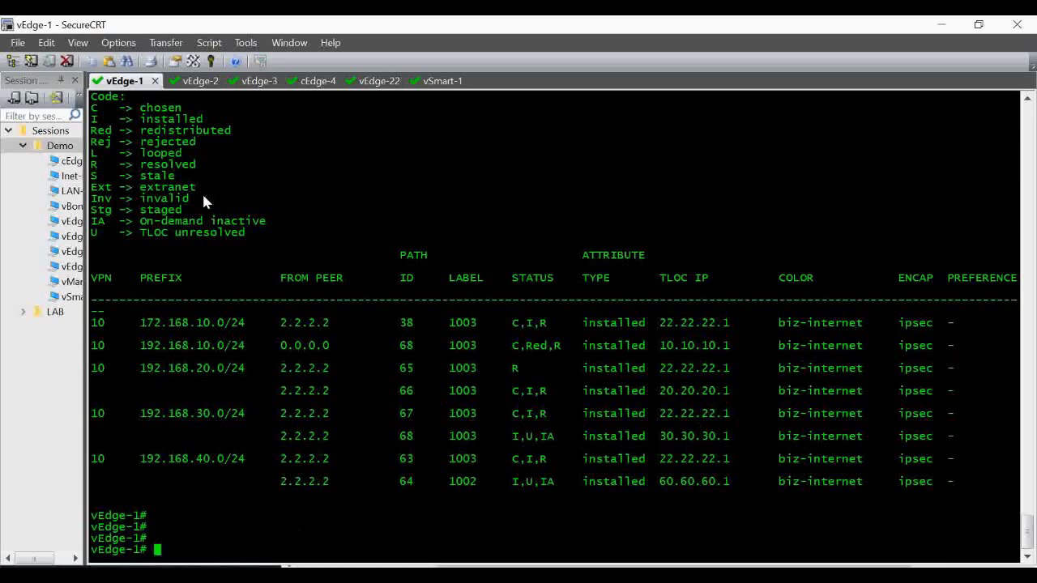
Step: Rerun show system on-demand remote-system on vEdge-2 and highlight the site 10 entry to check its status
left_click(203, 81)
key("Return")
key("Return")
key("Return")
key("Return")
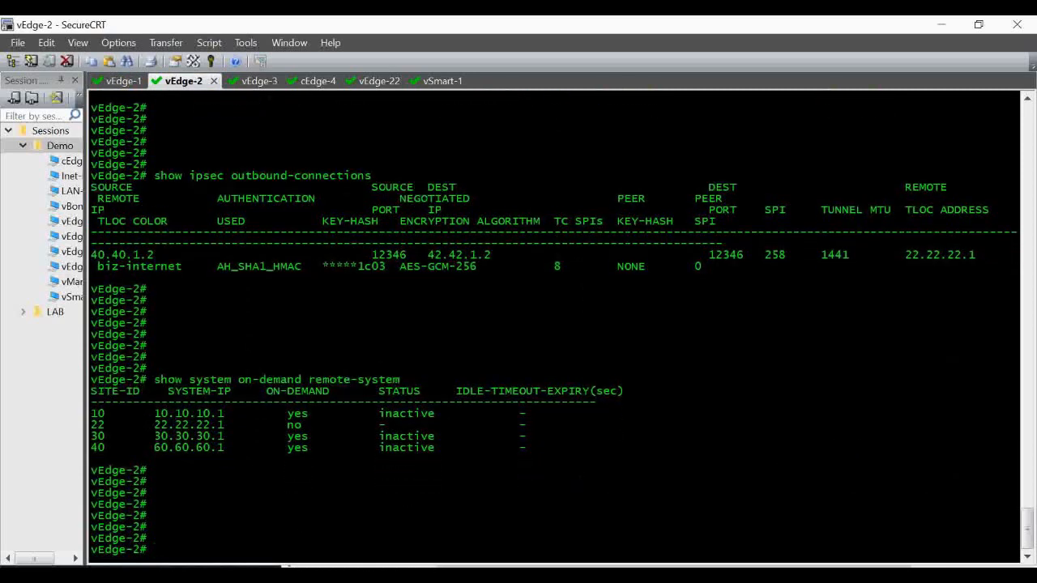
key("Up")
key("Return")
key("Return")
key("Return")
key("Return")
key("Return")
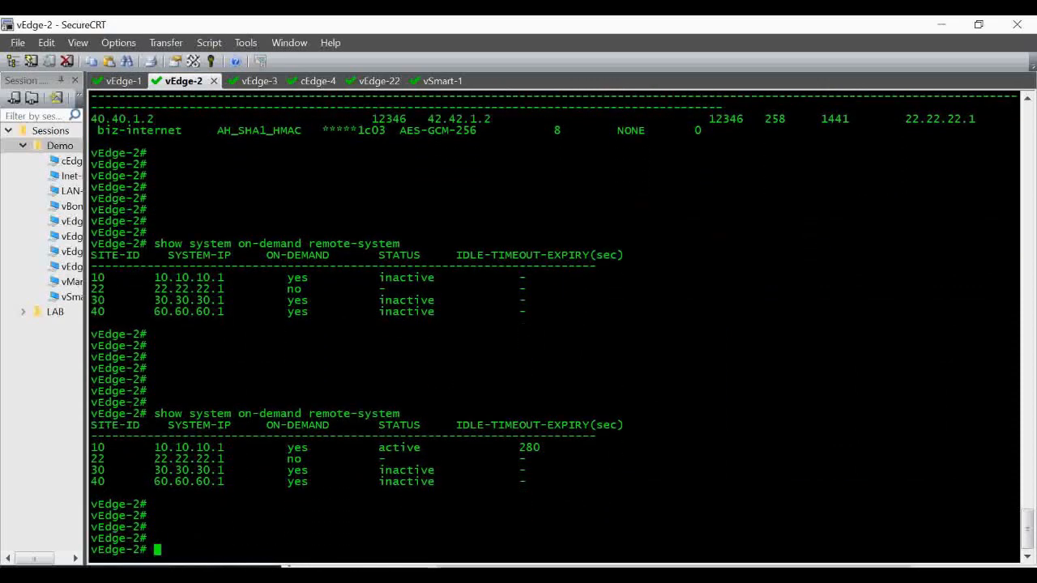
left_click_drag(240, 443, 102, 456)
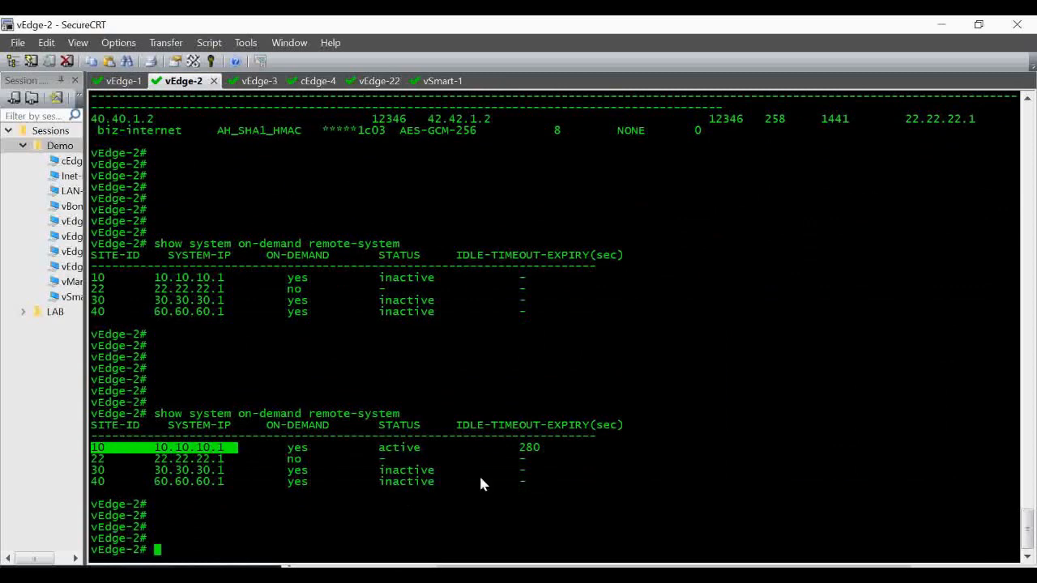
left_click(332, 530)
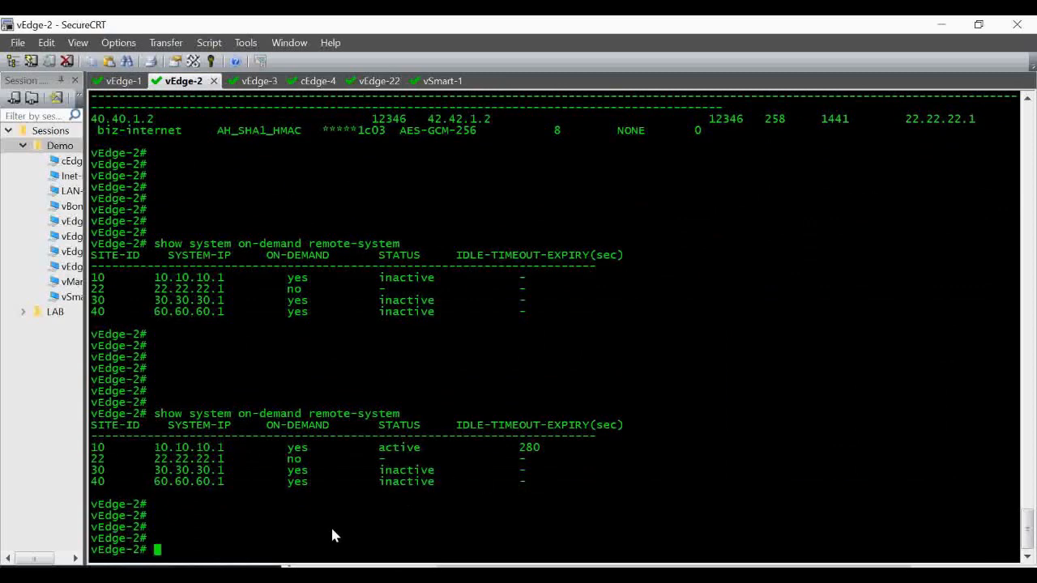
Step: Run show ipsec outbound-connections on vEdge-2 and compare the tunnel destinations with the topology diagram in Snipping Tool, returning to SecureCRT
key("Up")
key("Up")
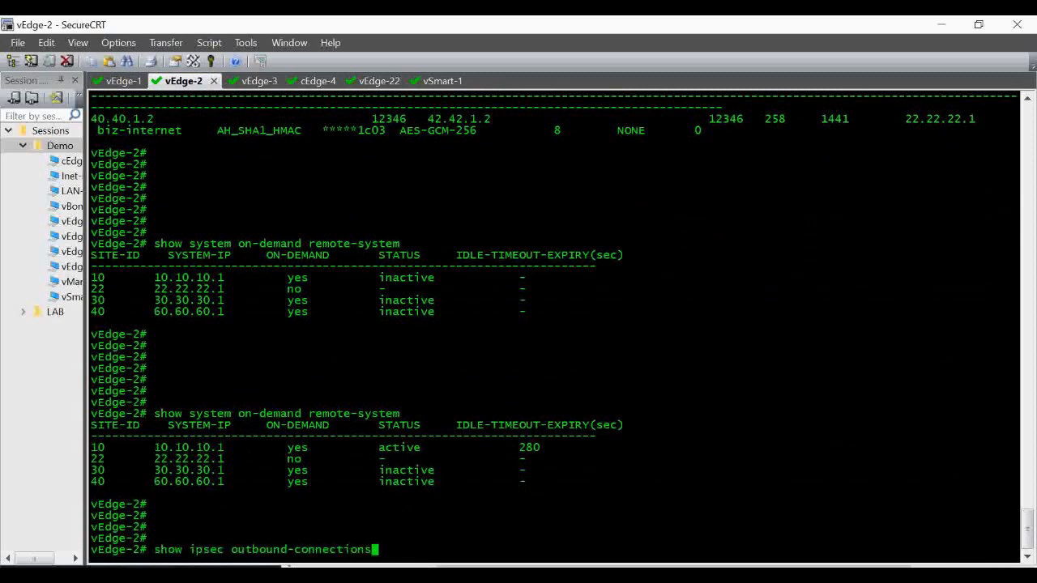
key("Return")
key("Return")
key("Return")
key("Return")
key("Return")
key("Return")
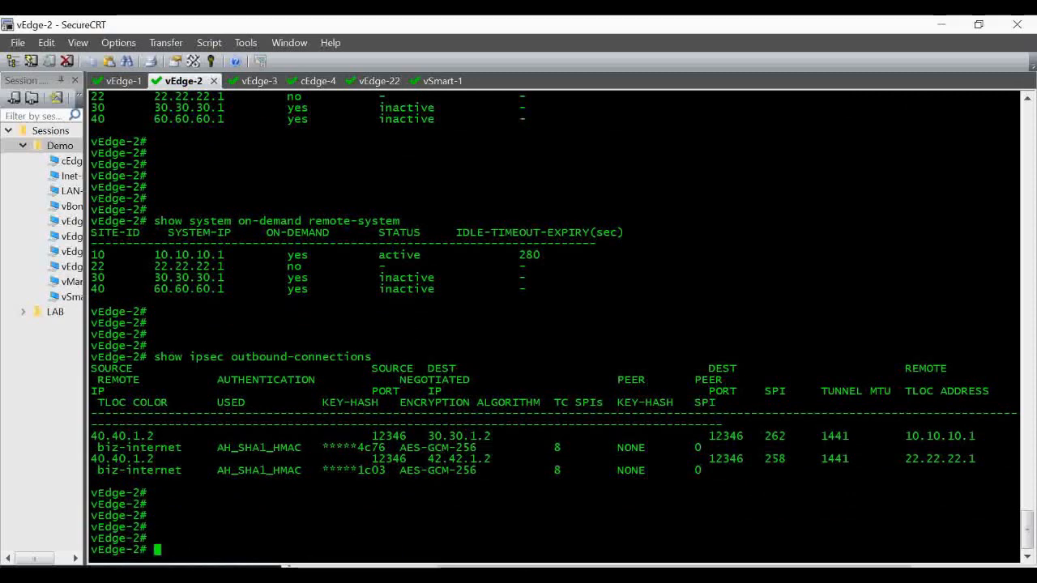
left_click(585, 574)
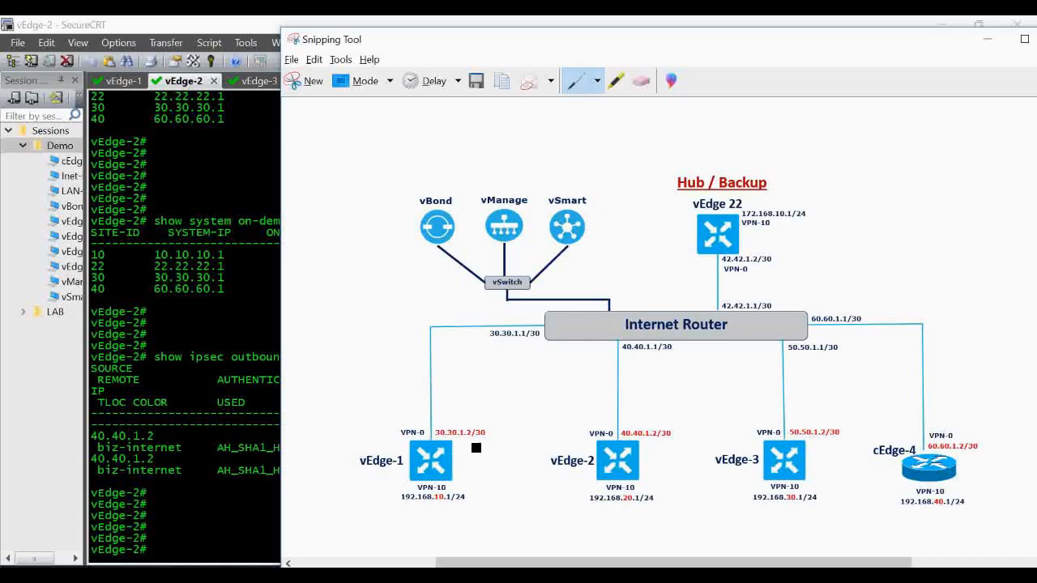
left_click(228, 504)
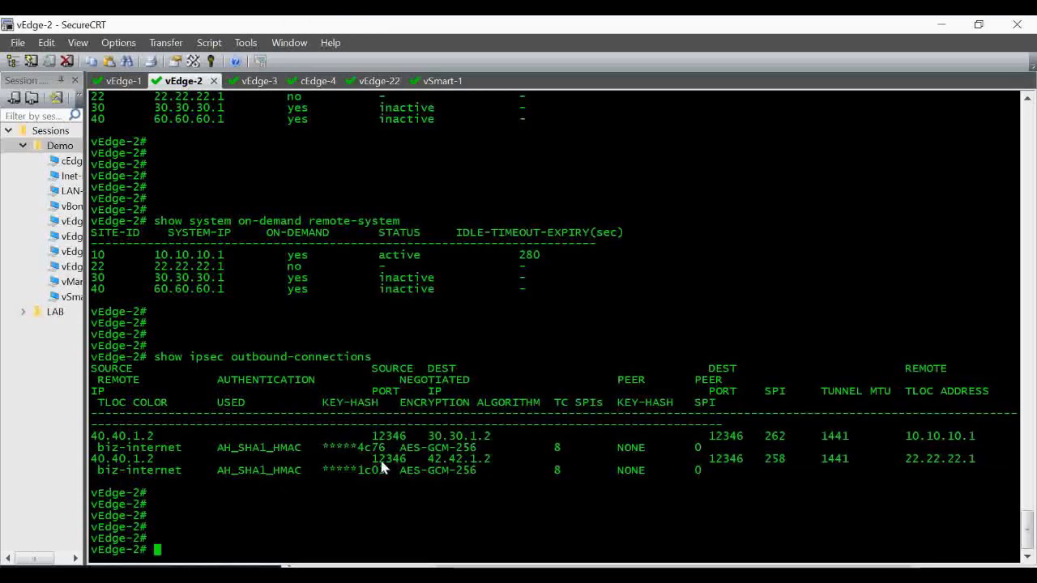
Step: Display vEdge-2's BFD sessions with show bfd sessions
type("show bfd ")
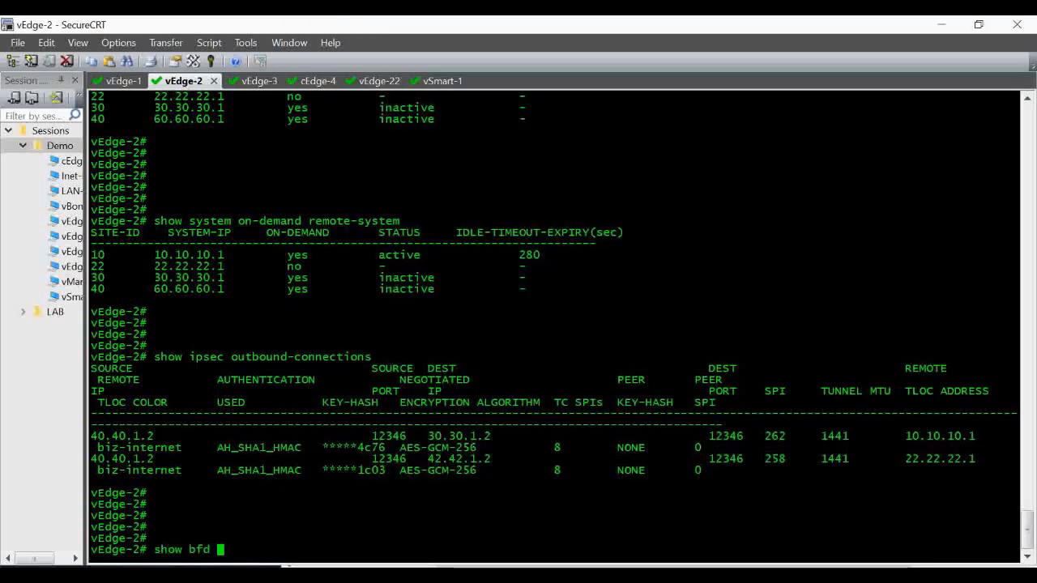
type("sessions")
key("Return")
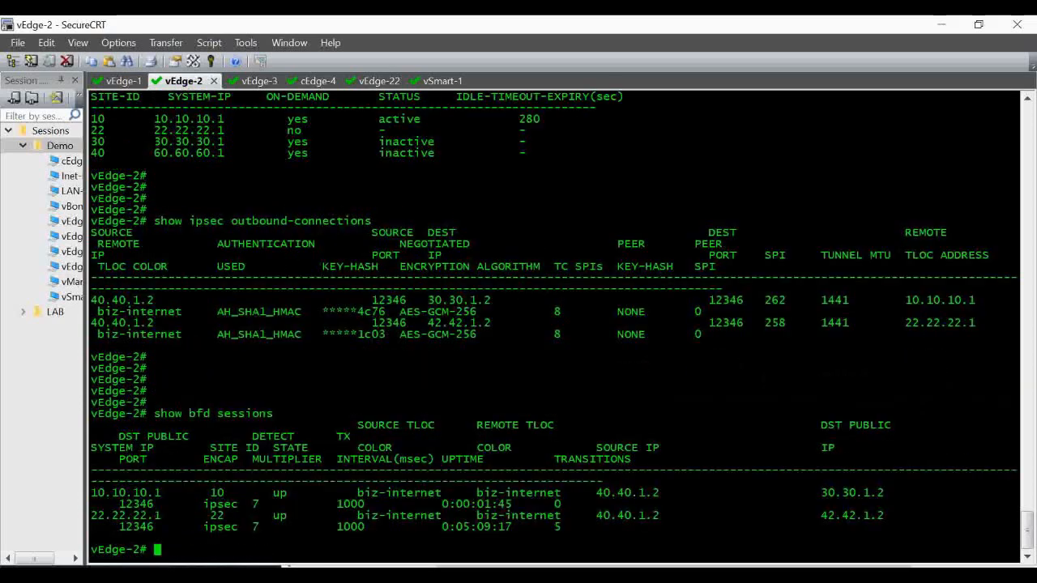
key("Return")
key("Return")
key("Return")
key("Return")
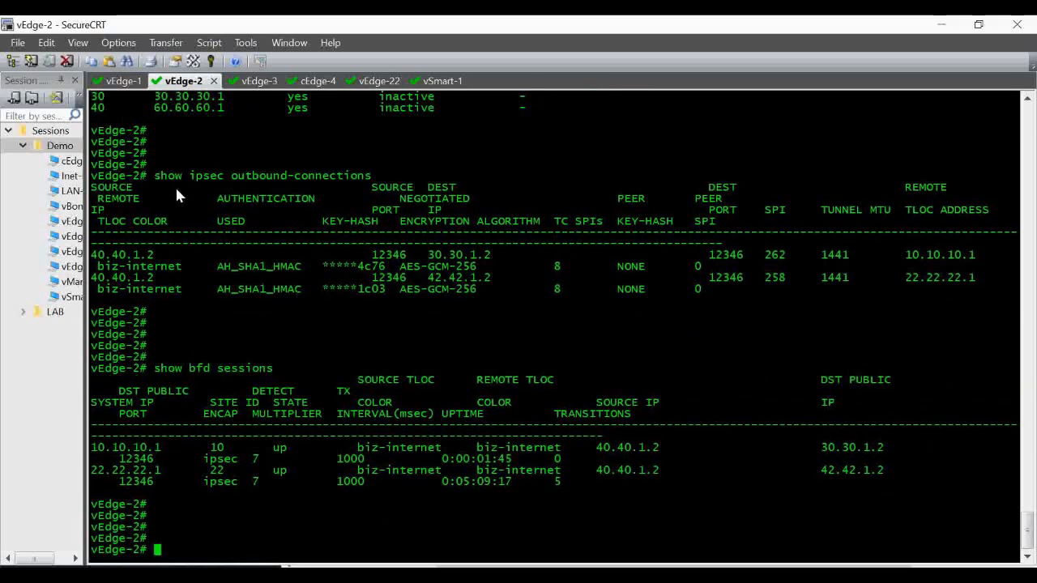
Step: Rerun show system on-demand remote-system on vEdge-1 and highlight the site 20 idle-timeout expiry value
left_click(129, 84)
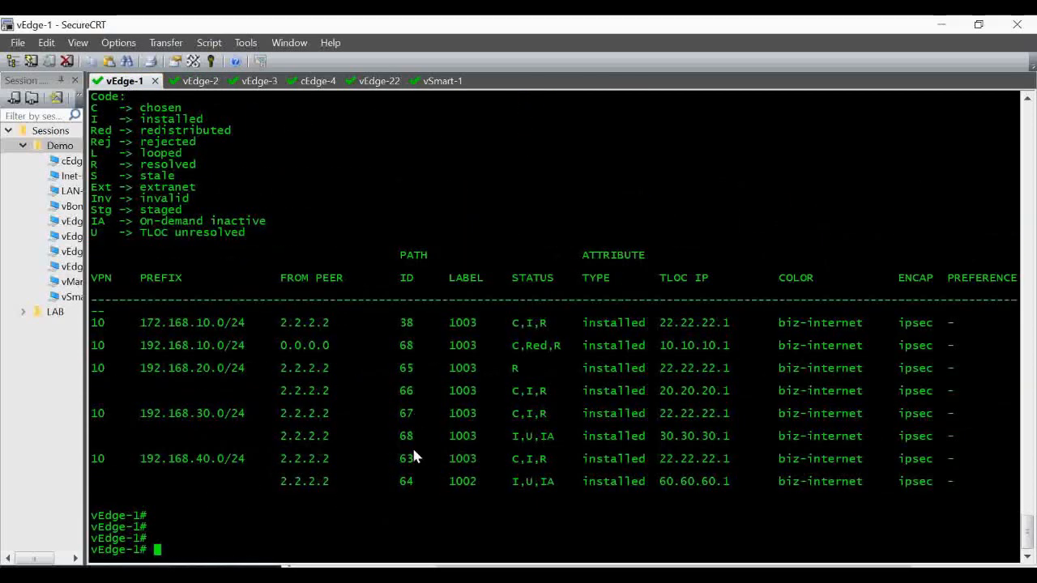
key("Return")
key("Return")
key("Return")
key("Up")
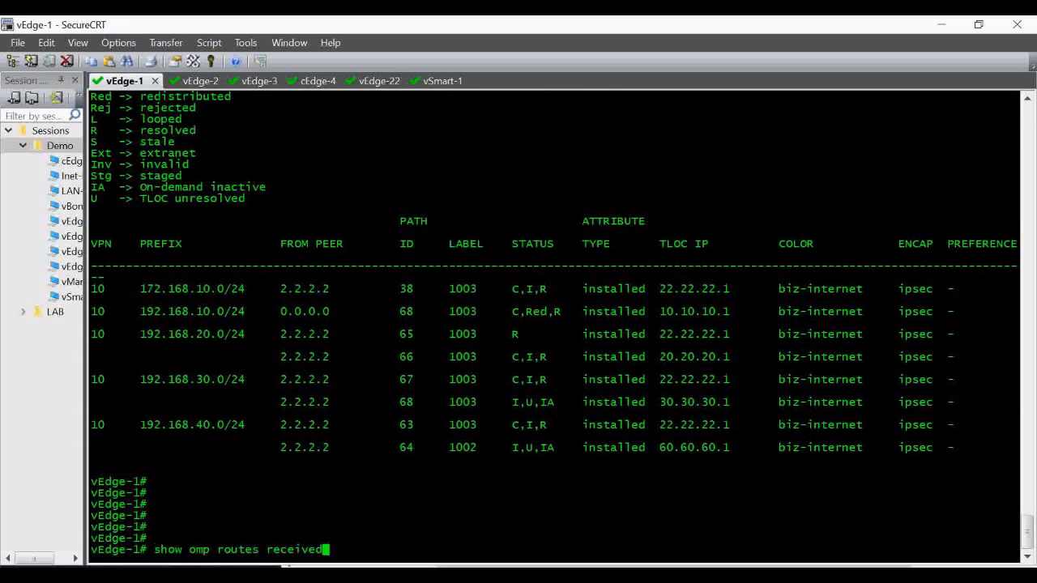
key("Up")
key("Up")
key("Return")
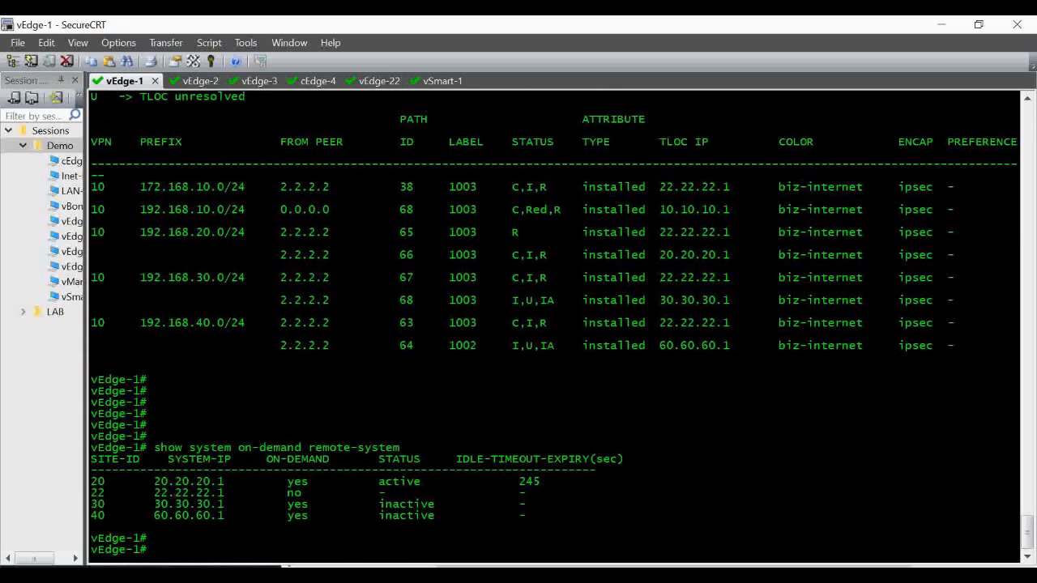
key("Return")
key("Return")
key("Return")
key("Return")
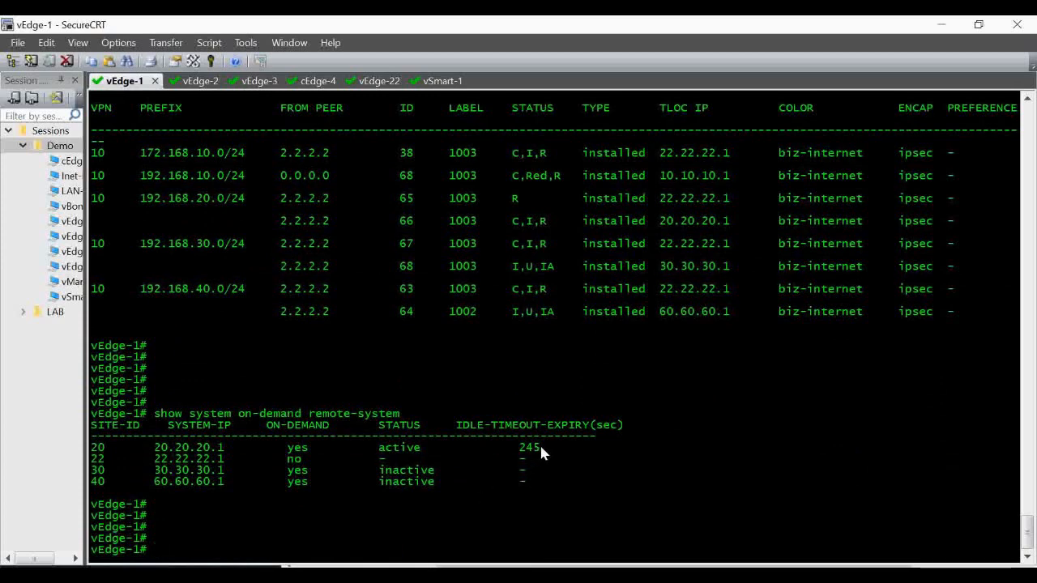
left_click_drag(540, 447, 522, 451)
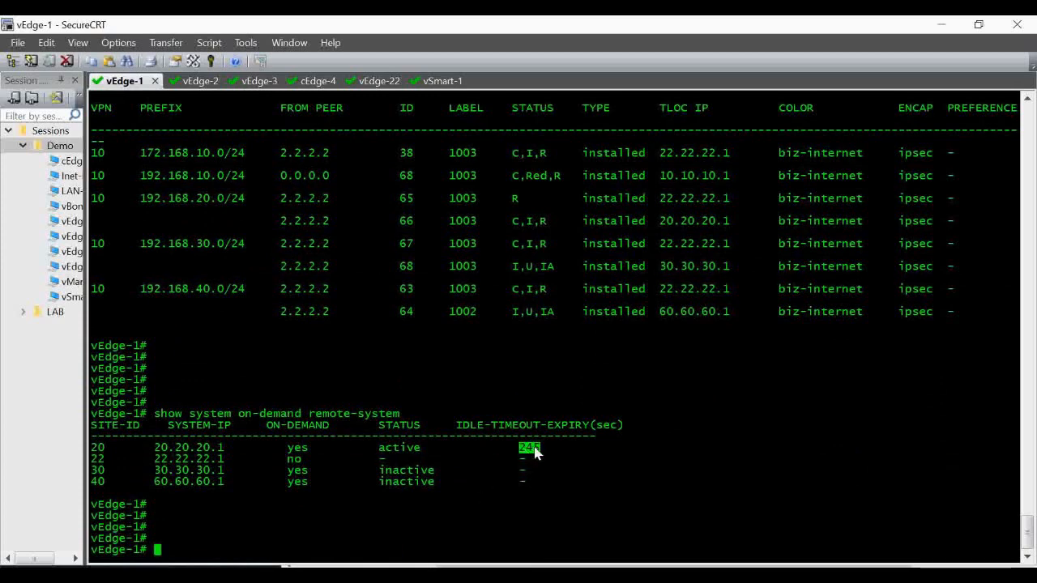
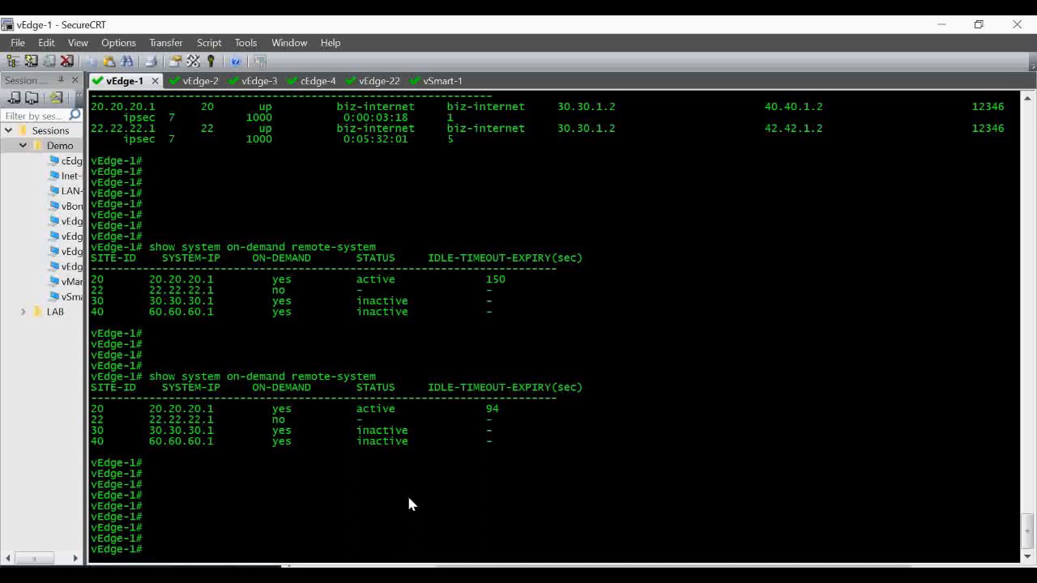
Step: Rerun show system on-demand remote-system on vEdge-1 to recheck the site 20 idle-timeout countdown
key("Up")
key("Return")
key("Return")
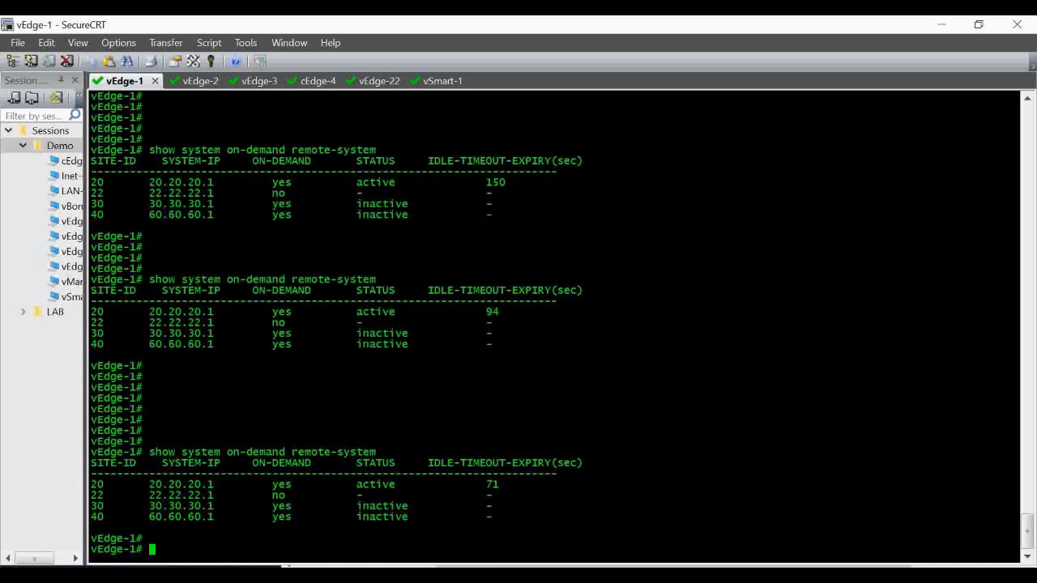
key("Return")
key("Return")
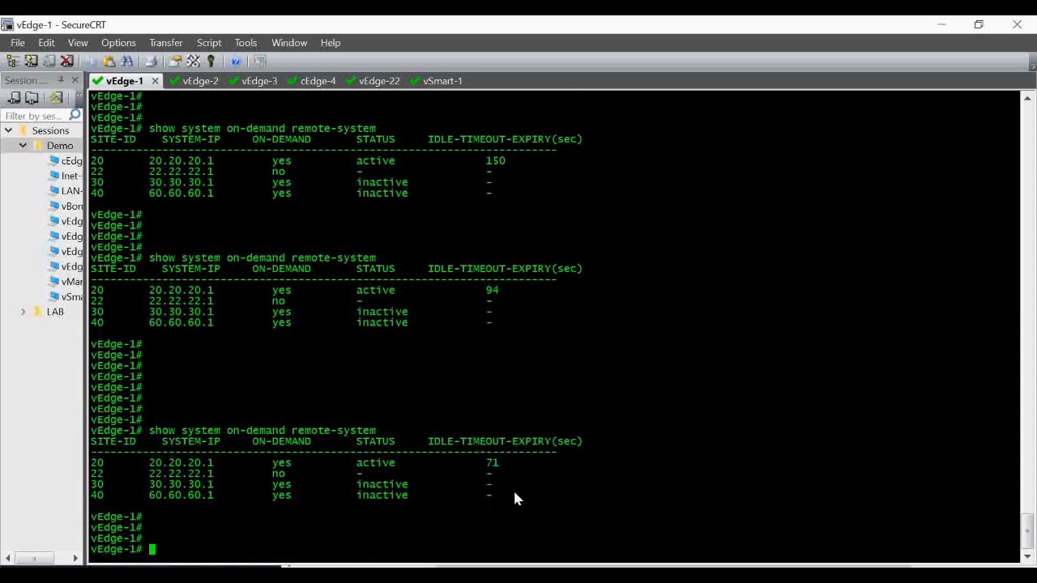
Step: List vEdge-1's outbound IPsec tunnels with show ipsec outbound-connections
key("Up")
key("Up")
key("Up")
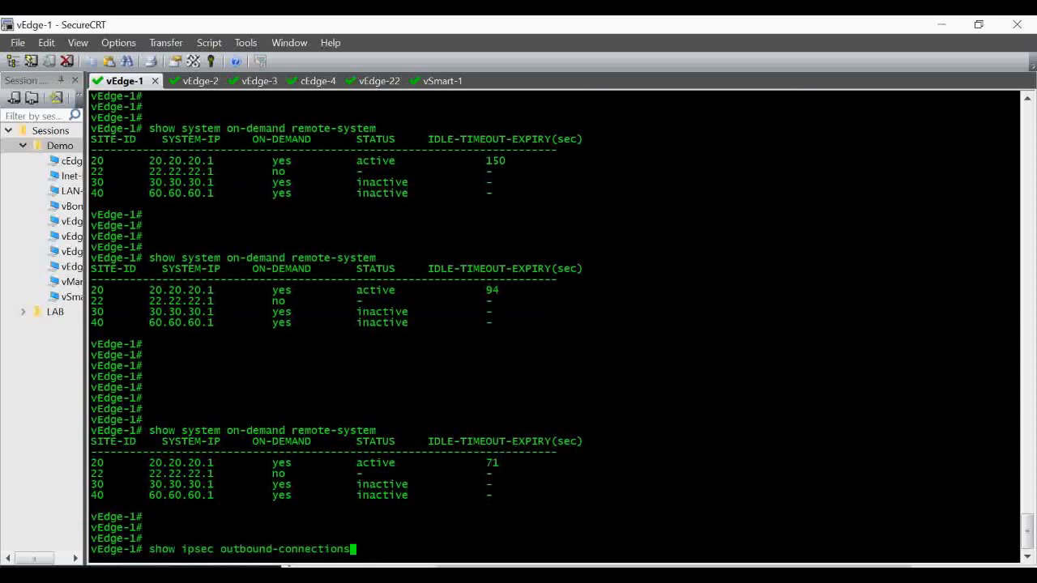
key("Return")
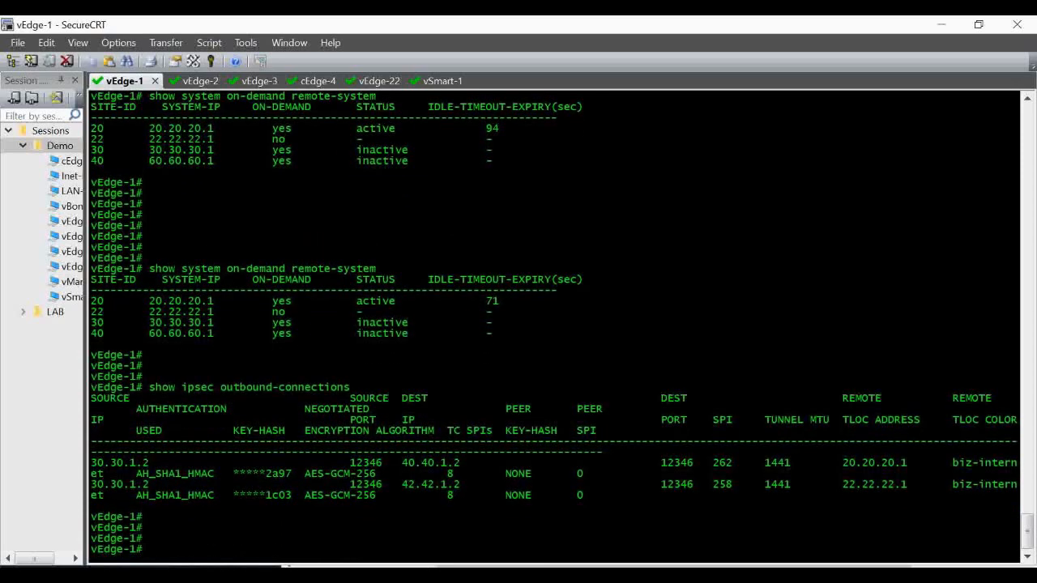
Step: Run show bfd sessions on vEdge-1 and check the peers against the topology diagram in Snipping Tool, returning to SecureCRT
key("Up")
key("Up")
key("Up")
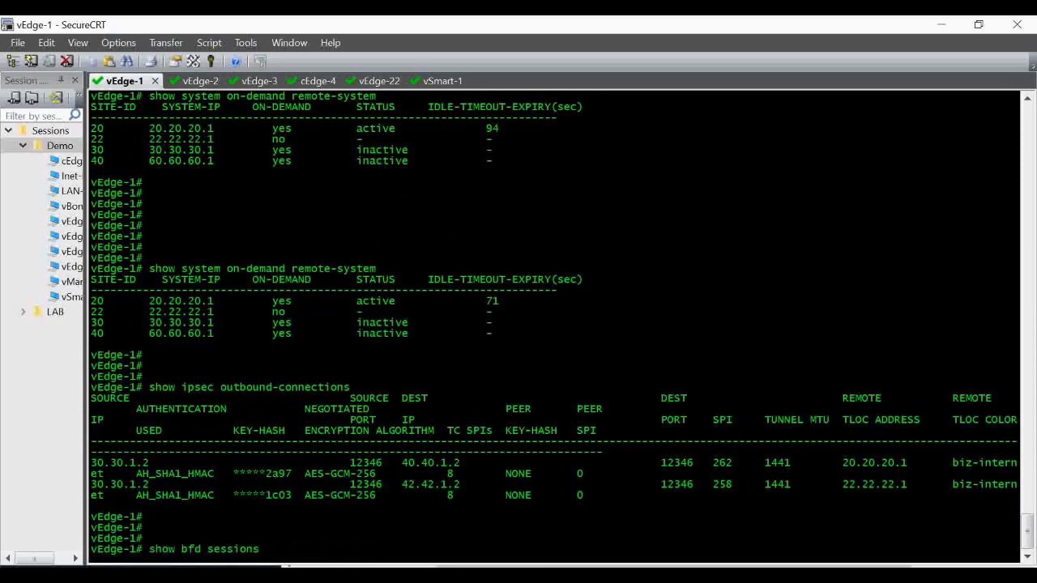
key("Return")
key("Return")
key("Return")
key("Return")
key("Return")
key("Return")
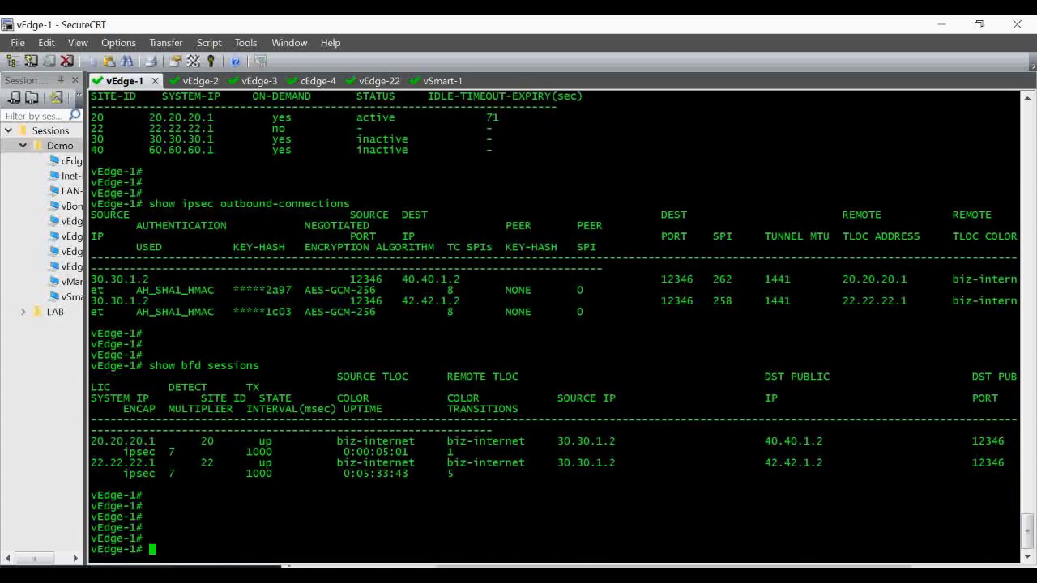
key("alt+Tab")
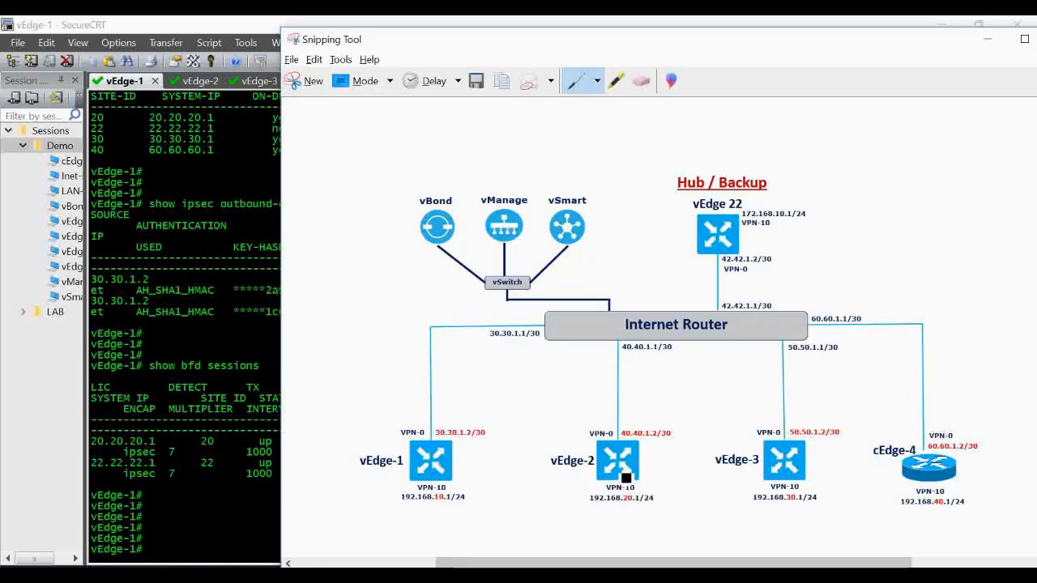
left_click(231, 505)
Step: Check the remaining site 20 idle timeout on vEdge-1 with show system on-demand remote-system
key("Up")
key("Up")
key("Up")
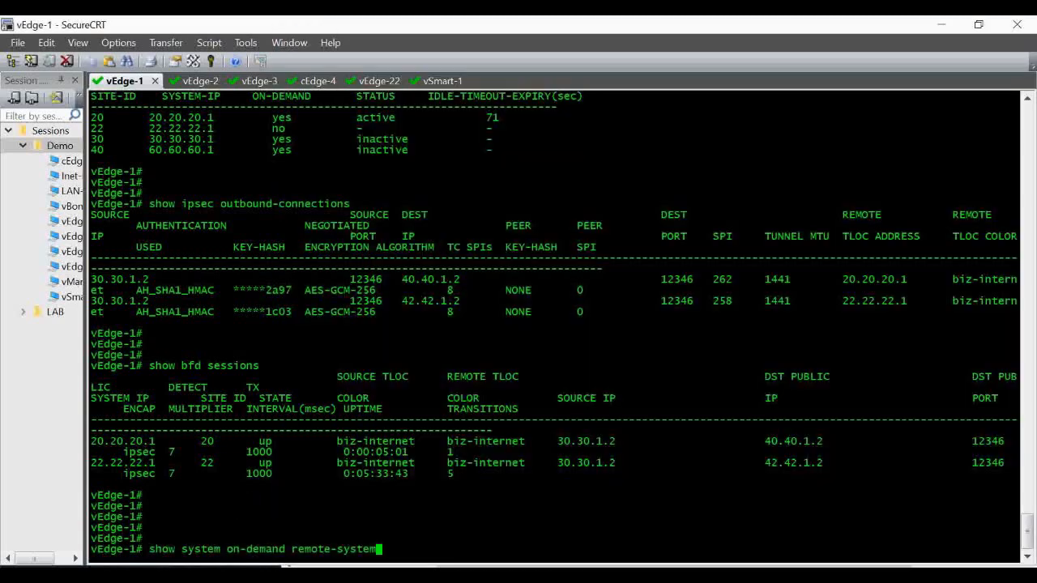
key("Return")
key("Return")
key("Return")
key("Return")
key("Return")
key("Return")
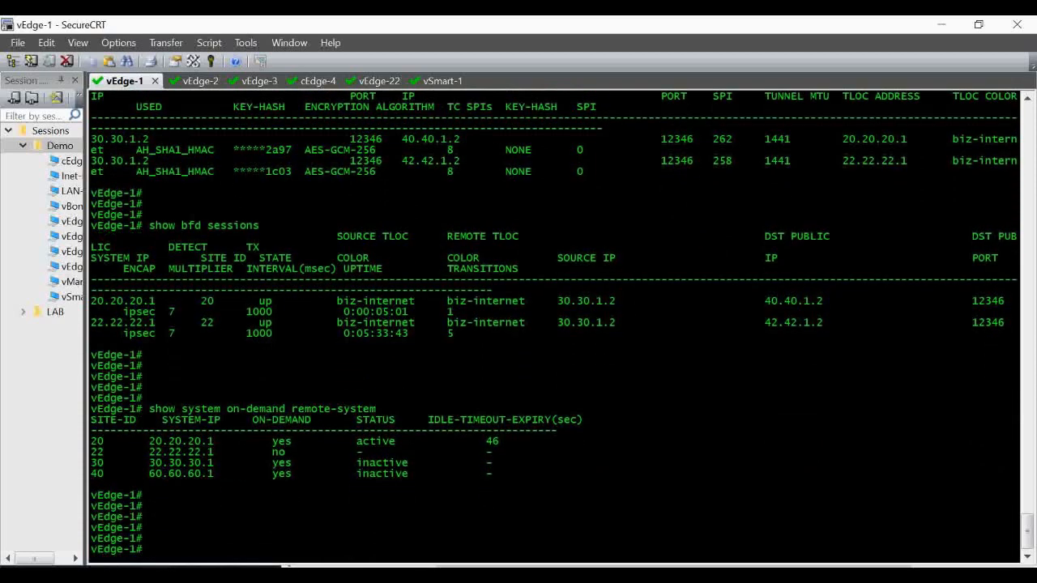
Step: Rerun show bfd sessions on vEdge-1 to recheck the session with 20.20.20.1
key("Up")
key("Up")
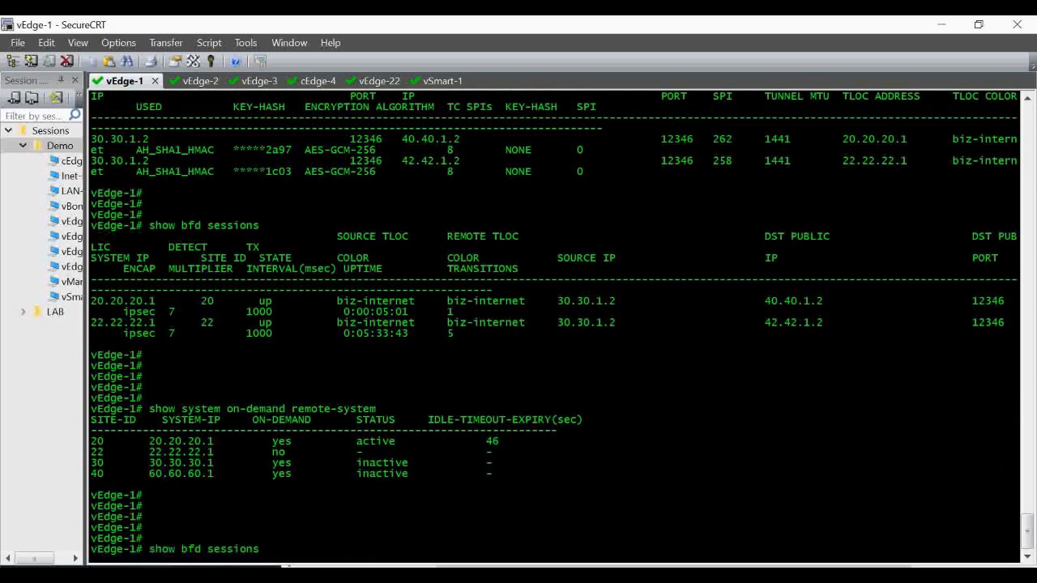
key("Return")
key("Return")
key("Return")
Step: Run show ipsec outbound-connections on vEdge-1 to list its current tunnels
key("Up")
key("Up")
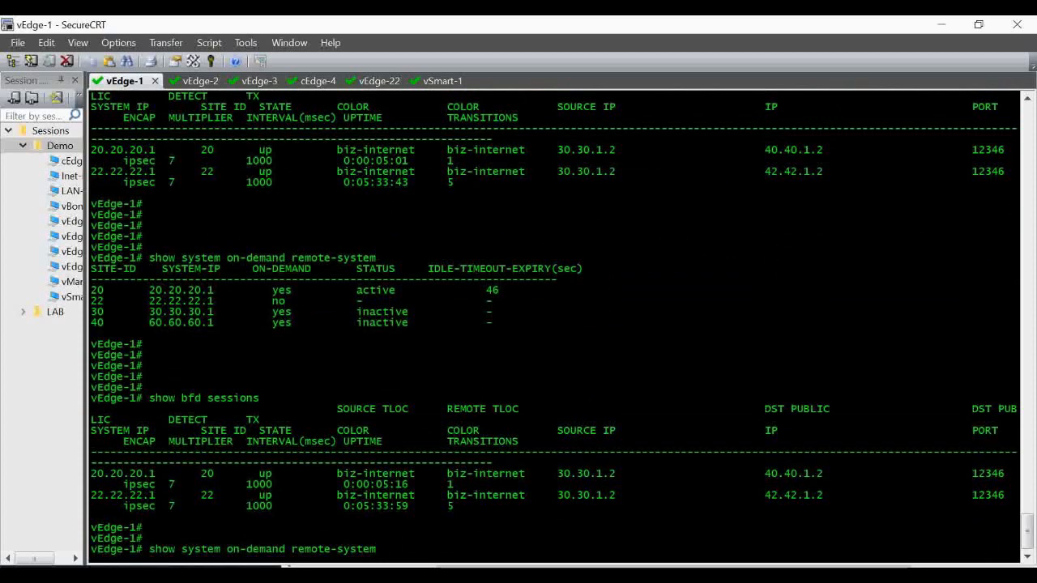
key("Down")
key("Up")
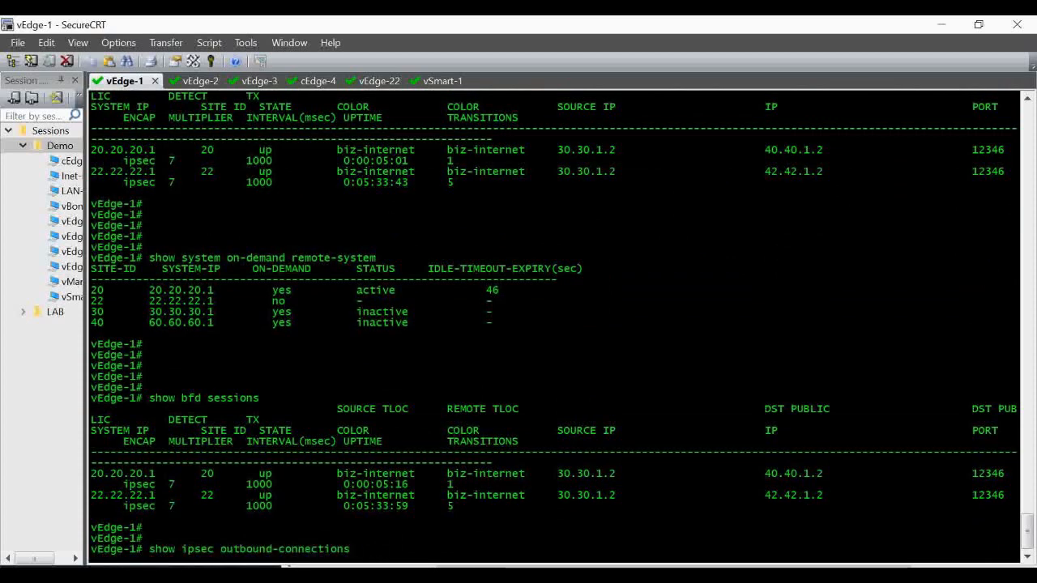
key("Return")
key("Return")
key("Return")
key("Return")
key("Return")
key("Return")
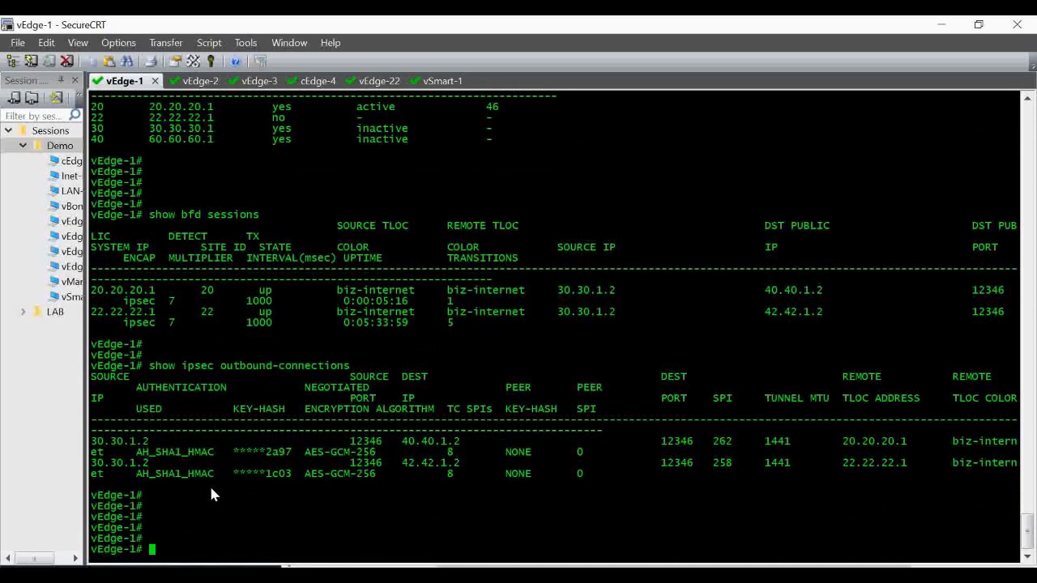
Step: Compare the 20.20.20.1 tunnel's destination 40.40.1.2 with vEdge-2 in the Snipping Tool topology diagram, returning to SecureCRT
left_click_drag(913, 442, 841, 445)
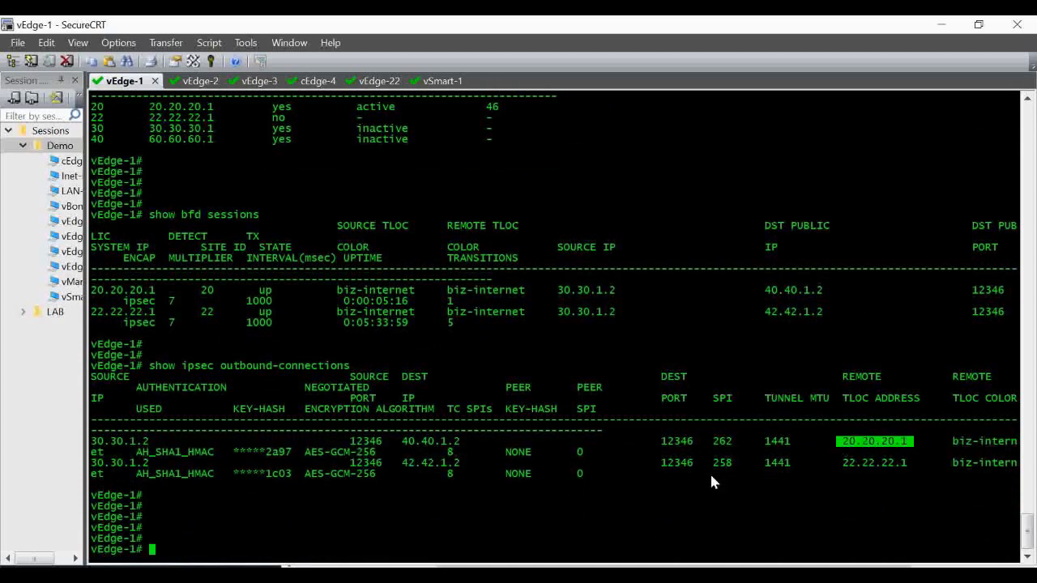
left_click_drag(468, 442, 403, 443)
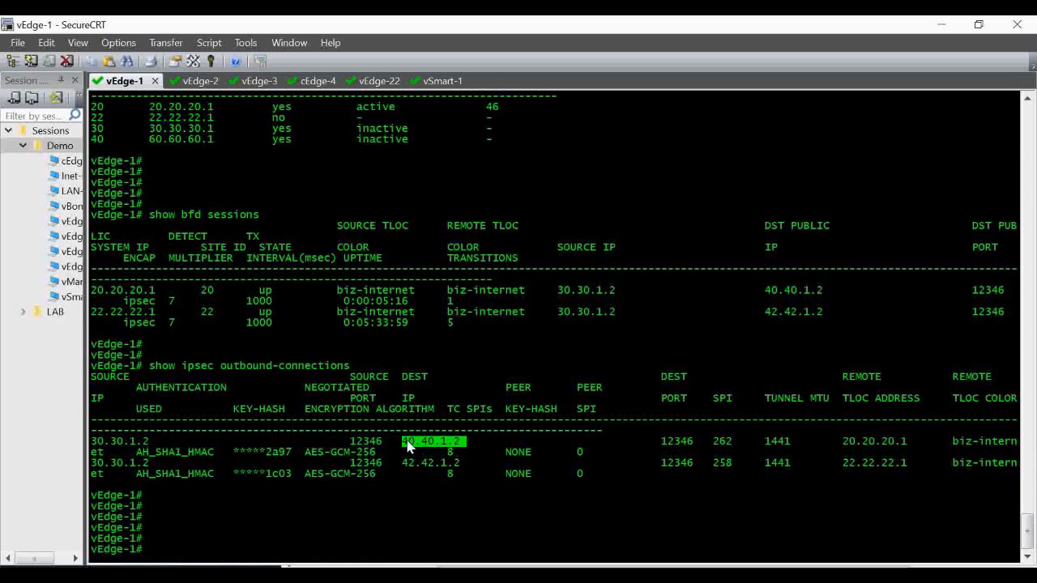
key("alt+Tab")
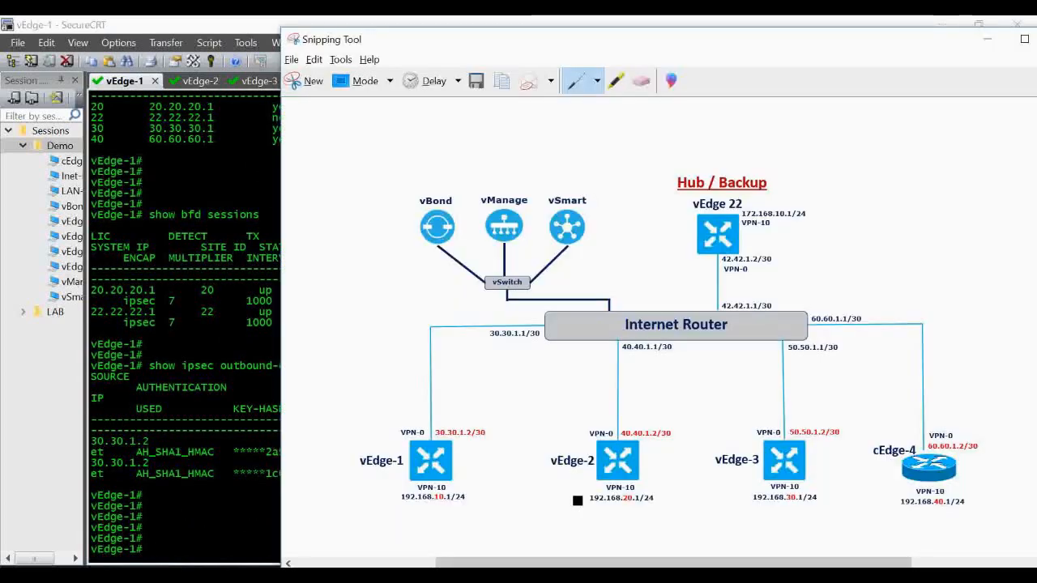
left_click(190, 488)
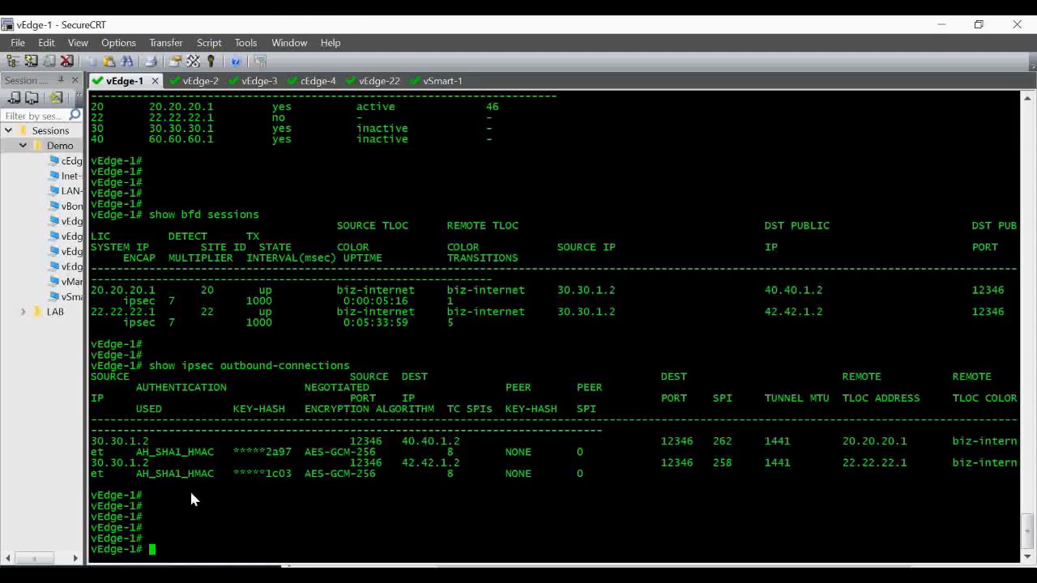
Step: Run show system on-demand remote-system repeatedly on vEdge-1 to follow the site 20 idle-timeout countdown
key("Up")
key("Up")
key("Up")
key("Return")
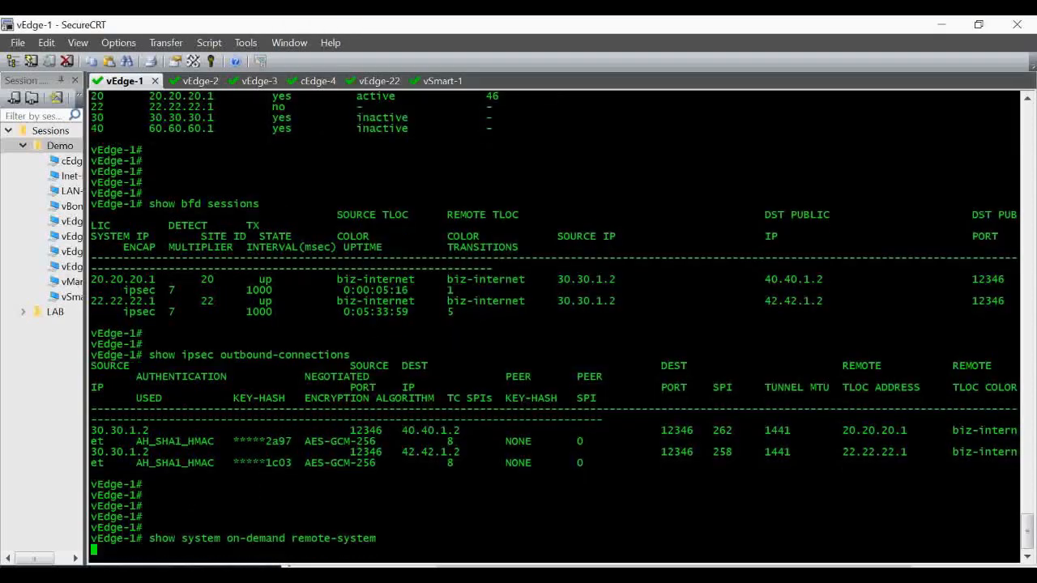
key("Return")
key("Return")
key("Return")
key("Return")
key("Return")
key("Return")
key("Return")
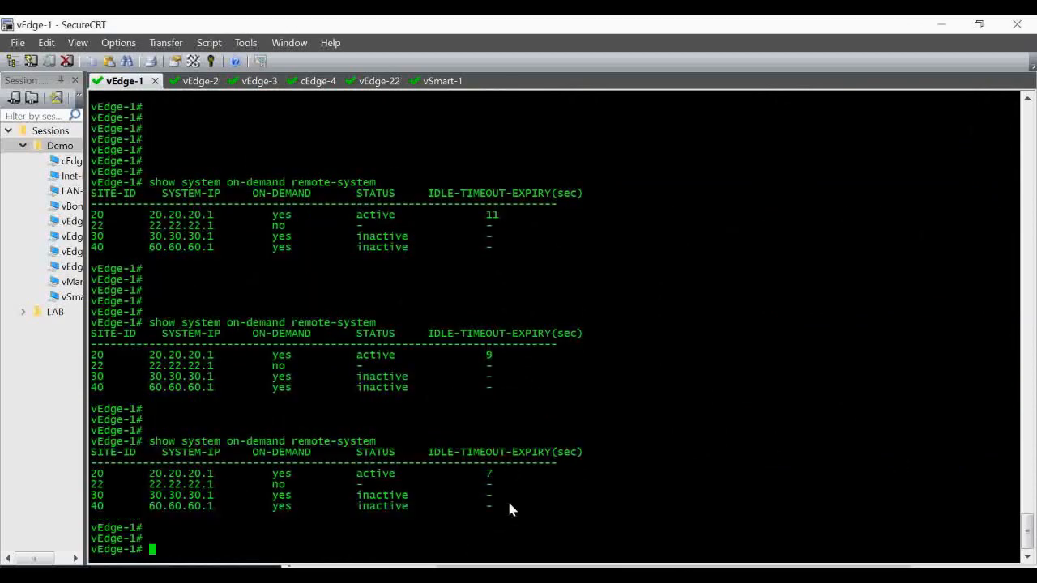
Step: Keep rerunning show system on-demand remote-system on vEdge-1 until the site 20 idle timer runs out
key("Up")
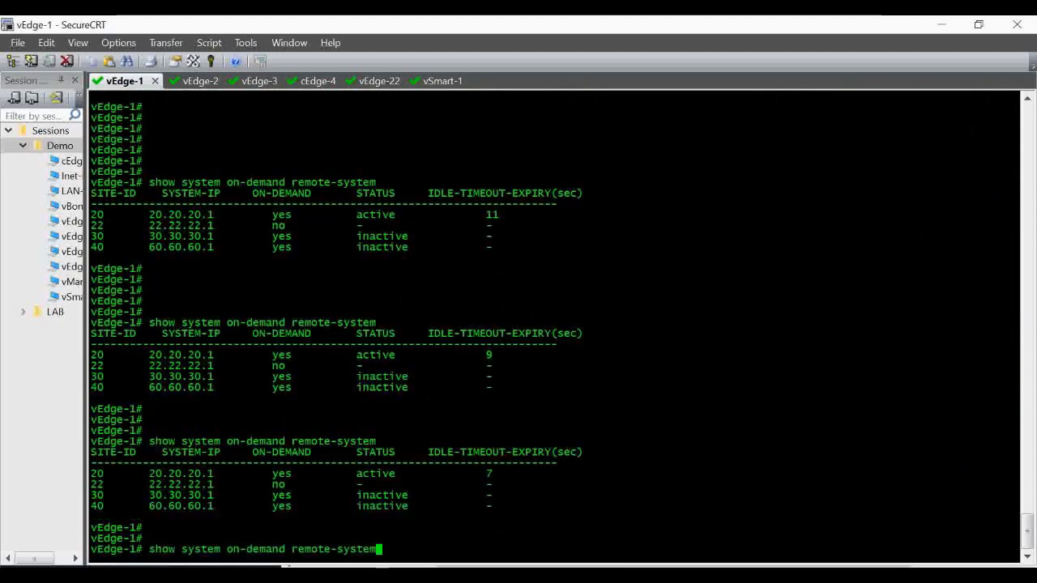
key("Return")
key("Return")
key("Return")
key("Return")
key("Up")
key("Return")
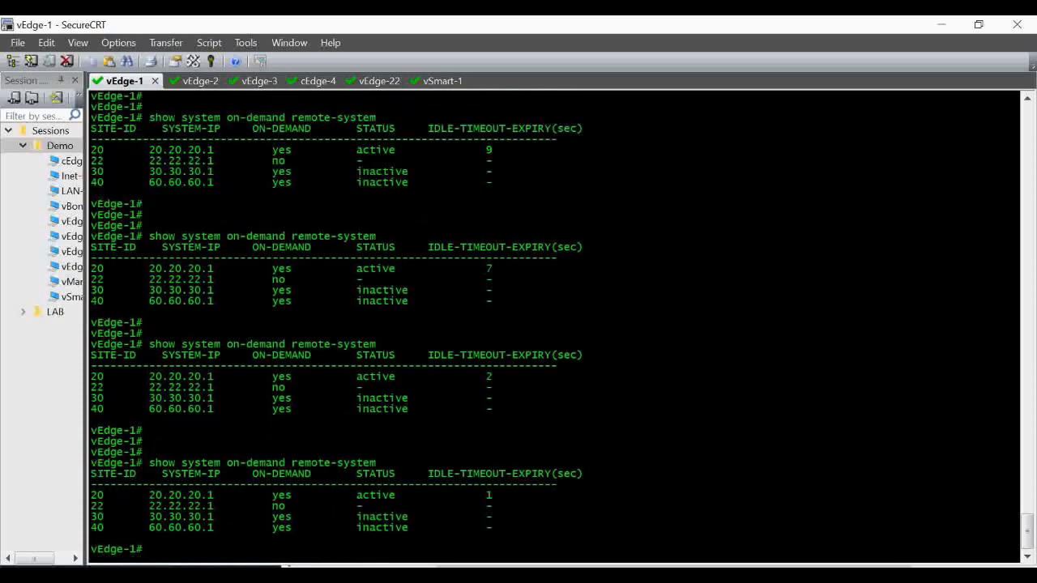
key("Return")
key("Up")
key("Return")
key("Return")
key("Return")
key("Return")
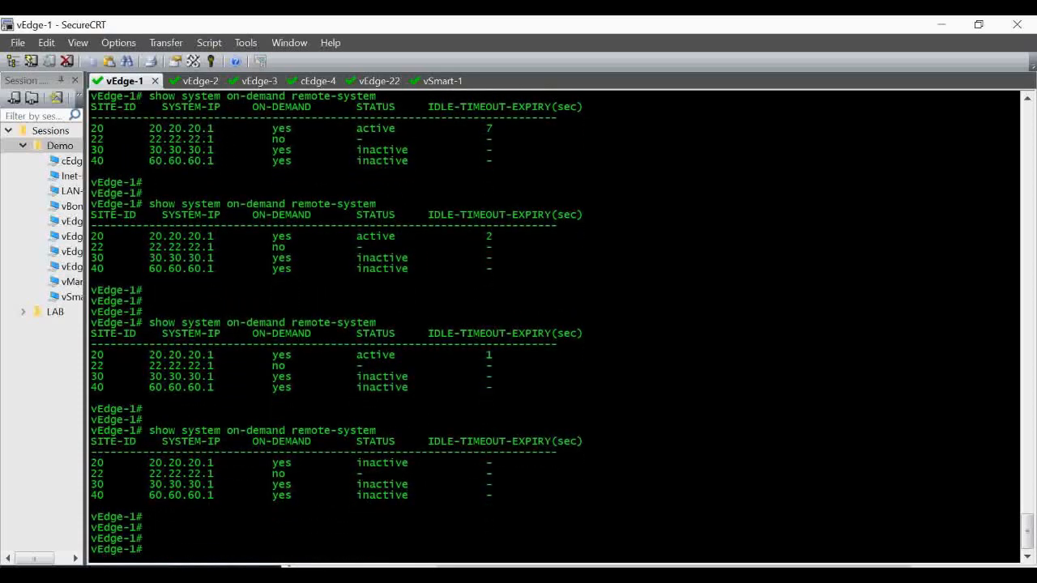
Step: Recheck vEdge-1's IPsec tunnels after the idle timeout with show ipsec outbound-connections
key("Up")
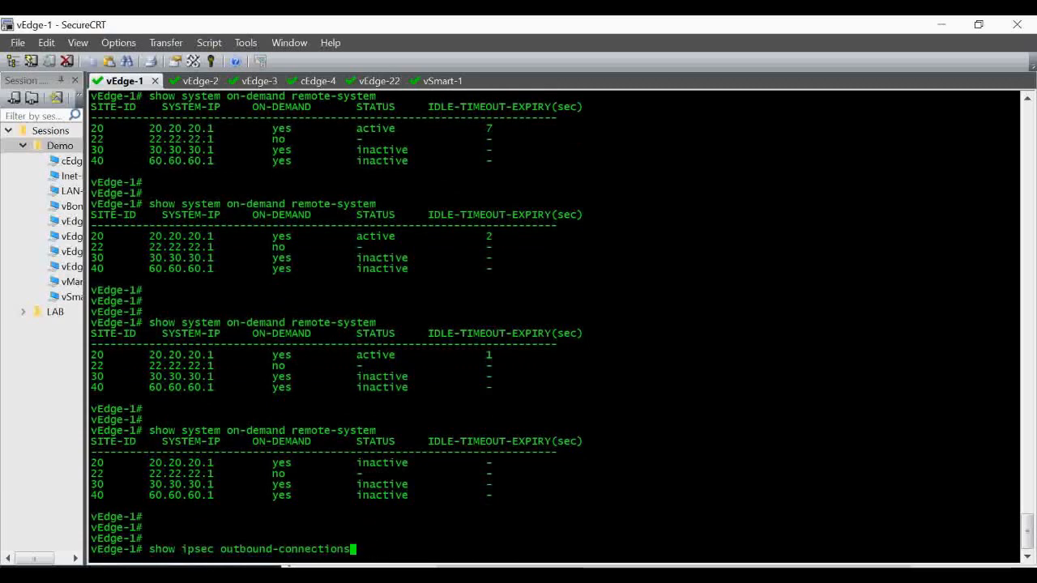
key("Return")
key("Return")
key("Return")
key("Return")
key("Return")
key("Return")
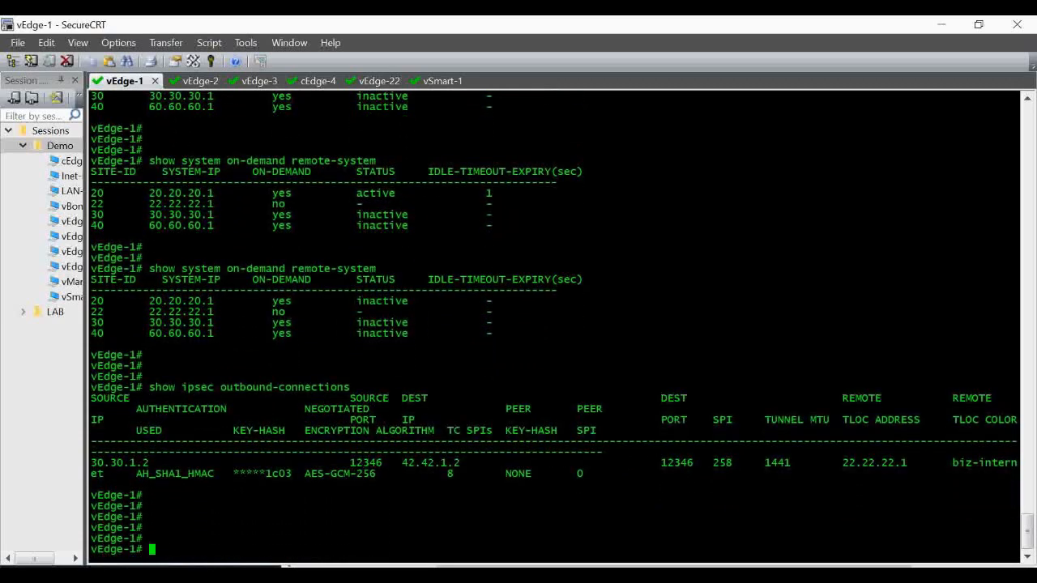
Step: Run show bfd sessions on vEdge-1 to check its peers after the idle timeout
key("Up")
key("Up")
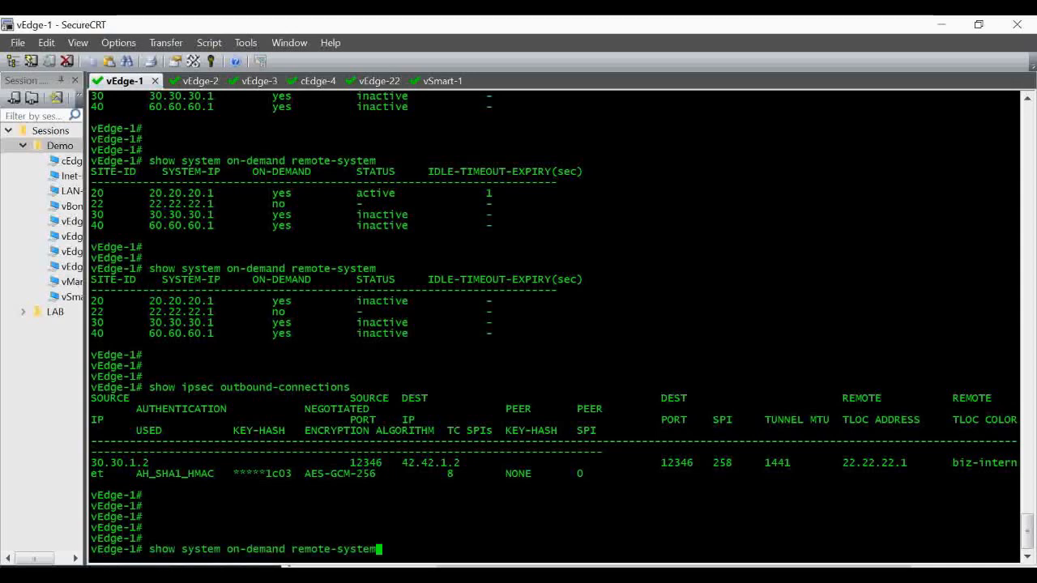
key("Up")
key("Up")
key("Return")
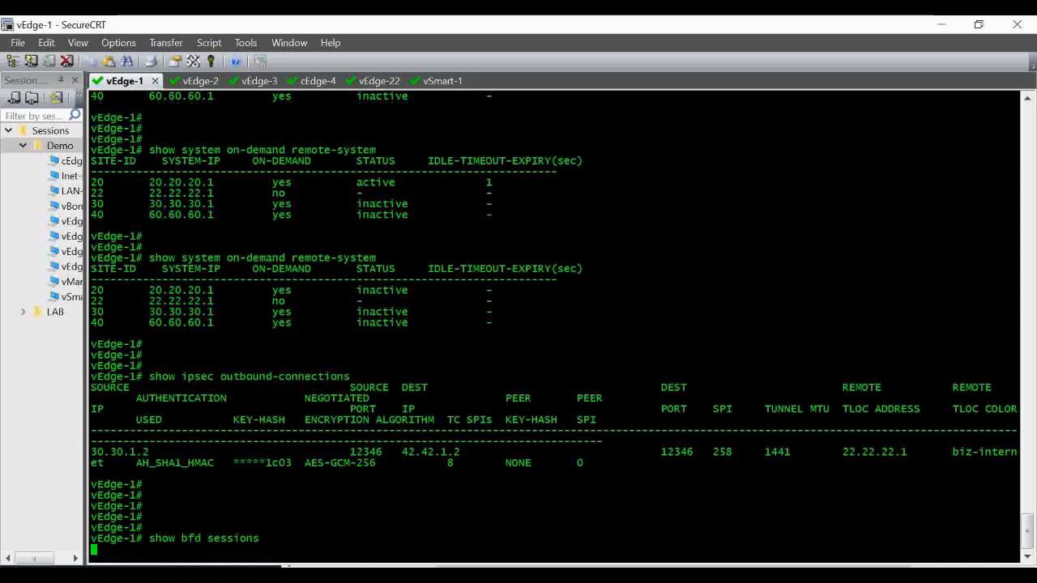
key("Return")
key("Return")
key("Return")
key("Return")
key("Return")
key("Return")
key("Return")
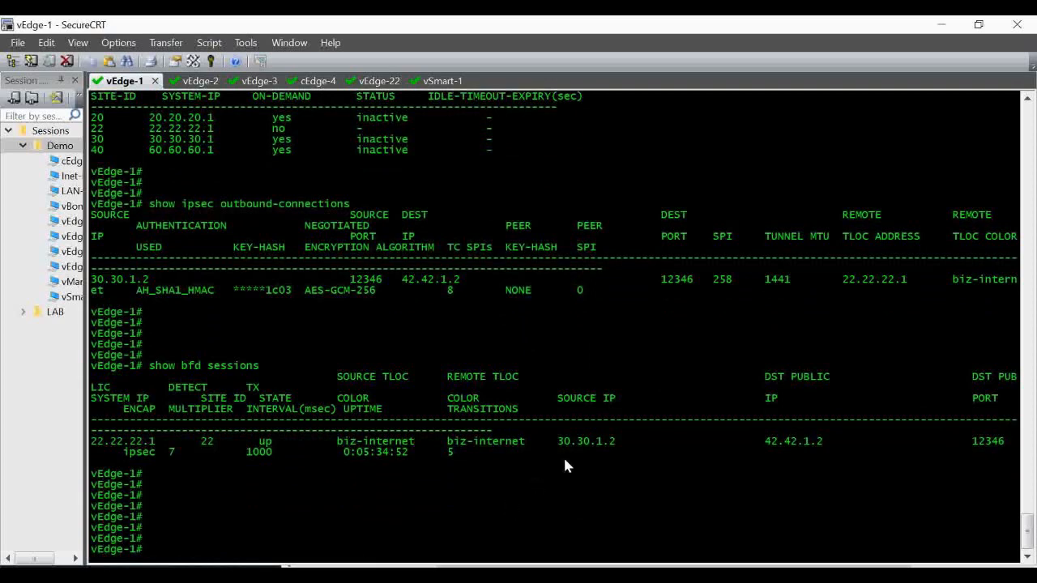
Step: Compare the 42.42.1.2 BFD peer with the Snipping Tool diagram and rerun show system on-demand remote-system on vEdge-1 in SecureCRT
key("alt+Tab")
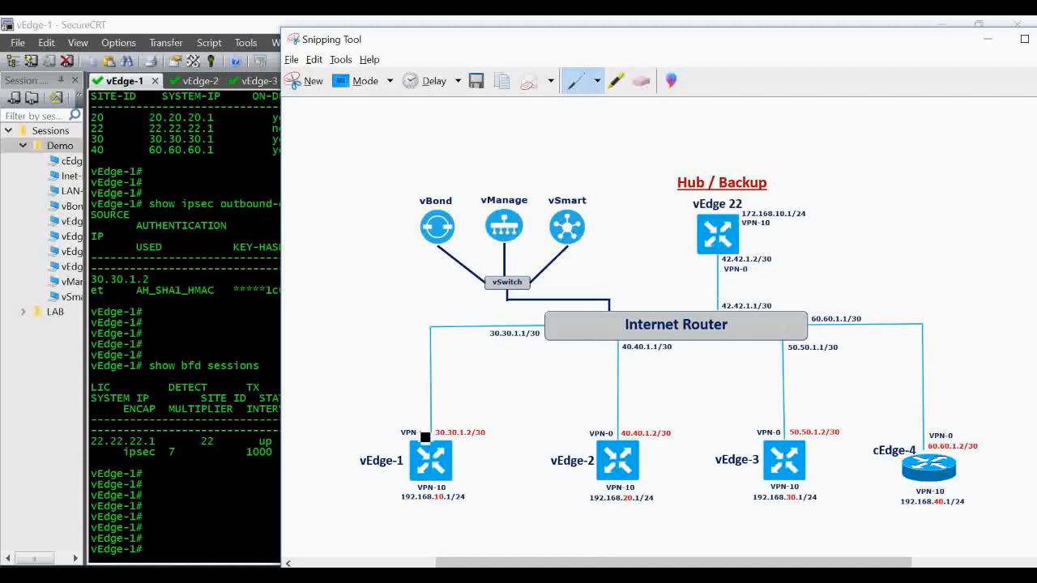
left_click(231, 484)
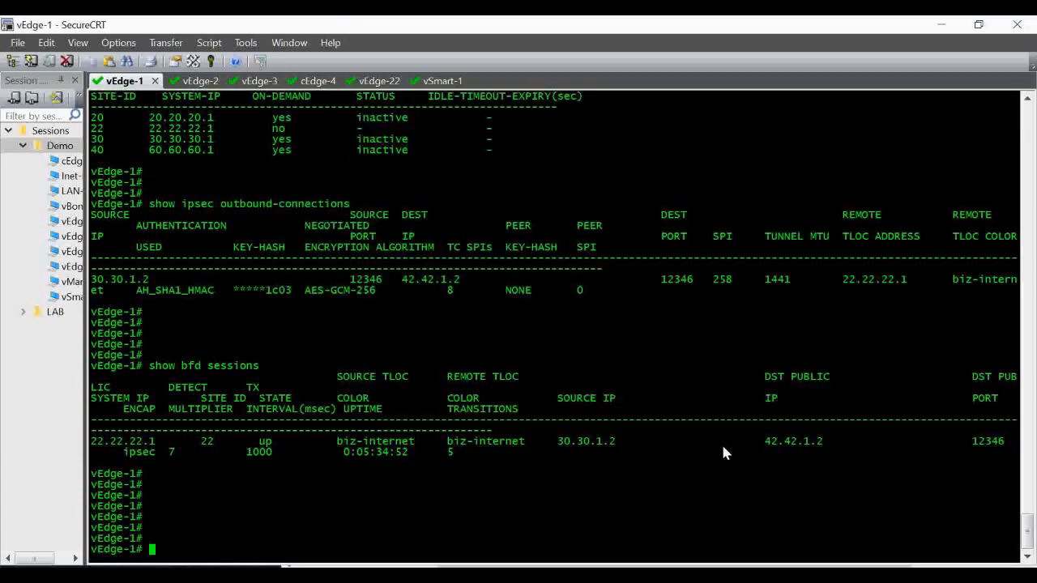
left_click_drag(771, 446, 811, 446)
key("Return")
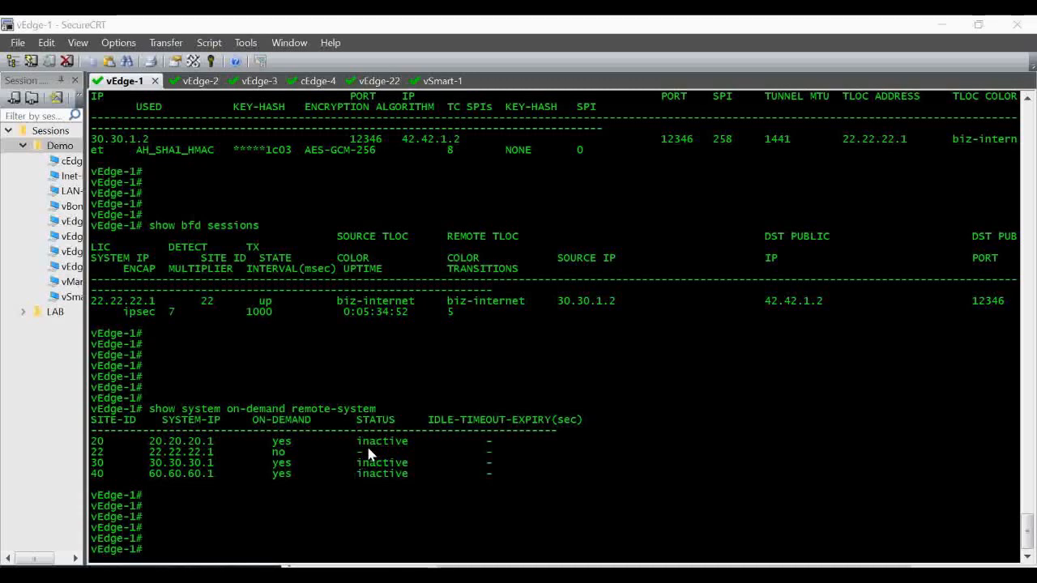
Step: Locate cEdge-4's VPN 10 network in the Snipping Tool diagram and run traceroute vpn 10 192.168.40.1 on vEdge-1 in SecureCRT
left_click(572, 568)
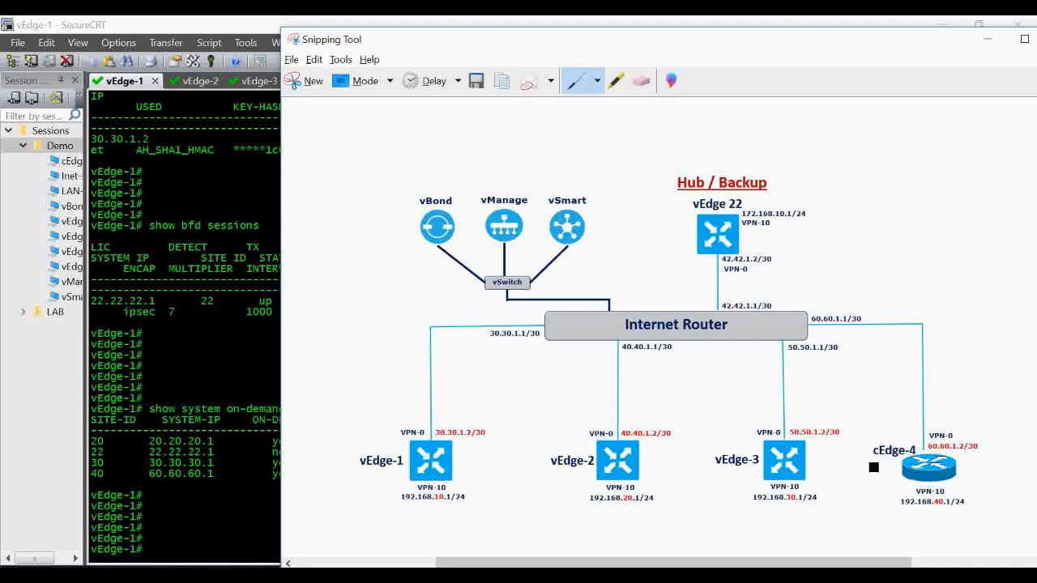
left_click(241, 502)
type("t")
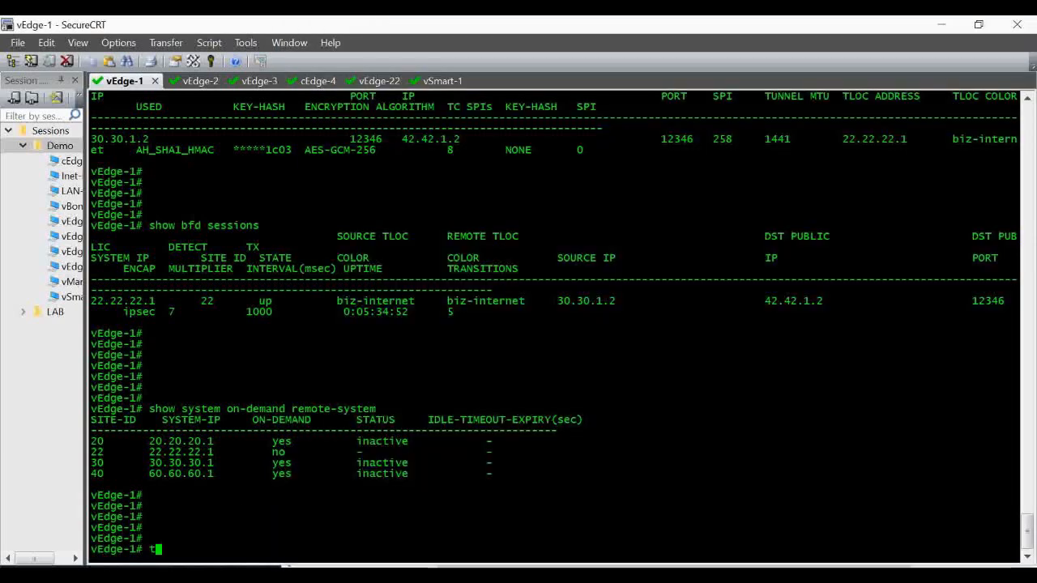
type("raceroute ")
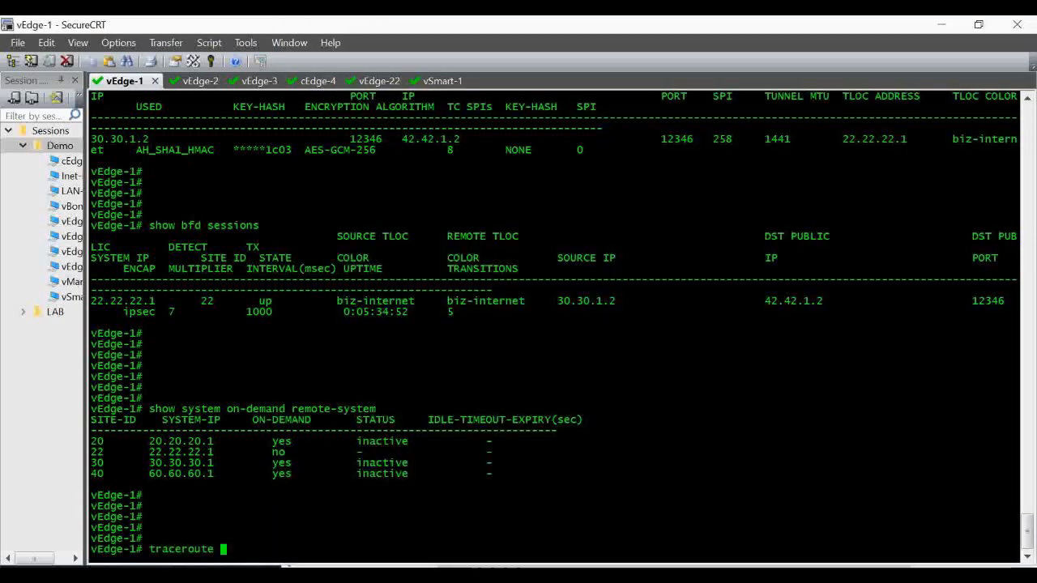
type("vpn 10 192")
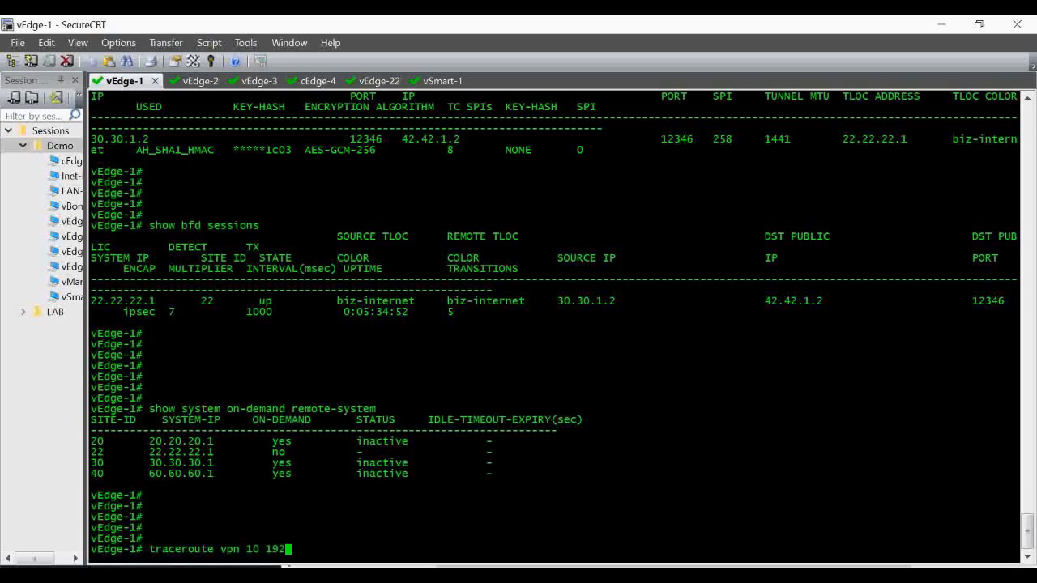
type(".168.40.1")
left_click(517, 574)
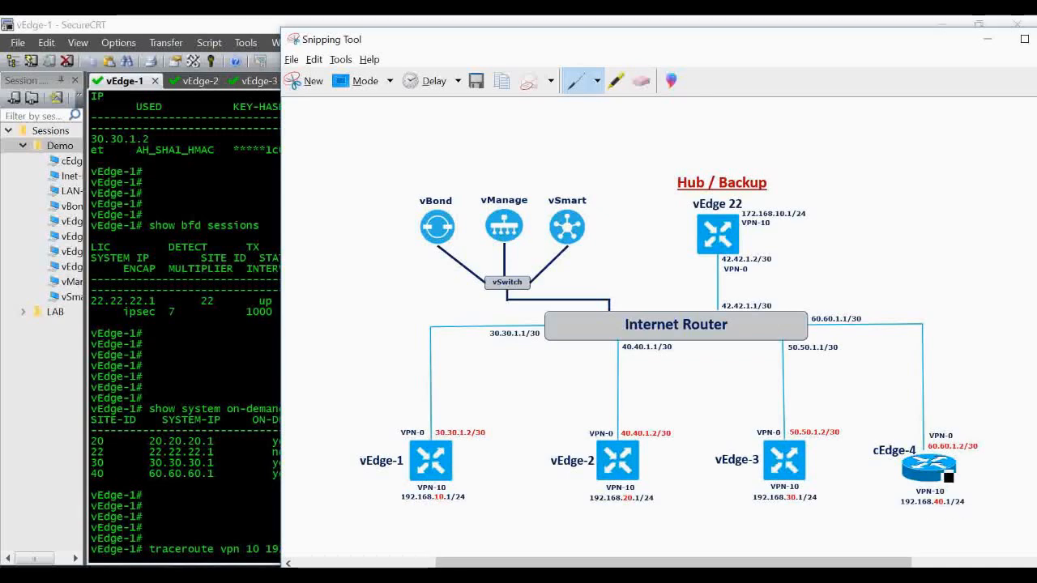
left_click(244, 502)
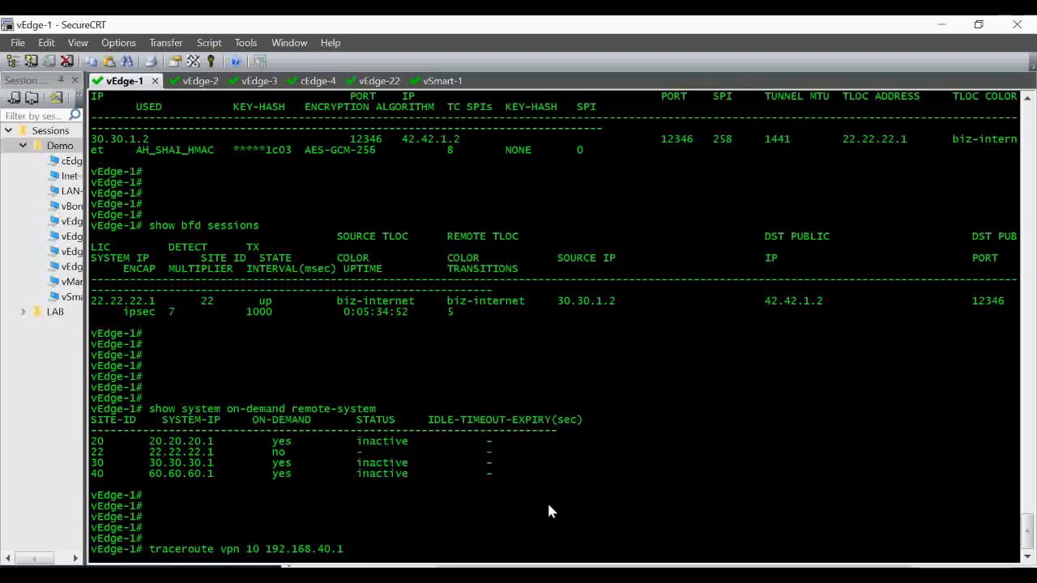
key("Return")
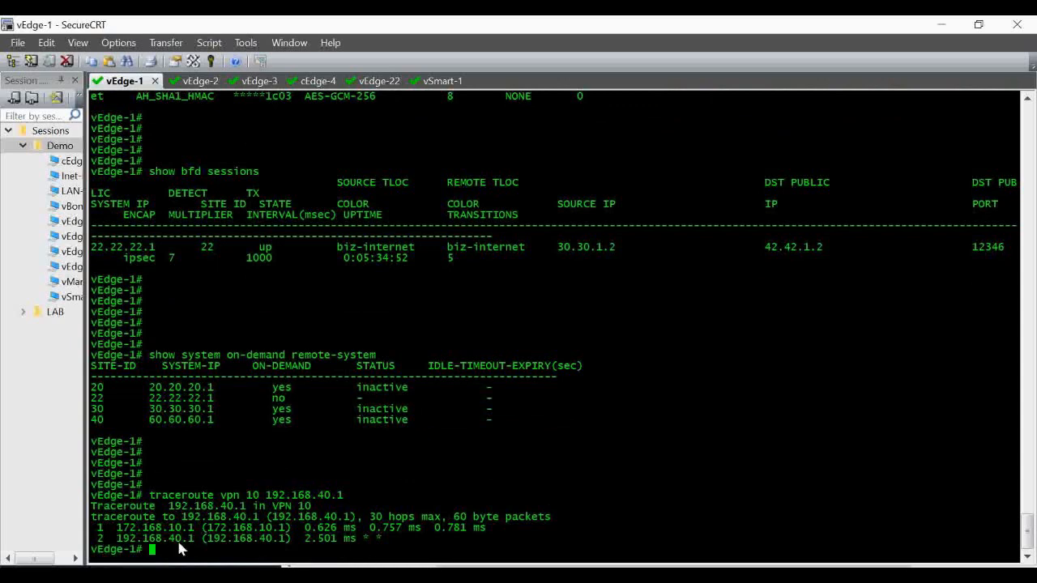
Step: Compare the traceroute hops toward cEdge-4 with the Snipping Tool topology diagram, returning to the vEdge-1 prompt in SecureCRT
left_click(567, 573)
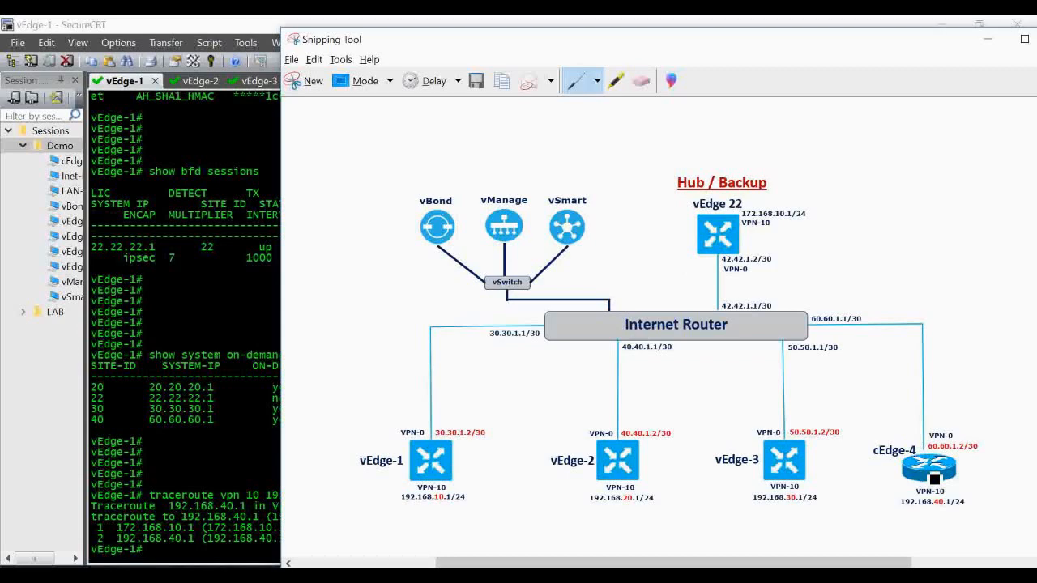
left_click(217, 457)
key("Return")
key("Return")
key("Return")
key("Return")
key("Return")
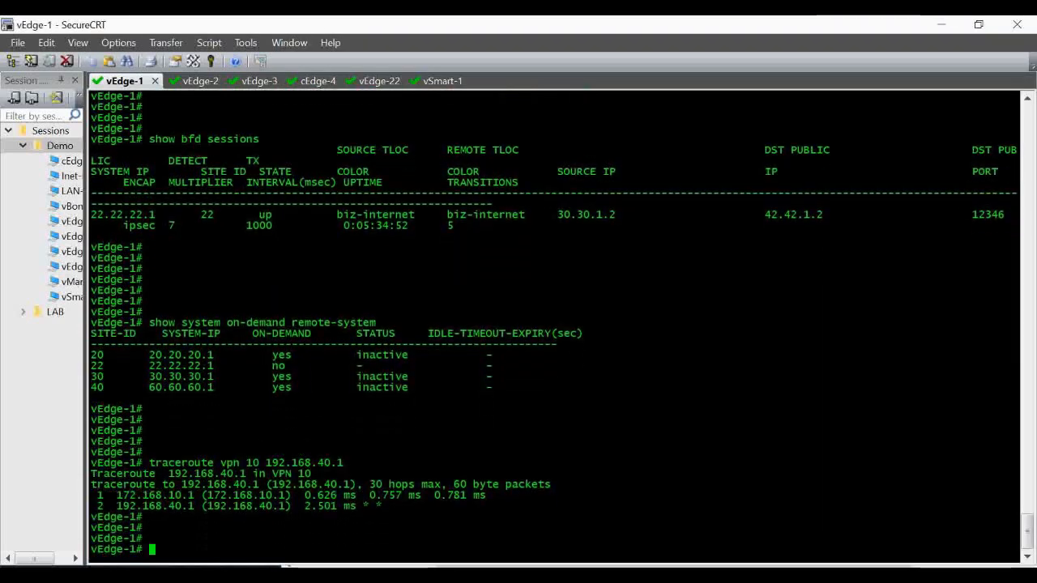
Step: Run traceroute vpn 10 192.168.40.1 two more times on vEdge-1 to check the path to cEdge-4
key("Up")
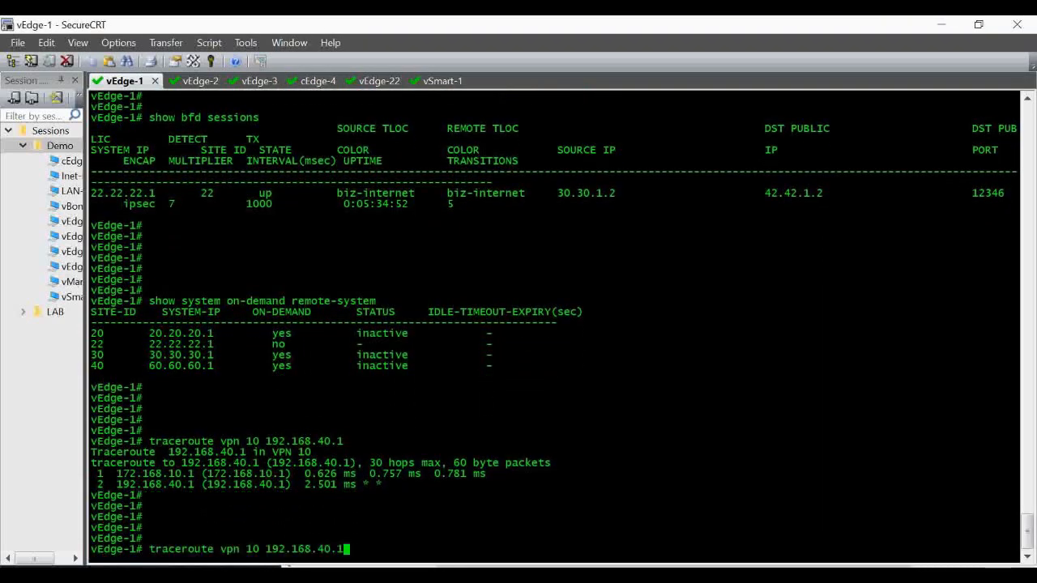
key("Return")
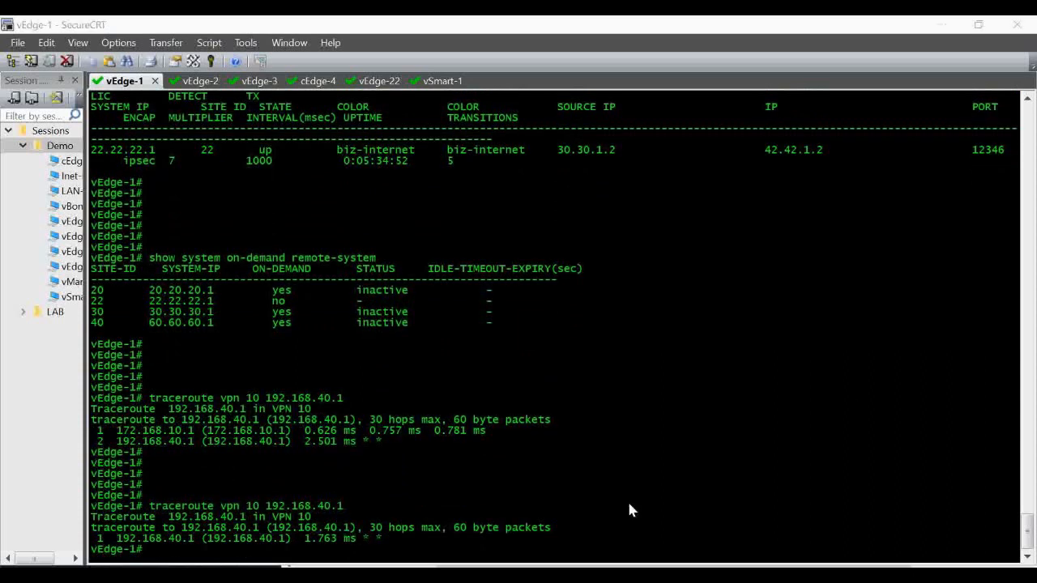
key("Return")
key("Return")
key("Return")
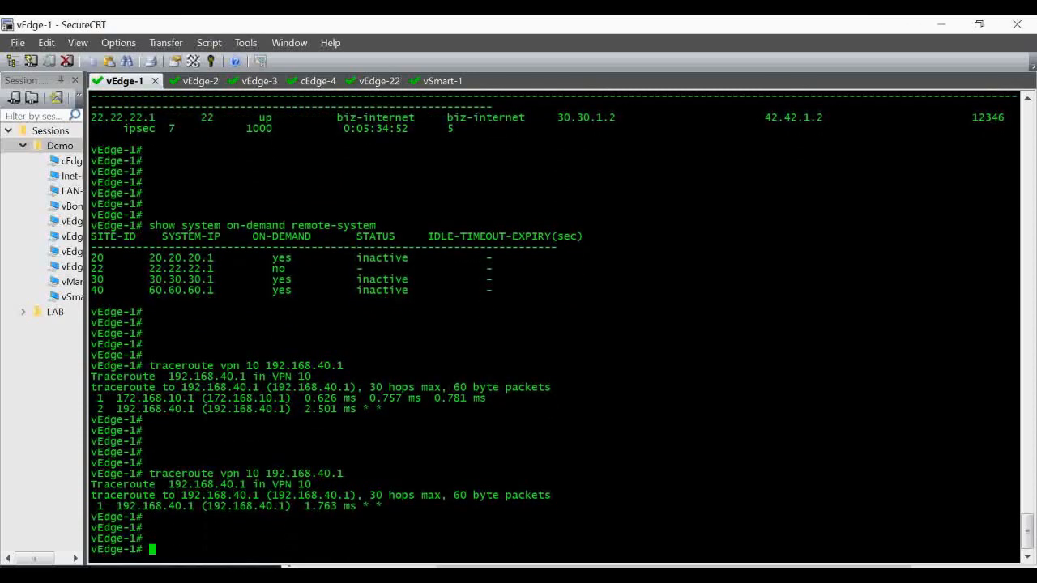
key("Up")
key("Return")
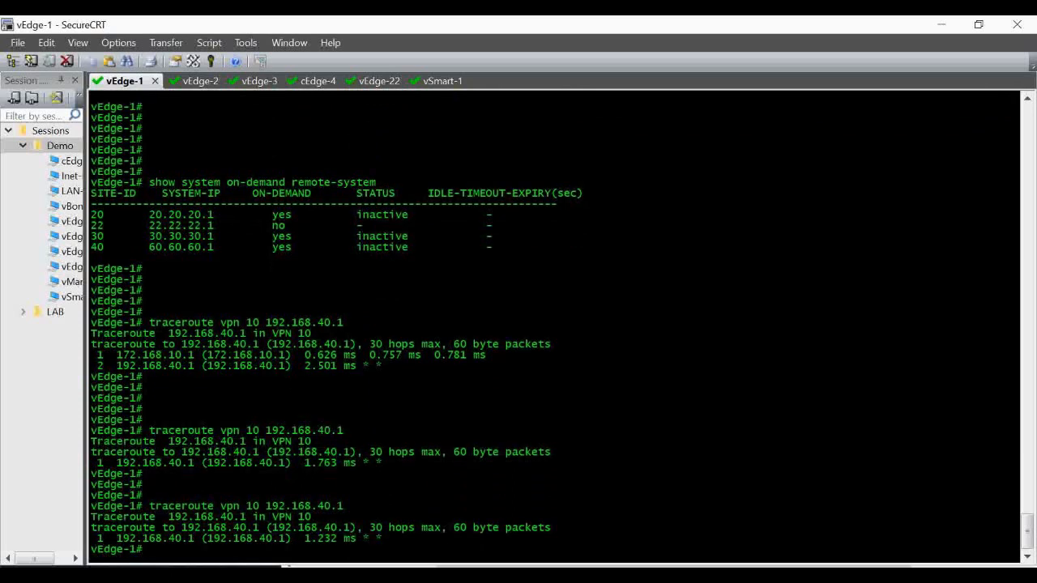
key("Return")
key("Return")
key("Return")
key("Return")
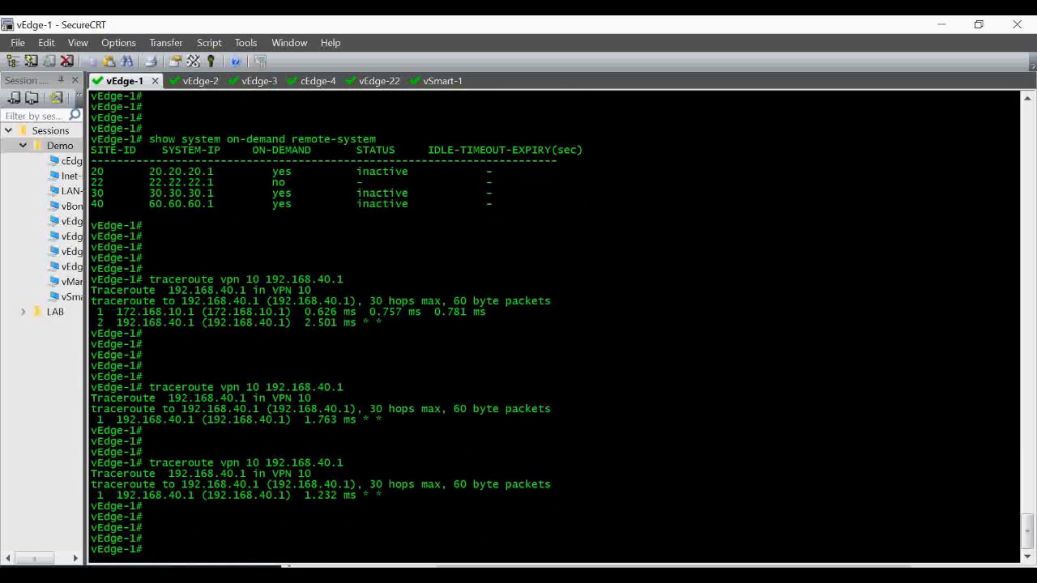
Step: Rerun show system on-demand remote-system on vEdge-1 to check the tunnel status toward site 40
key("Up")
key("Up")
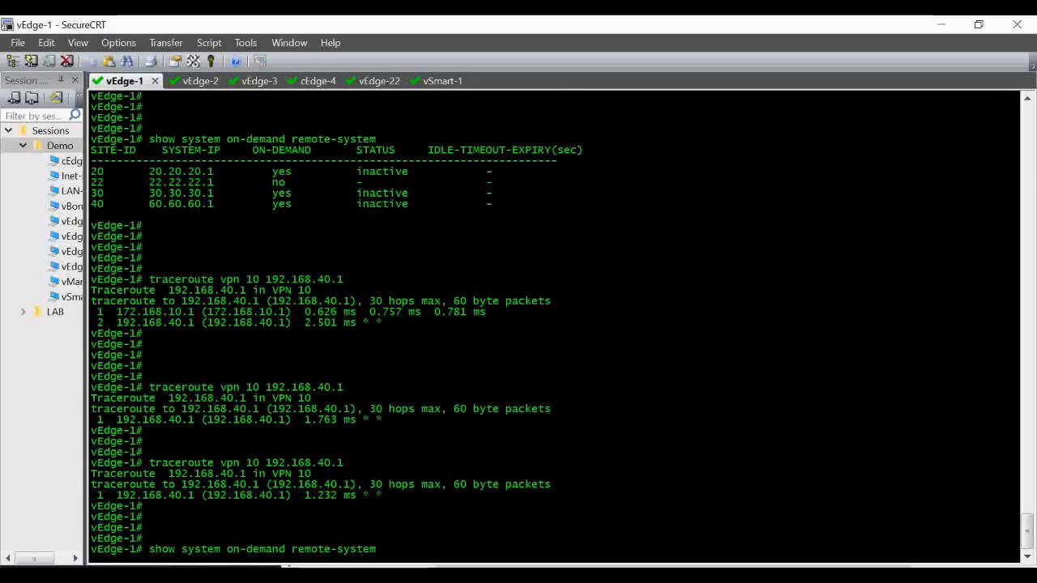
key("Return")
key("Return")
key("Return")
key("Return")
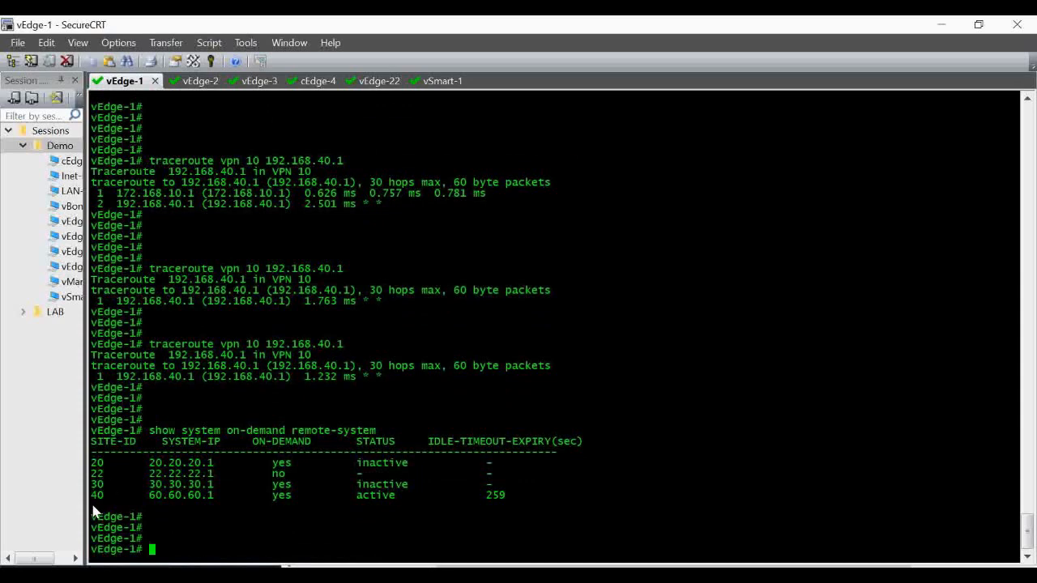
scroll(162, 498, "up", 3)
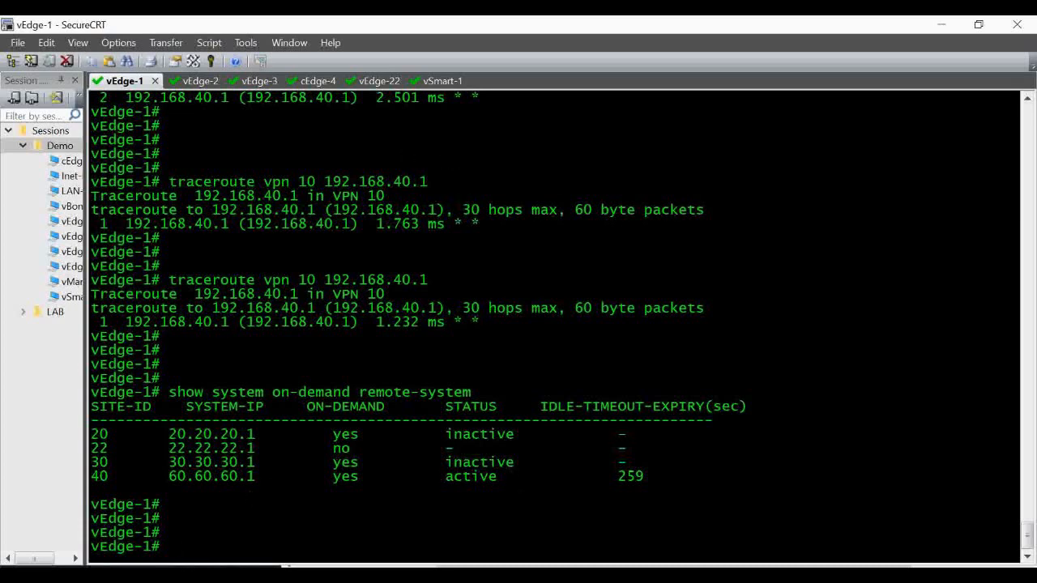
Step: Run show bfd sessions on vEdge-1 to check the BFD session with cEdge-4
key("alt+Tab")
key("alt+Tab")
key("Up")
key("Up")
key("Up")
key("Up")
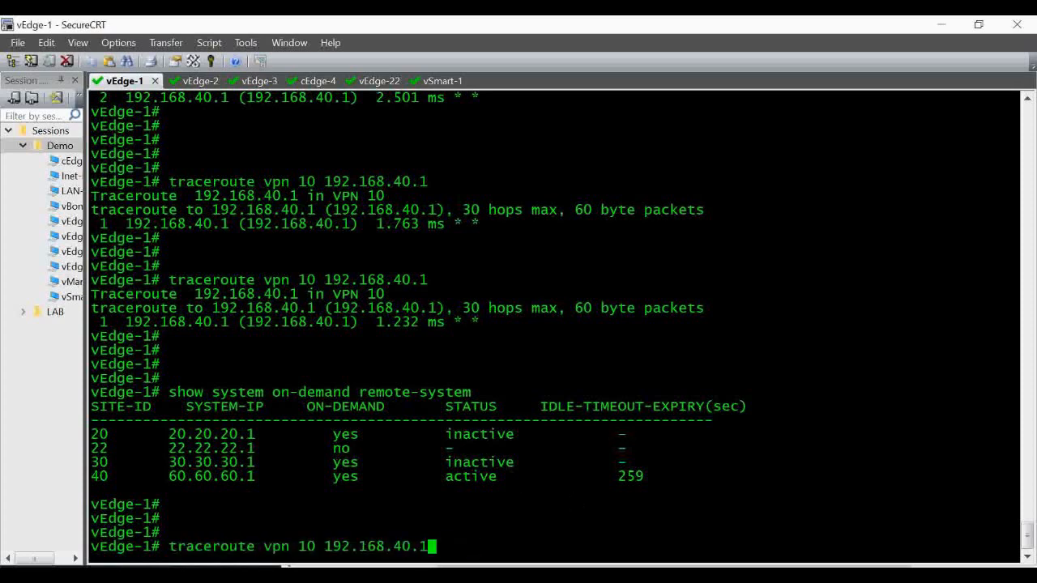
key("Return")
key("Return")
key("Return")
key("Return")
key("Return")
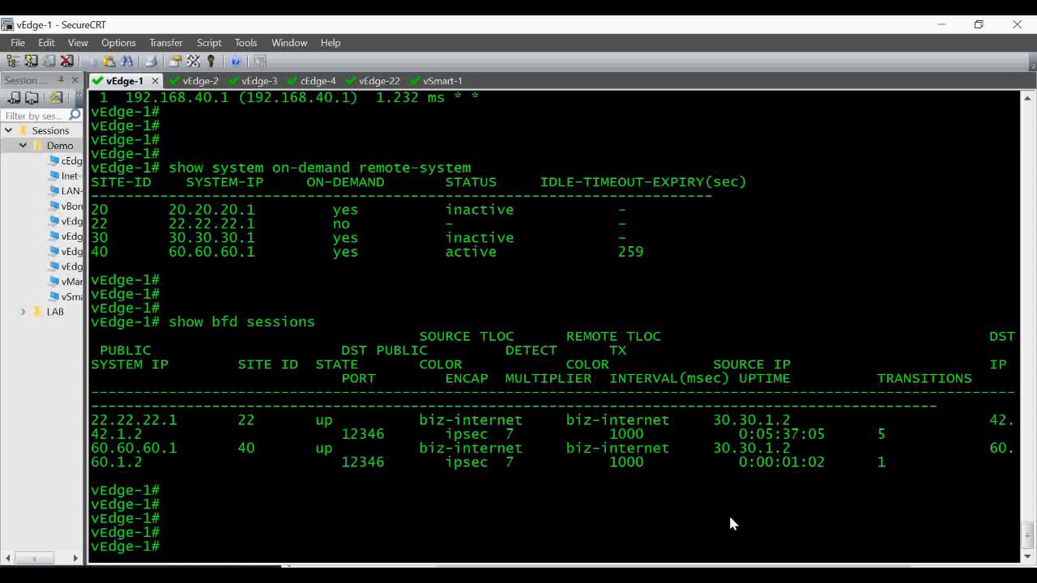
Step: Run show ipsec outbound-connections on vEdge-1 and compare the destination IPs with the Snipping Tool topology diagram, returning to SecureCRT
key("Up")
key("Up")
key("Up")
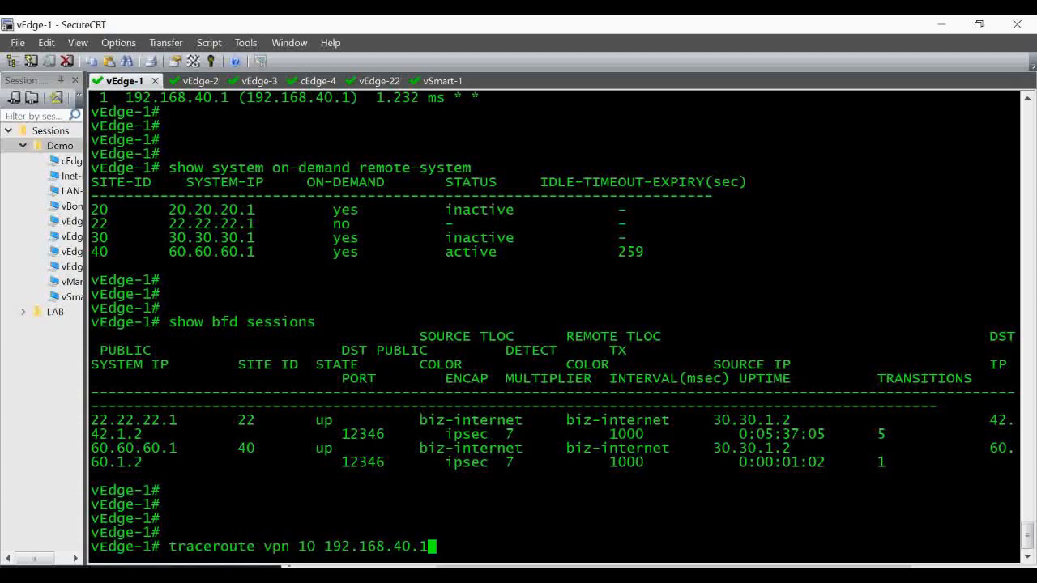
key("Up")
key("Up")
key("Up")
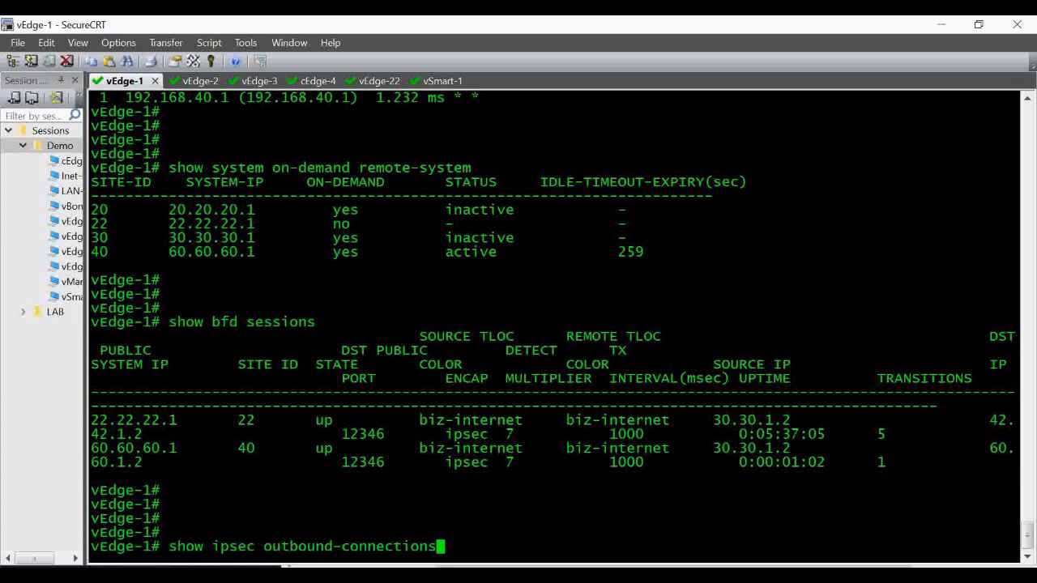
key("Return")
key("Return")
key("Return")
key("Return")
key("Return")
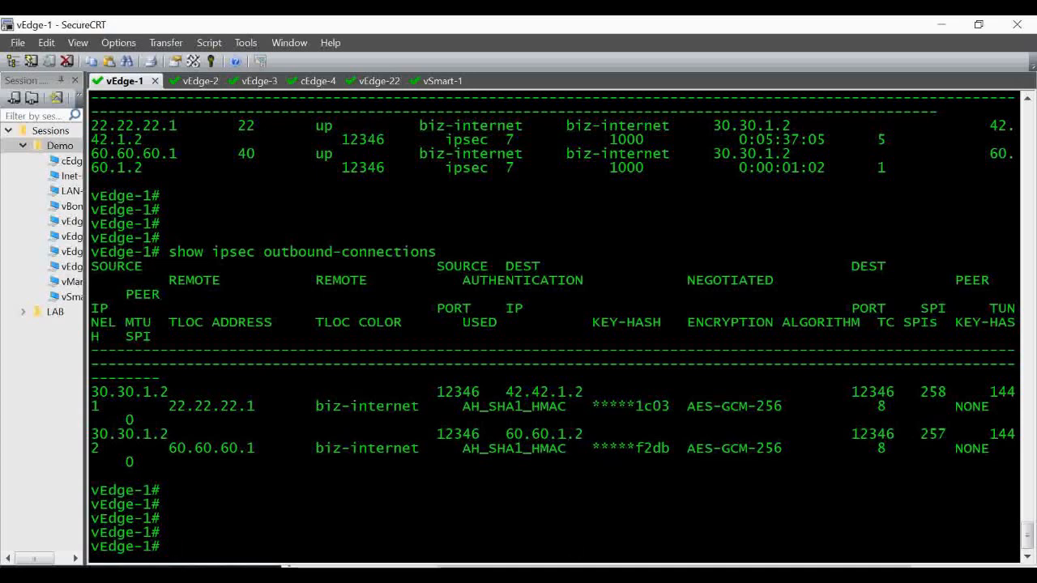
key("alt+Tab")
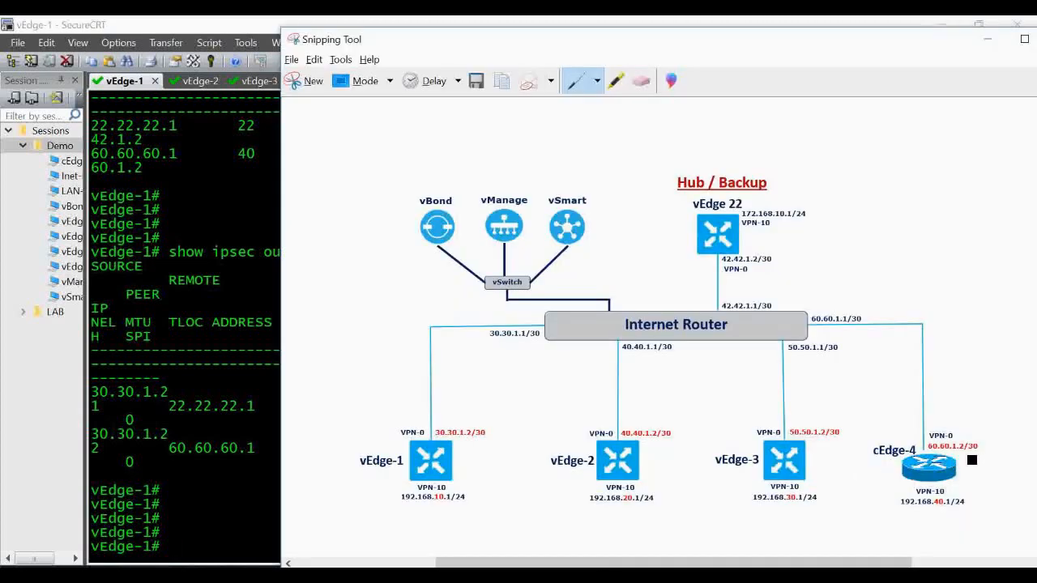
left_click(253, 497)
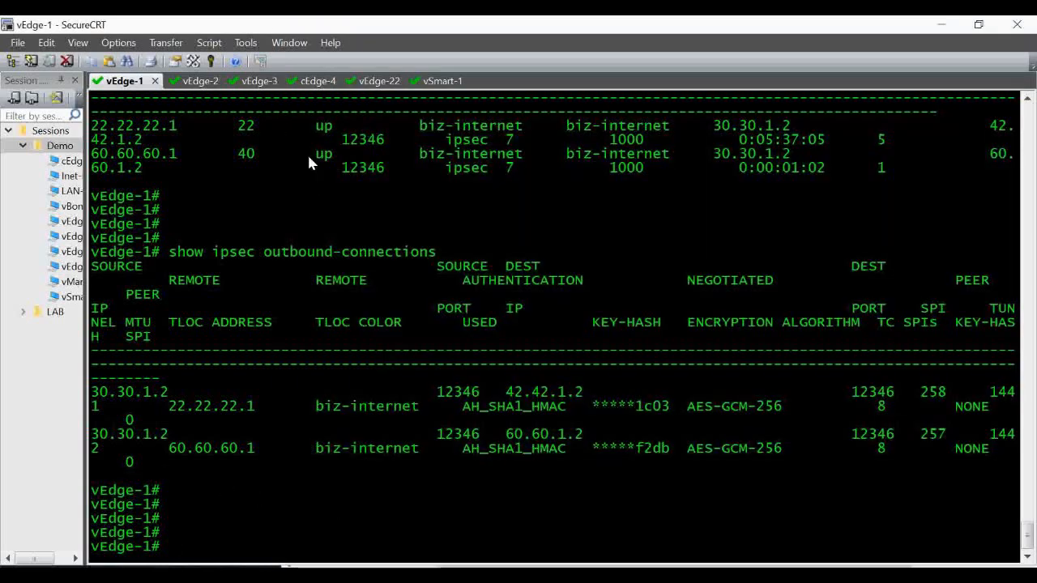
Step: Switch to the cEdge-4 session and run show sdwan system on-demand remote-system
left_click(302, 80)
key("Return")
key("Return")
key("Return")
key("Return")
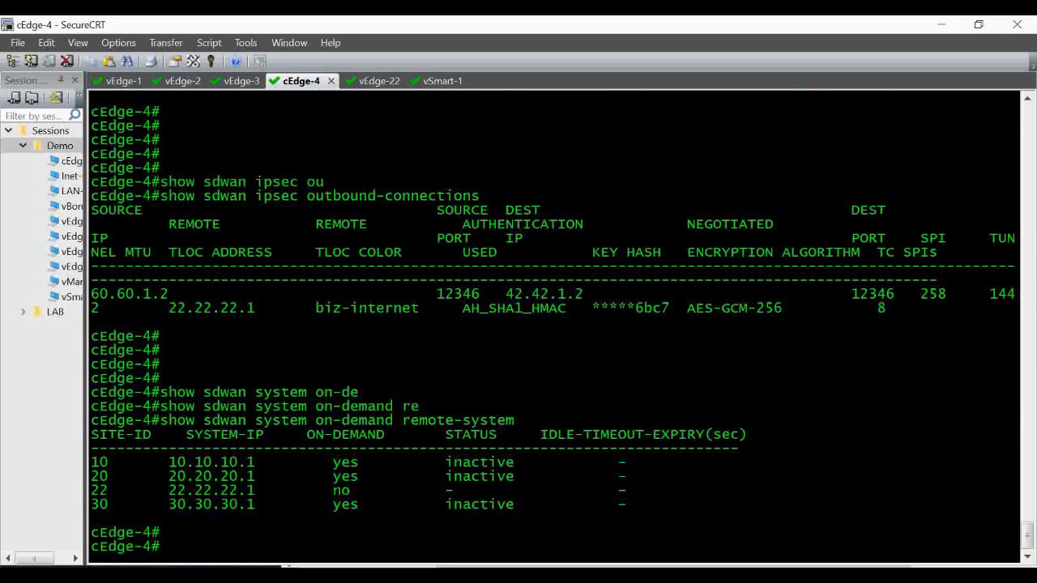
key("Up")
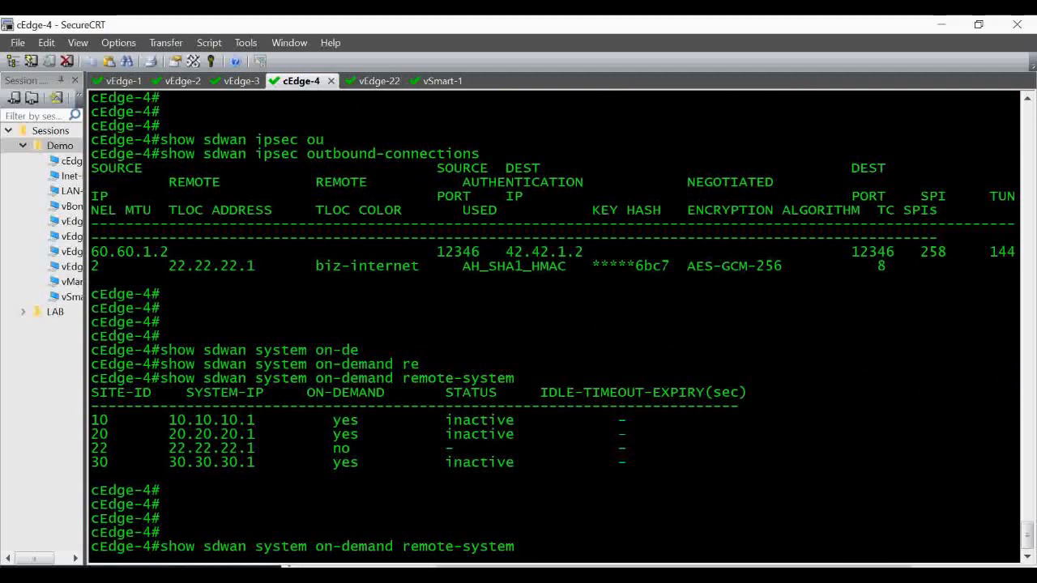
key("Return")
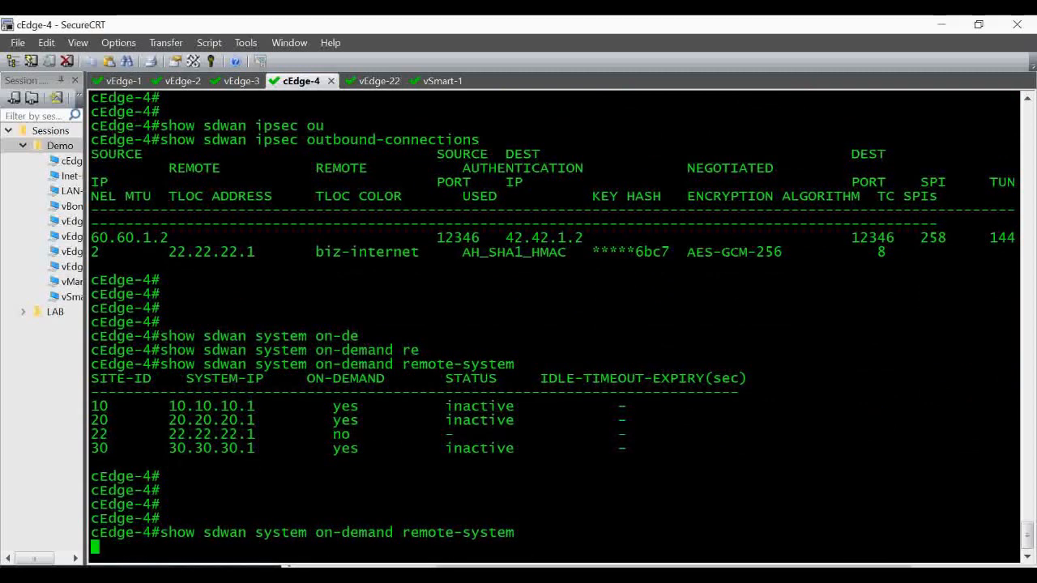
key("Return")
key("Return")
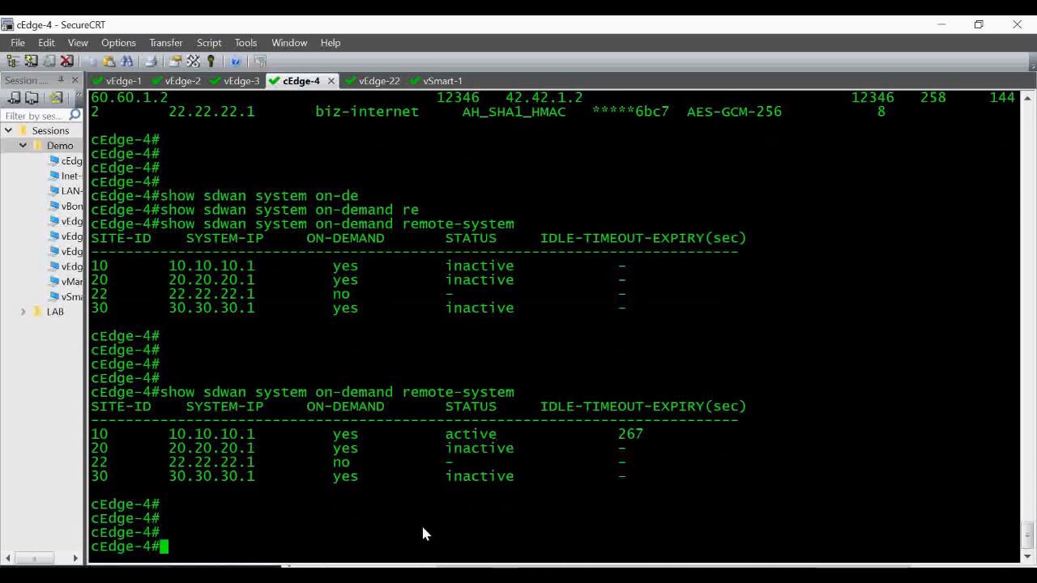
Step: Run show sdwan ipsec outbound-connections on cEdge-4 to check its IPsec tunnels
type("show sdwan ipsec outbound-connections")
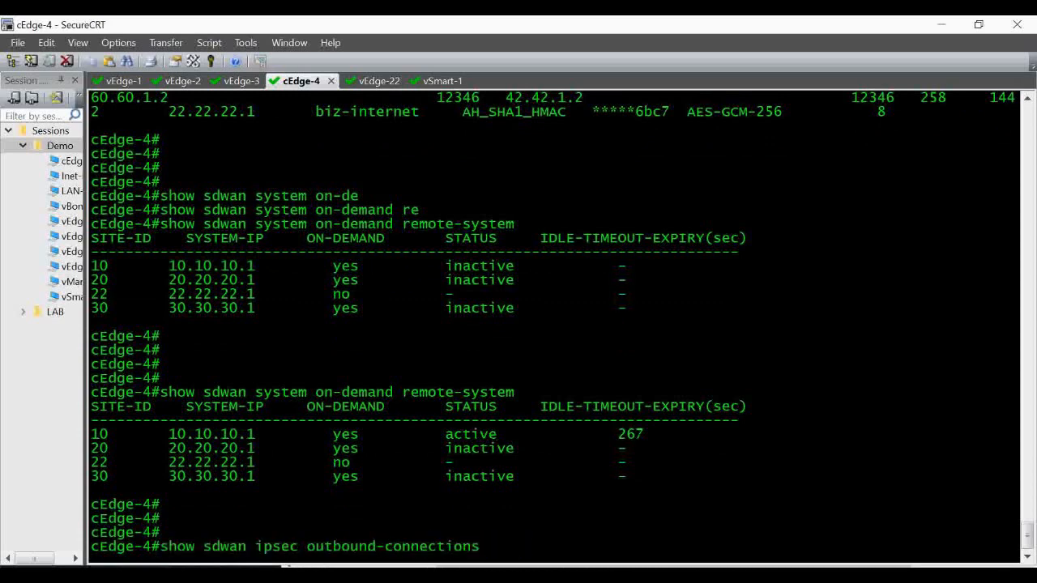
key("Return")
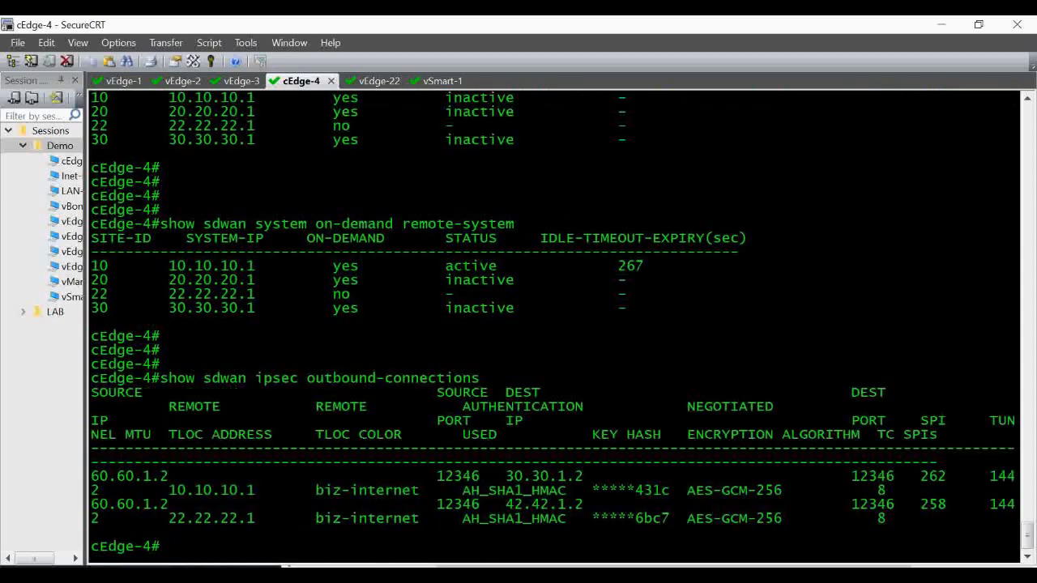
key("Return")
key("Return")
key("Return")
key("Return")
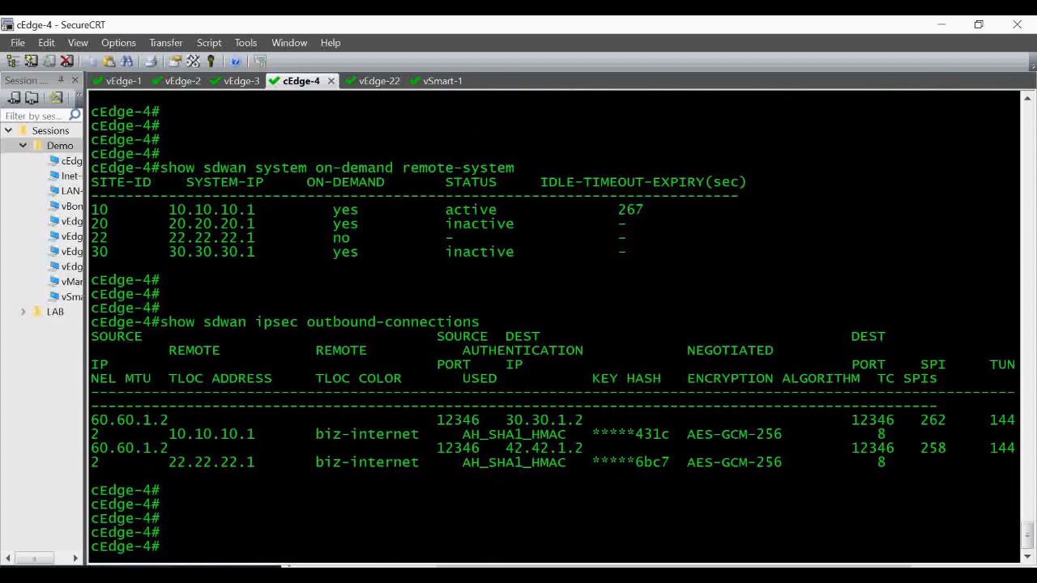
Step: Run show sdwan bfd sessions on cEdge-4 and compare the output with the earlier BFD sessions in the terminal history
key("Up")
key("Up")
key("Up")
key("Up")
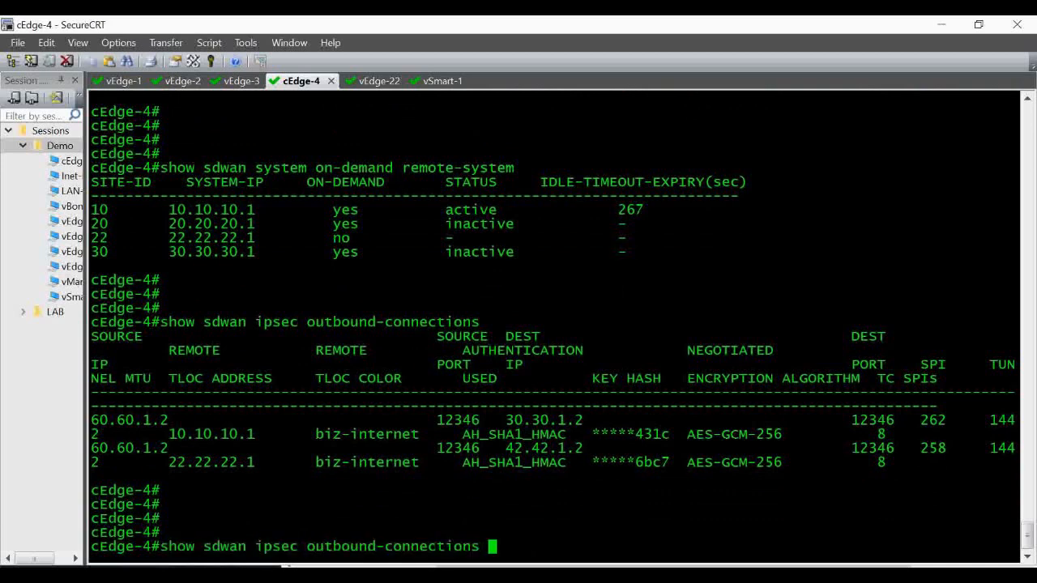
key("Return")
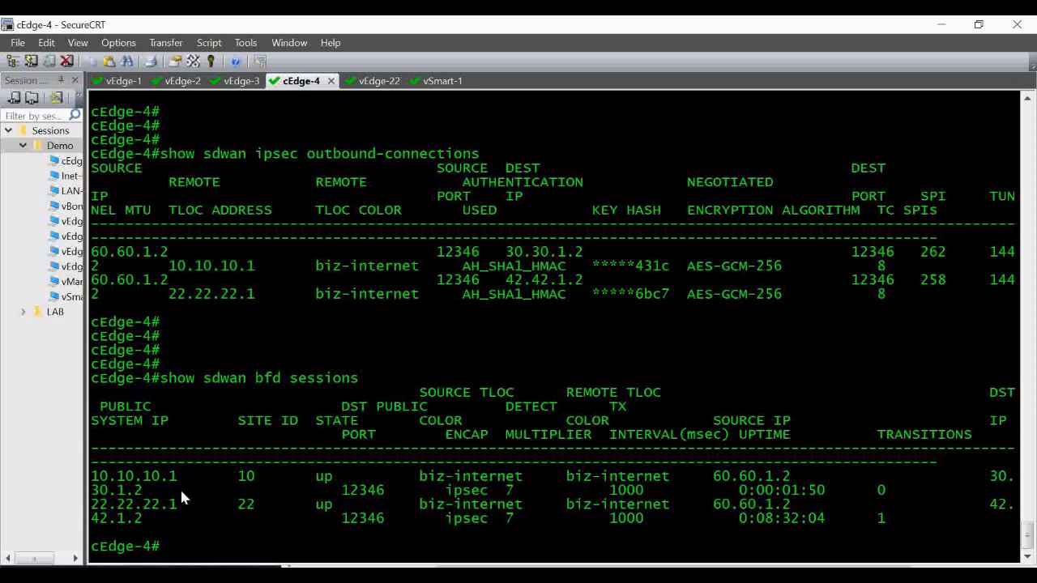
scroll(345, 451, "up", 15)
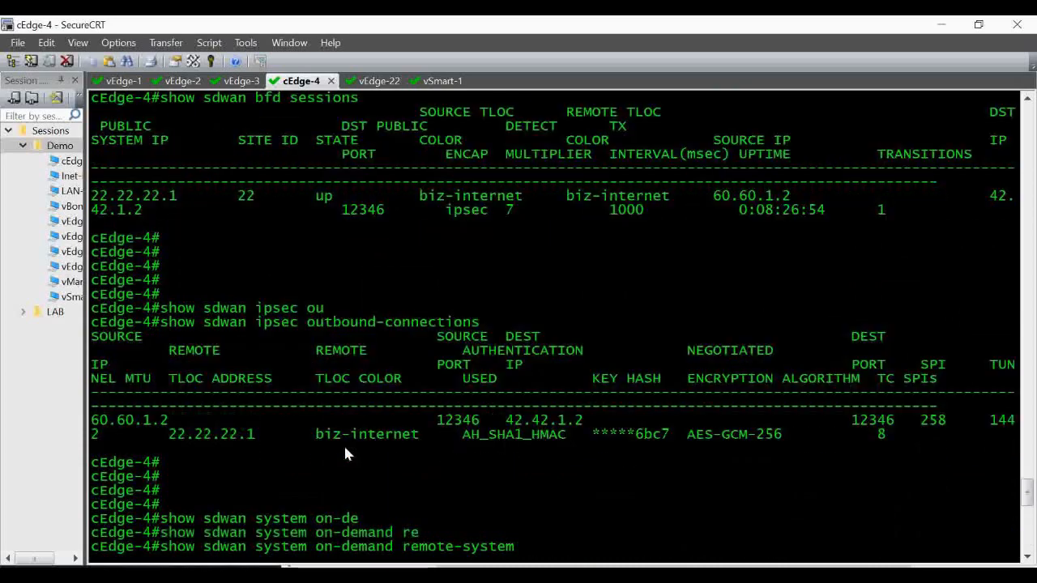
scroll(374, 434, "up", 2)
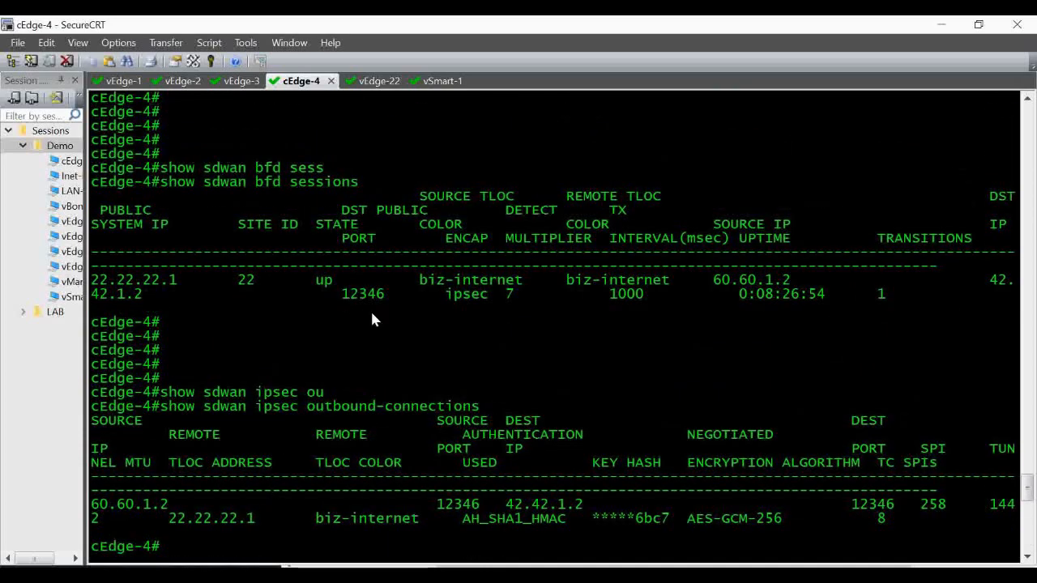
scroll(421, 438, "down", 15)
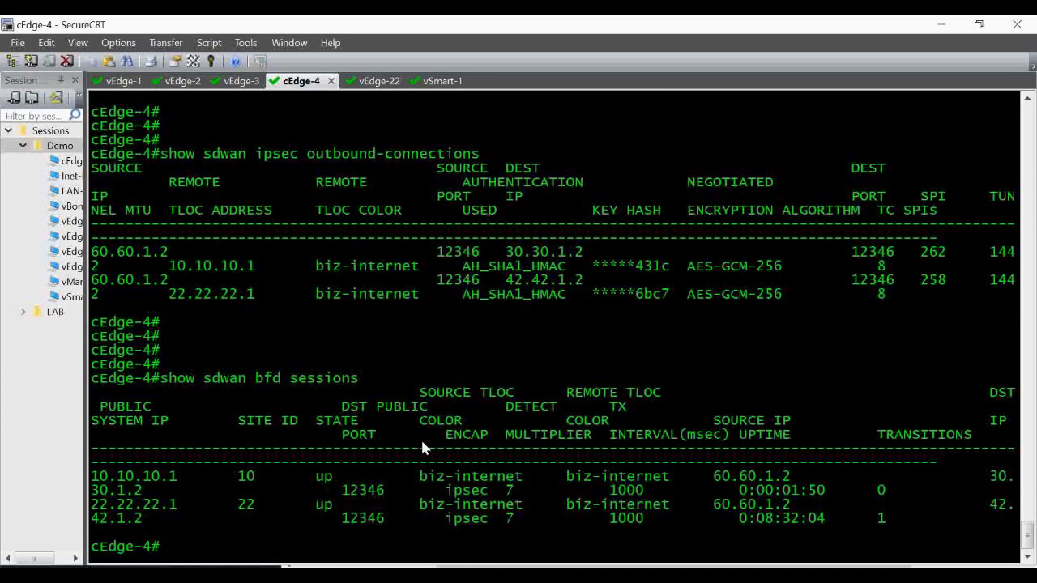
Step: Rerun show sdwan system on-demand remote-system on cEdge-4 to check the idle timeout for site 10
key("Up")
key("Up")
key("Up")
key("Down")
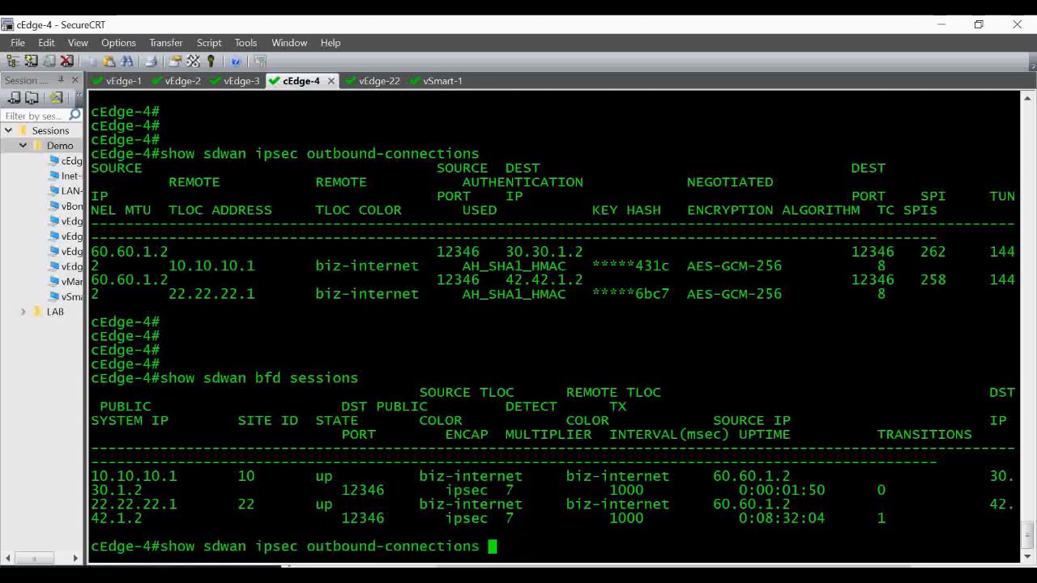
key("Down")
key("Down")
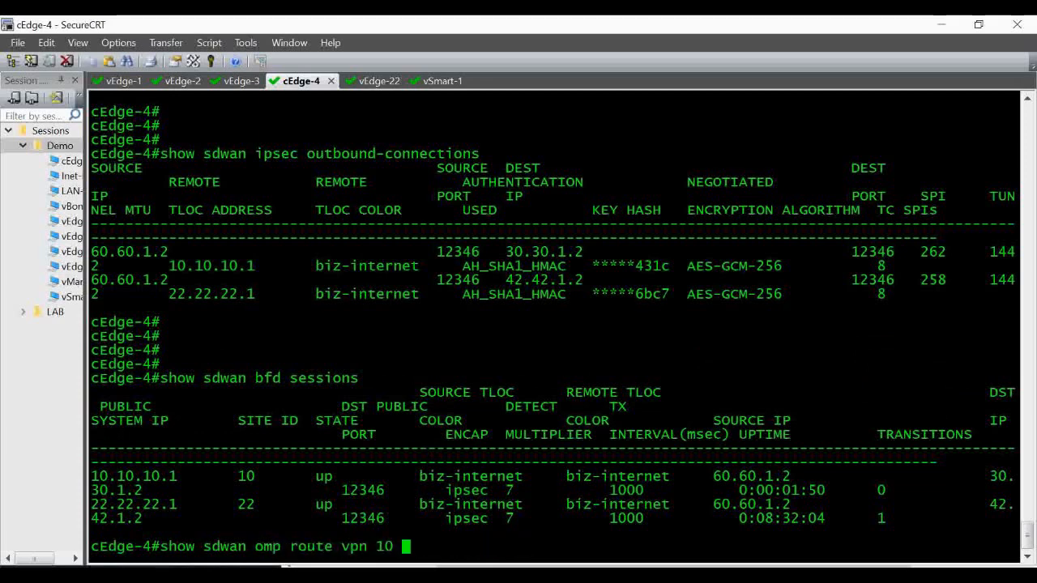
key("Up")
key("Up")
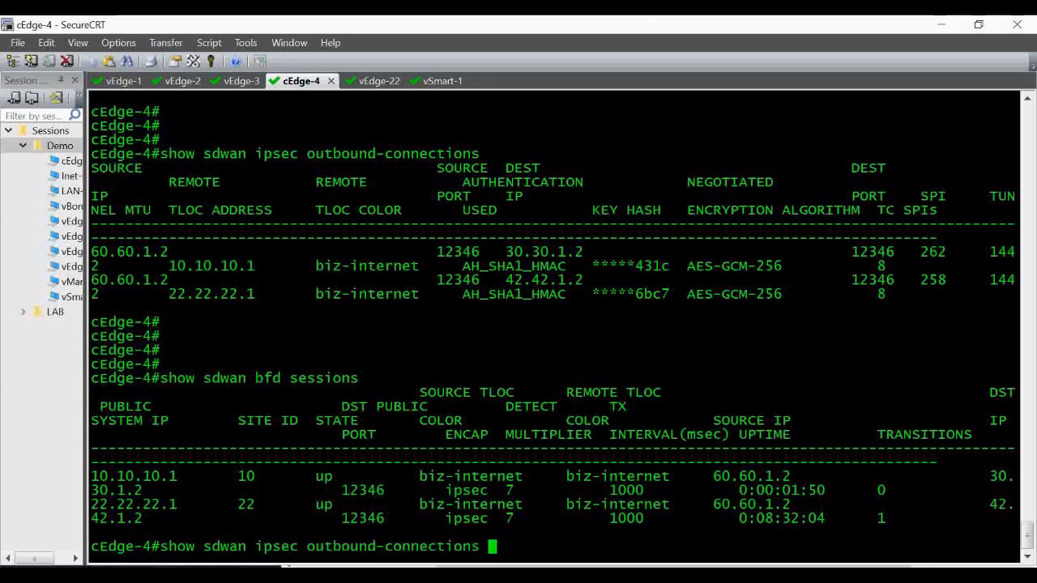
key("Up")
key("Return")
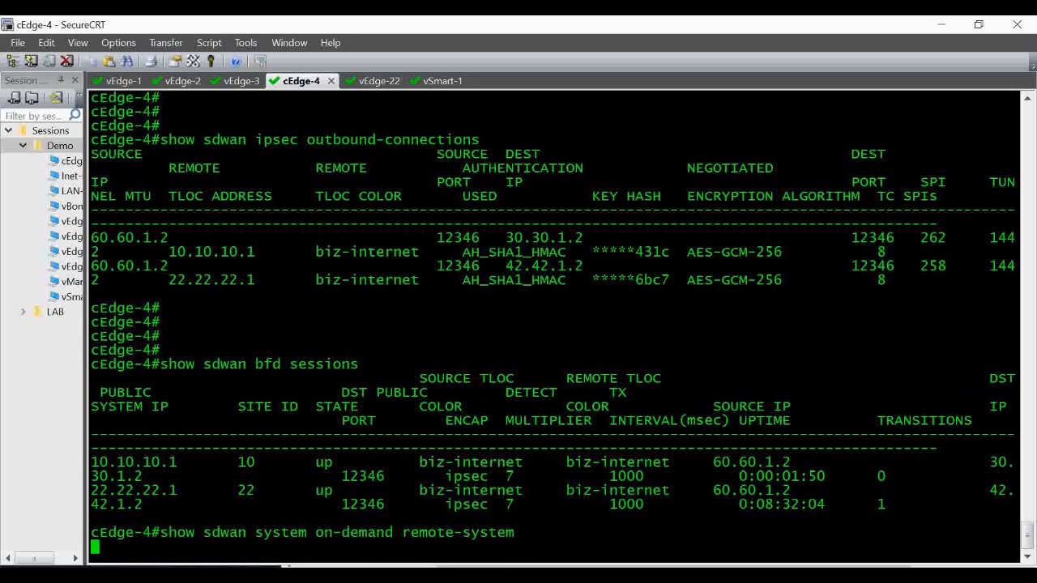
key("Return")
key("Return")
key("Return")
key("Return")
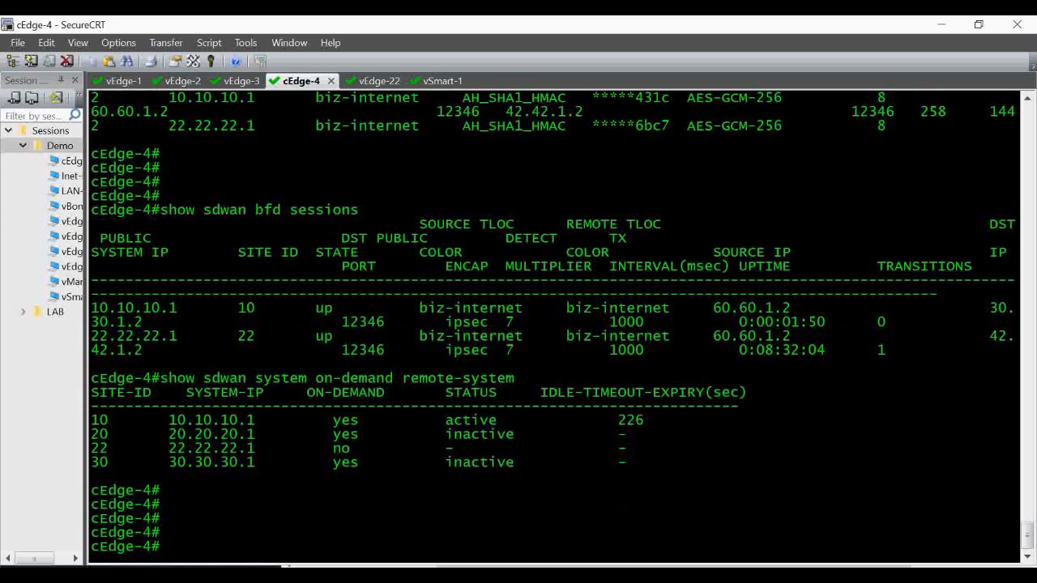
Step: Run show sdwan omp route vpn 10 on cEdge-4 to list the VPN 10 OMP routes
key("Up")
key("Up")
key("Up")
key("Up")
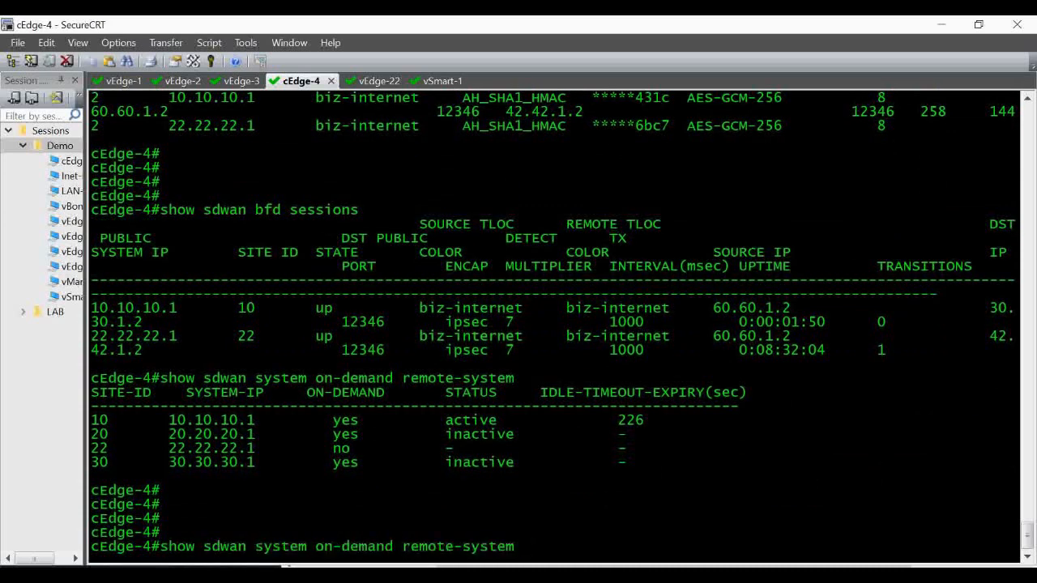
key("Down")
key("Up")
key("Up")
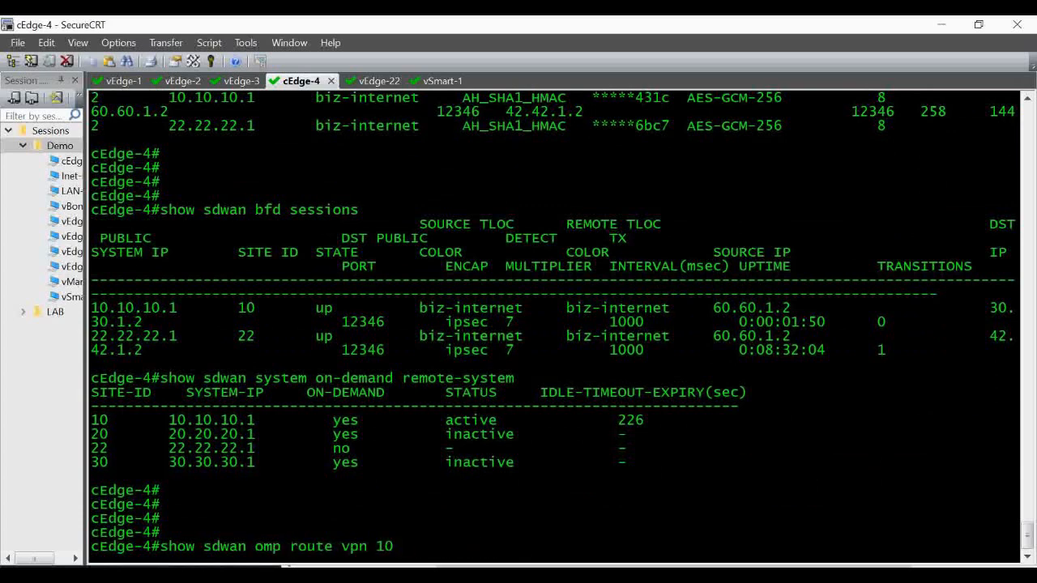
key("Down")
key("Up")
key("Return")
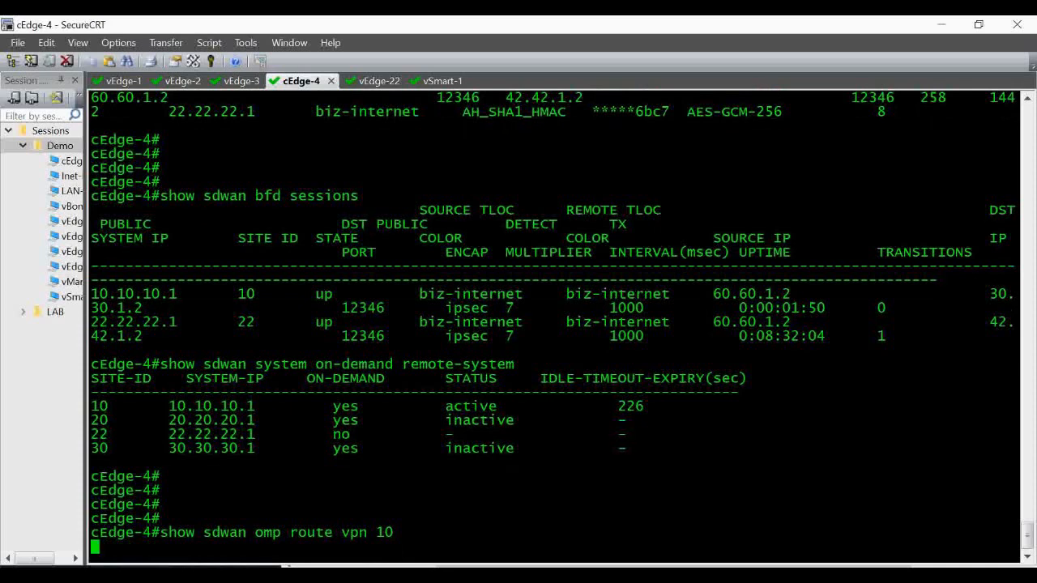
key("Return")
key("Return")
key("Return")
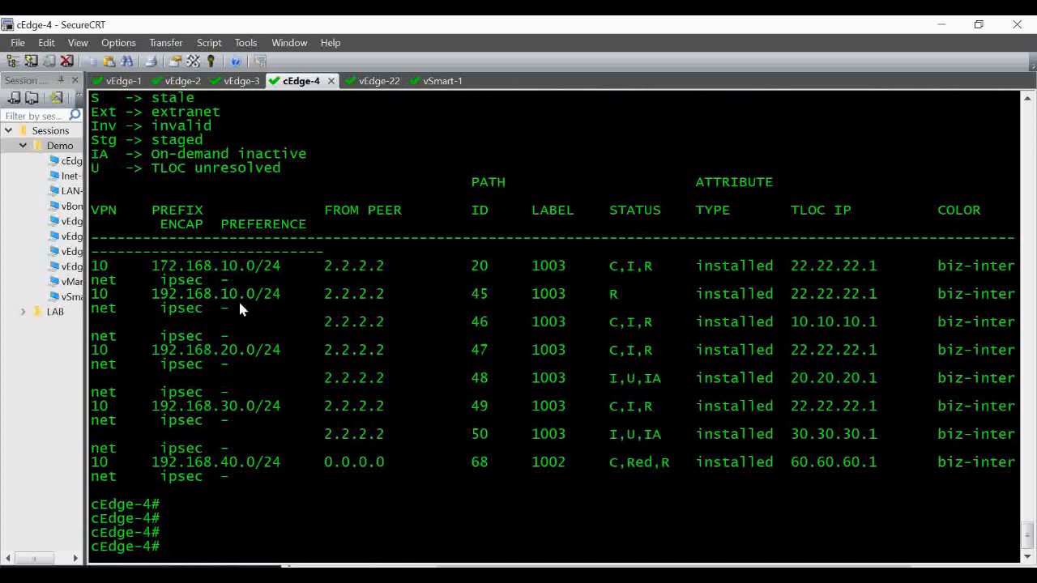
Step: Examine the 192.168.10.0/24 and 192.168.20.0/24 OMP routes on cEdge-4 against the status code legend, highlighting their entries
left_click_drag(102, 296, 889, 324)
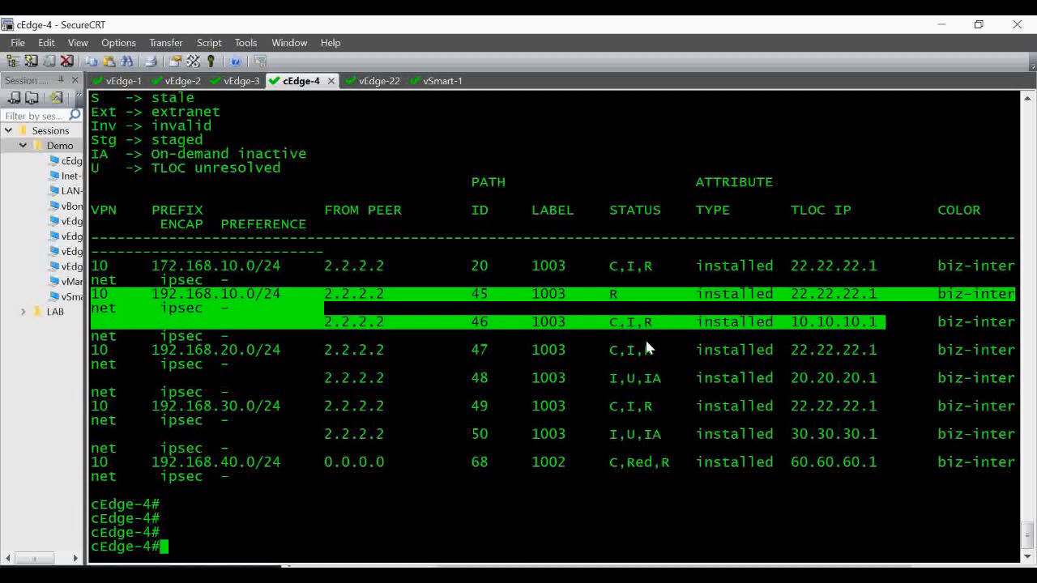
scroll(466, 380, "up", 3)
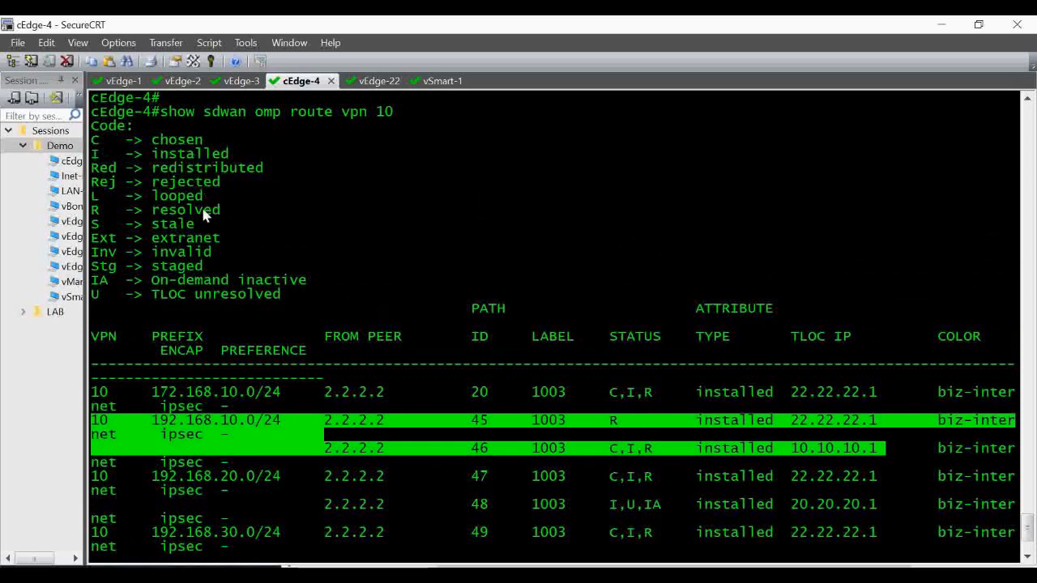
scroll(387, 374, "down", 2)
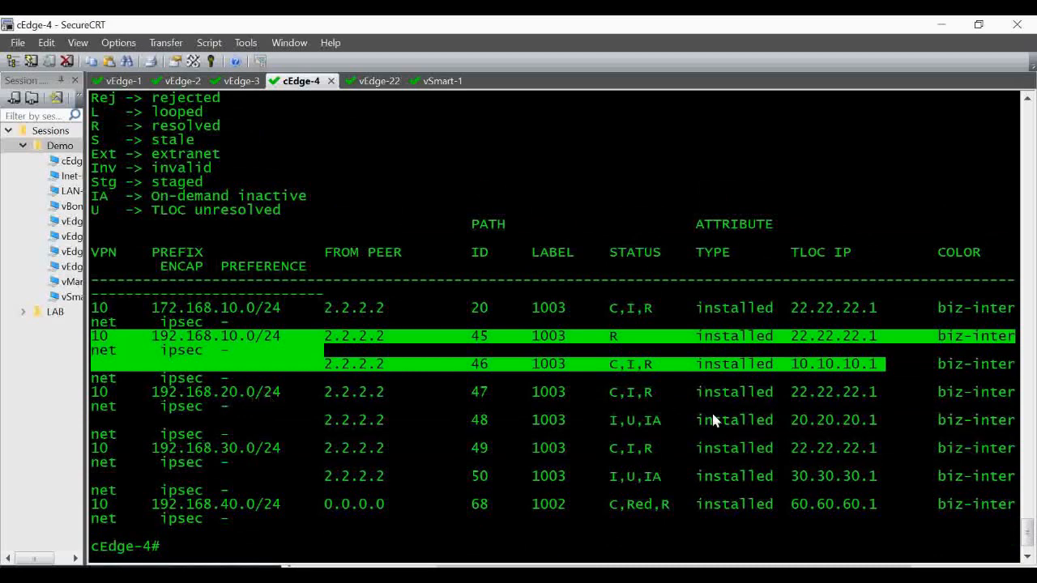
left_click_drag(885, 393, 154, 393)
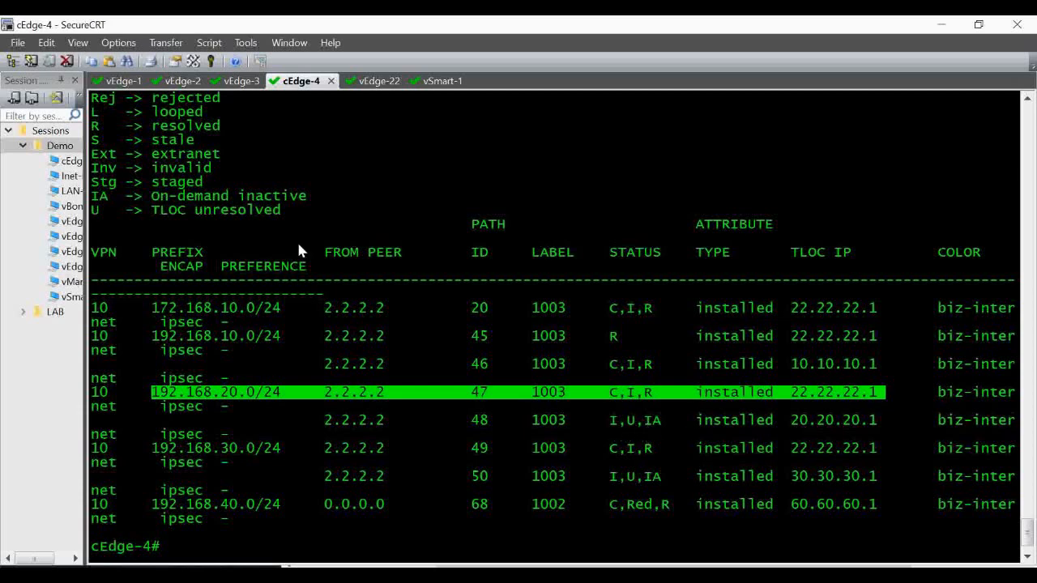
Step: Highlight the IA (On-demand inactive) status code in cEdge-4's route legend and check the network topology diagram
left_click_drag(153, 198, 481, 202)
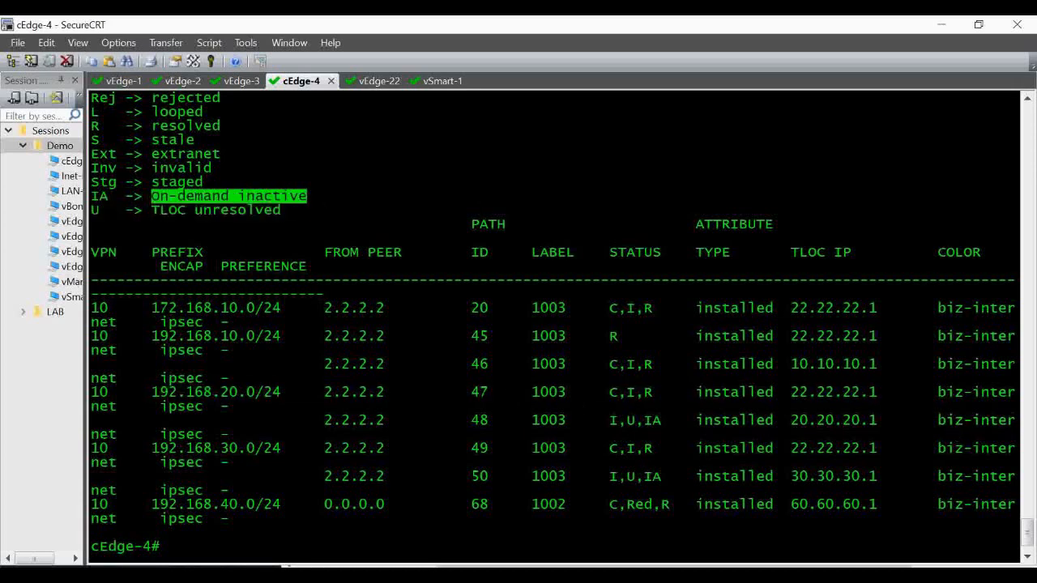
key("alt+Tab")
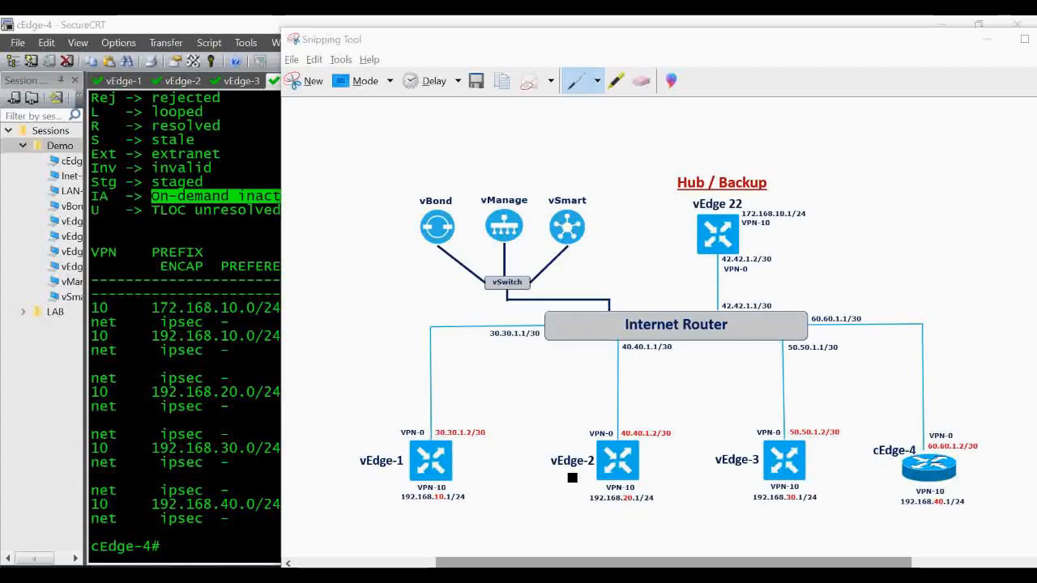
Step: Switch to Cisco vManage and open the Real Time page for vEdge-1 from the monitored network devices
key("alt+Tab")
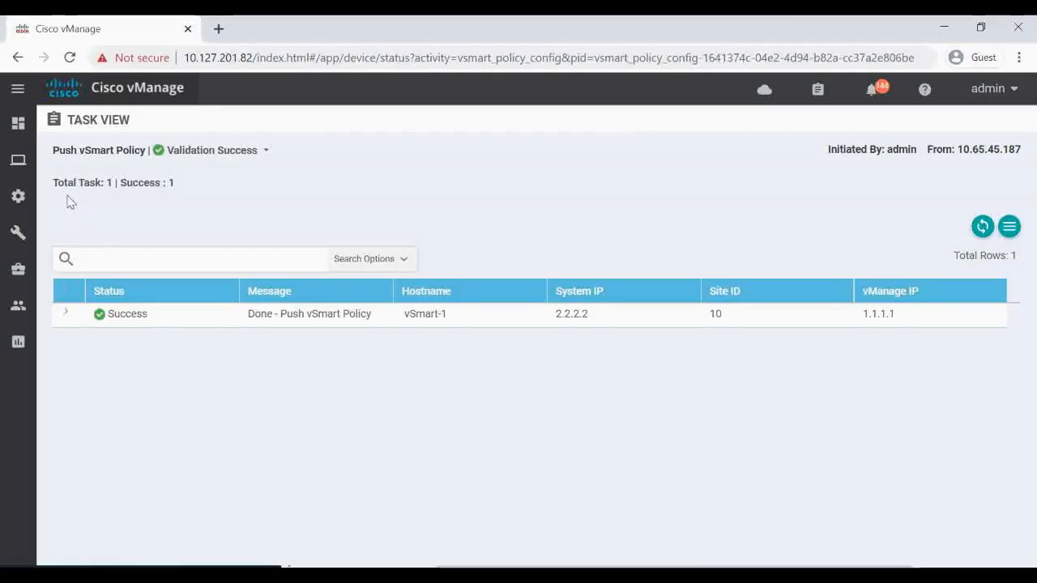
mouse_move(19, 161)
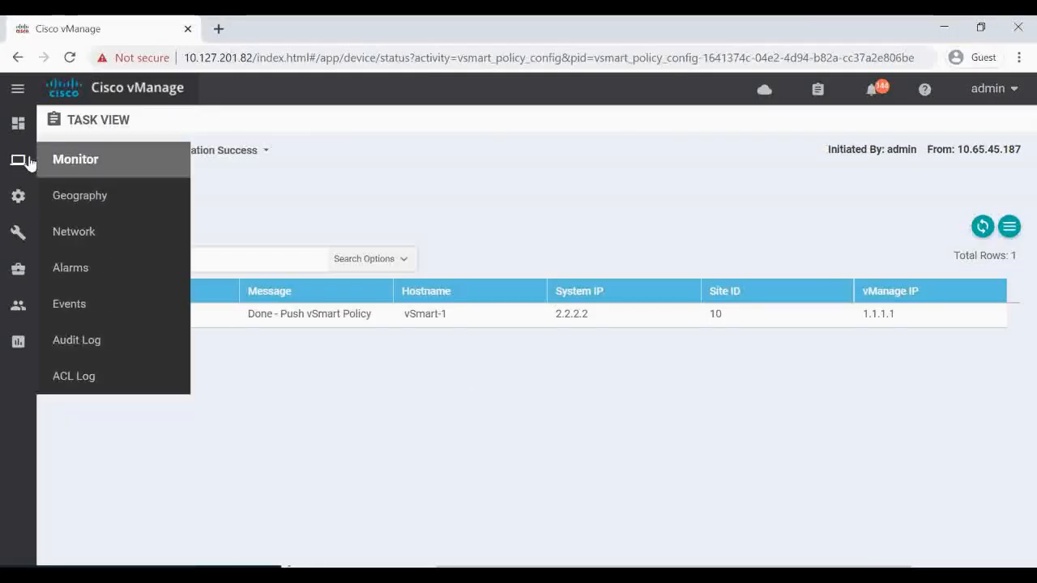
left_click(81, 236)
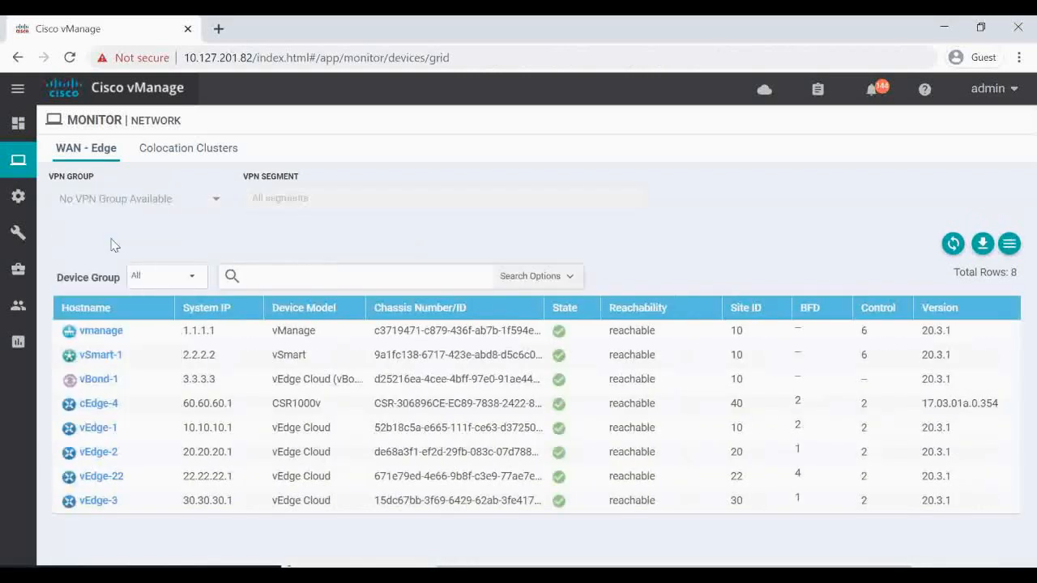
left_click(103, 430)
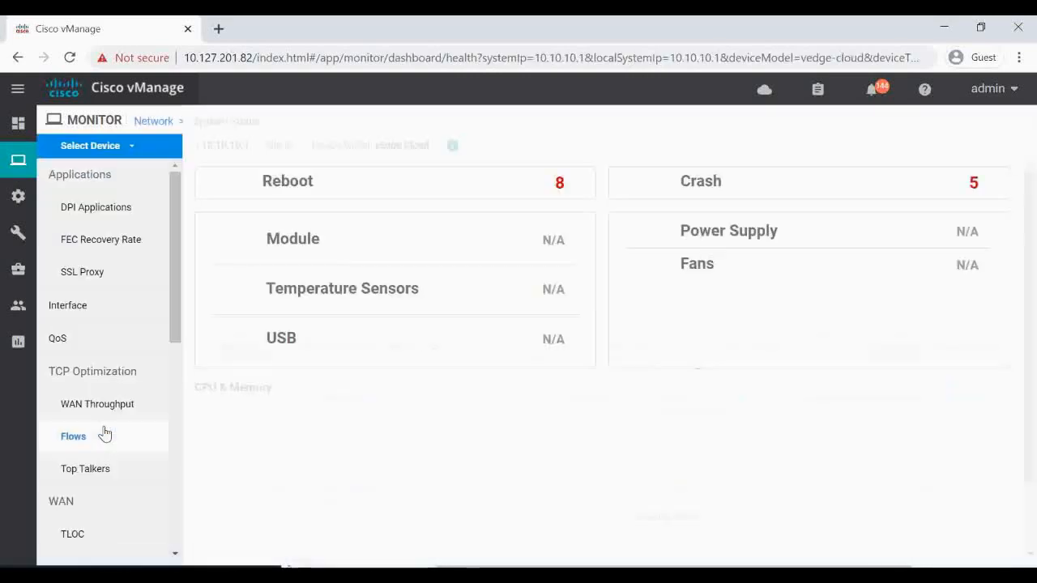
scroll(134, 366, "down", 5)
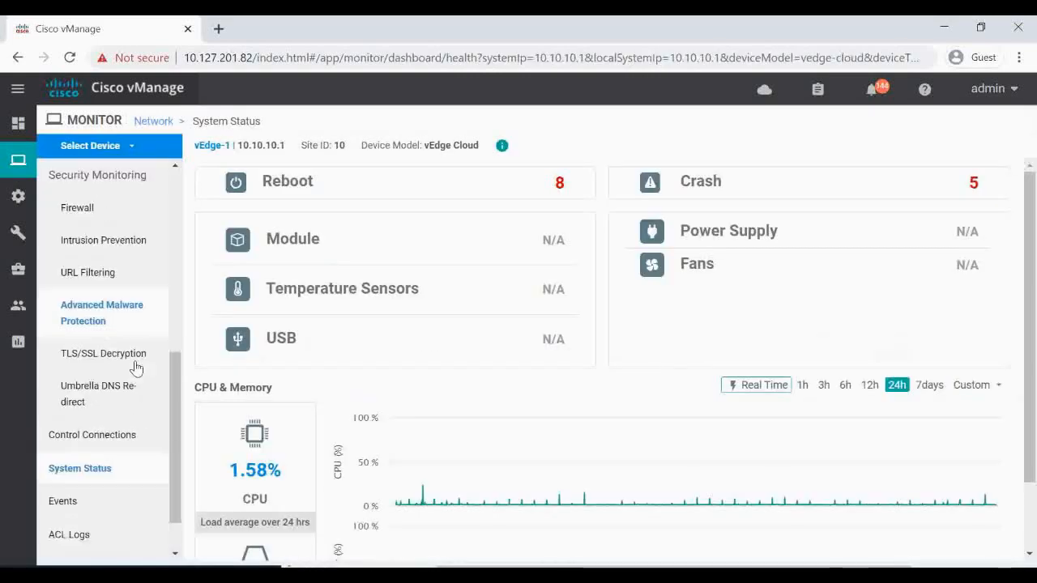
scroll(135, 367, "down", 2)
left_click(85, 545)
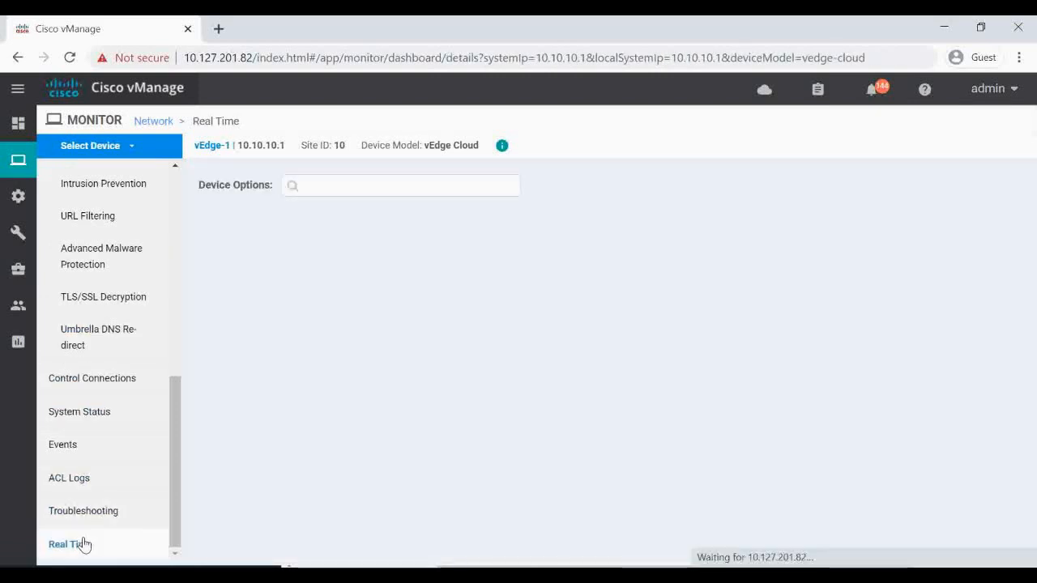
Step: Display the BFD Sessions real-time data for vEdge-1 without filtering
left_click(376, 183)
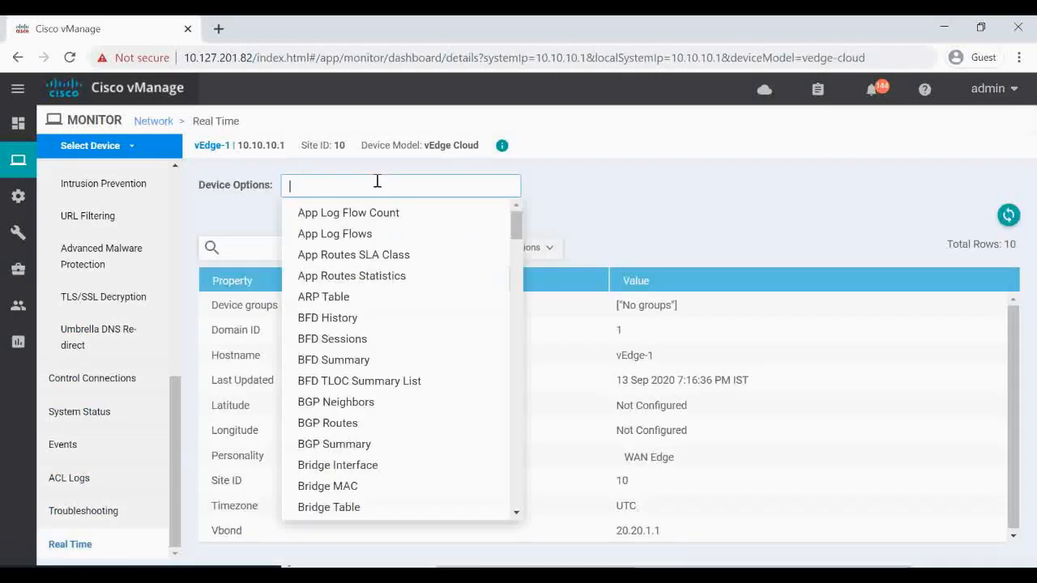
type("bfd")
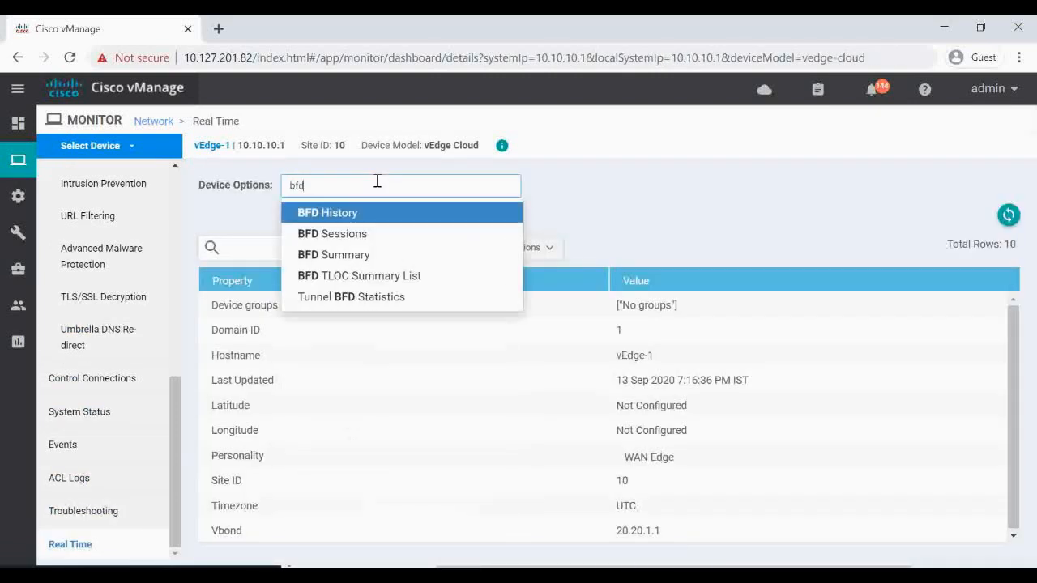
left_click(368, 233)
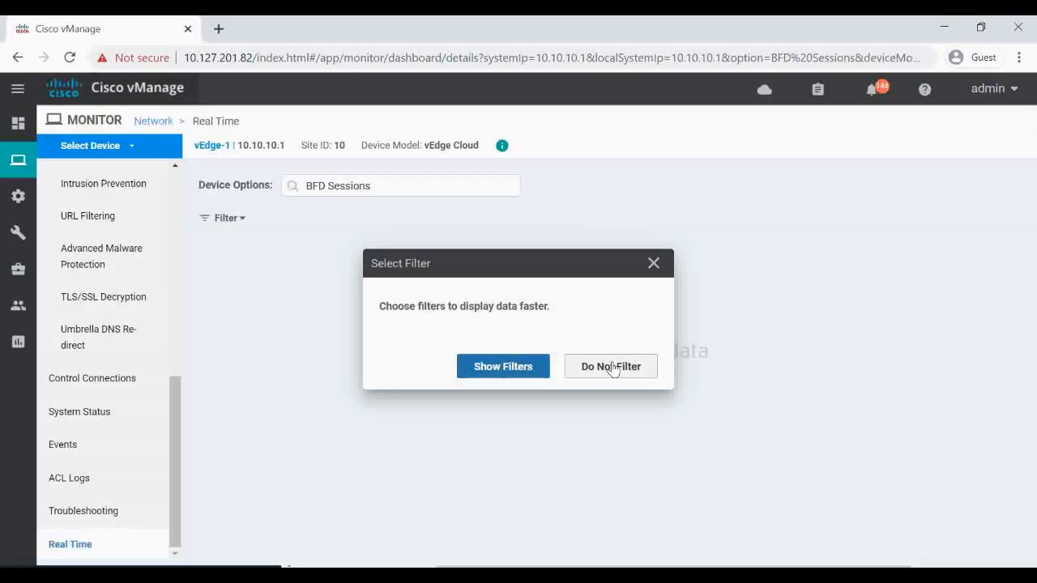
left_click(607, 366)
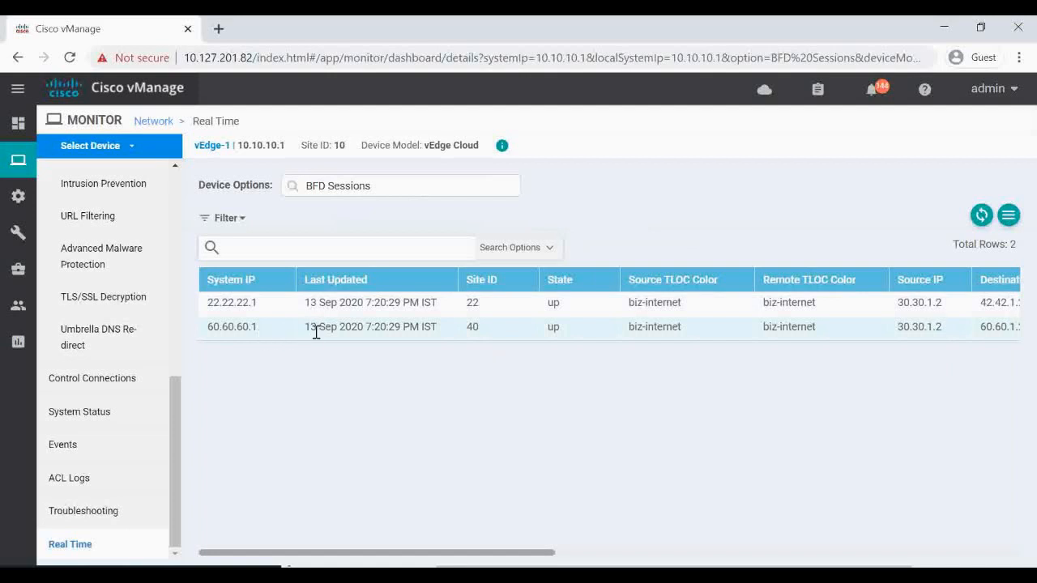
Step: Display the IPsec Outbound Connections data for vEdge-1 without filtering and examine the listed connections
left_click(386, 184)
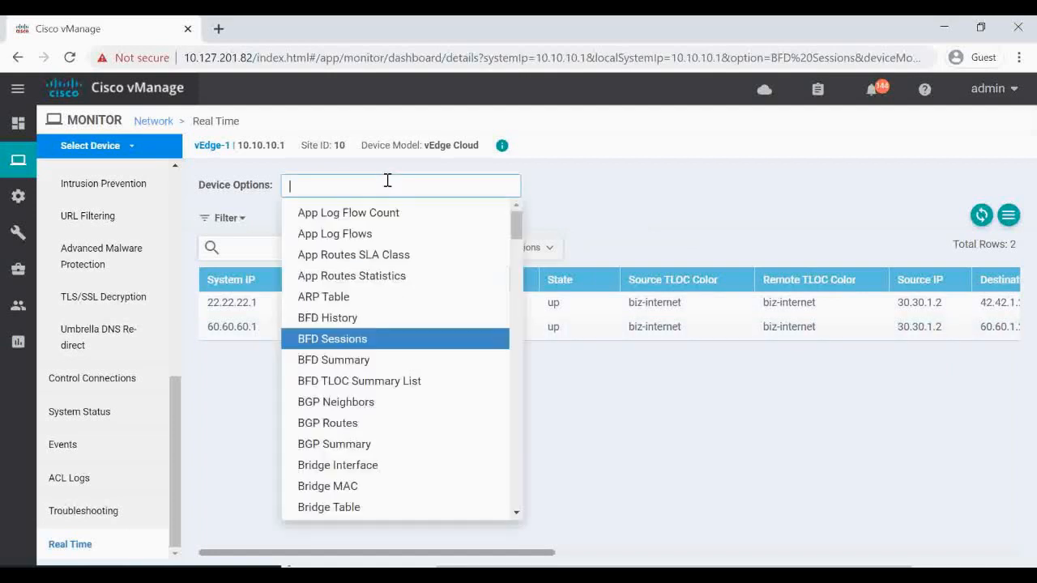
type("ipsec")
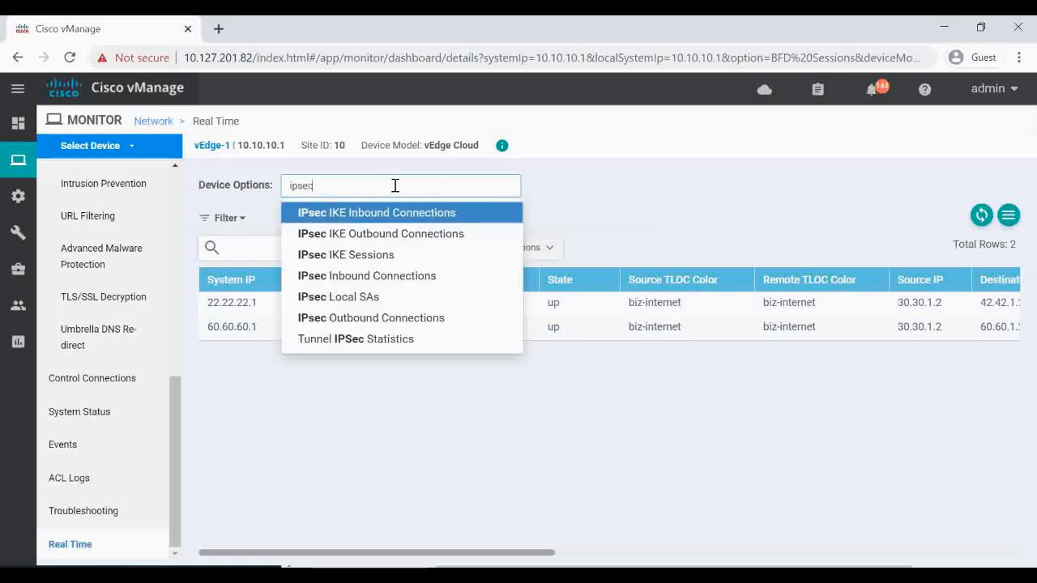
left_click(380, 318)
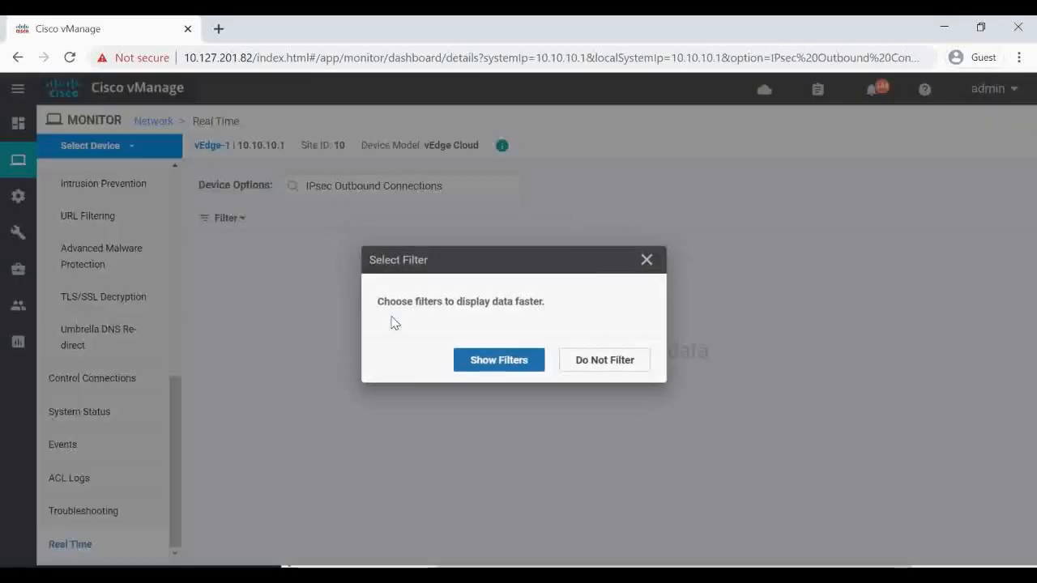
left_click(579, 369)
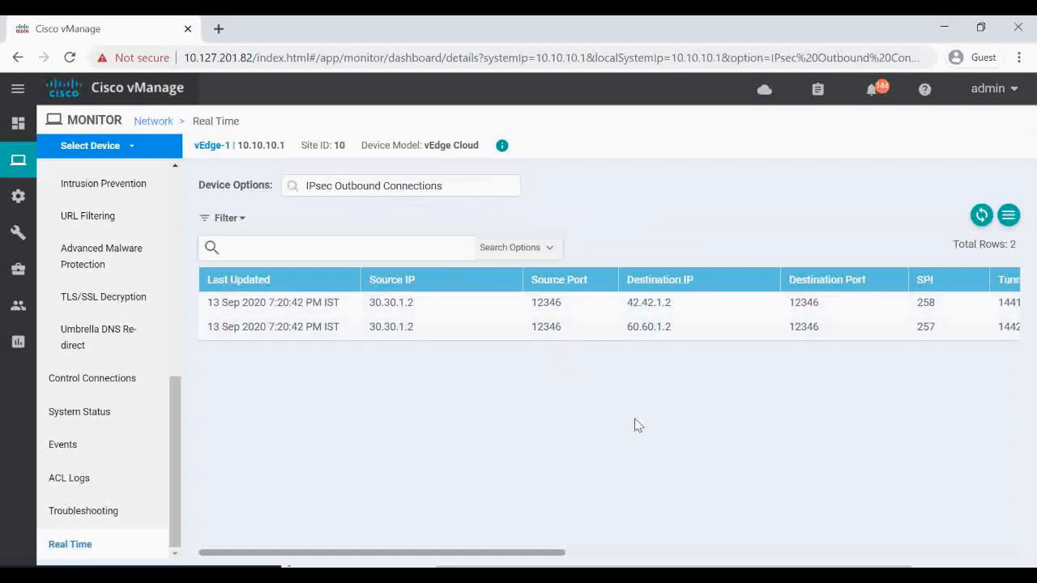
left_click_drag(548, 554, 209, 462)
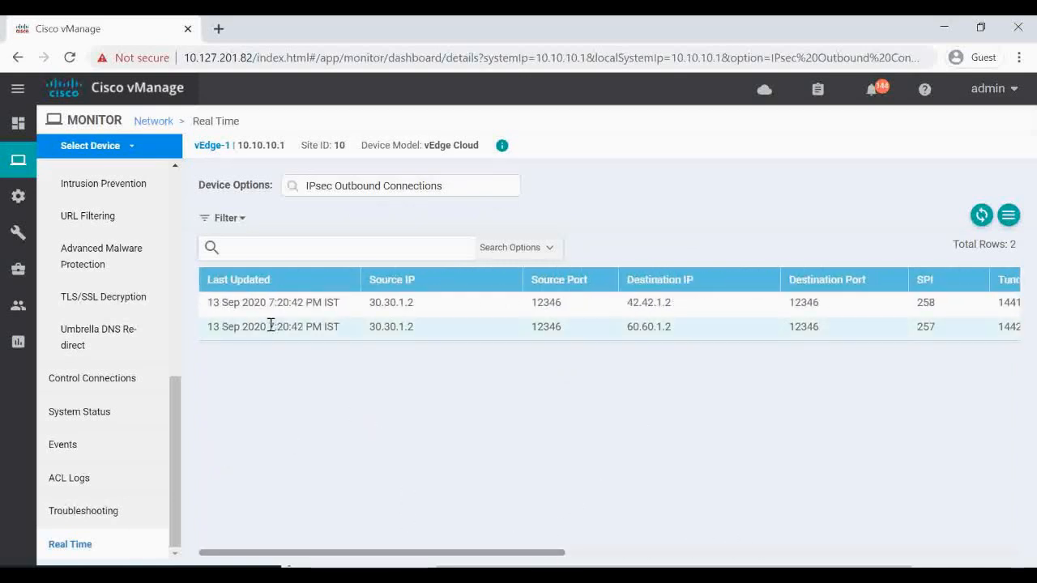
Step: Open the WAN Tunnel page for vEdge-1 and set its chart to On-Demand Tunnel Status
scroll(100, 373, "up", 5)
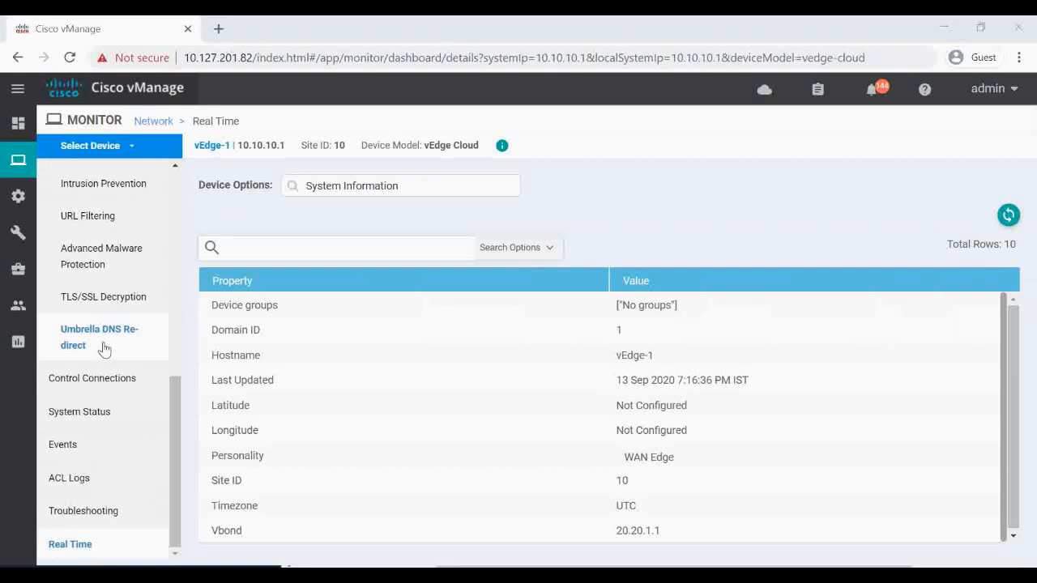
scroll(104, 349, "up", 3)
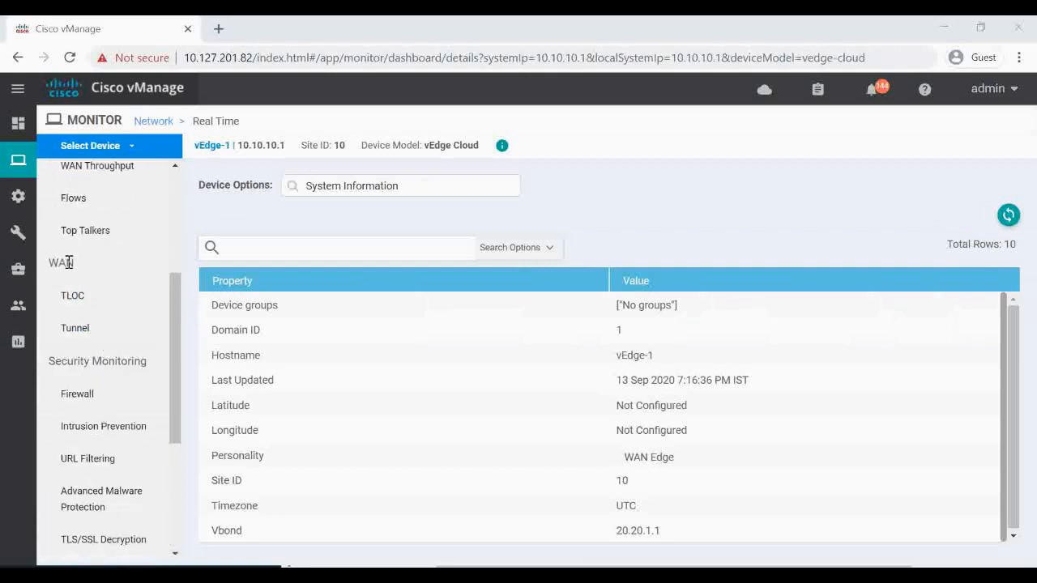
left_click(76, 332)
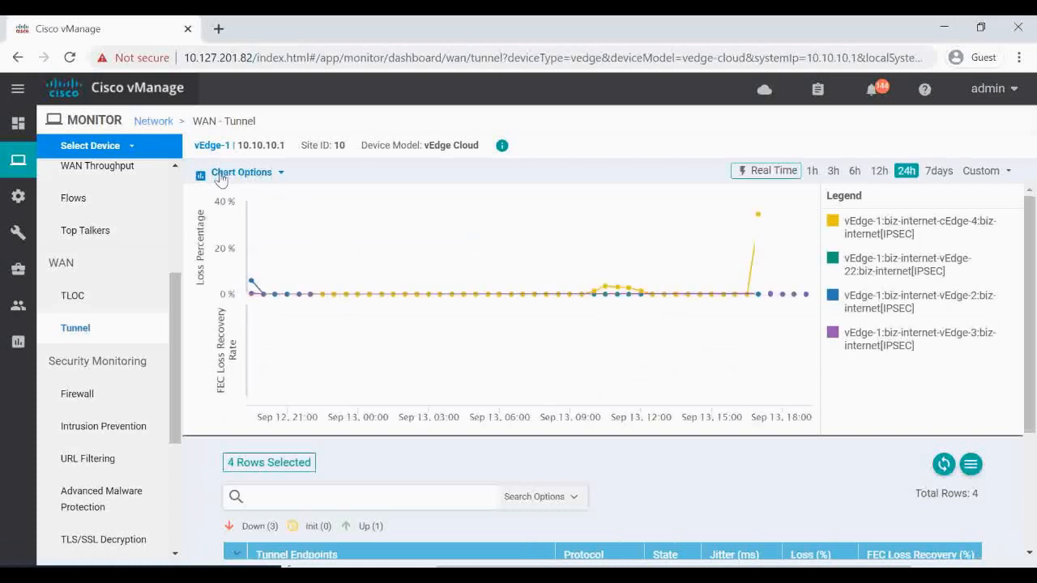
left_click(280, 173)
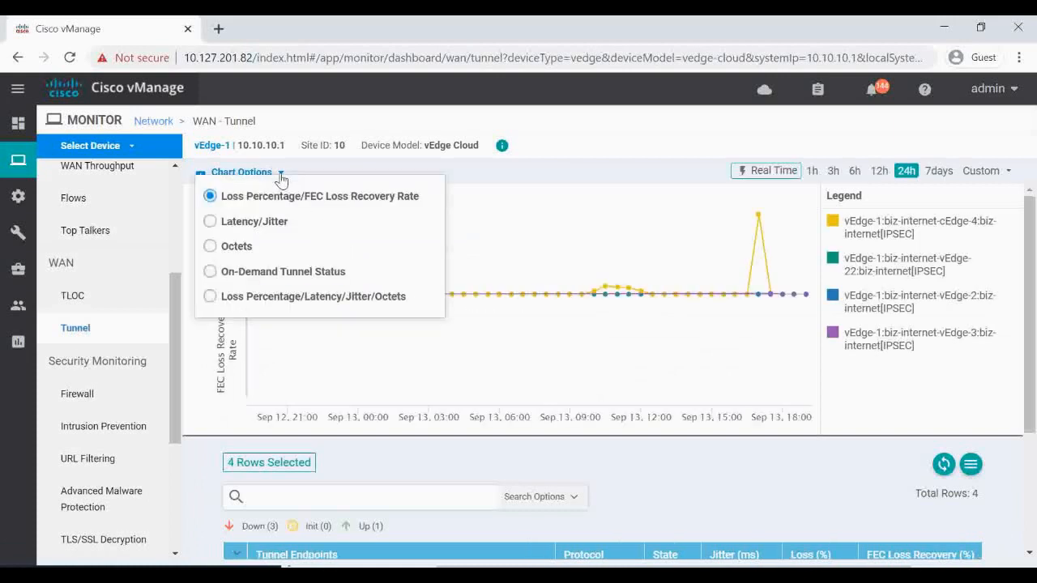
left_click(257, 278)
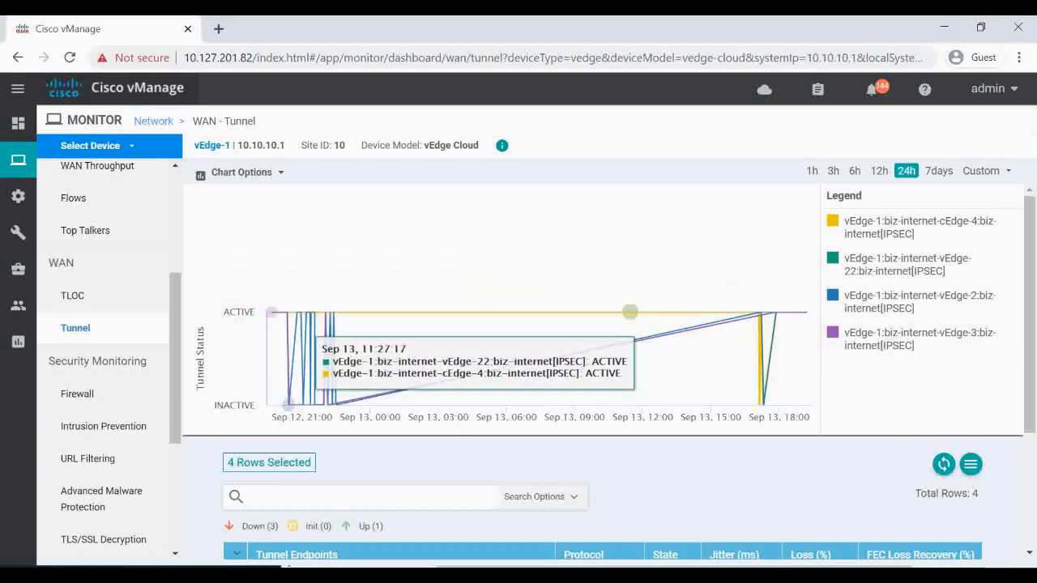
Step: Switch to SecureCRT and rerun show sdwan system on-demand remote-system on cEdge-4 to recheck the site 10 tunnel
key("alt+Tab")
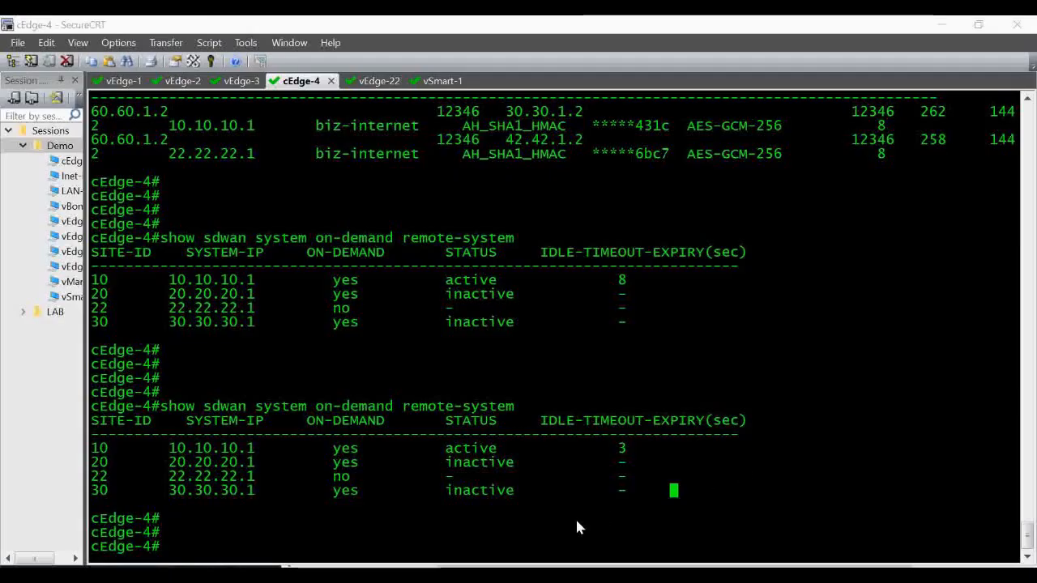
key("Up")
key("Return")
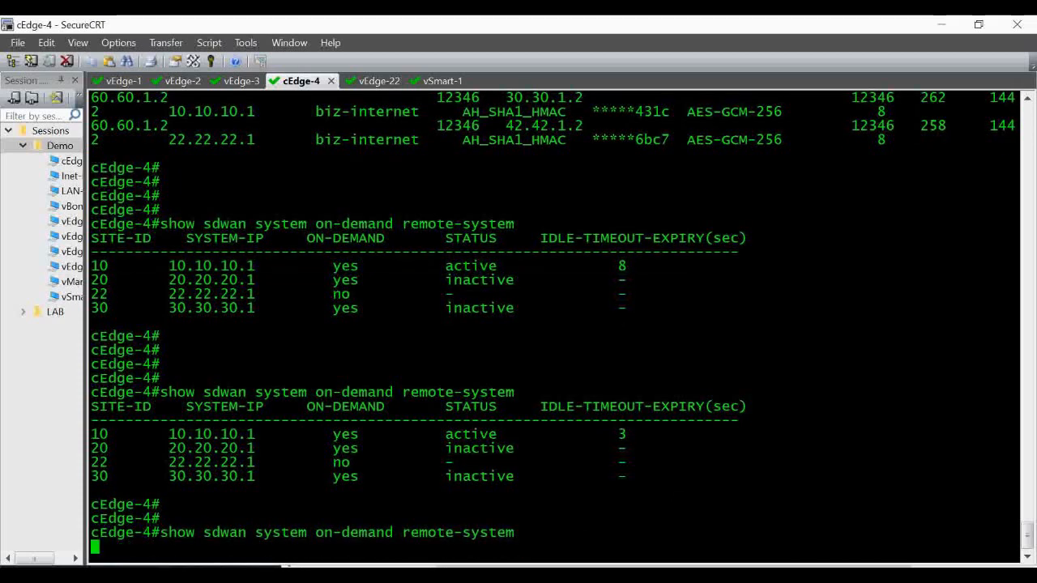
key("Return")
key("Return")
key("Return")
key("Return")
key("Return")
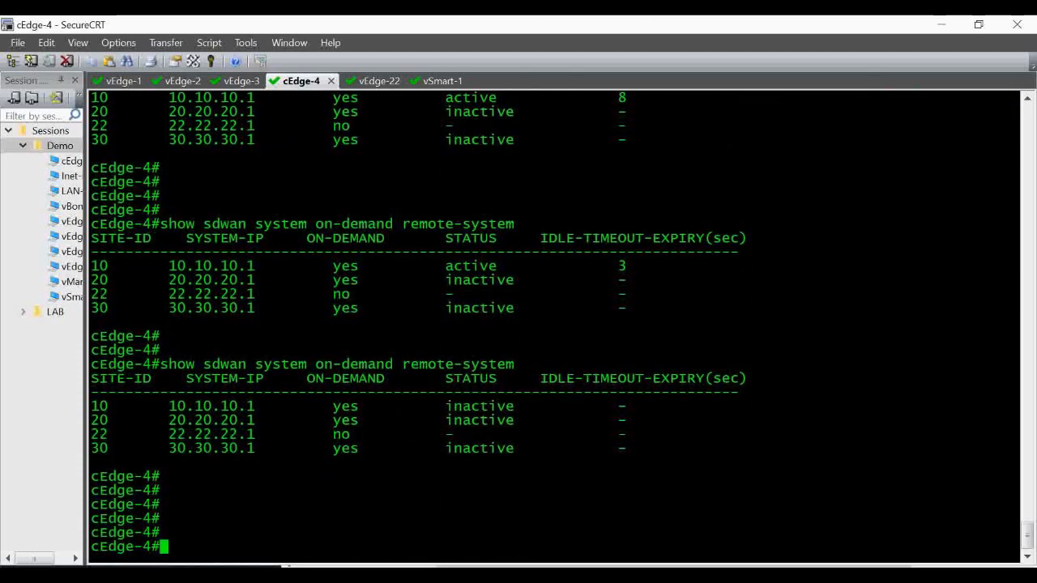
Step: Rerun show ipsec outbound-connections in the vEdge-1 session to check for the tunnel to cEdge-4
key("alt+1")
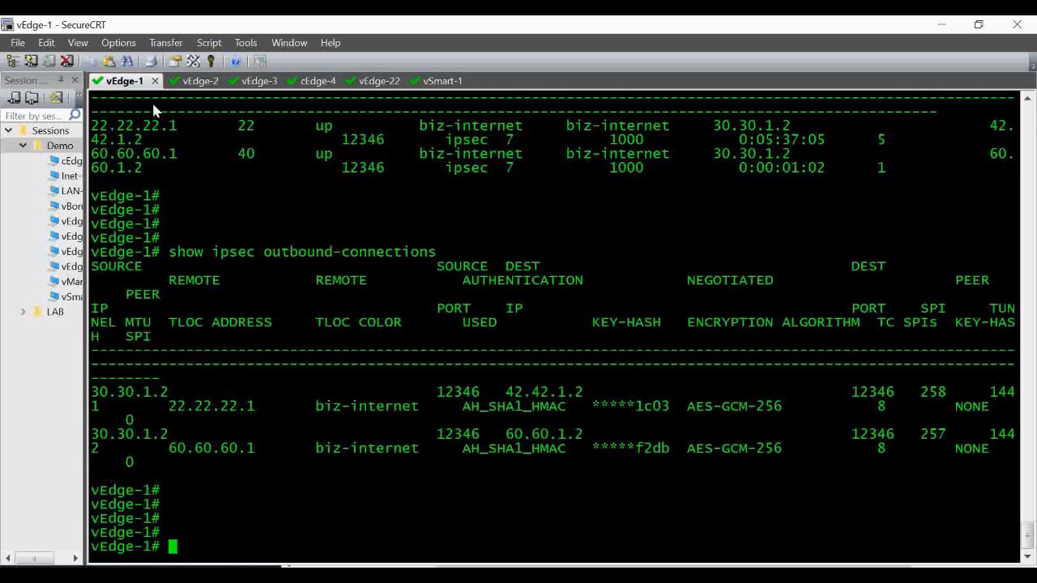
key("Return")
key("Return")
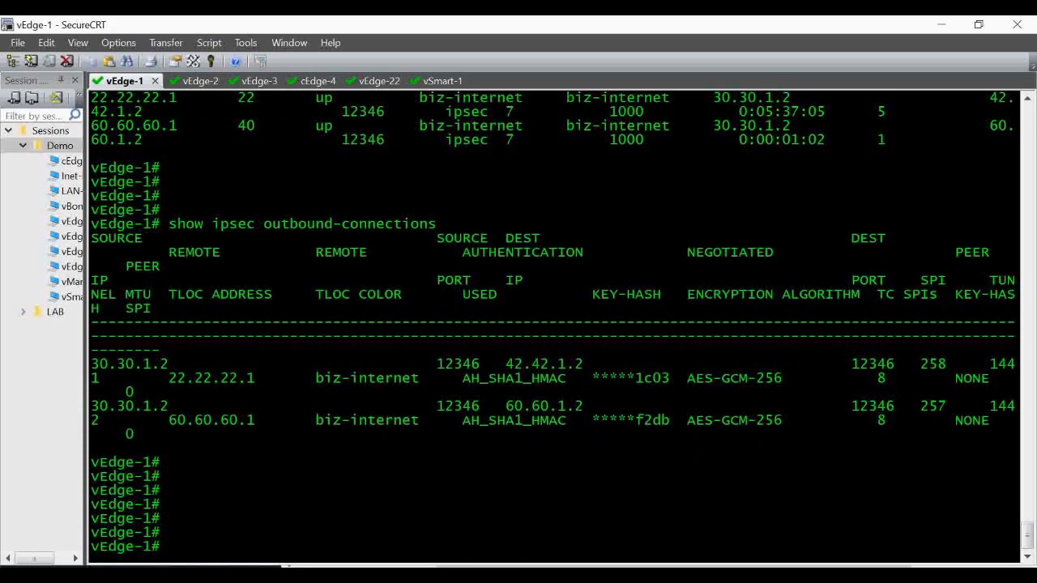
key("Up")
key("Return")
key("Return")
key("Return")
key("Return")
key("Return")
key("Return")
key("Return")
key("Return")
key("Return")
key("Return")
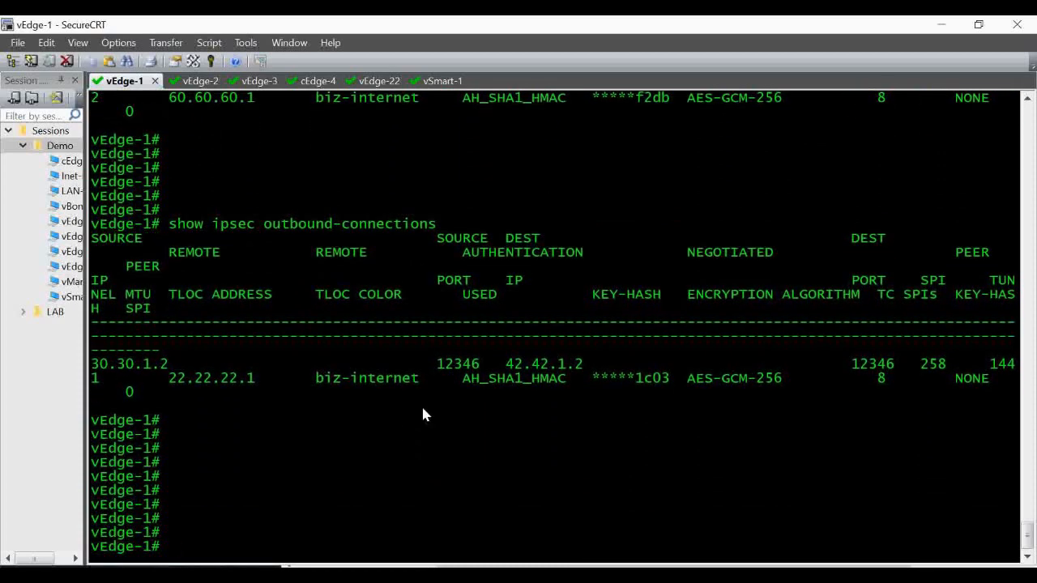
Step: Check the hub in the topology diagram and run show bfd sessions on vEdge-1
left_click(581, 567)
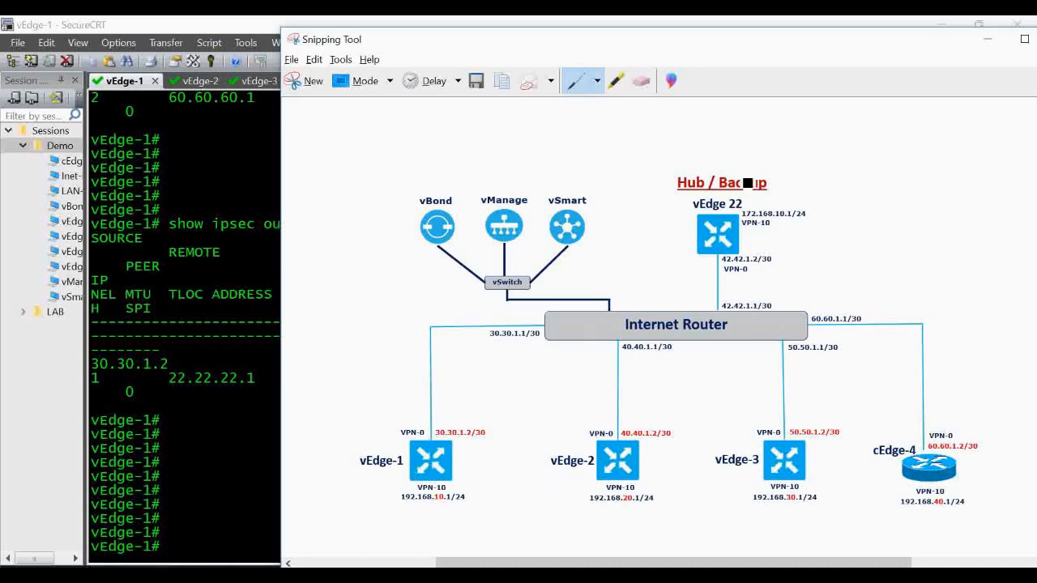
left_click(245, 458)
key("Up")
key("Up")
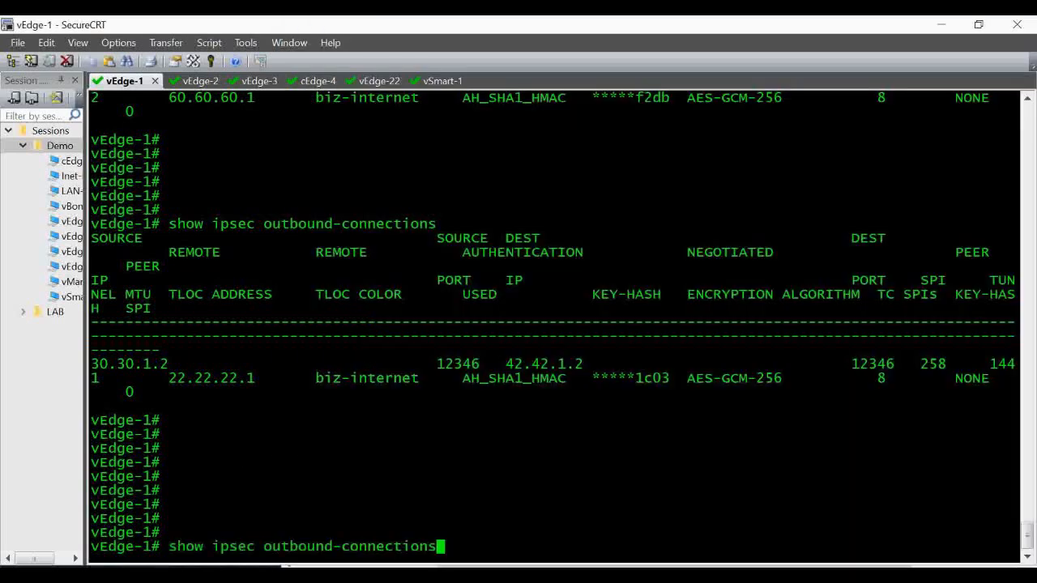
key("Return")
key("Return")
key("Return")
key("Return")
key("Return")
key("Return")
key("Return")
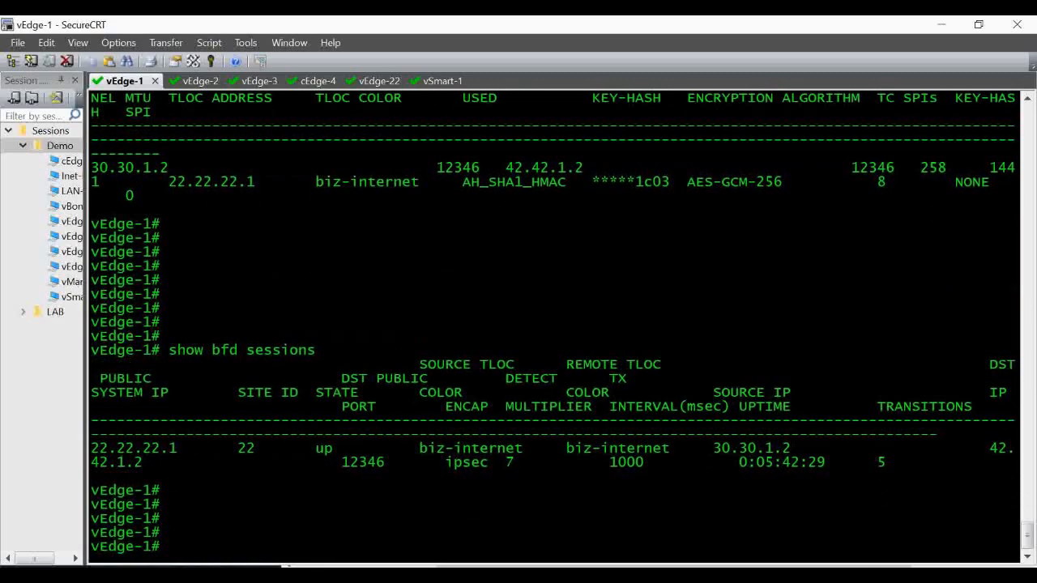
Step: Return to Cisco vManage and examine vEdge-1's on-demand tunnel status chart and the state of each tunnel endpoint
key("alt+Tab")
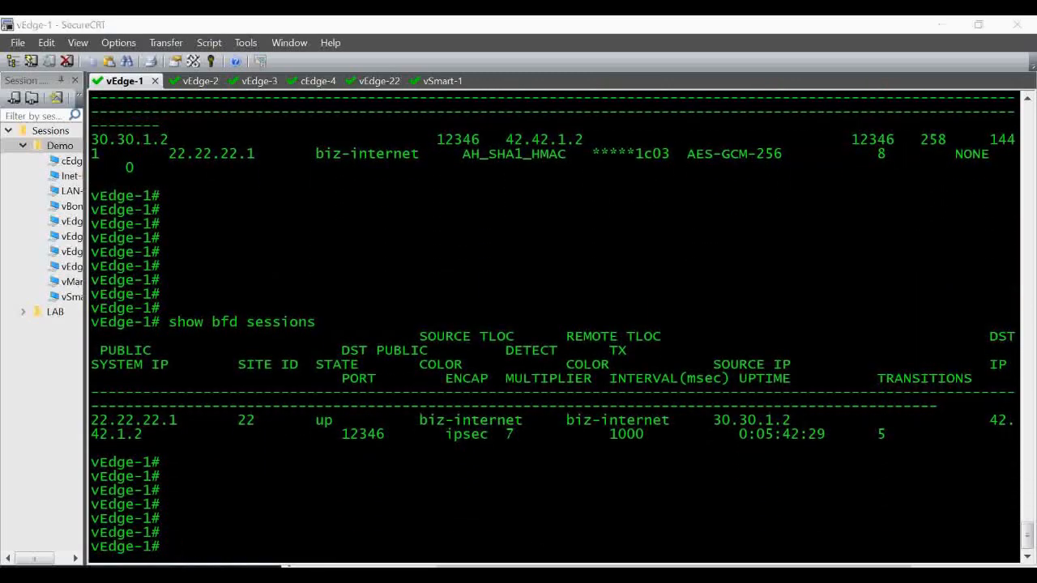
scroll(314, 380, "up", 2)
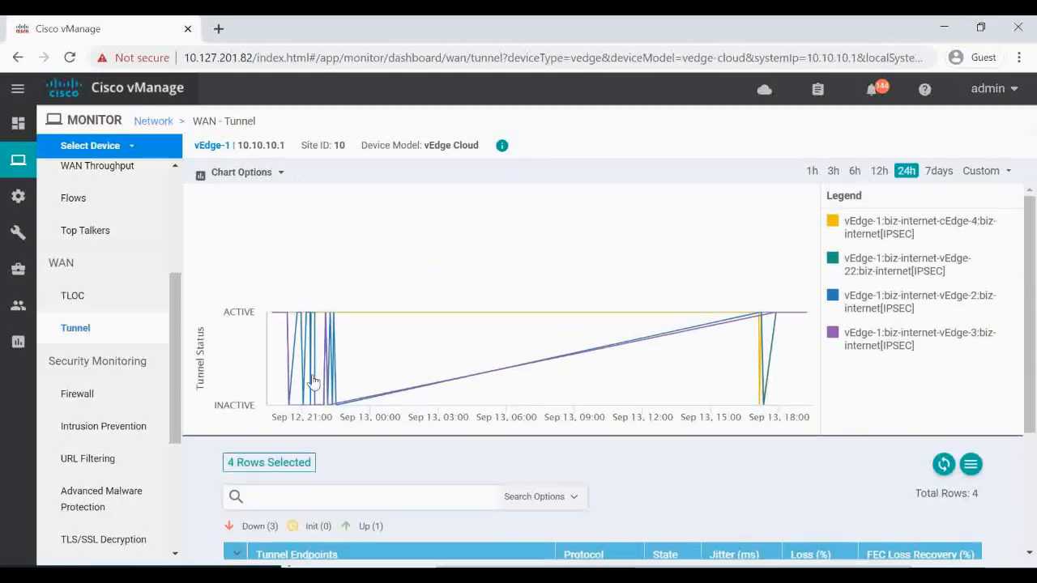
scroll(312, 377, "down", 2)
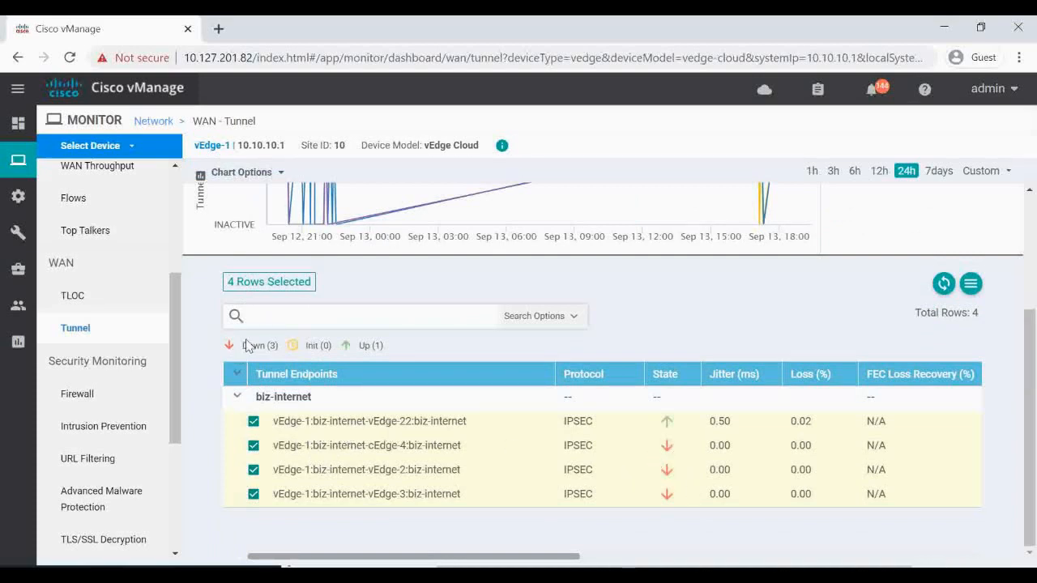
mouse_move(18, 160)
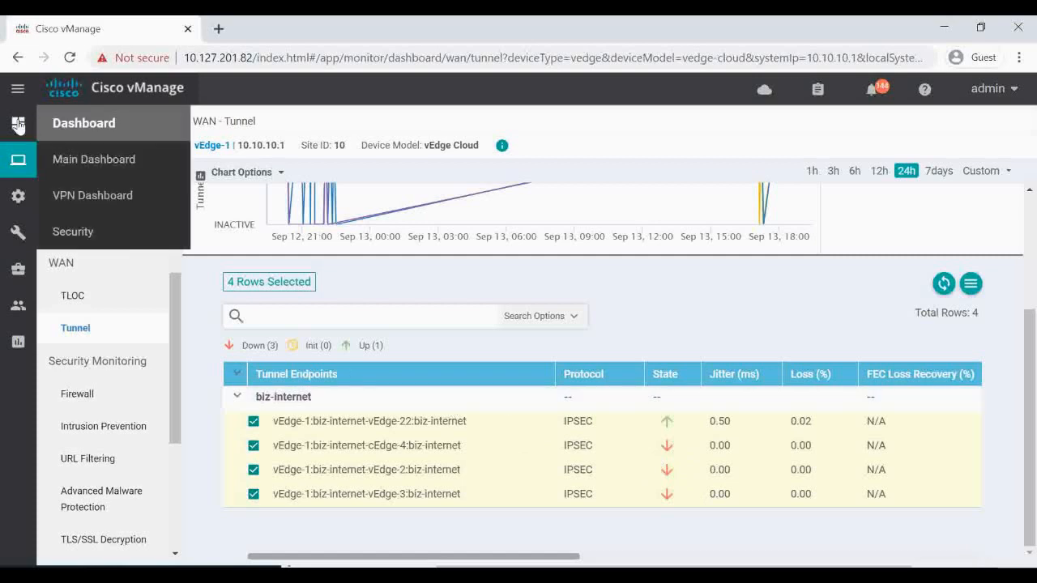
Step: Return vManage to its main dashboard, then switch to SecureCRT and rerun show system on-demand remote-system on vEdge-1
left_click(72, 159)
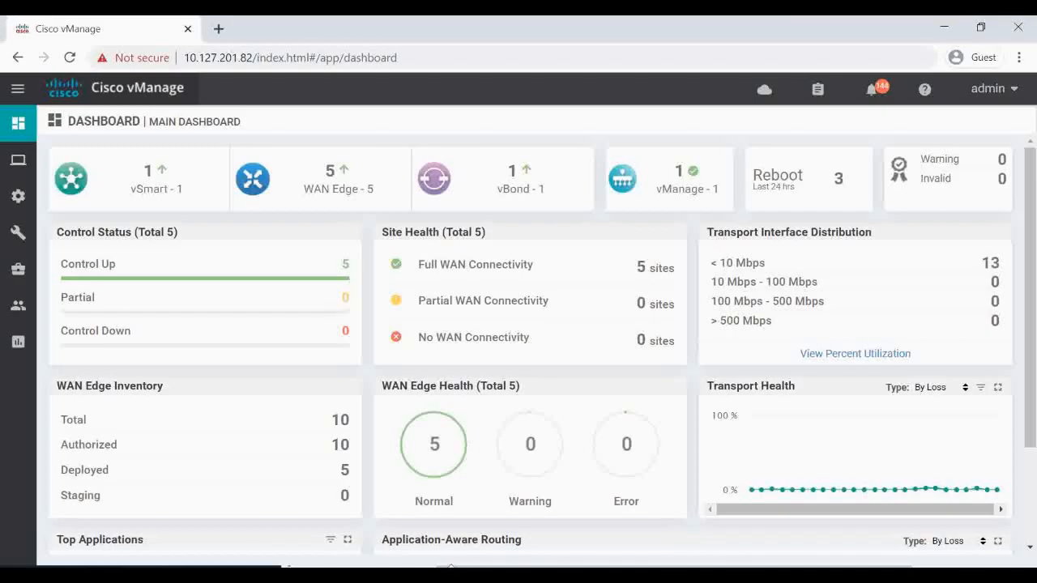
left_click(357, 575)
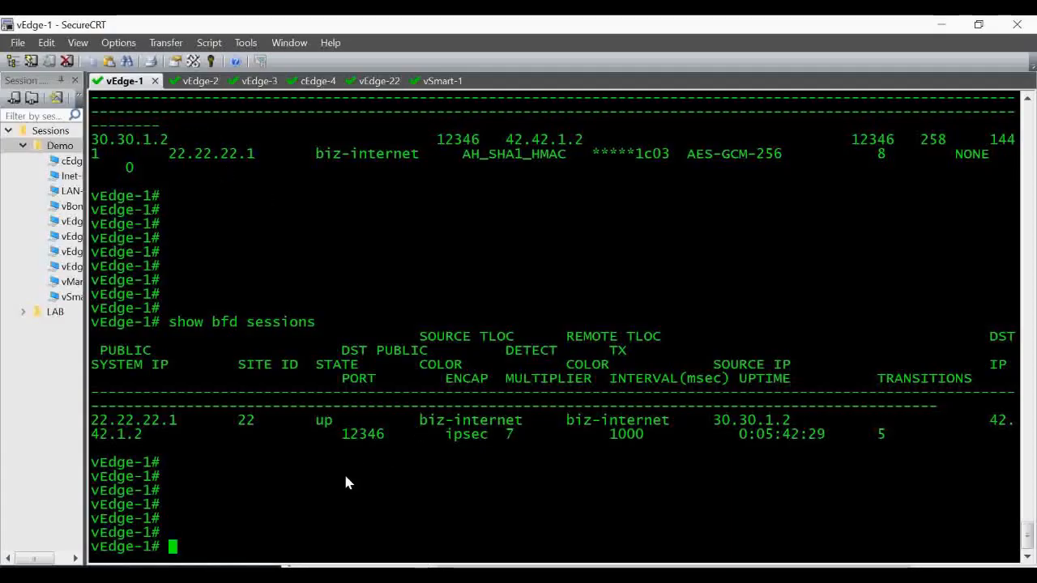
key("Up")
key("Up")
key("Up")
key("Up")
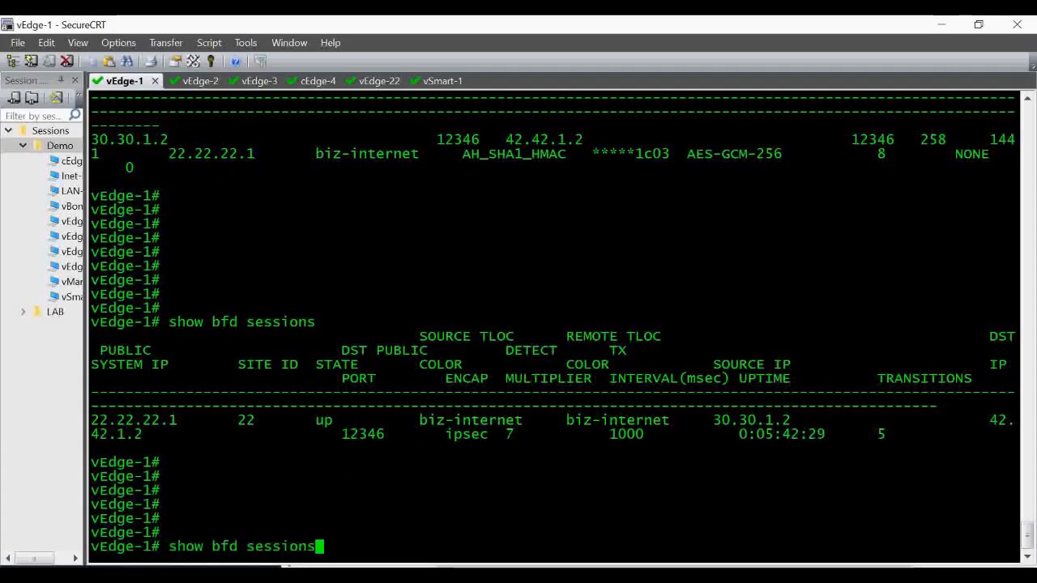
key("Return")
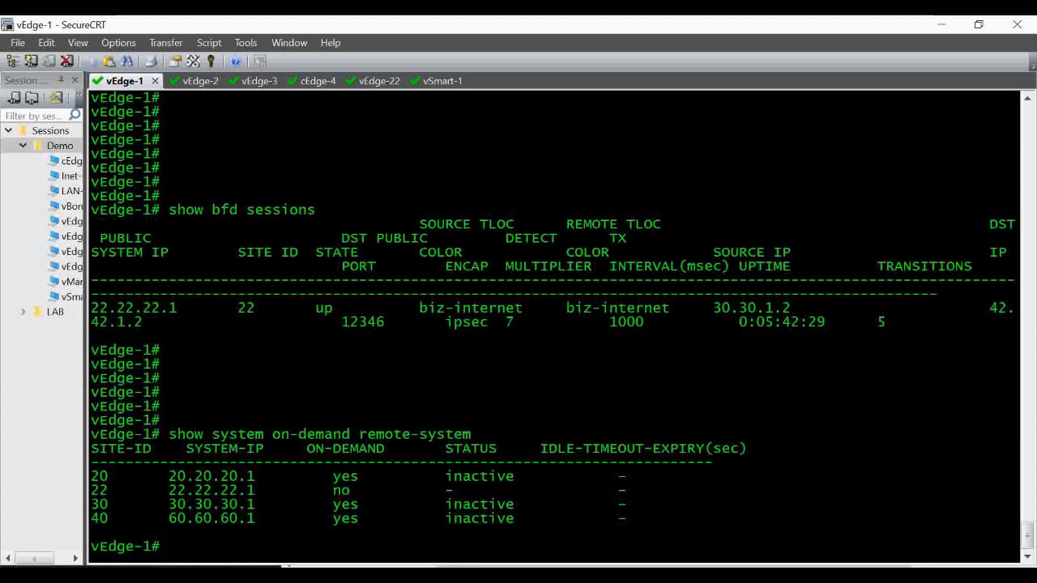
key("Return")
key("Return")
key("Return")
key("Return")
key("Return")
key("Return")
key("Return")
key("Return")
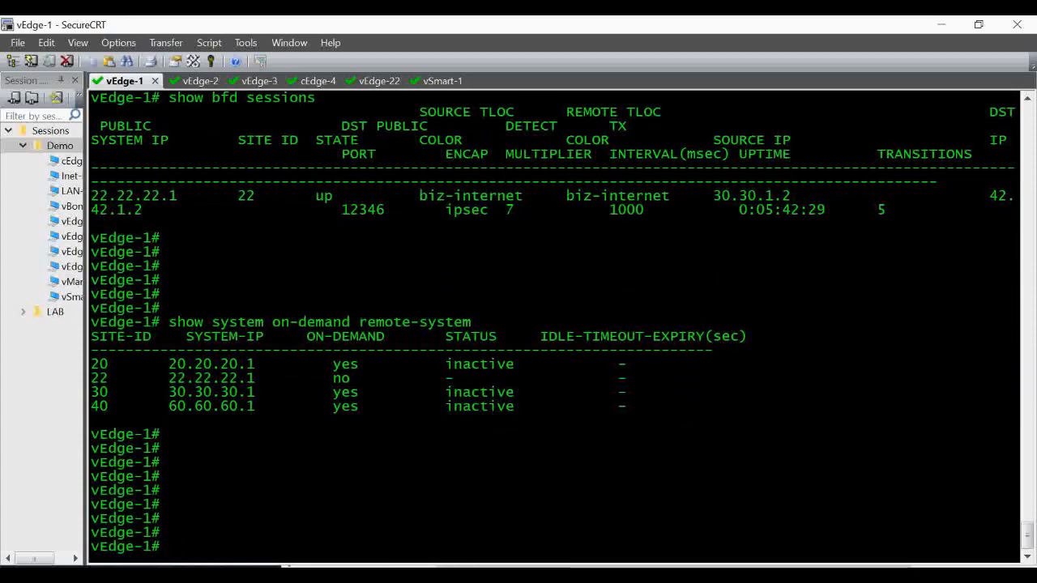
Step: Ping 192.168.10.1 in VPN 10 from vEdge-1 and stop the ping
type("ping 192")
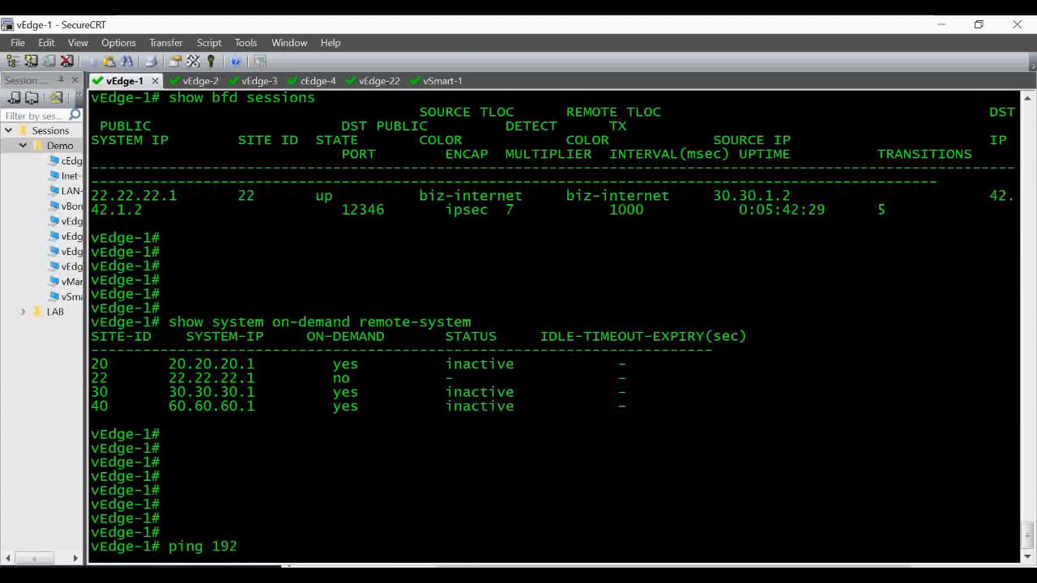
type(".168.10.1 vpn 10")
key("ctrl+c")
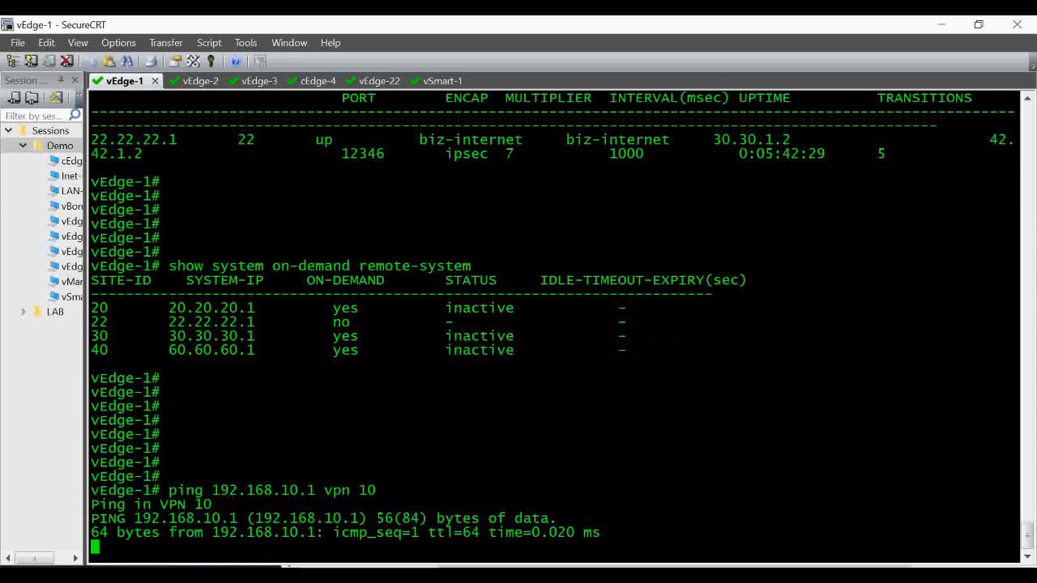
Step: Ping 192.168.20.1 in VPN 10 from vEdge-1 to send traffic to vEdge-2, then stop the ping
key("Up")
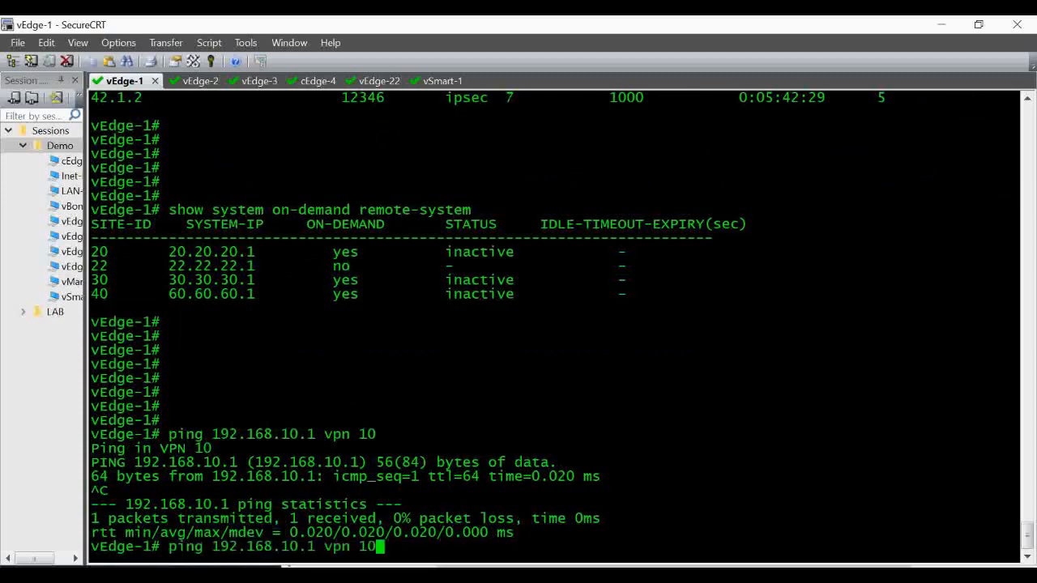
key("Left")
key("Left")
key("Left")
key("Left")
key("Left")
key("Left")
key("Left")
key("Left")
key("Left")
key("Left")
key("Left")
key("Right")
key("Return")
key("ctrl+c")
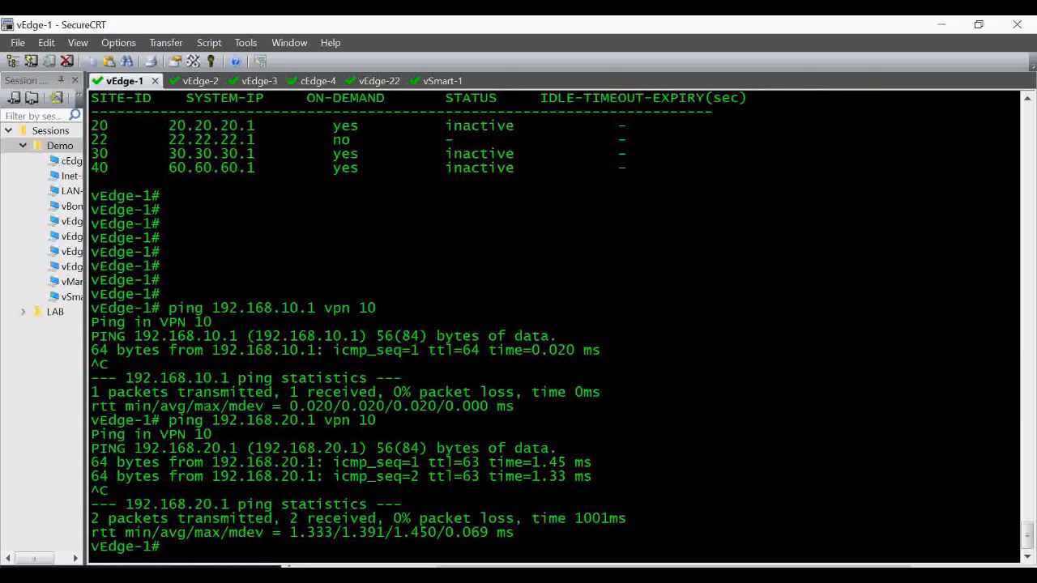
Step: Ping 192.168.30.1 in VPN 10 from vEdge-1 to send traffic to vEdge-3, then stop the ping
key("Up")
key("Left")
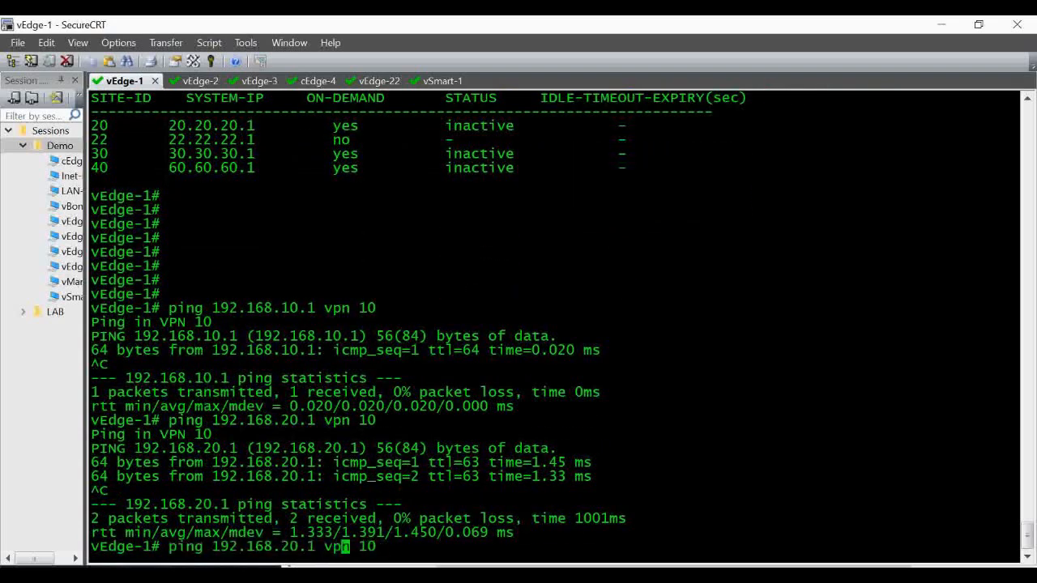
key("Left")
key("Left")
key("Left")
key("Left")
key("Left")
key("Left")
key("BackSpace")
type("3")
key("Return")
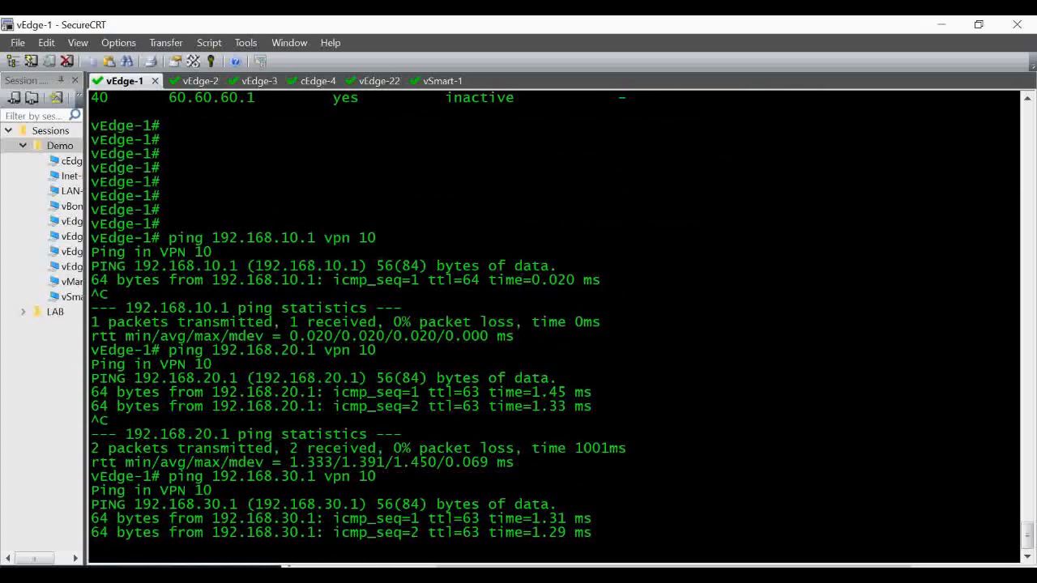
key("ctrl+c")
key("Return")
key("Return")
key("Return")
Step: Ping 192.168.40.1 in VPN 10 from vEdge-1 to send traffic to cEdge-4, then stop the ping
key("Up")
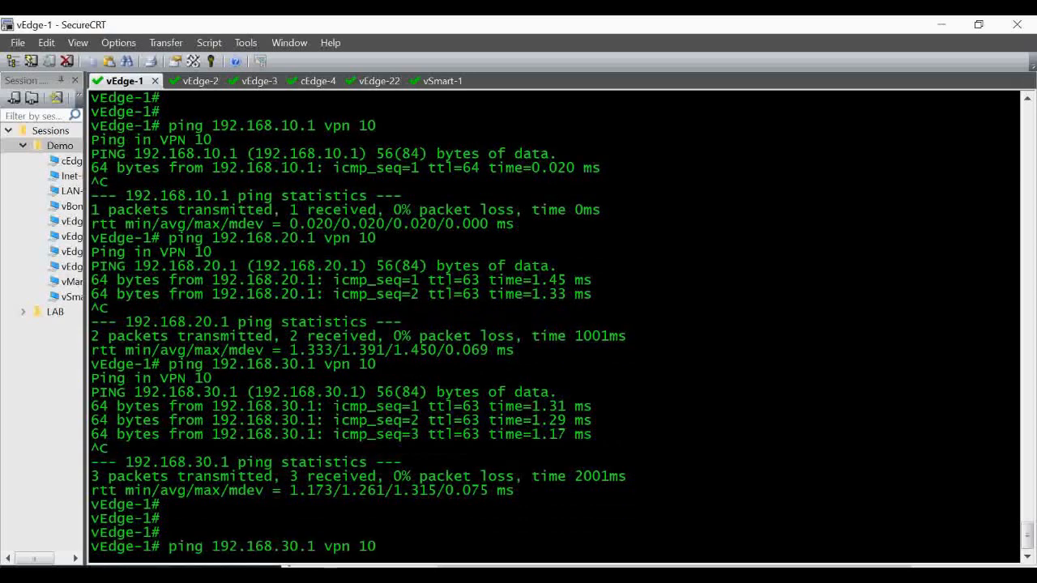
key("Left")
key("Left")
key("Left")
key("Left")
key("Left")
key("Left")
key("Left")
key("Left")
key("Left")
key("Left")
key("BackSpace")
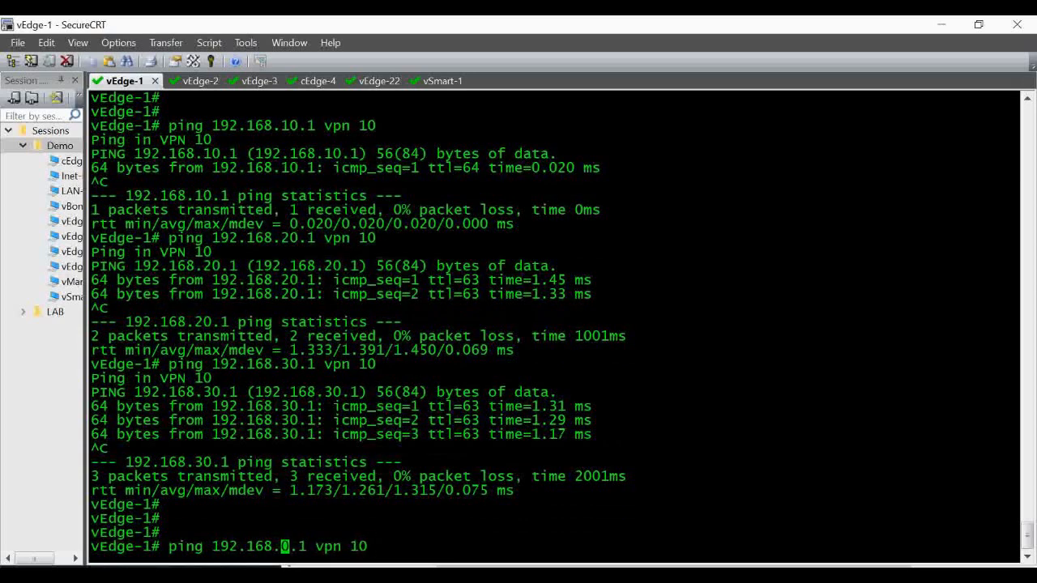
type("4")
key("Return")
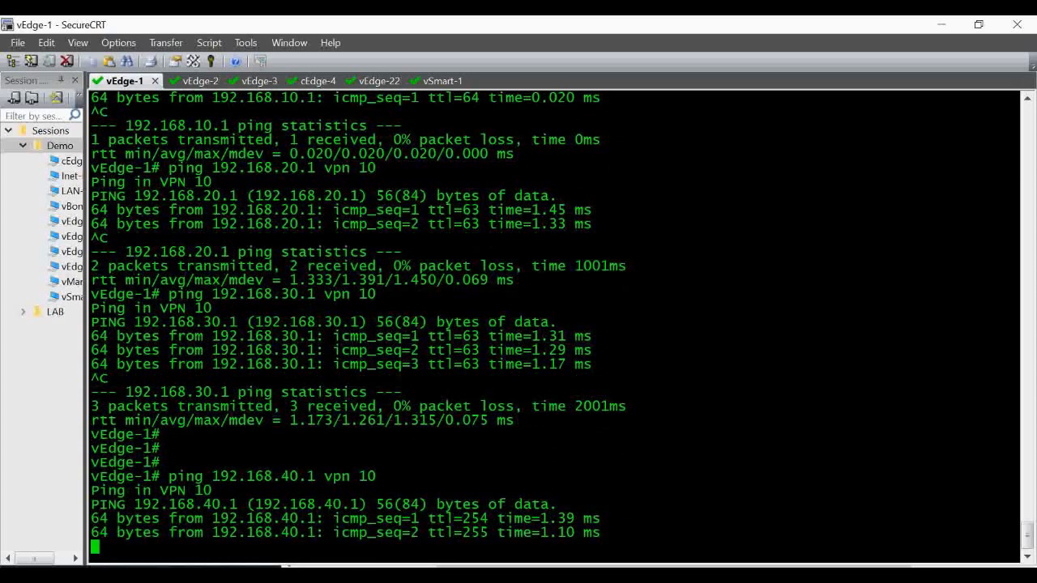
key("ctrl+c")
key("Return")
key("Return")
key("Return")
key("Return")
key("Return")
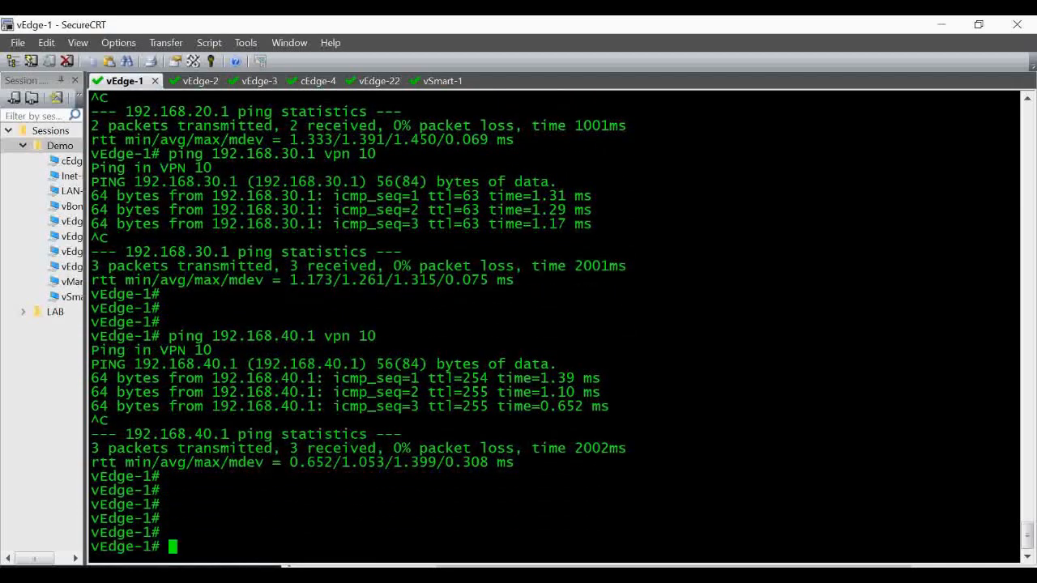
Step: Rerun show system on-demand remote-system on vEdge-1 to check the tunnel status and idle timeout of each remote site
key("Up")
key("Up")
key("Up")
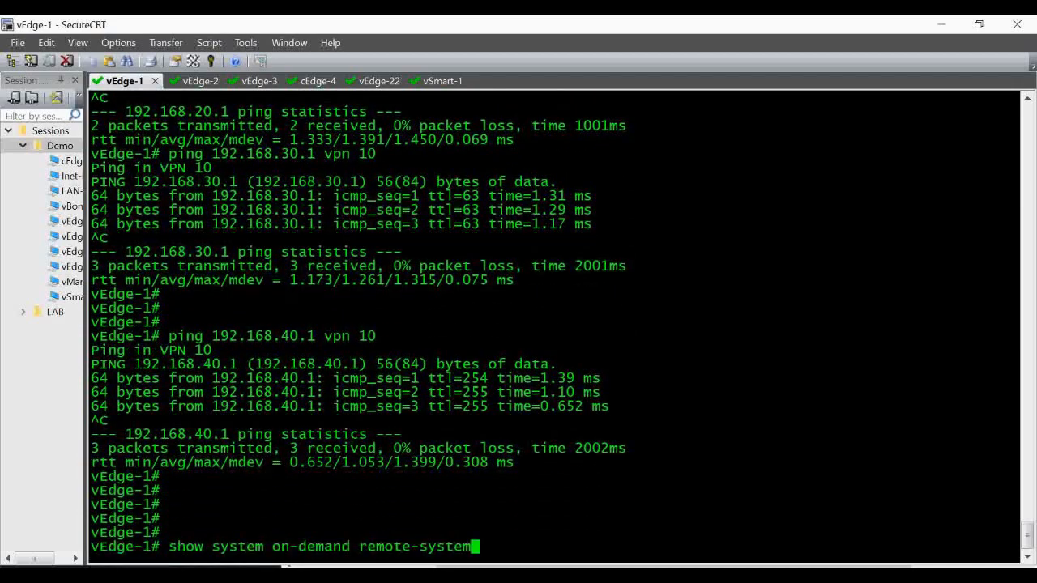
key("Return")
key("Return")
key("Return")
key("Return")
key("Return")
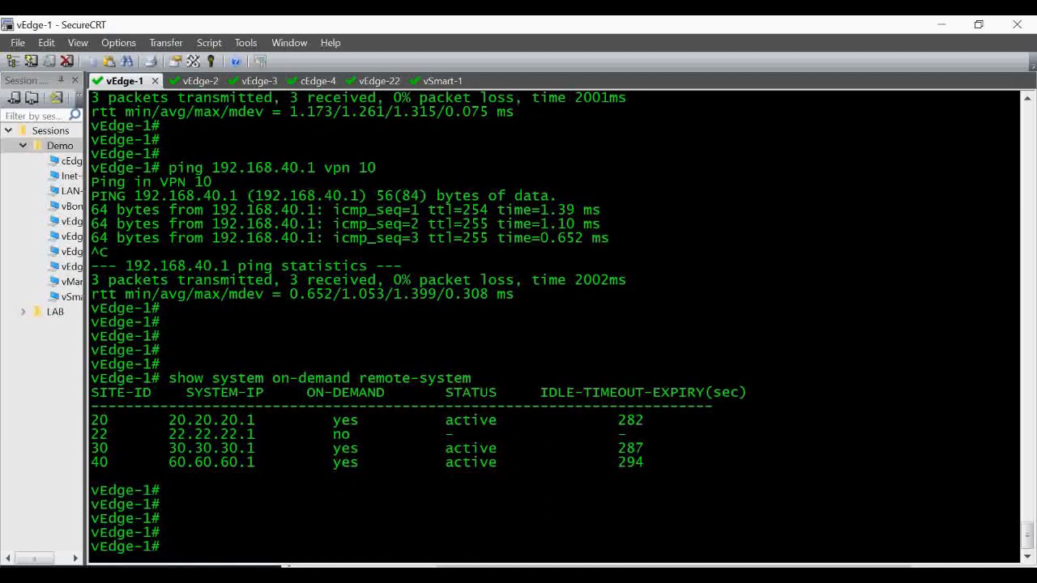
Step: Run show ipsec outbound-connections on vEdge-1 to list its tunnels to the hub and the other spokes
key("Up")
key("Up")
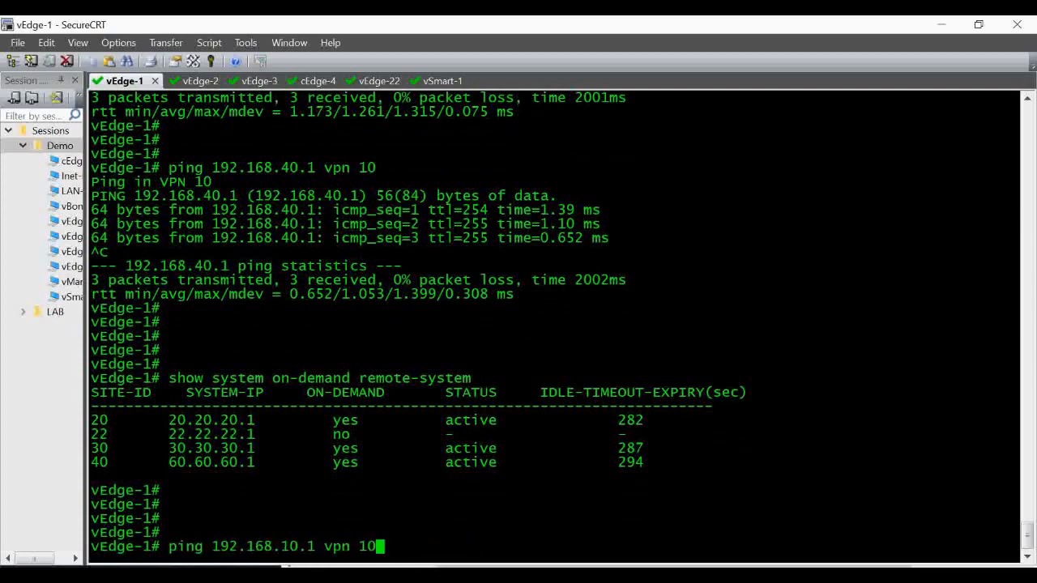
key("Up")
key("Up")
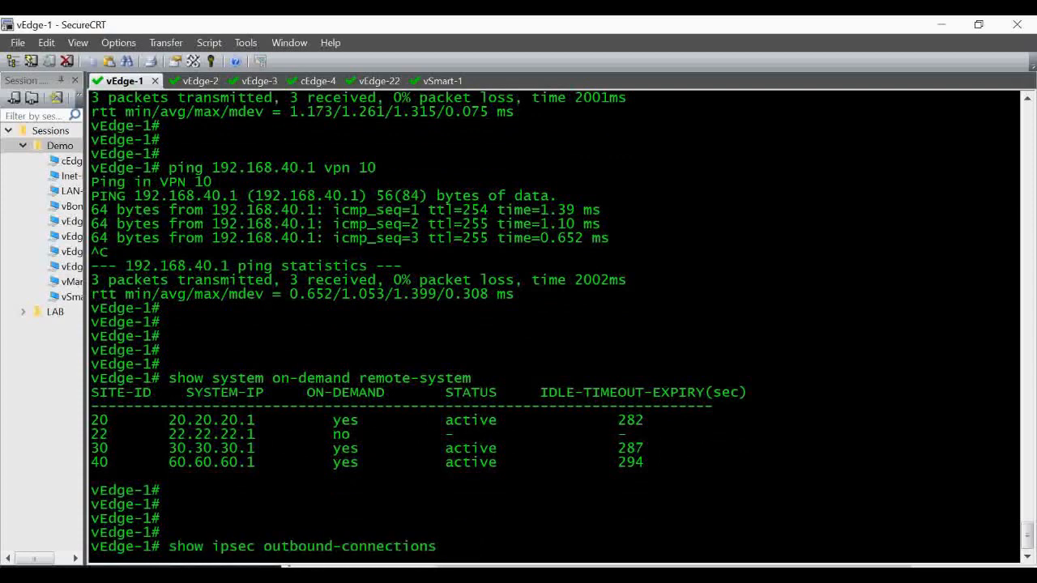
key("Return")
key("Return")
key("Return")
key("Return")
key("Return")
key("Return")
key("Return")
key("Return")
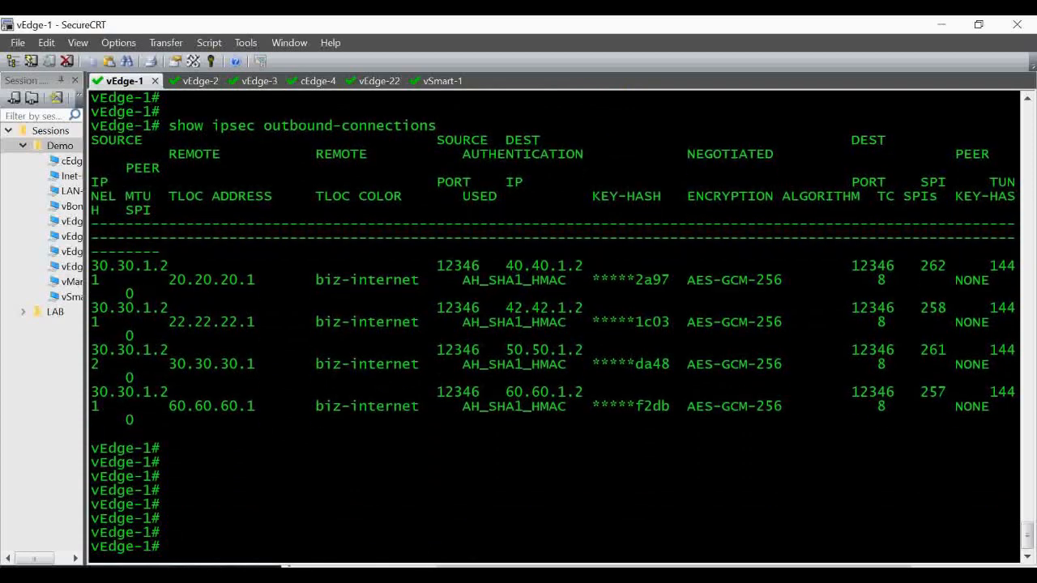
scroll(361, 502, "up", 1)
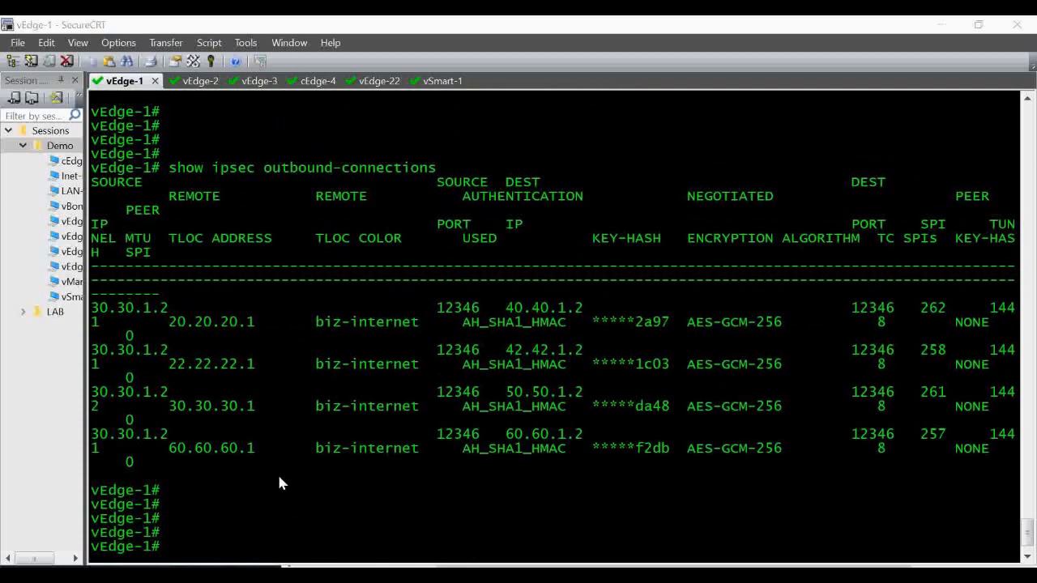
Step: Compare vEdge-1's outbound tunnels with the topology diagram and switch to the vEdge-2 session
left_click(597, 566)
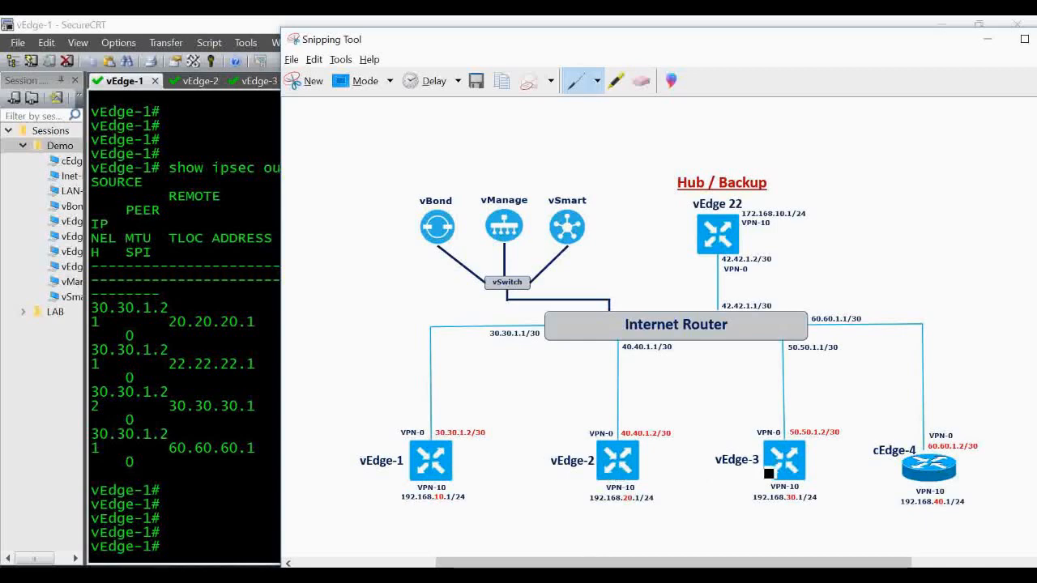
left_click(230, 456)
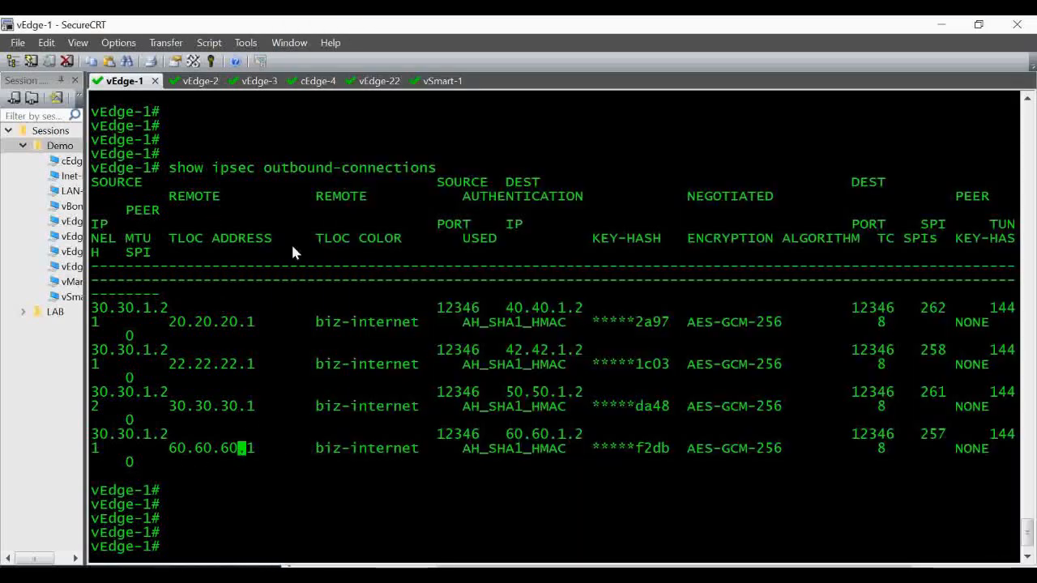
left_click(198, 81)
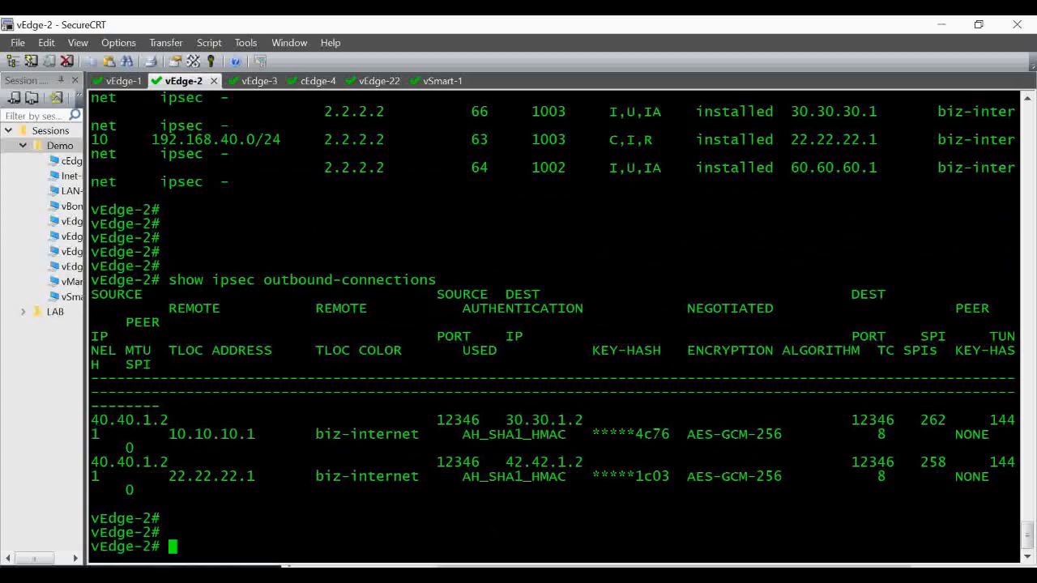
mouse_move(584, 577)
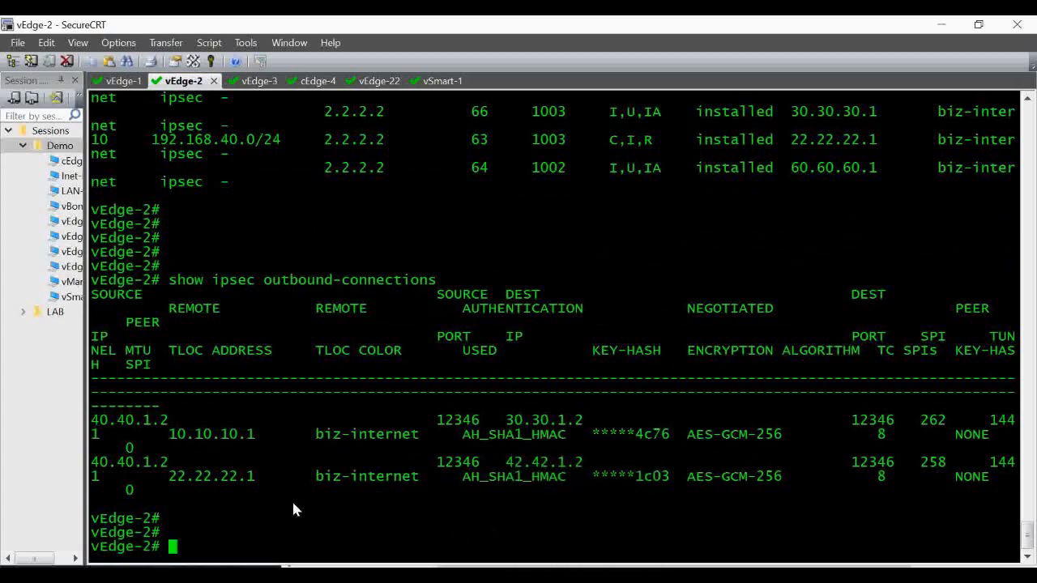